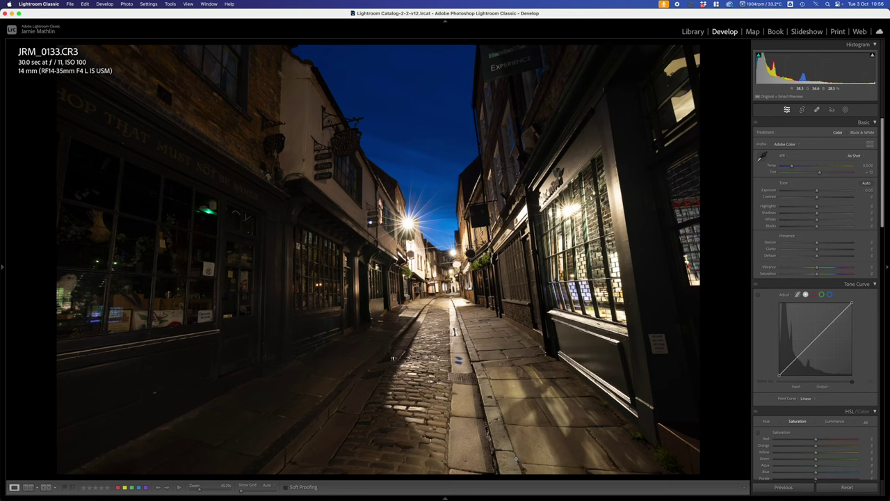
Compare the three bracketed street exposures JRM_0131, JRM_0132 and JRM_0133, finishing on the brightest one.
mouse_move(304, 498)
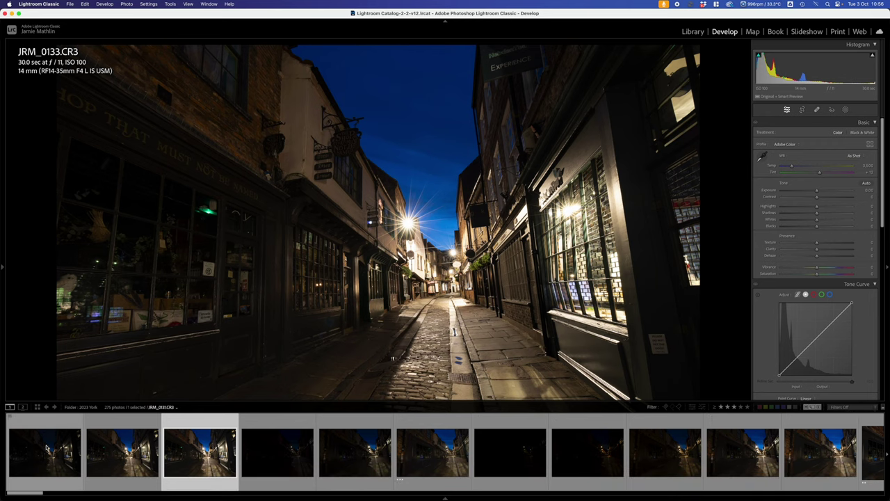
left_click(46, 450)
left_click(122, 452)
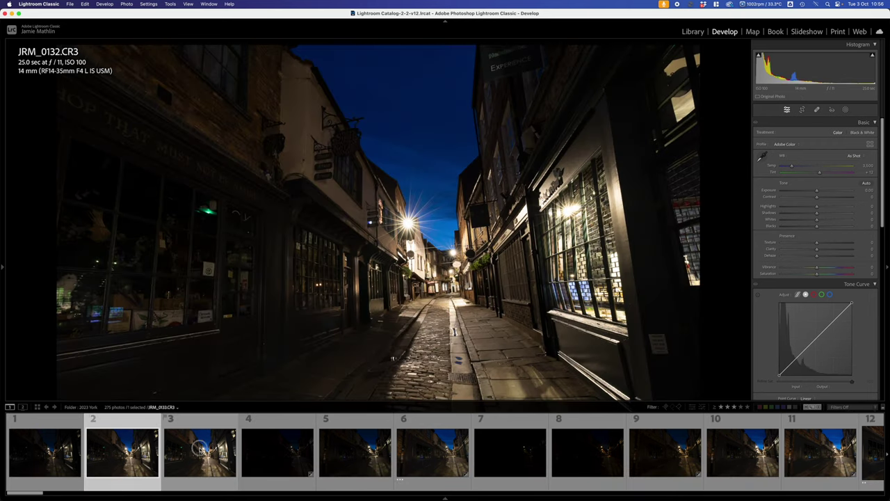
left_click(199, 452)
left_click(47, 452)
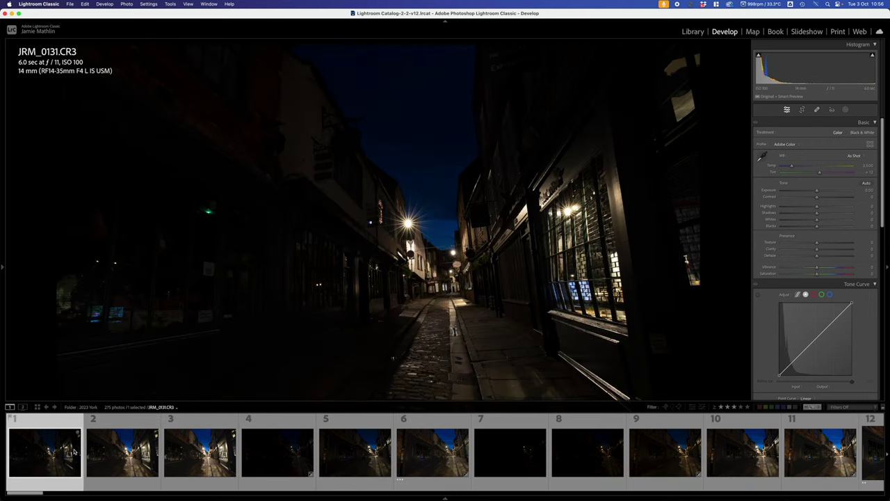
left_click(119, 452)
left_click(187, 457)
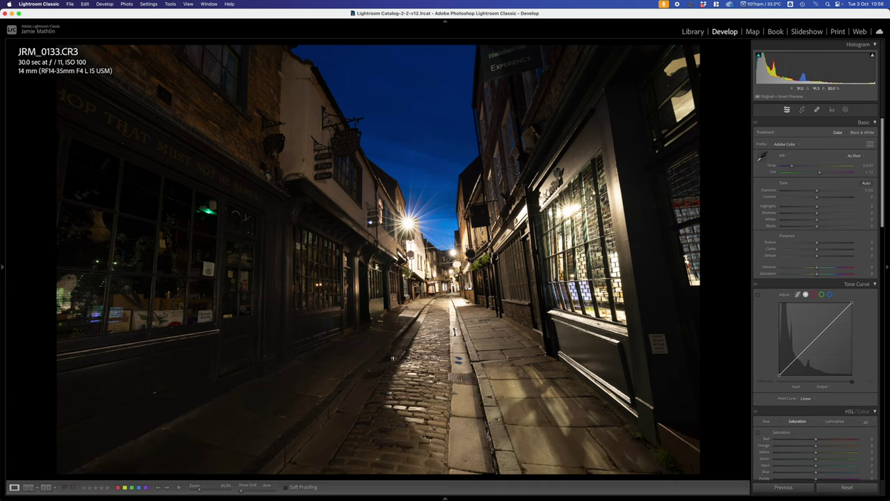
Cycle the photo information overlay back to the exposure details and inspect the street lamp's starburst close up.
key("i")
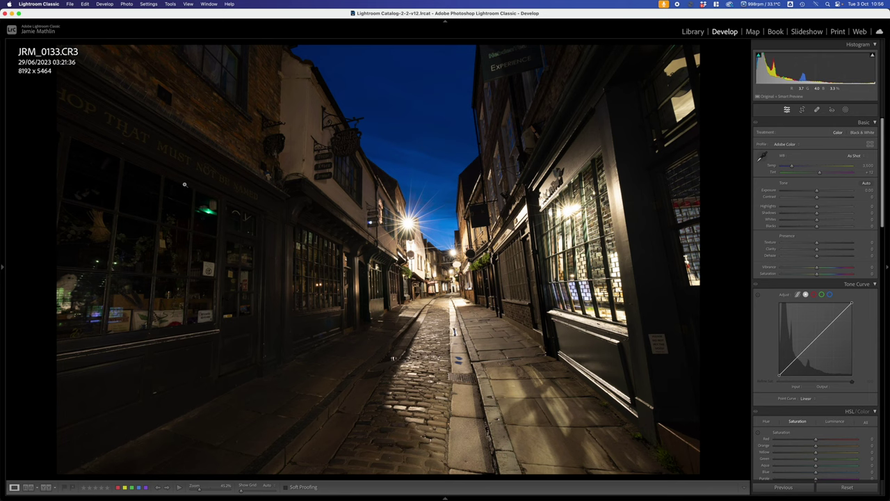
key("i")
key("i")
key("i")
key("i")
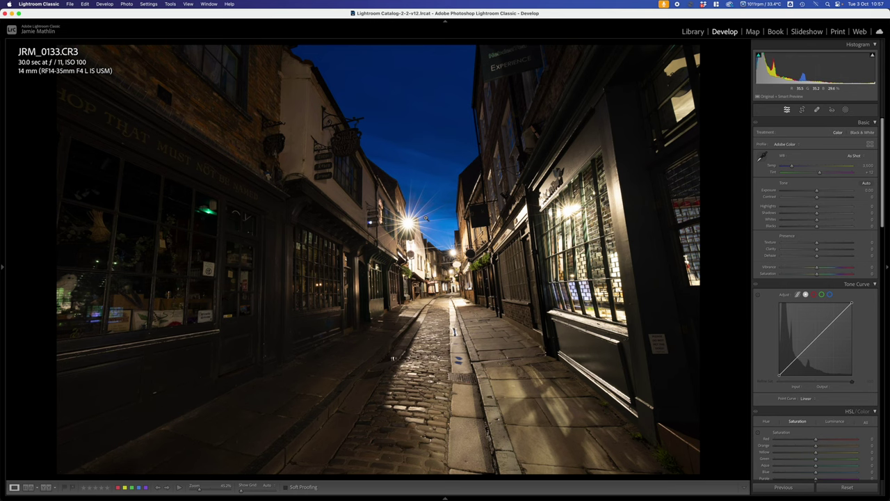
left_click(426, 218)
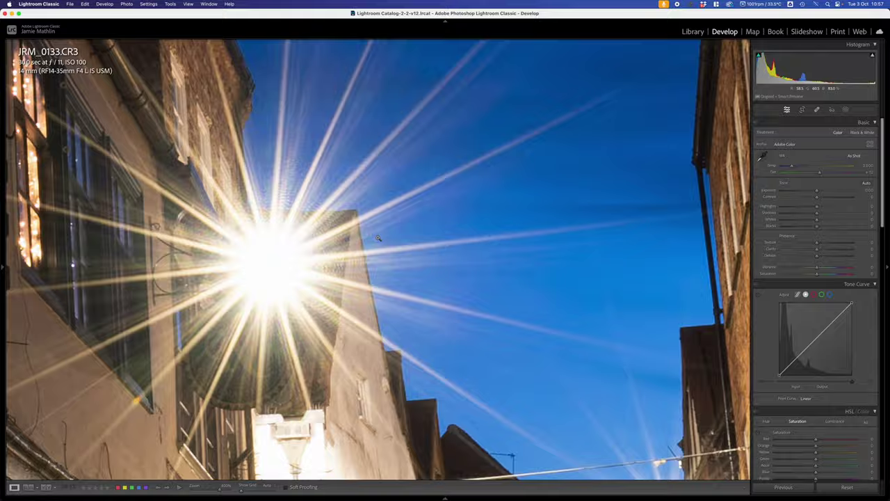
left_click(377, 238)
Lower the Highlights of the darkest exposure, JRM_0131, to -71.
mouse_move(243, 495)
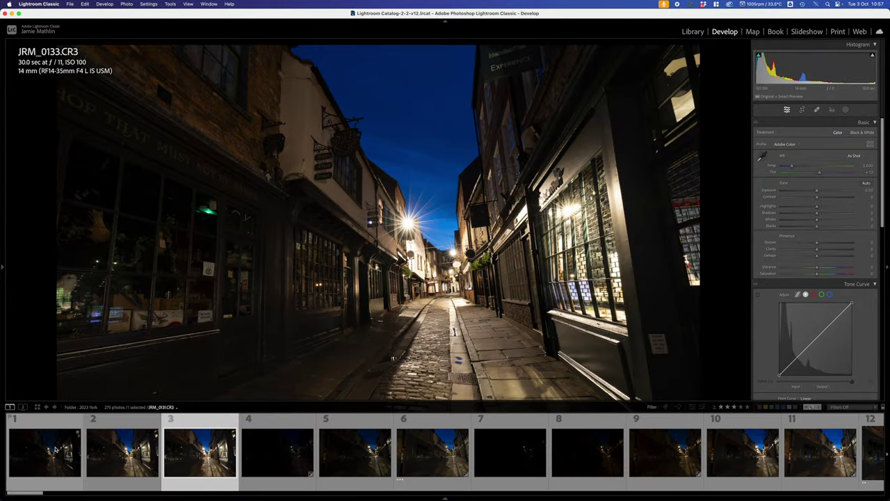
left_click(55, 449)
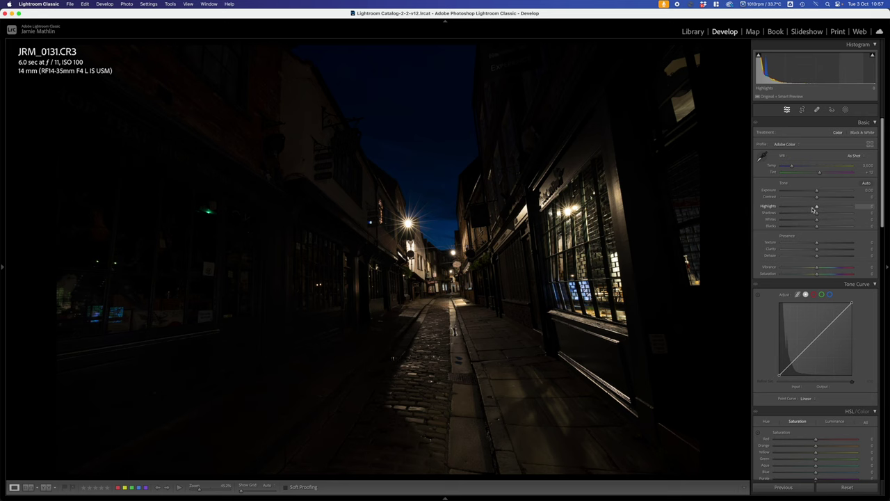
left_click_drag(817, 209, 708, 211)
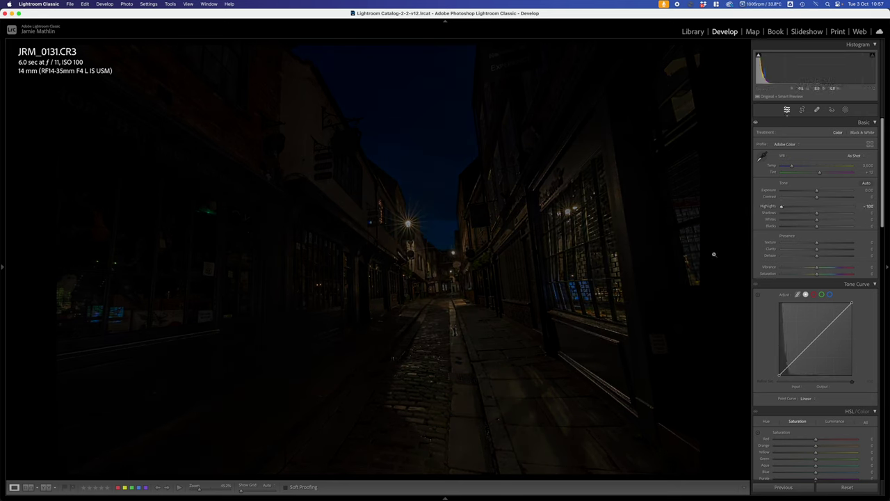
left_click_drag(782, 207, 793, 212)
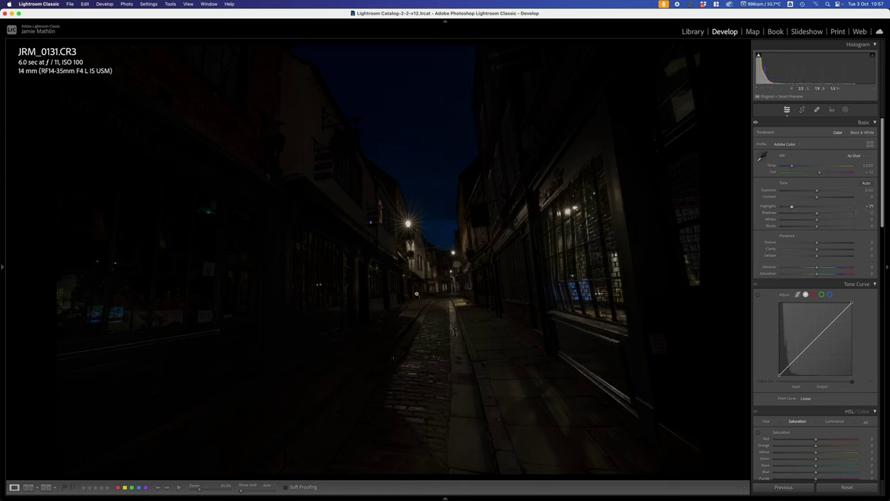
On the brightest exposure, JRM_0133, set Highlights to -84 and Shadows to +68.
mouse_move(368, 494)
left_click(188, 443)
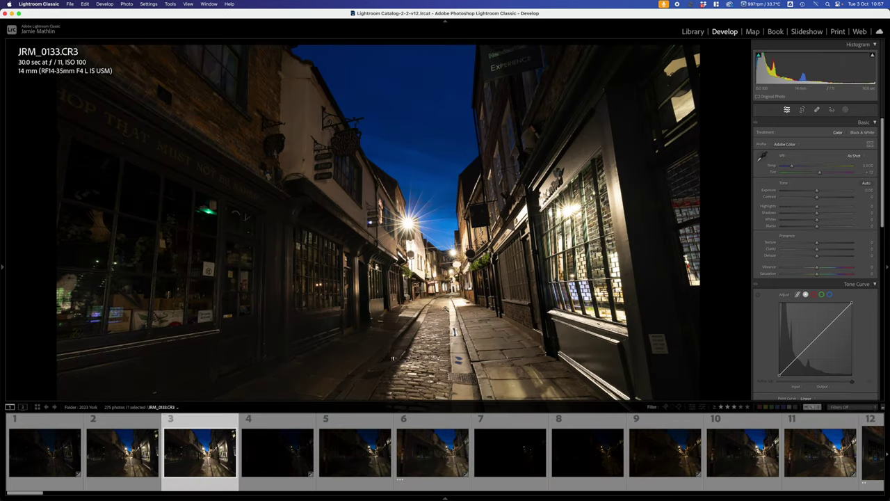
left_click(791, 207)
mouse_move(791, 207)
left_mouse_down()
mouse_move(780, 206)
mouse_move(787, 210)
left_mouse_up()
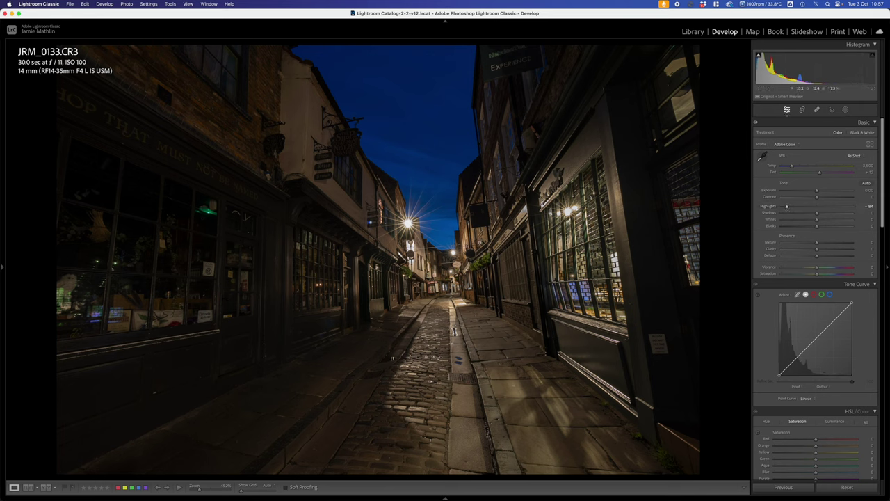
left_click_drag(817, 213, 845, 216)
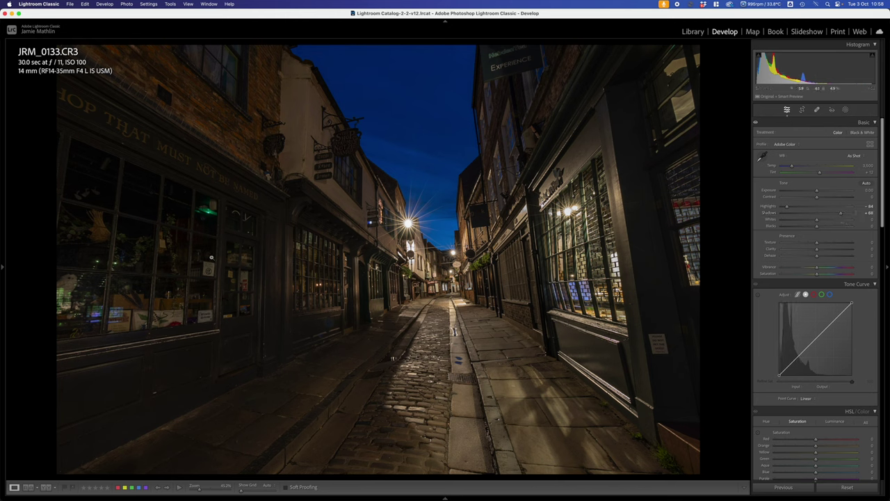
On JRM_0131, raise Shadows to about +90 and Exposure to +0.30.
mouse_move(244, 499)
left_click(44, 452)
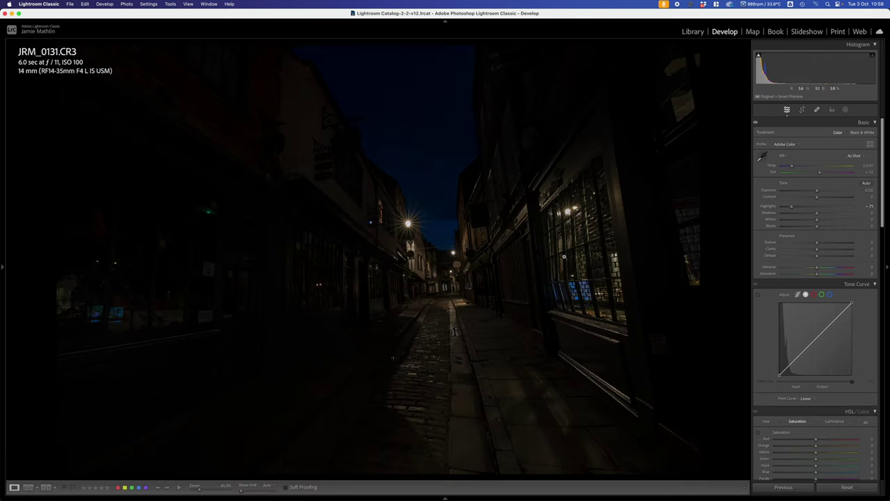
left_click_drag(817, 213, 850, 215)
left_click_drag(817, 192, 818, 192)
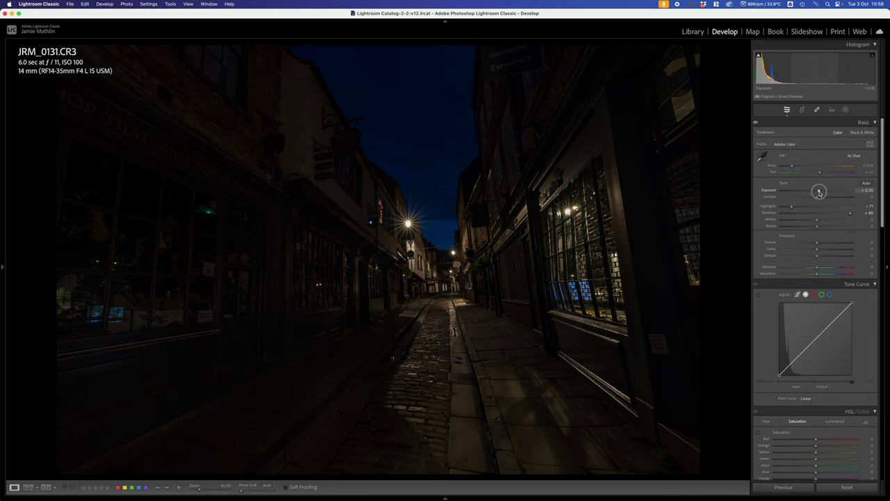
left_click_drag(819, 192, 817, 191)
Select JRM_0131 and JRM_0133 together, with JRM_0133 as the active photo.
mouse_move(327, 497)
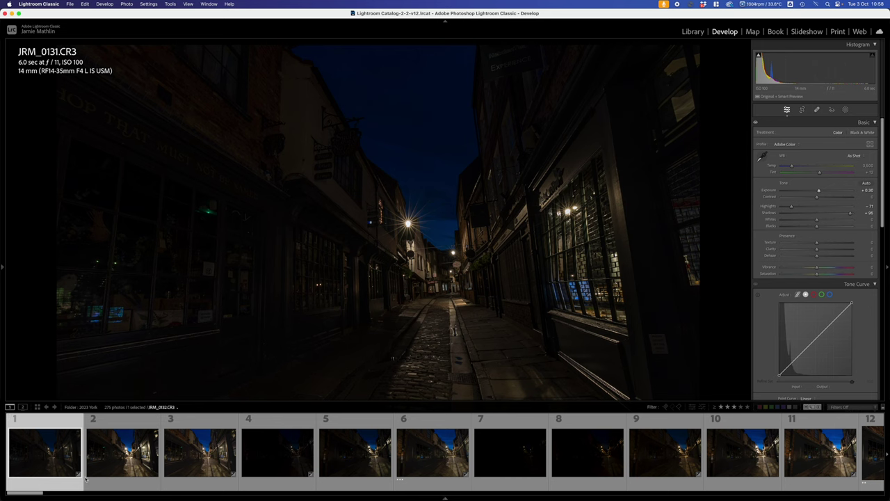
left_click(192, 465, "super")
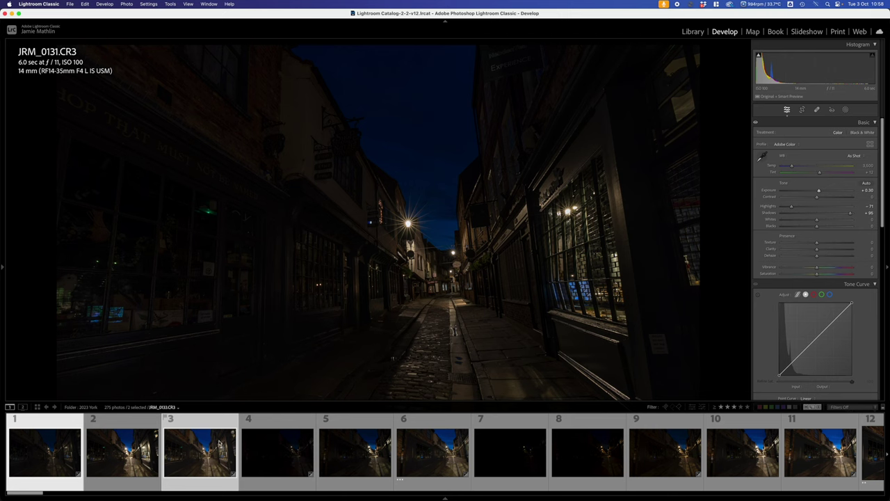
key("F6")
key("t")
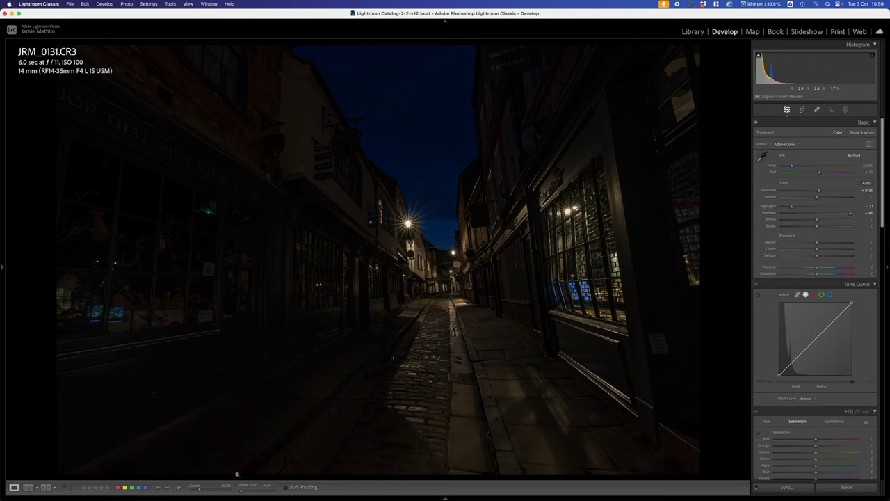
mouse_move(222, 497)
left_click(199, 452)
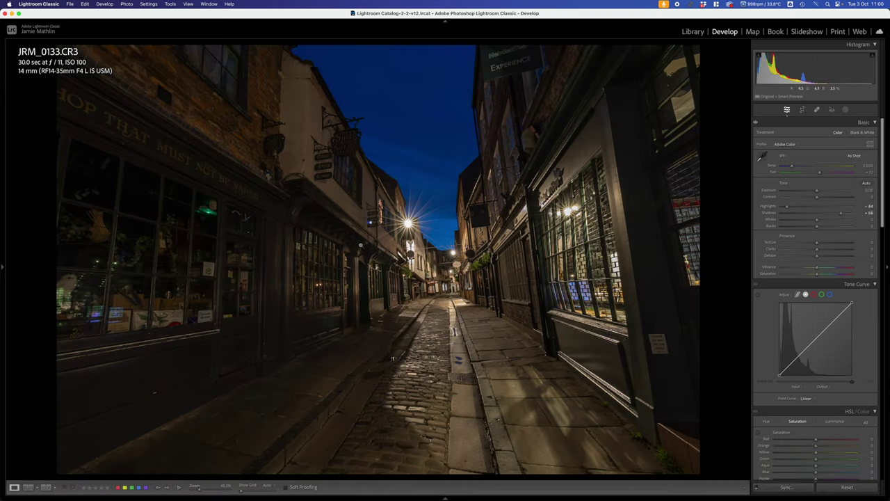
Examine the noise in JRM_0133 close up around the hanging shop signs, windows and dark facades.
left_click(361, 245)
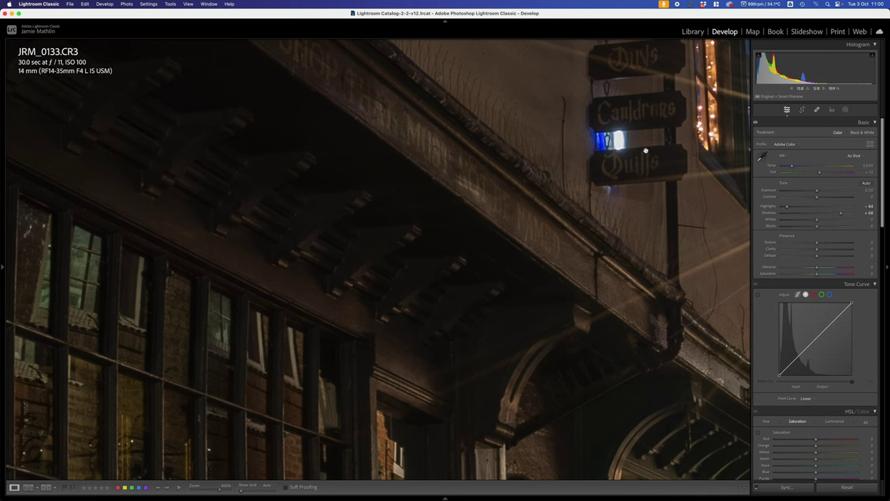
left_click_drag(574, 129, 334, 287)
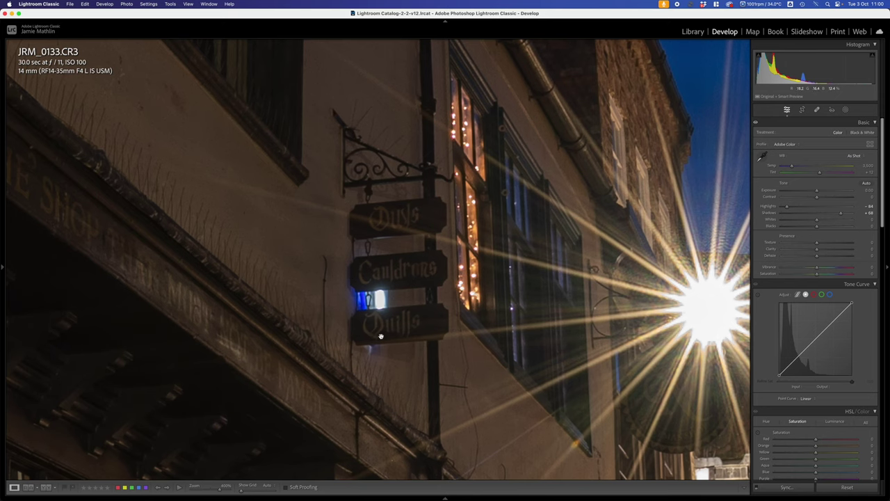
left_click_drag(267, 213, 364, 373)
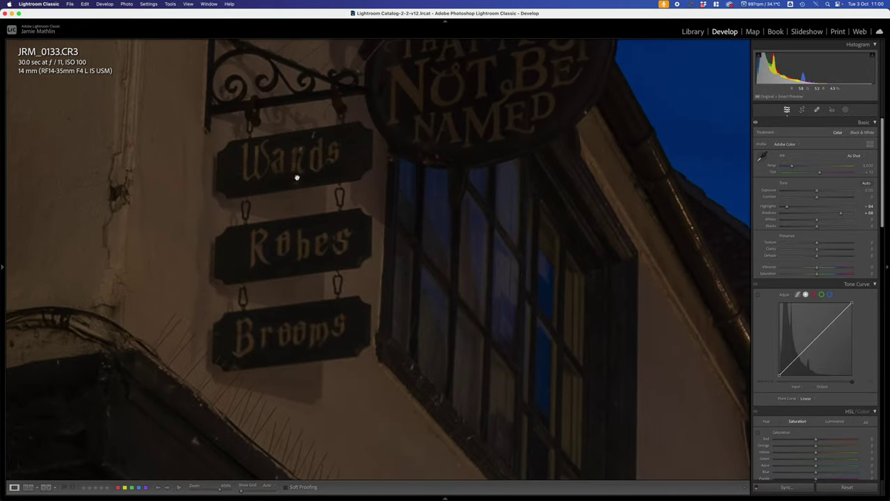
left_click_drag(491, 223, 281, 176)
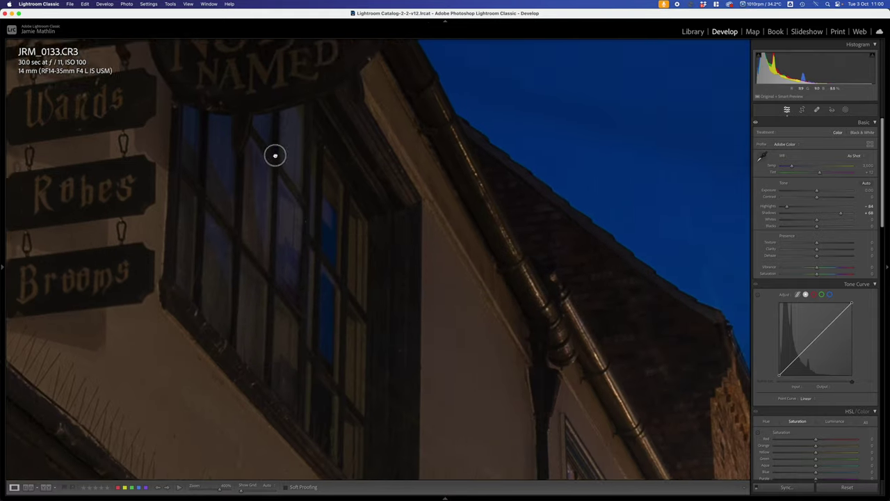
left_click_drag(378, 304, 328, 74)
left_click_drag(441, 284, 542, 303)
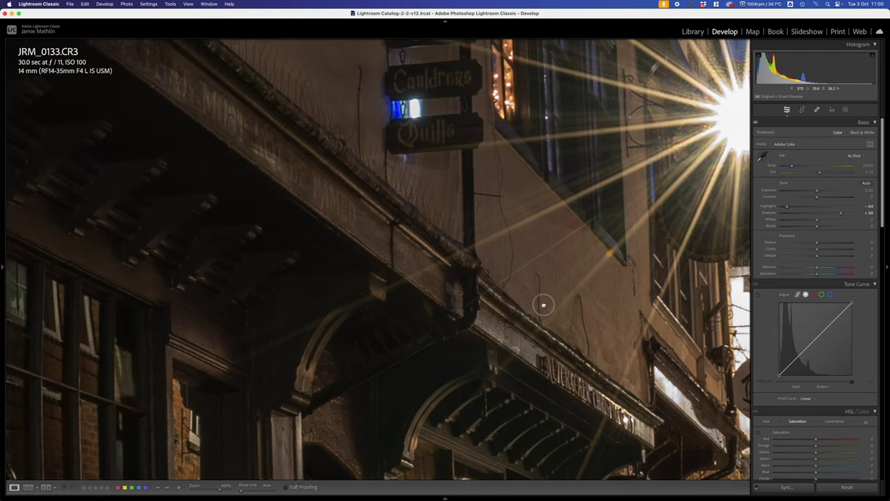
left_click(541, 302)
Apply AI Denoise at an amount of 50 to both selected photos, checking the shop signs in the enhanced preview.
mouse_move(97, 498)
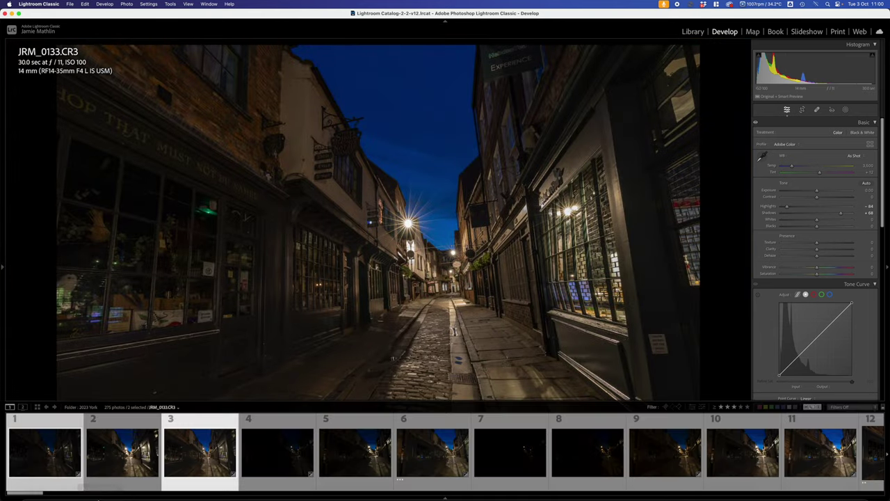
scroll(787, 341, "down", 10)
scroll(787, 341, "down", 8)
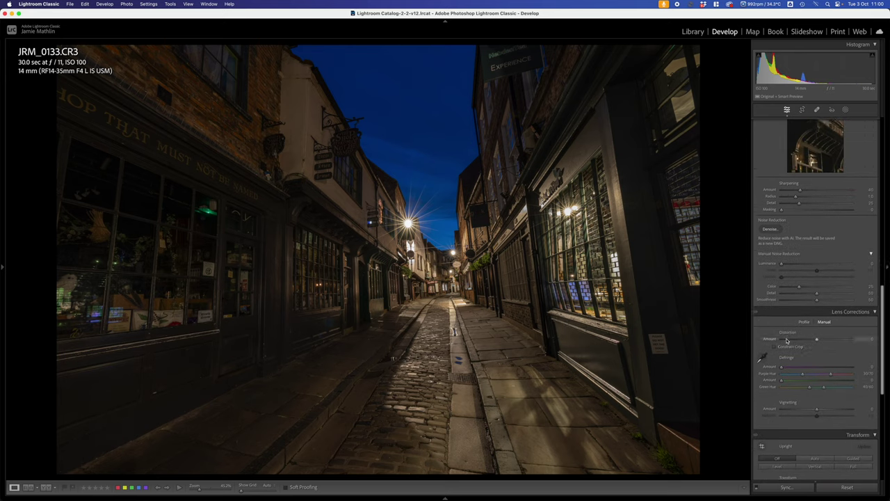
scroll(787, 341, "up", 2)
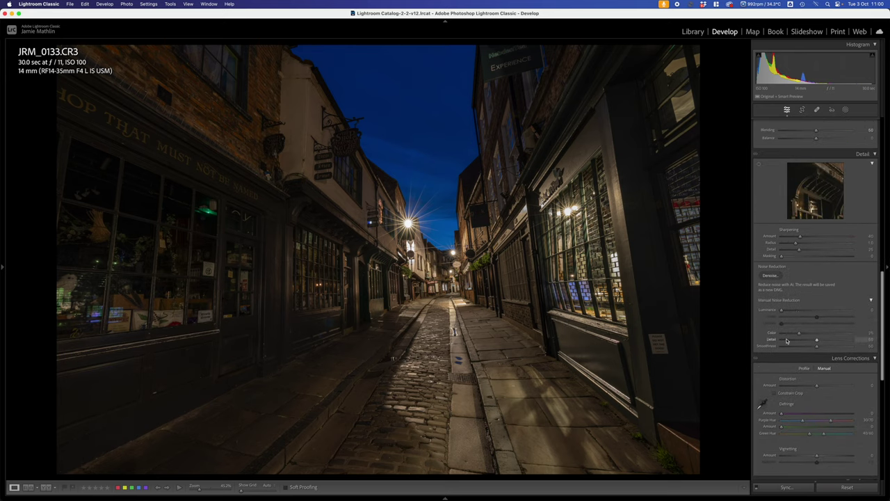
left_click(770, 275)
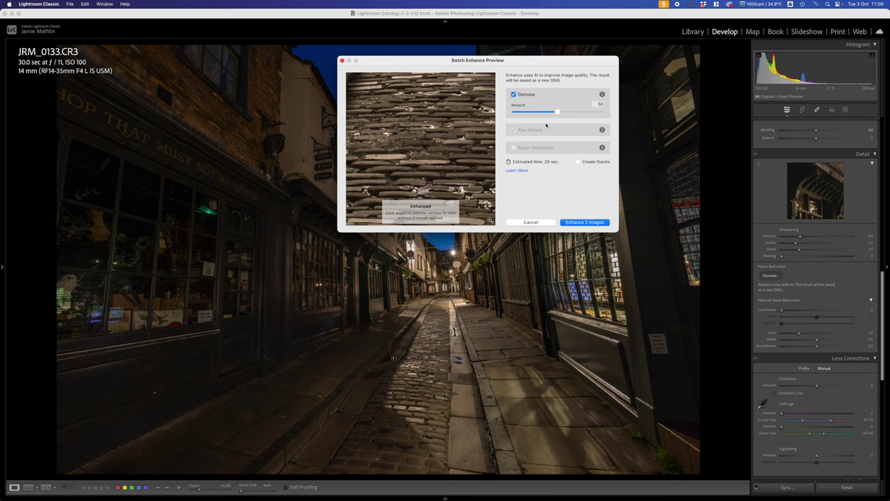
left_click_drag(438, 194, 387, 71)
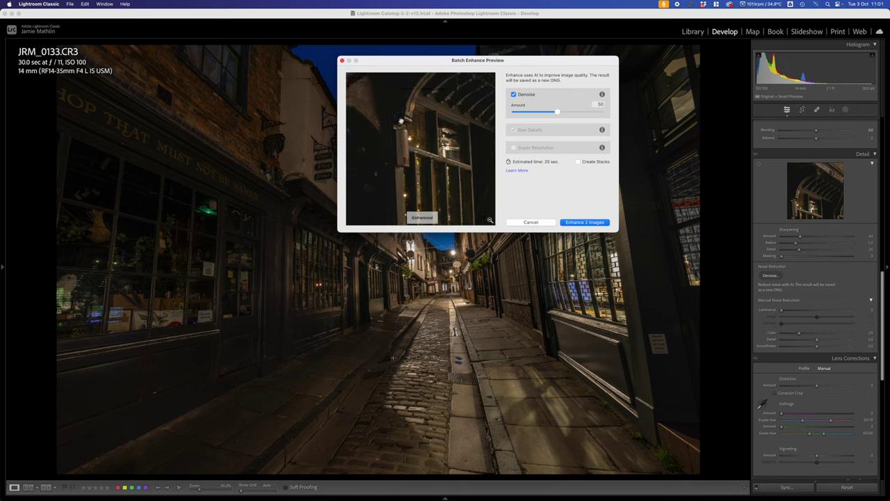
left_click_drag(410, 159, 445, 174)
left_click_drag(421, 141, 343, 177)
left_click_drag(465, 181, 461, 180)
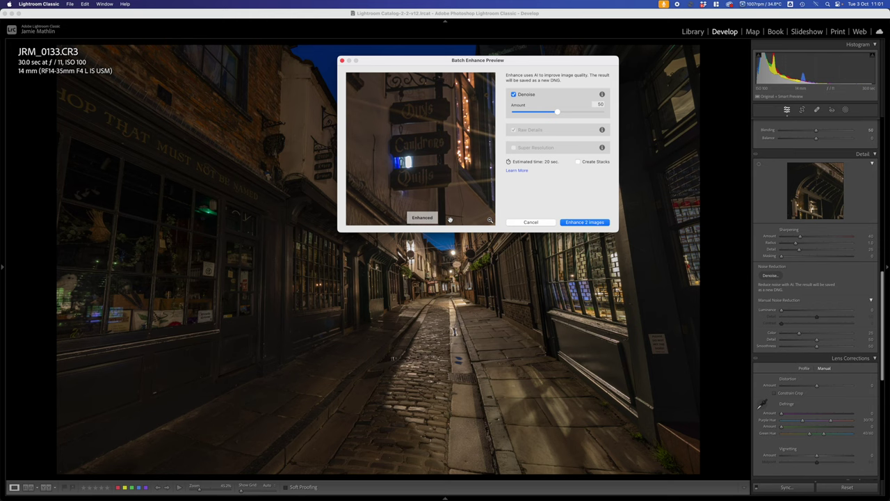
left_click(590, 222)
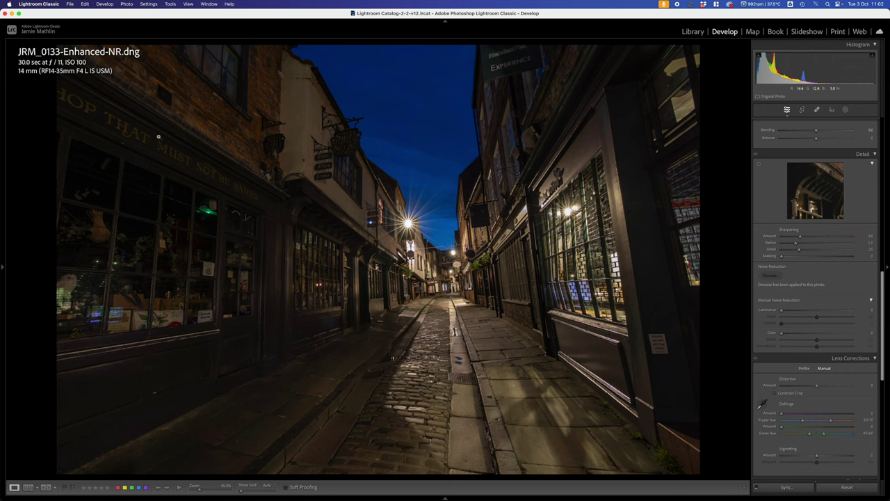
Check the shop signs in JRM_0133-Enhanced-NR close up and set its Sharpening Amount to 55.
left_click(324, 159)
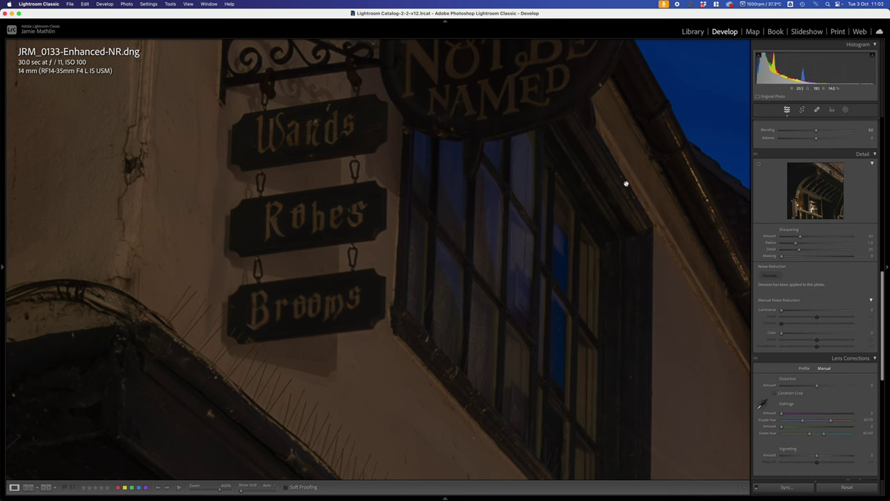
left_click_drag(813, 238, 806, 236)
left_click(384, 384)
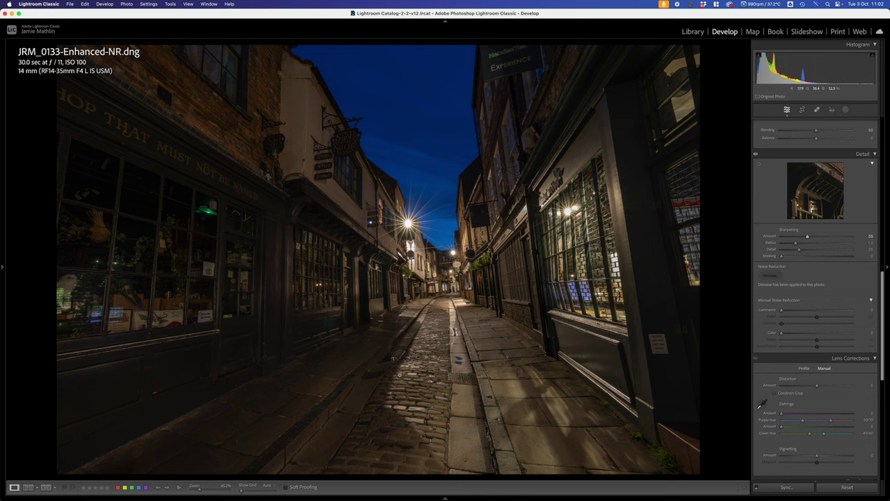
mouse_move(278, 498)
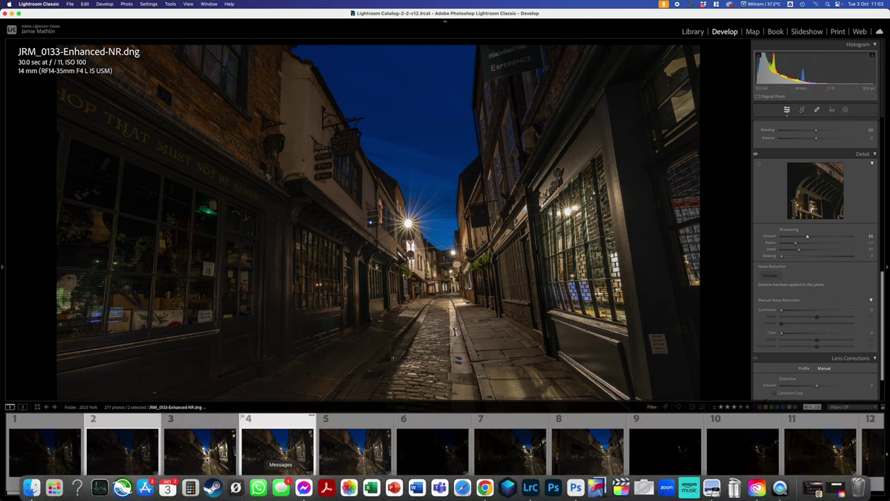
Compare the original JRM_0131, JRM_0131-Enhanced-NR, JRM_0132 and JRM_0133-Enhanced-NR one after another in the large preview.
left_click(145, 459)
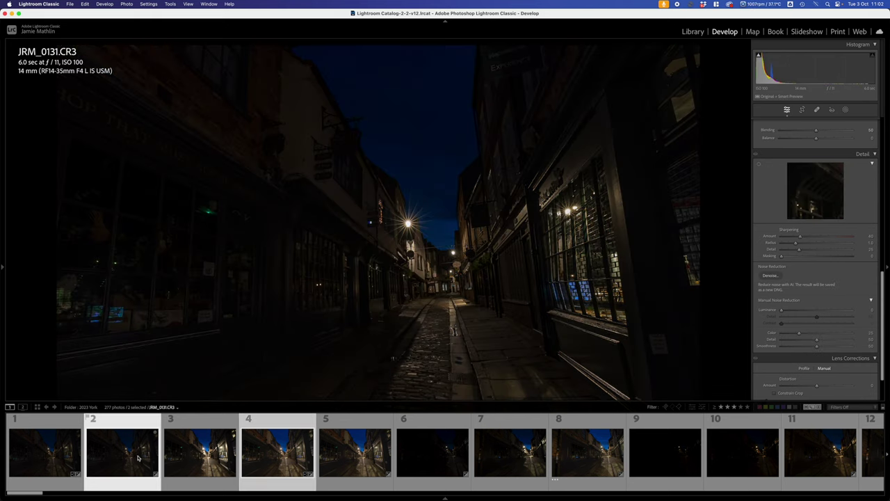
left_click(62, 442)
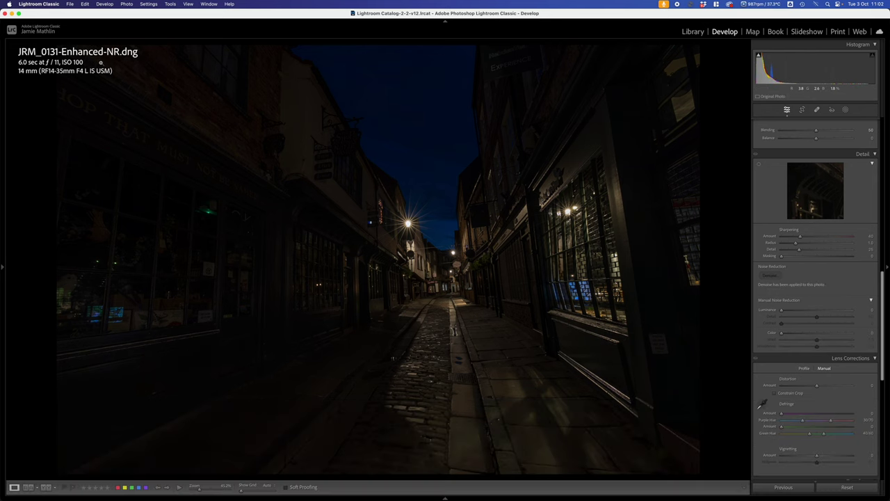
mouse_move(90, 496)
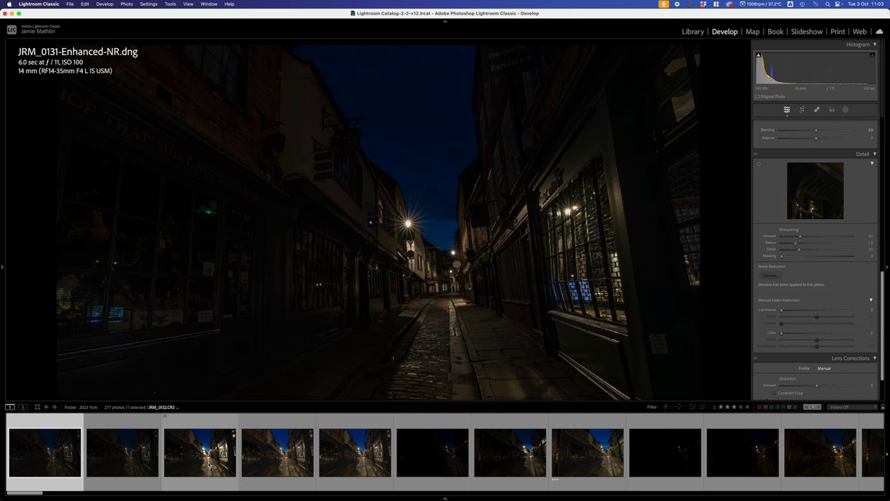
left_click(199, 452)
left_click(61, 448)
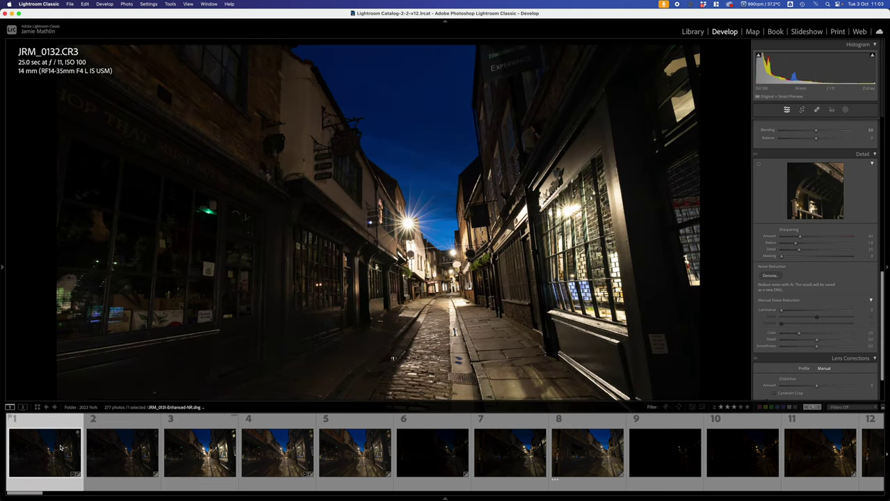
left_click(267, 456)
Select JRM_0131-Enhanced-NR and JRM_0133-Enhanced-NR together and open them in an HDR Photo Merge.
left_click(64, 457)
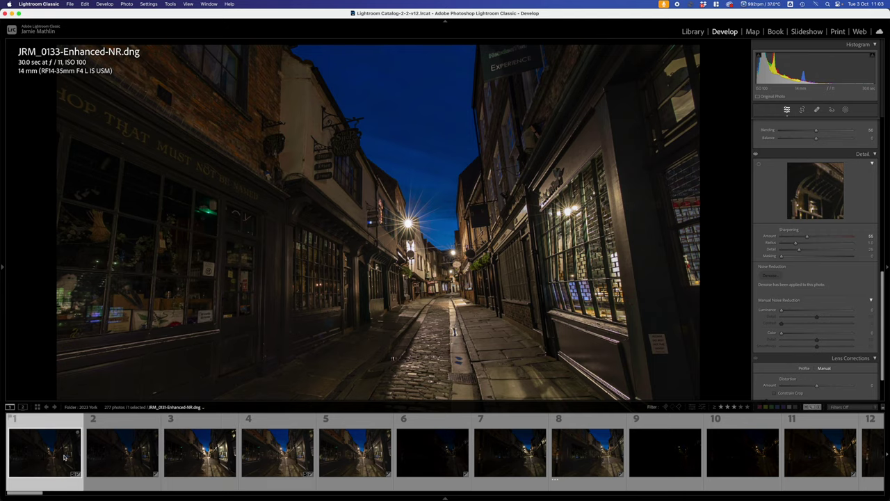
left_click(273, 453, "super")
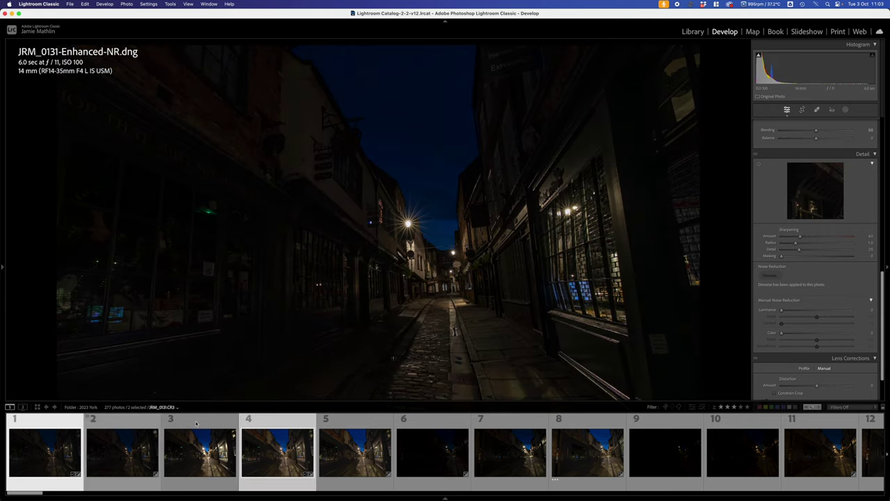
key("F6")
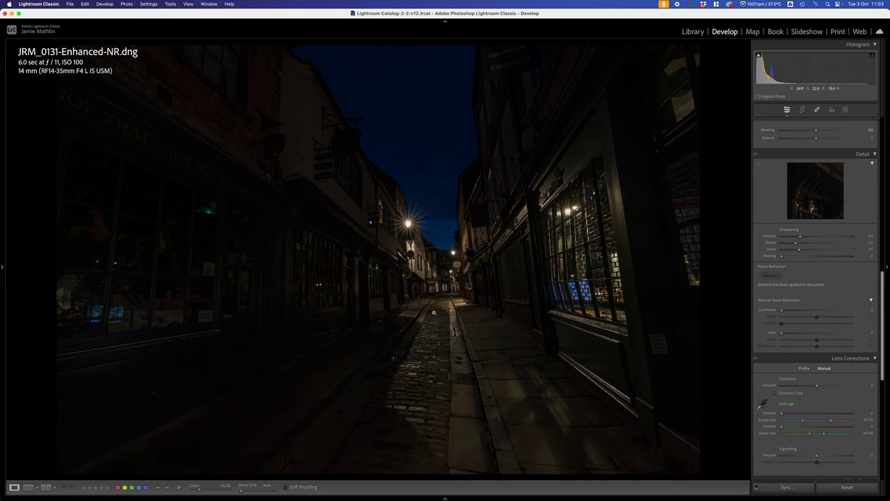
mouse_move(235, 498)
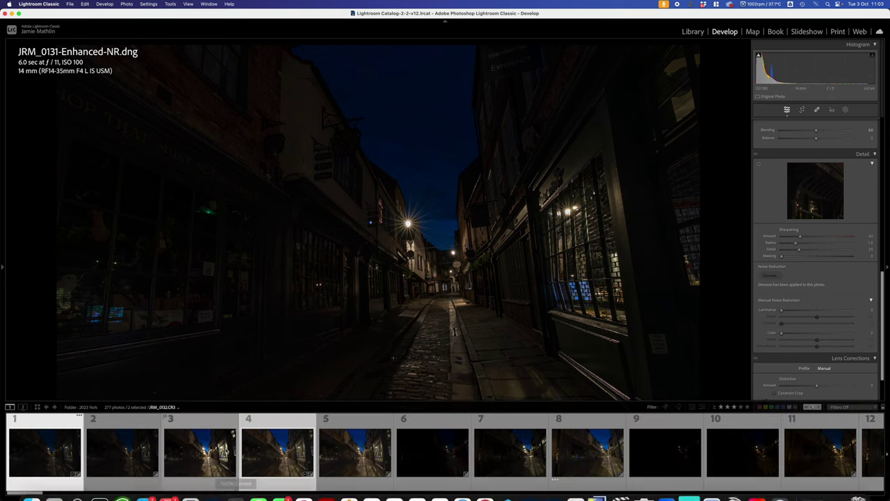
right_click(261, 450)
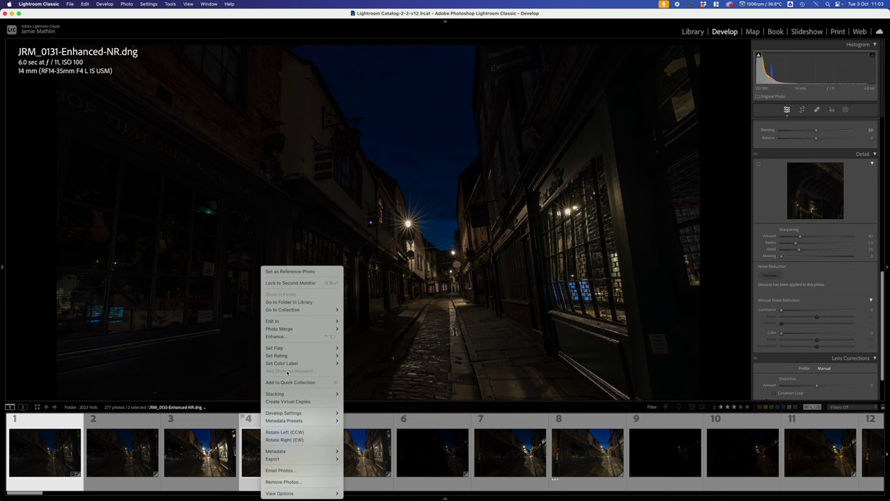
mouse_move(306, 330)
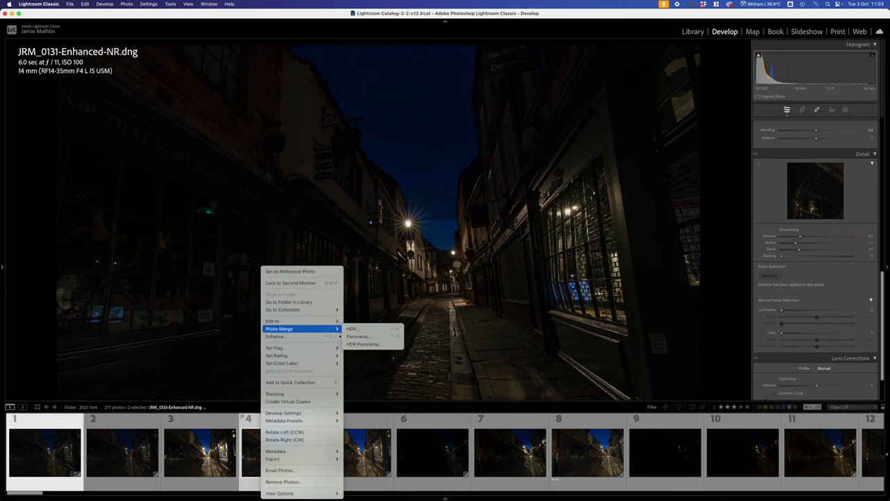
left_click(357, 329)
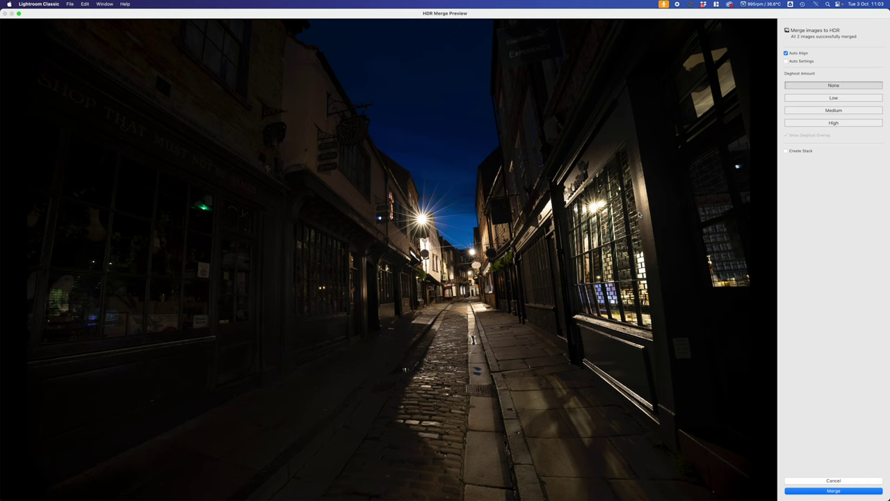
Preview Auto Settings, then merge to HDR with Auto Align on, Auto Settings off, Deghost Amount None and Create Stack on.
left_click(786, 61)
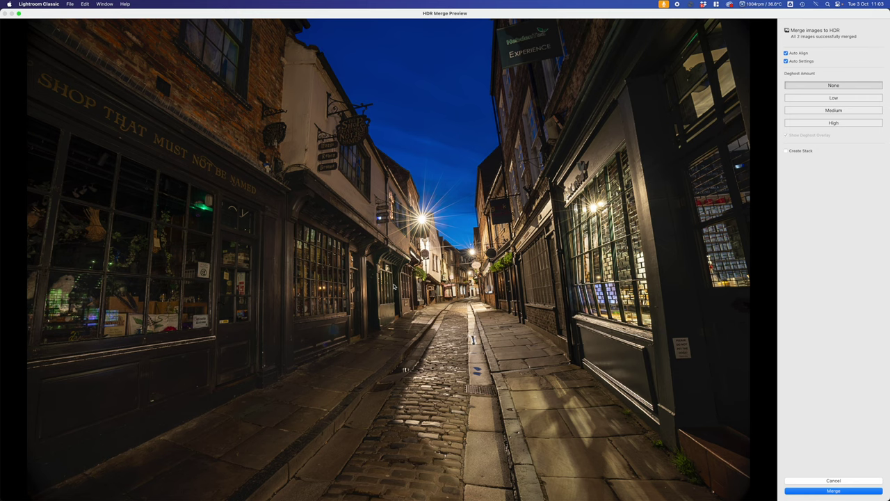
left_click(787, 61)
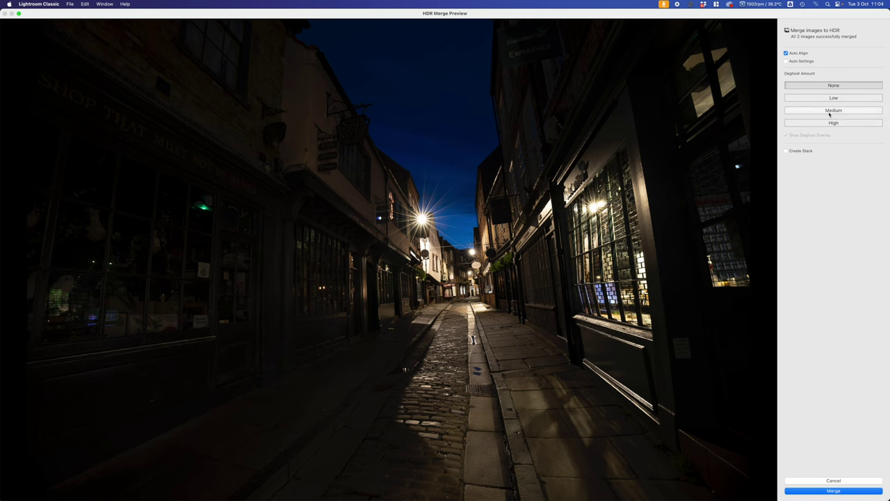
left_click(787, 151)
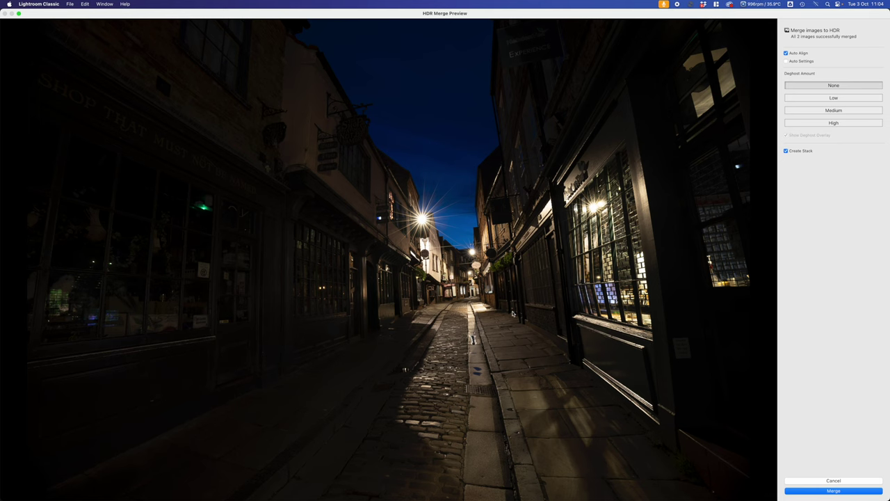
left_click(833, 491)
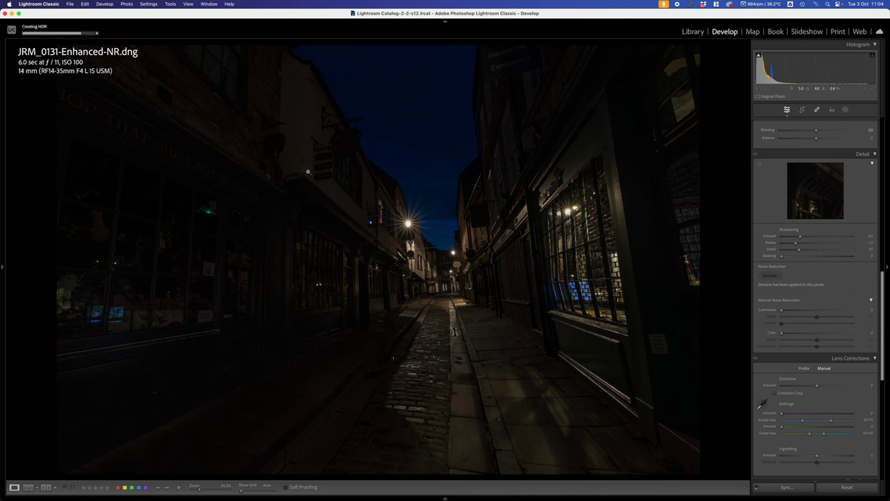
Show the merged photo JRM_0131-Enhanced-NR-HDR and give it a two-star rating.
mouse_move(181, 498)
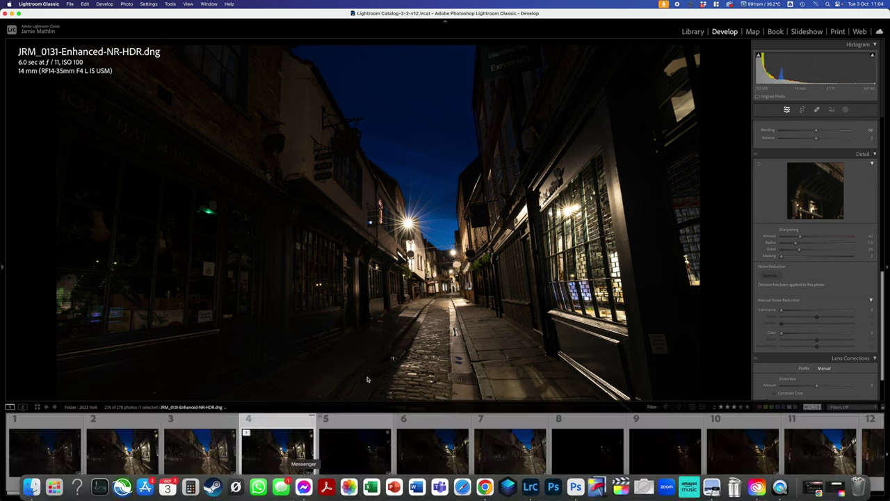
mouse_move(308, 487)
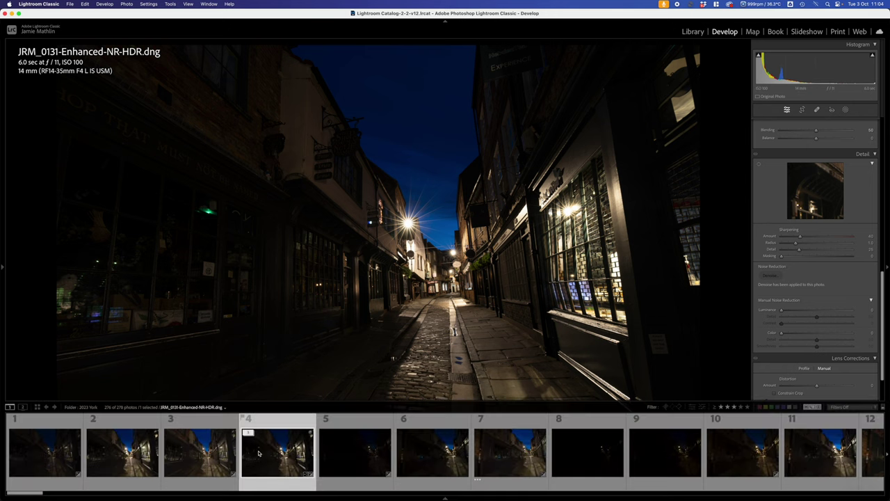
key("2")
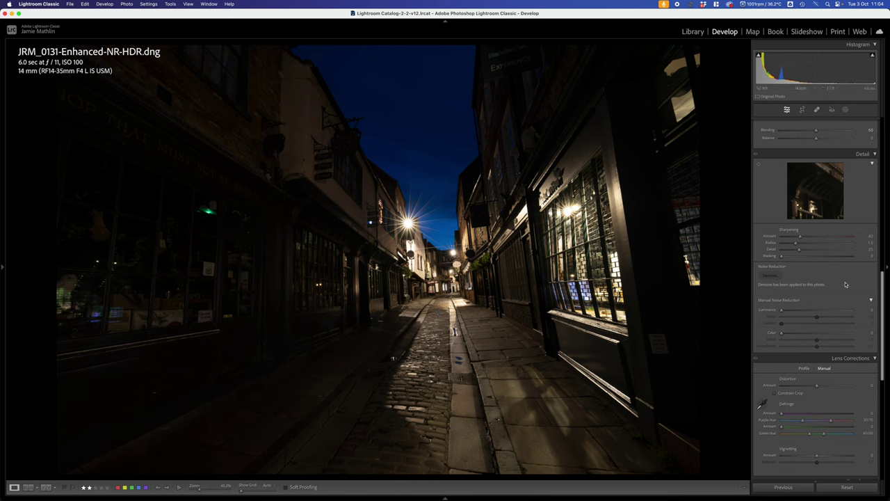
Brighten the merged HDR photo with Exposure +0.95, Highlights -25 and Shadows +60.
scroll(846, 284, "up", 15)
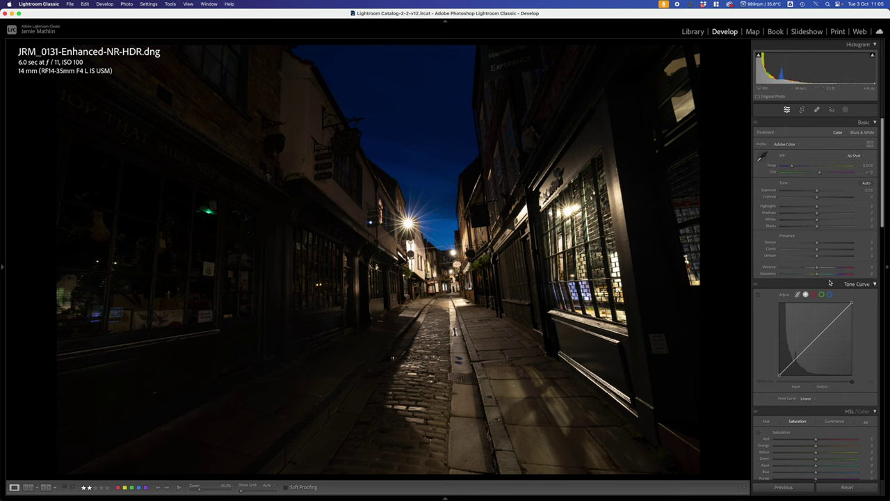
mouse_move(817, 207)
left_mouse_down()
mouse_move(807, 207)
mouse_move(844, 216)
mouse_move(818, 192)
left_mouse_up()
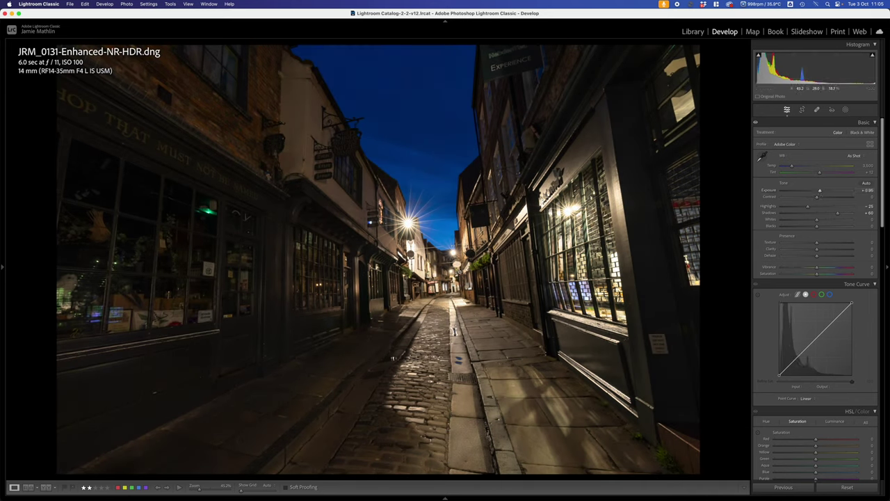
scroll(805, 411, "down", 15)
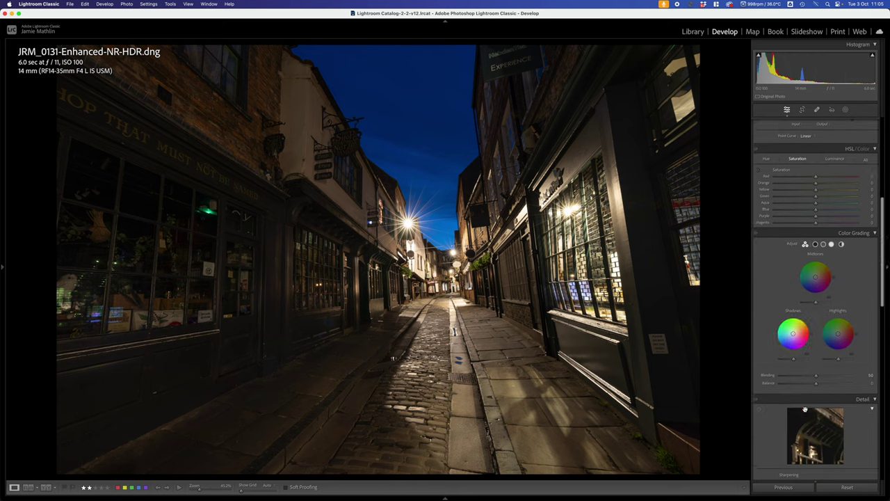
scroll(806, 411, "down", 6)
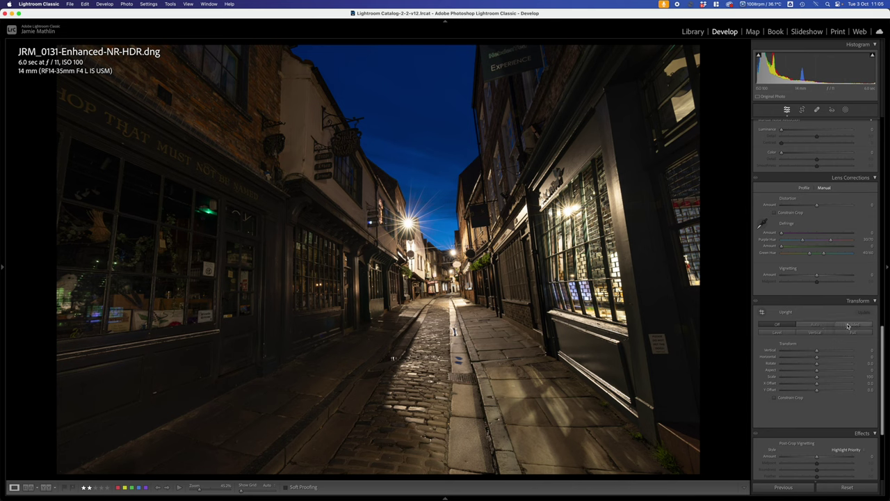
left_click(848, 325)
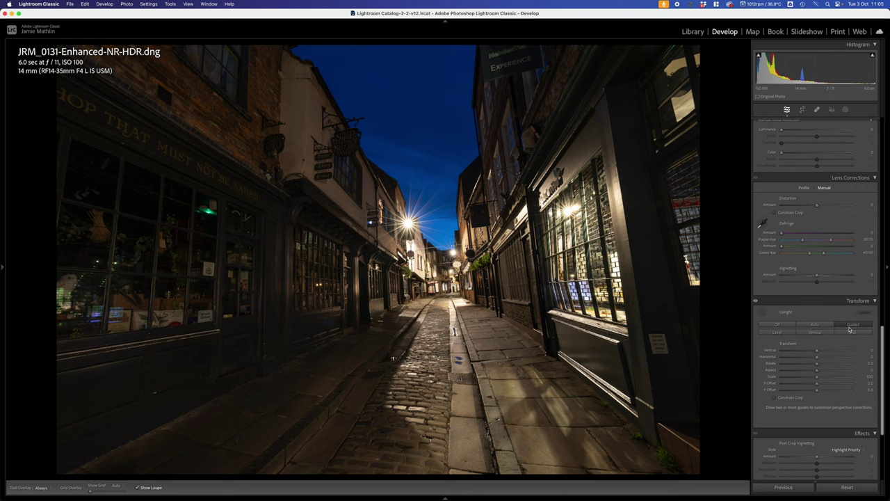
left_click(785, 323)
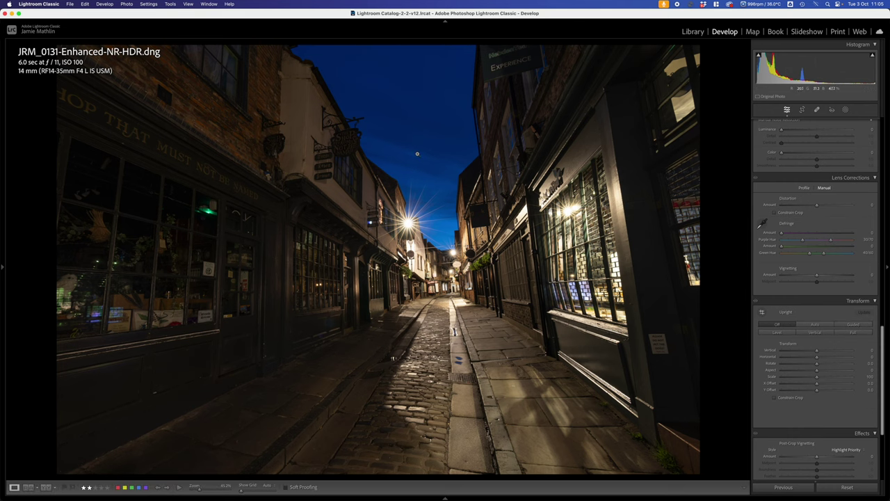
Examine the shop signs, lamps and facades at the far end of the street close up.
left_click(448, 271)
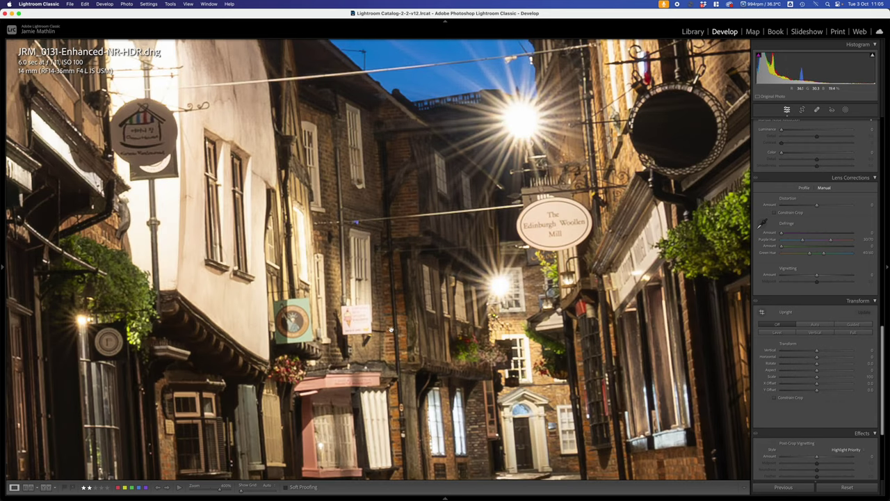
mouse_move(5, 265)
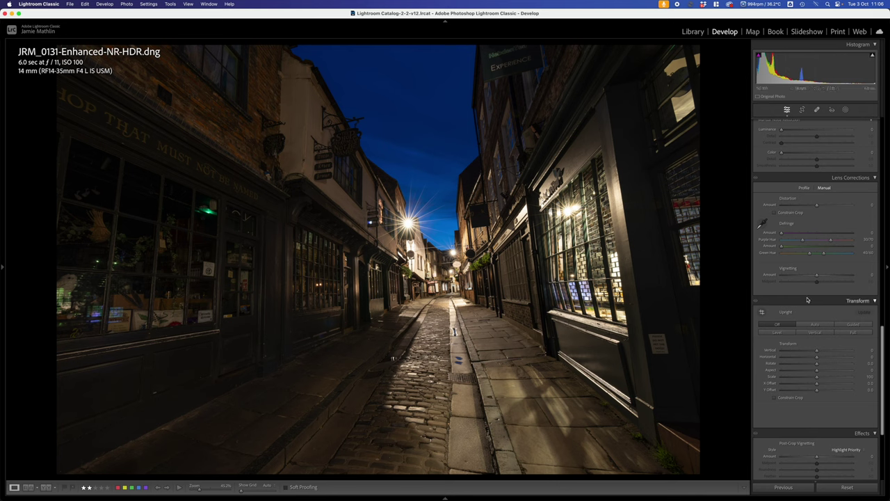
Straighten the verticals with Guided Upright, placing one guide along the right shopfront's edge and one along the left building's edge.
left_click(853, 325)
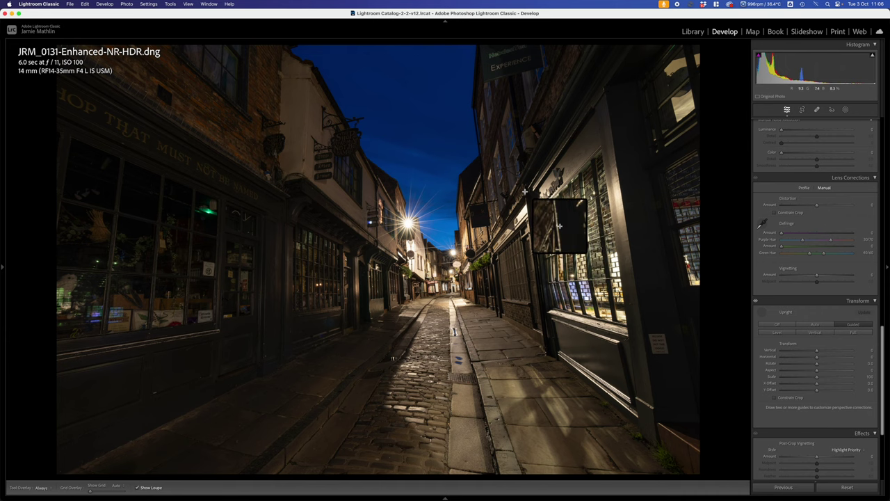
mouse_move(525, 192)
left_mouse_down()
mouse_move(528, 258)
mouse_move(552, 360)
mouse_move(544, 343)
left_mouse_up()
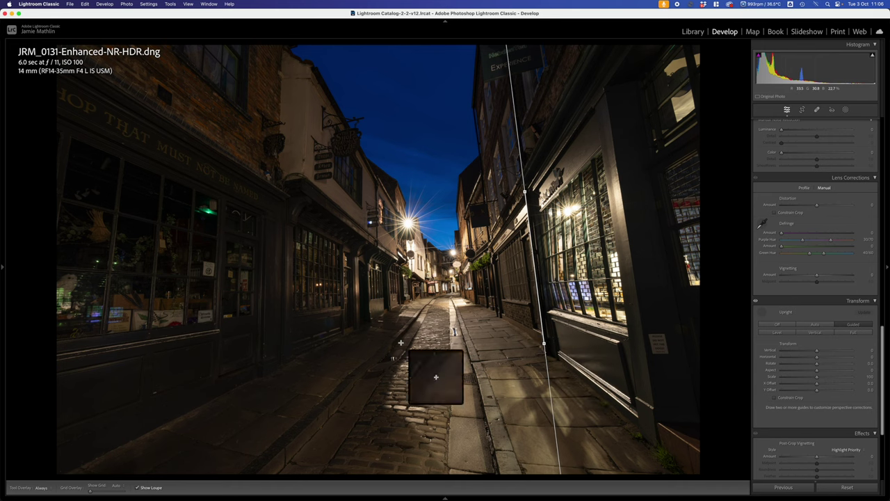
key("super+z")
left_click_drag(285, 224, 280, 364)
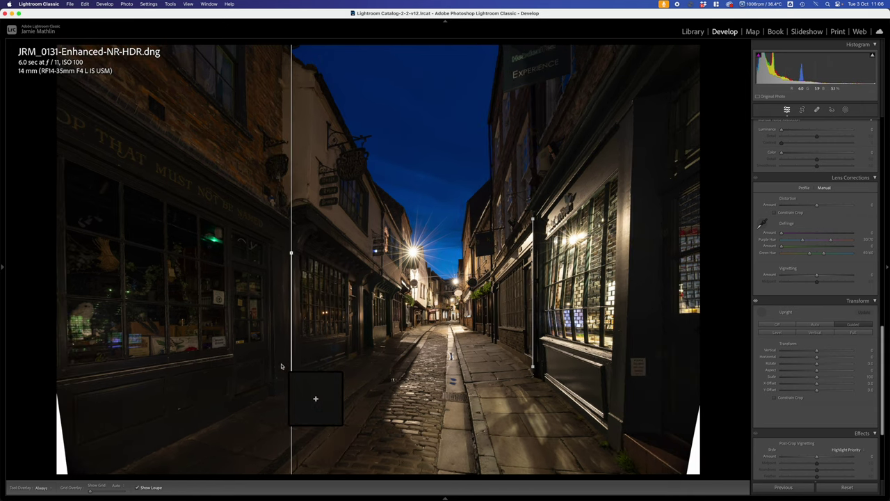
left_click_drag(532, 367, 492, 358)
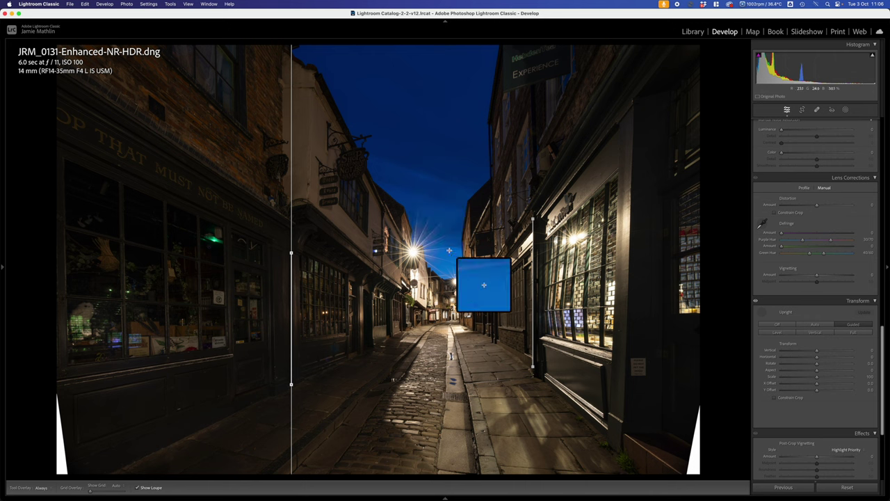
Add a horizontal Upright guide along the hanging sign's bracket on the left building and fine-tune its end point.
left_click(328, 148)
left_click_drag(328, 148, 371, 136)
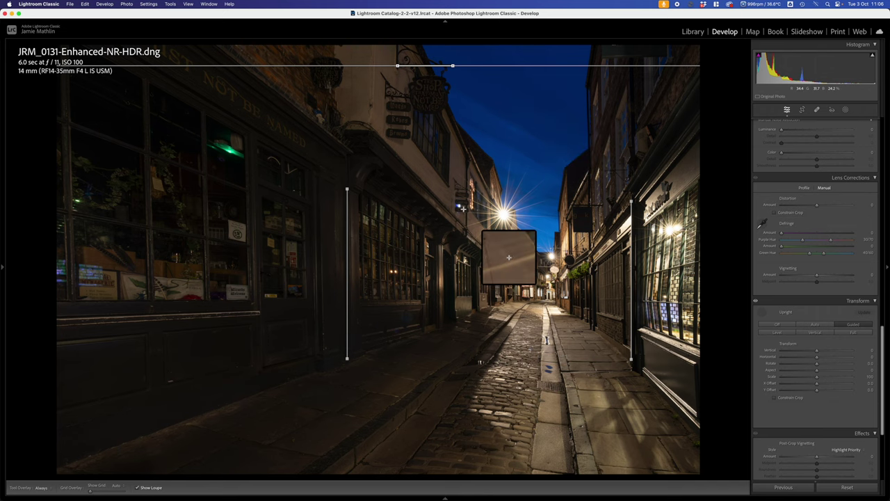
left_click_drag(397, 66, 358, 90)
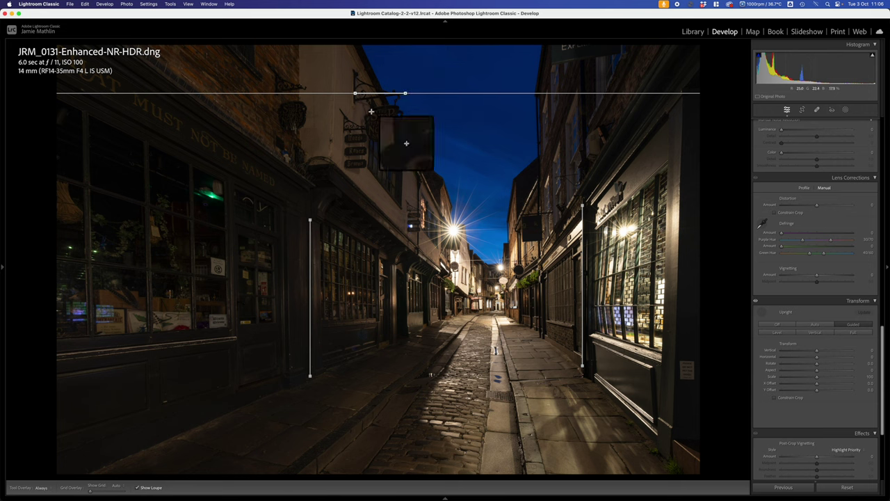
left_click_drag(356, 92, 355, 93)
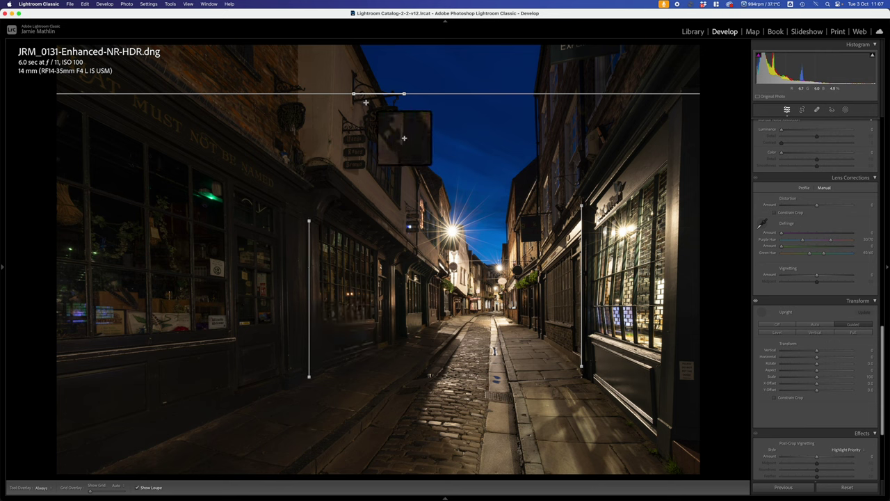
left_click_drag(354, 93, 355, 87)
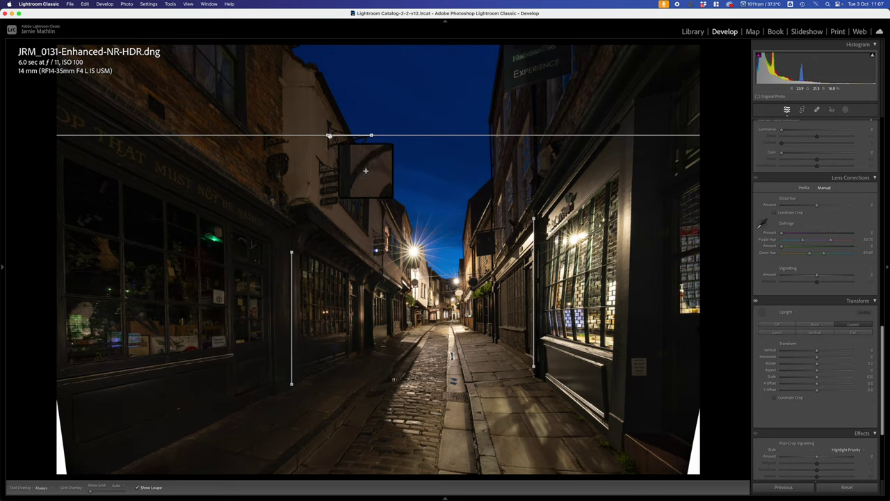
left_click_drag(328, 135, 328, 138)
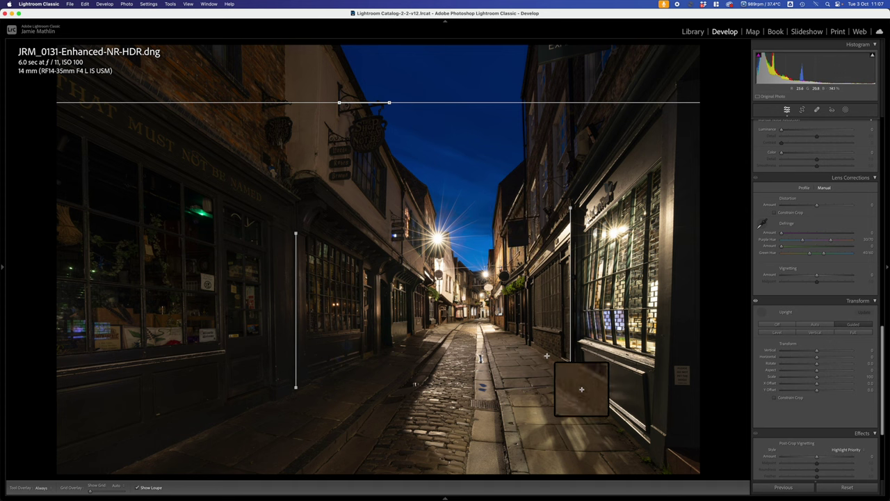
Fine-tune the lower end of the right vertical Upright guide and rotate the crop to an angle of -0.14.
left_click_drag(583, 358, 570, 376)
left_click(803, 111)
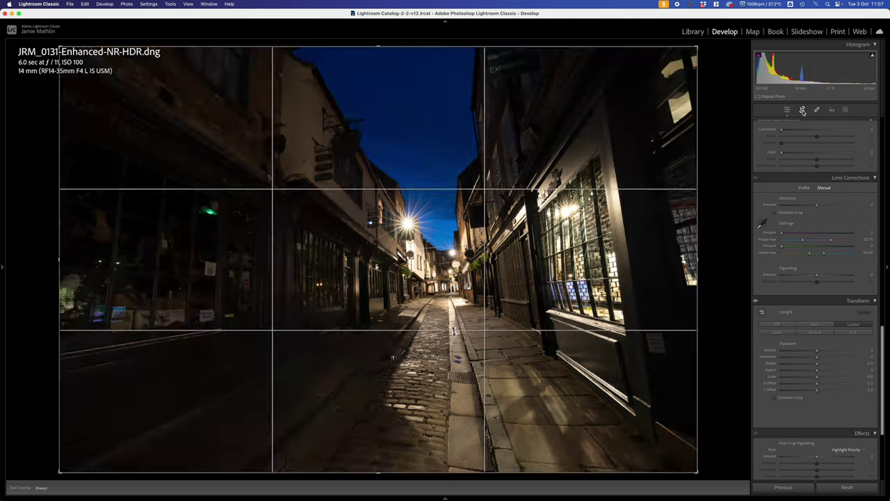
left_click_drag(704, 267, 704, 264)
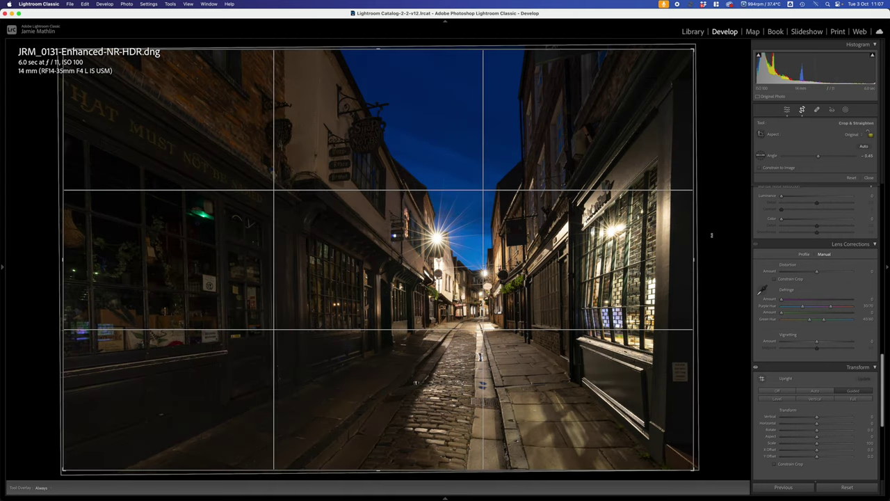
left_click_drag(703, 236, 702, 240)
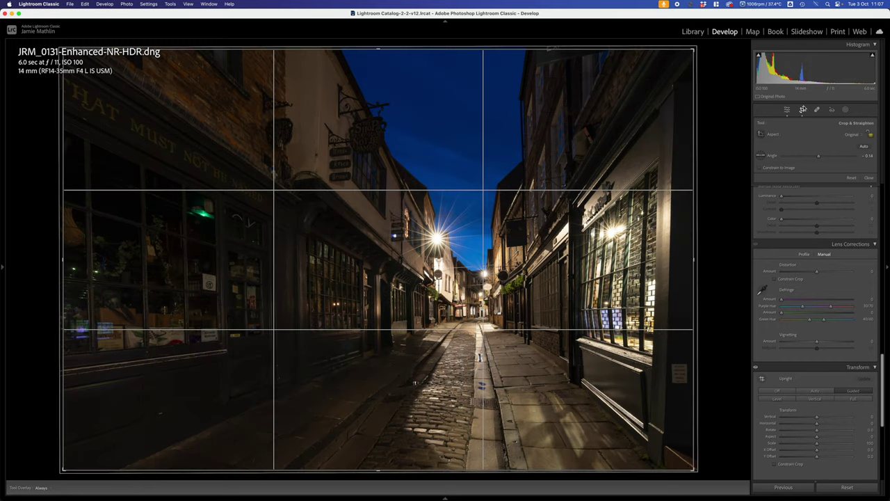
left_click(802, 109)
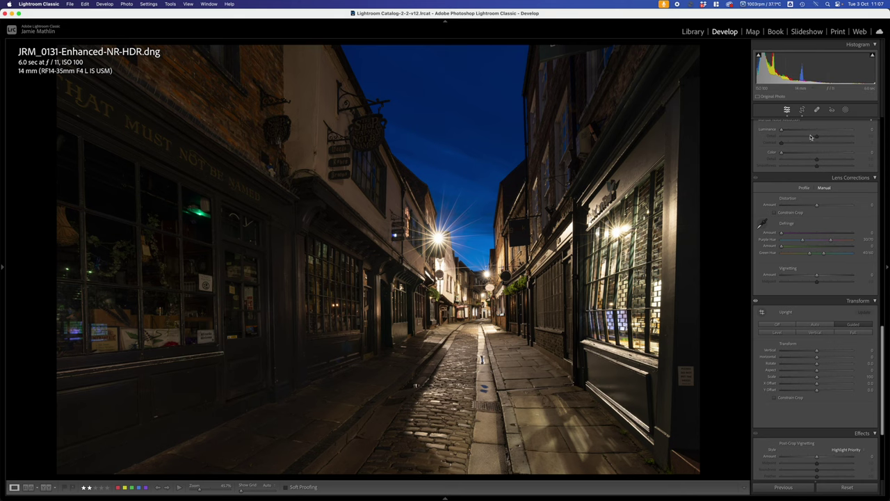
Set the crop aspect to 1 x 1 and shift the frame so it takes in more of the lit shop window.
left_click(802, 110)
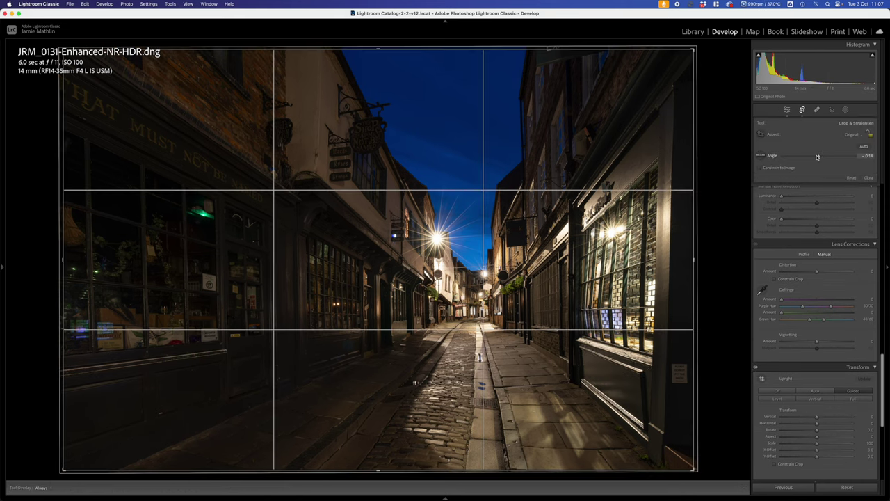
left_click(854, 142)
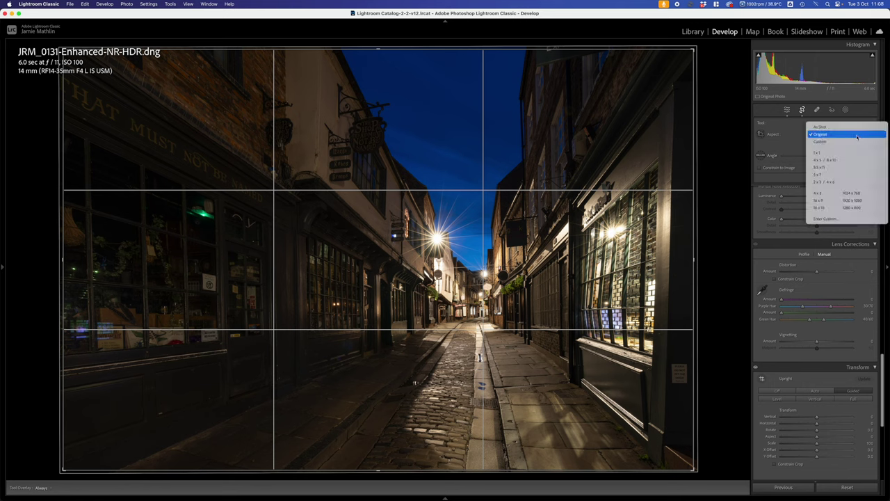
left_click(826, 152)
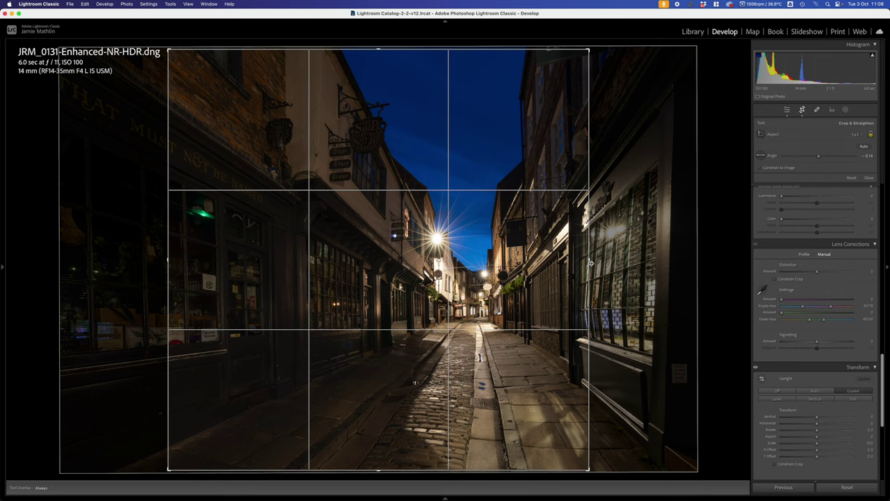
mouse_move(589, 260)
left_mouse_down()
mouse_move(560, 258)
mouse_move(591, 270)
left_mouse_up()
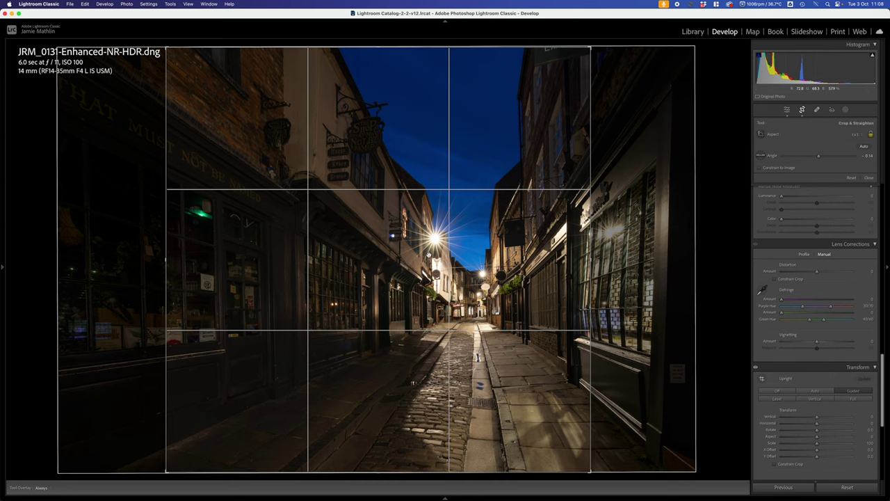
left_click_drag(389, 264, 342, 265)
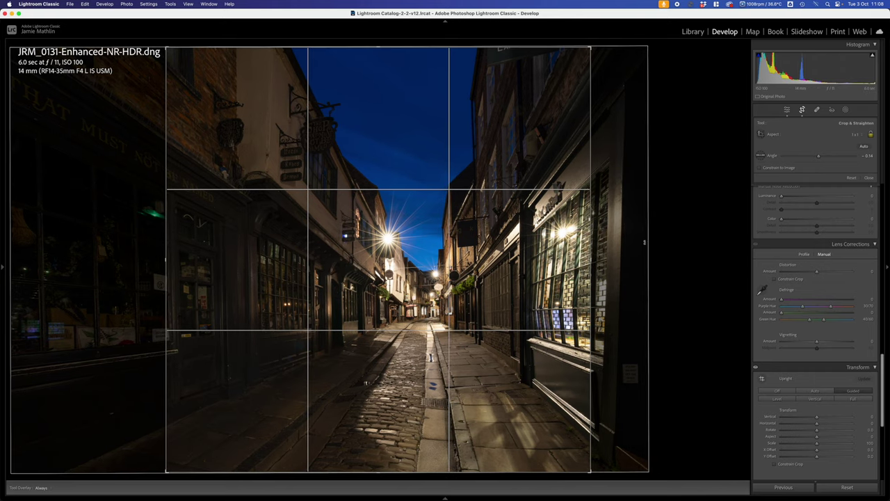
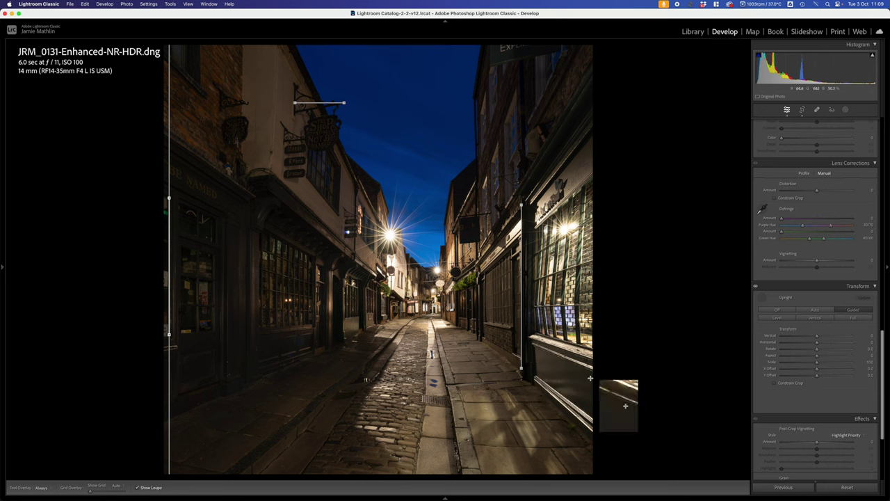
Readjust the lower end of the Upright guide beside the lit shopfront to align it with the building's vertical edge.
left_click(521, 369)
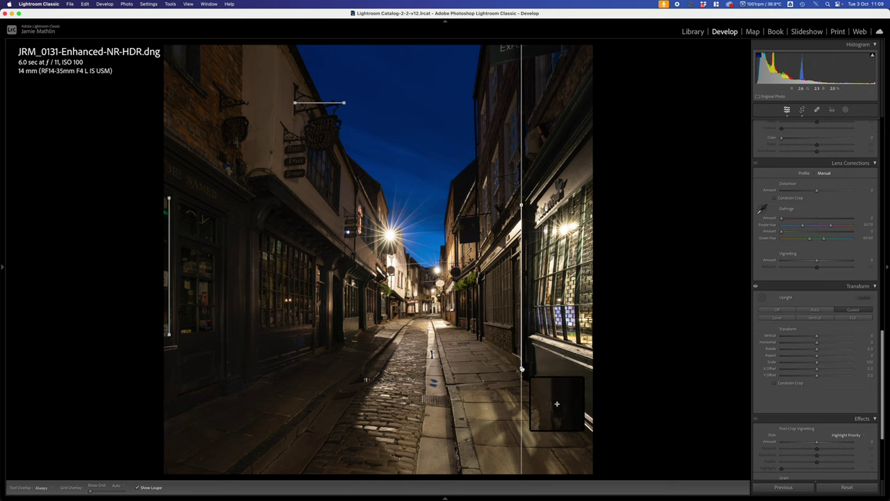
mouse_move(522, 369)
left_mouse_down()
mouse_move(528, 373)
mouse_move(513, 361)
left_mouse_up()
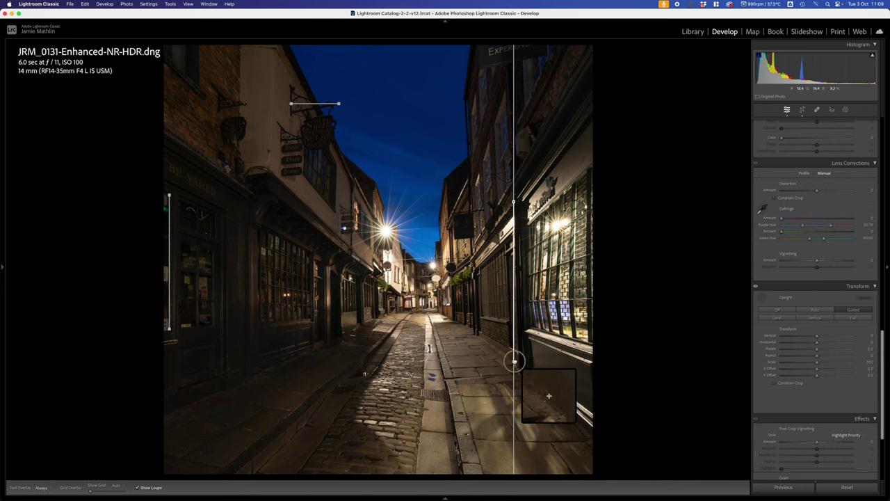
left_click_drag(514, 361, 516, 361)
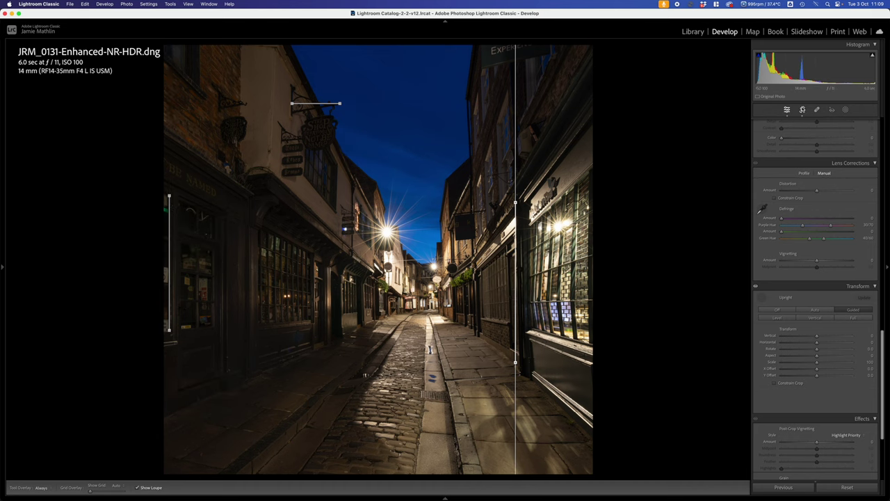
Tighten the square crop slightly, reposition the street within it, and apply the crop.
left_click(802, 109)
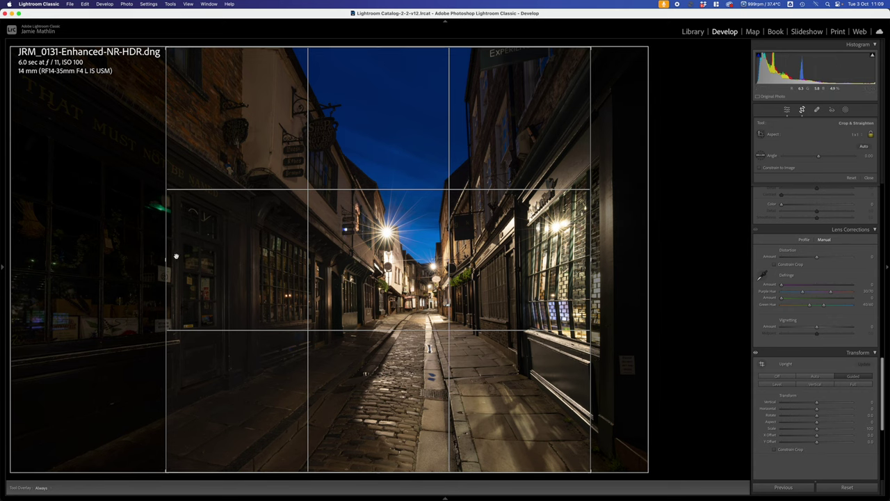
left_click_drag(165, 259, 170, 261)
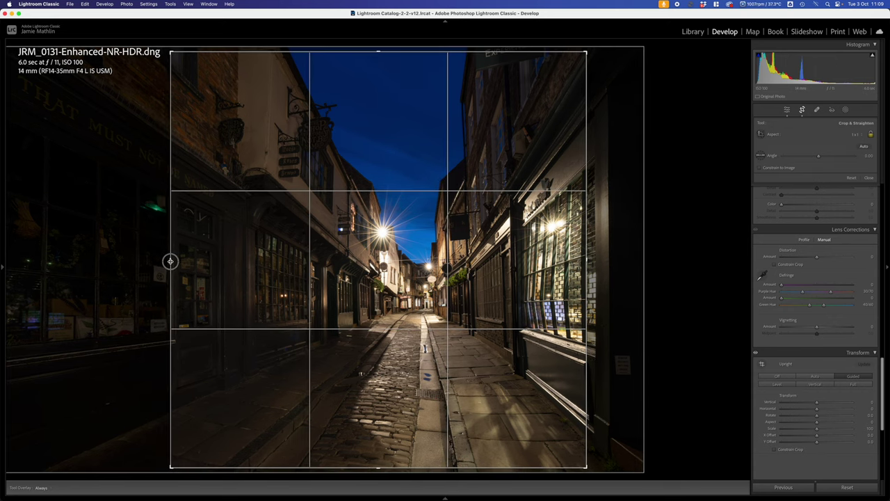
left_click_drag(170, 261, 169, 261)
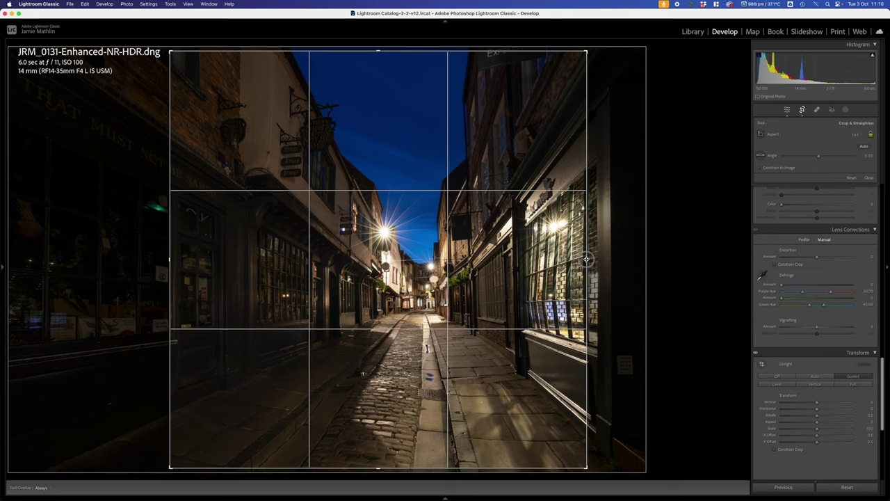
left_click_drag(587, 258, 588, 259)
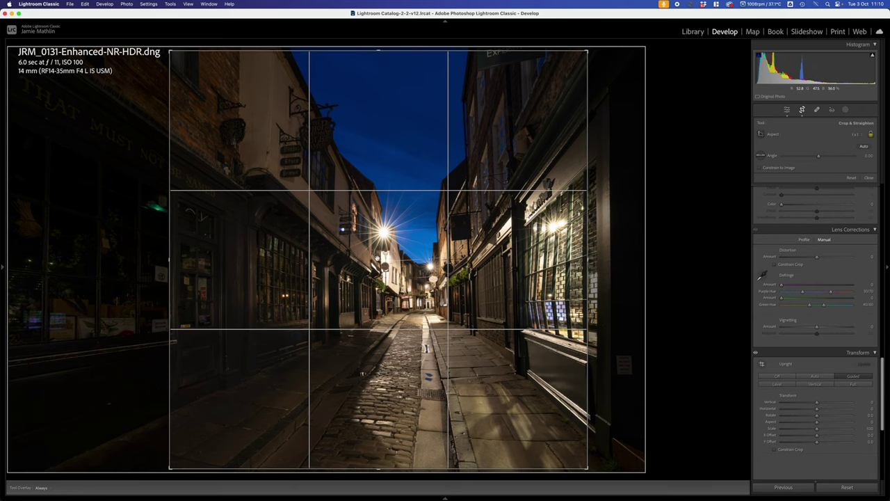
left_click_drag(372, 274, 373, 270)
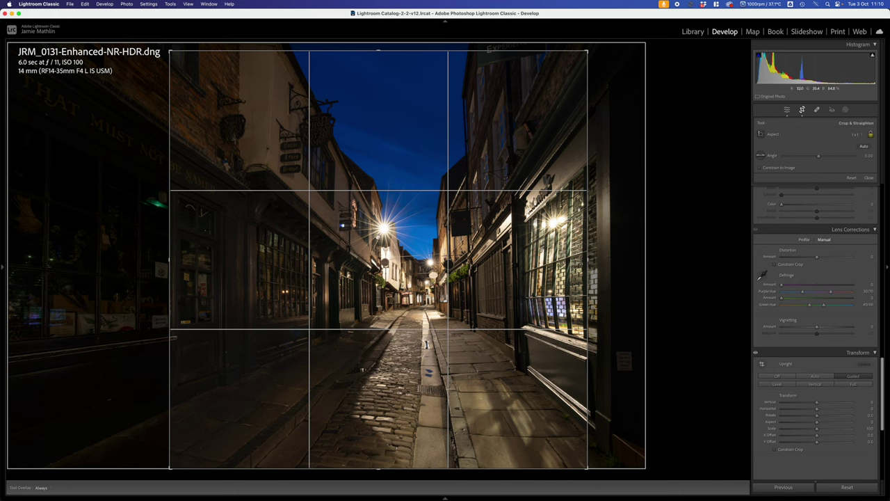
key("Return")
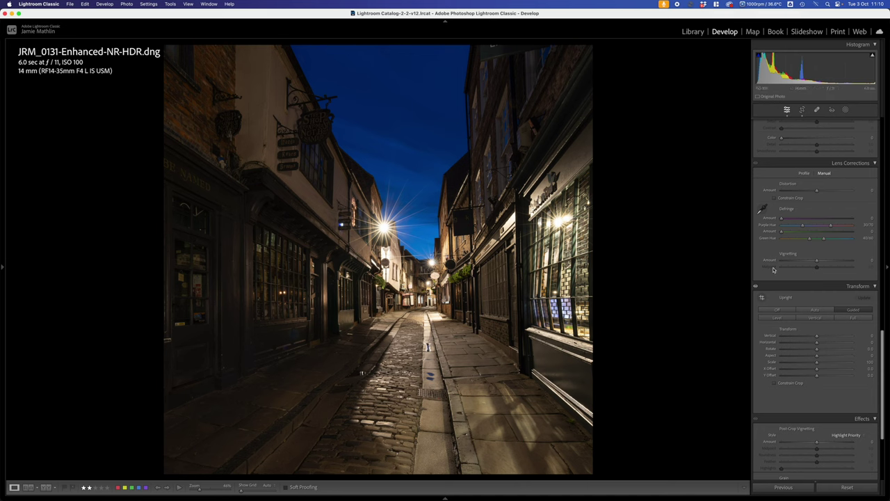
Lower the photo's Highlights to -76 to tame the lamps and lit window.
scroll(774, 270, "up", 15)
left_click_drag(808, 208, 790, 211)
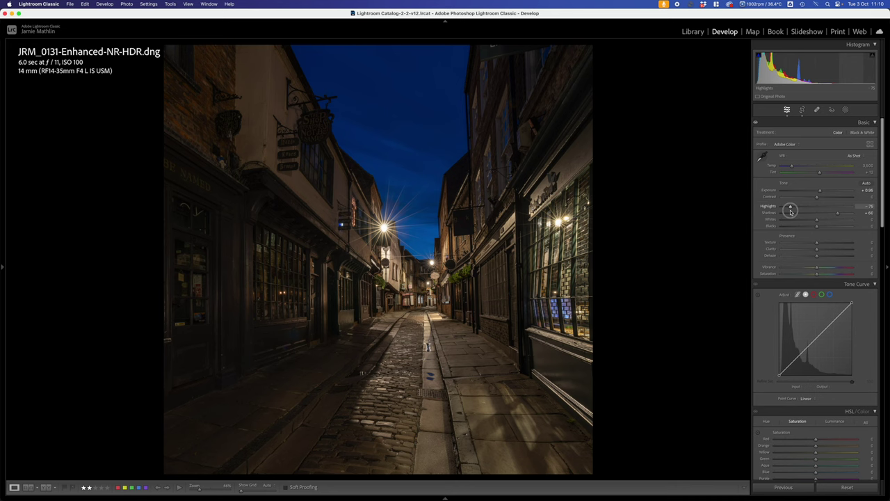
left_click_drag(791, 211, 792, 212)
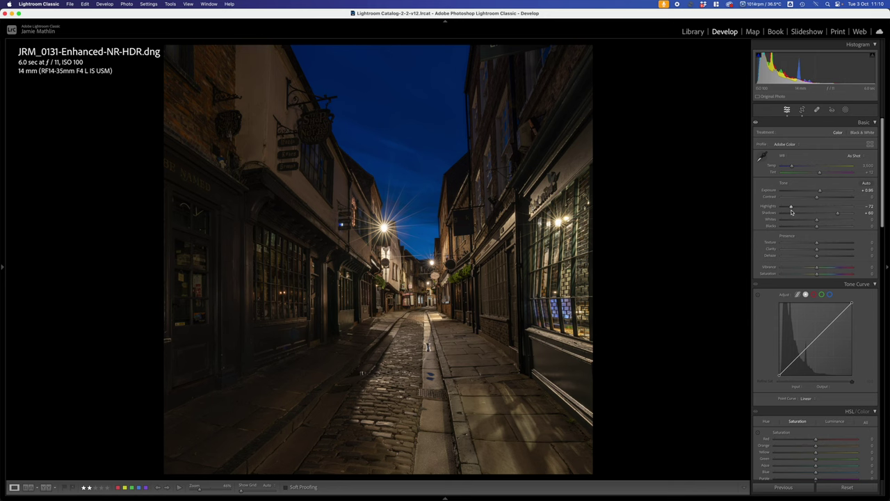
left_click_drag(791, 208, 794, 207)
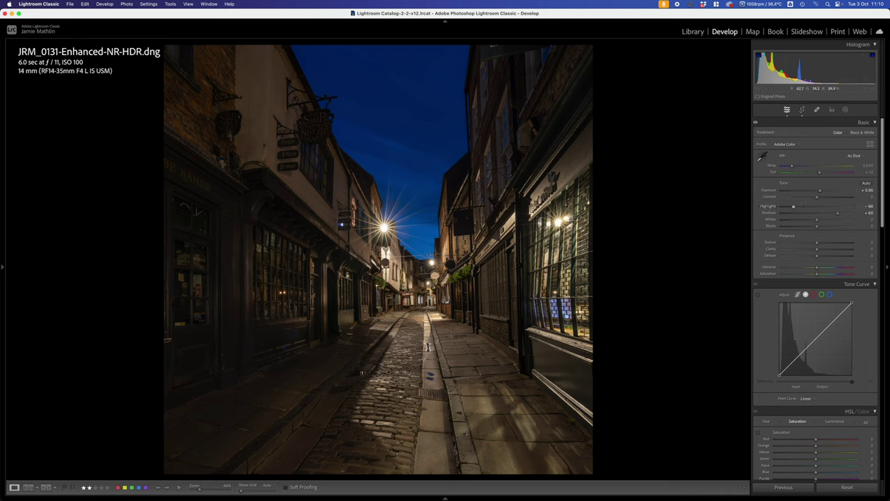
left_click_drag(794, 207, 790, 208)
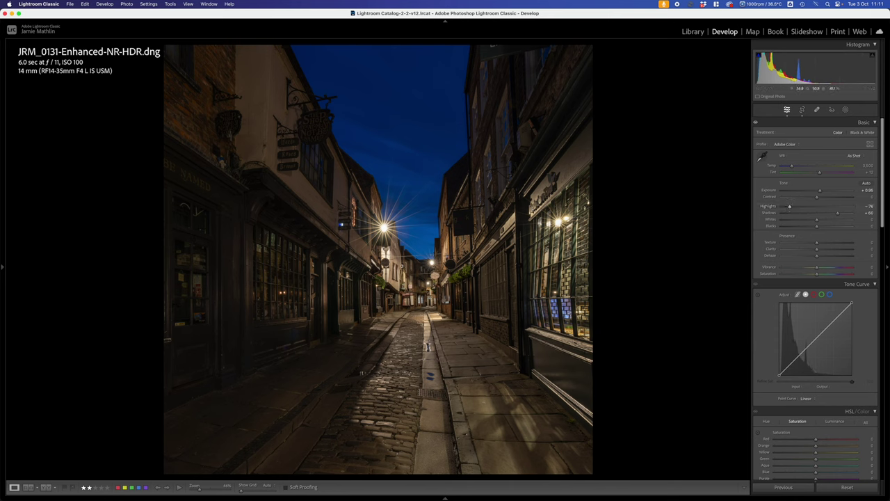
Open the photo in Adobe Photoshop (Beta) and fit it to the screen in full-screen mode.
right_click(396, 268)
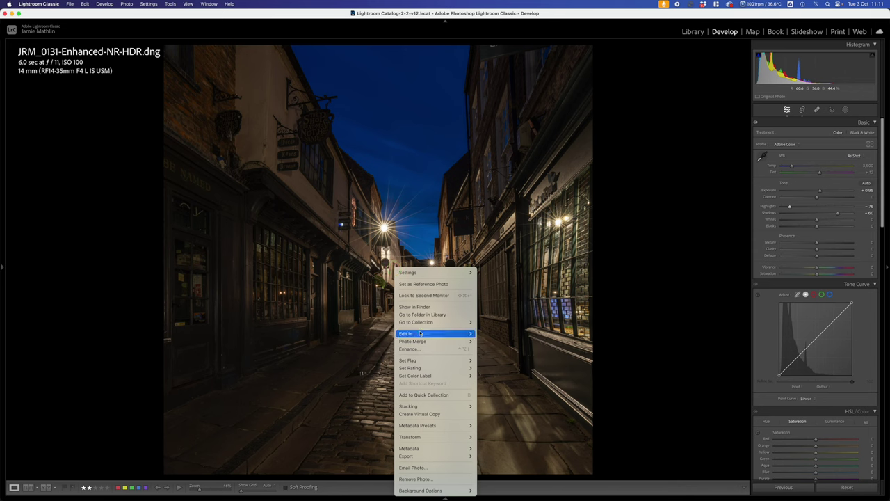
mouse_move(421, 334)
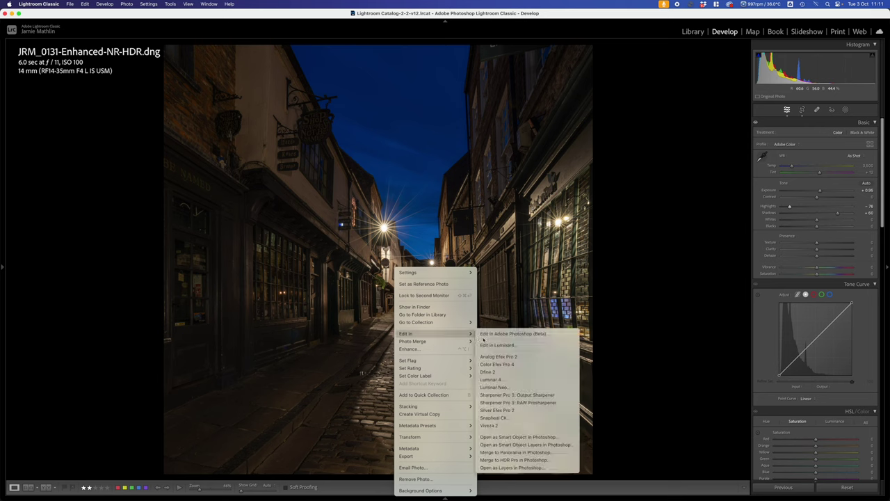
left_click(496, 334)
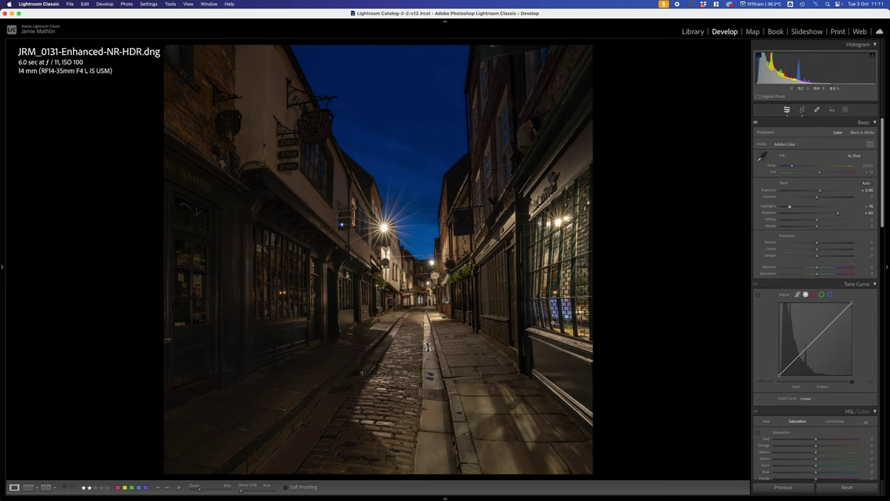
mouse_move(508, 490)
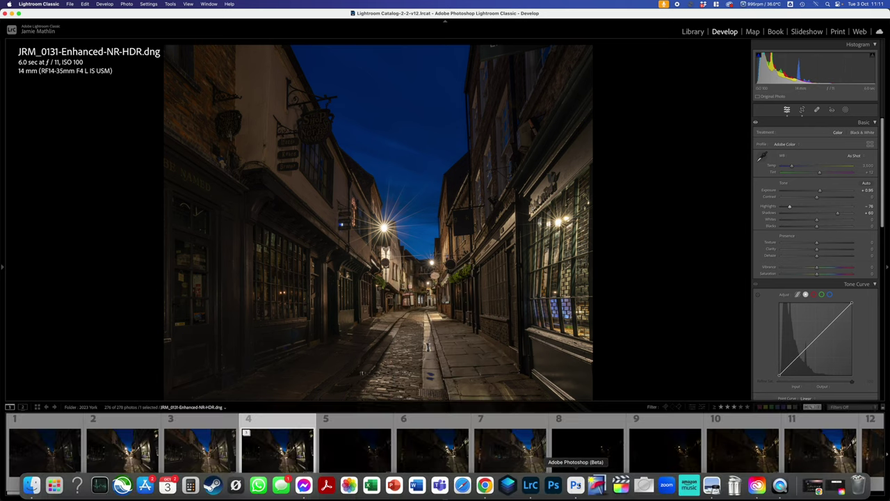
left_click(576, 485)
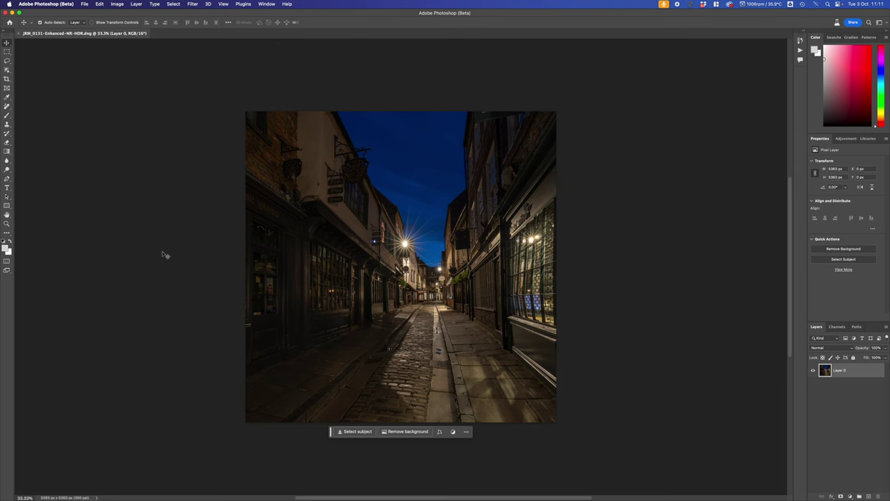
key("f")
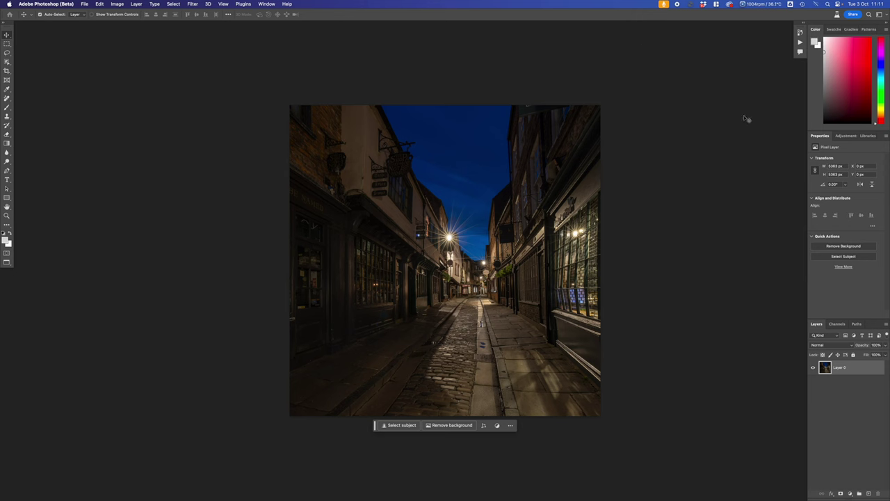
left_click(7, 215)
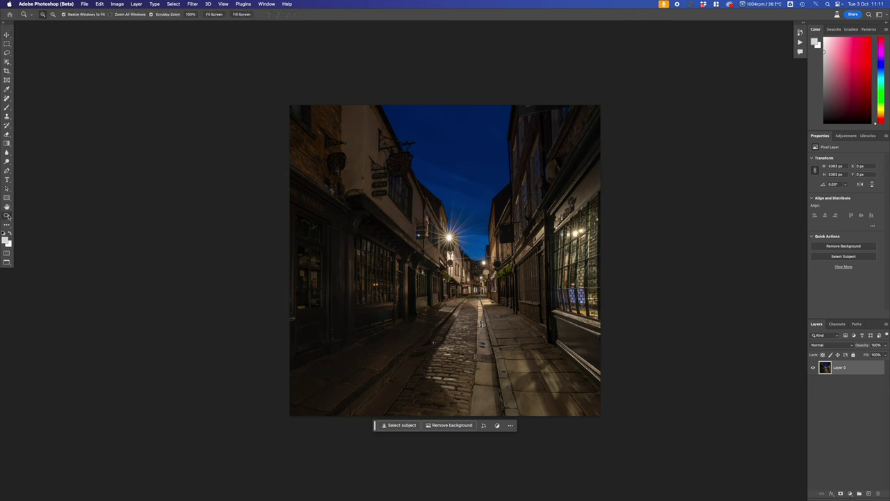
left_click(215, 15)
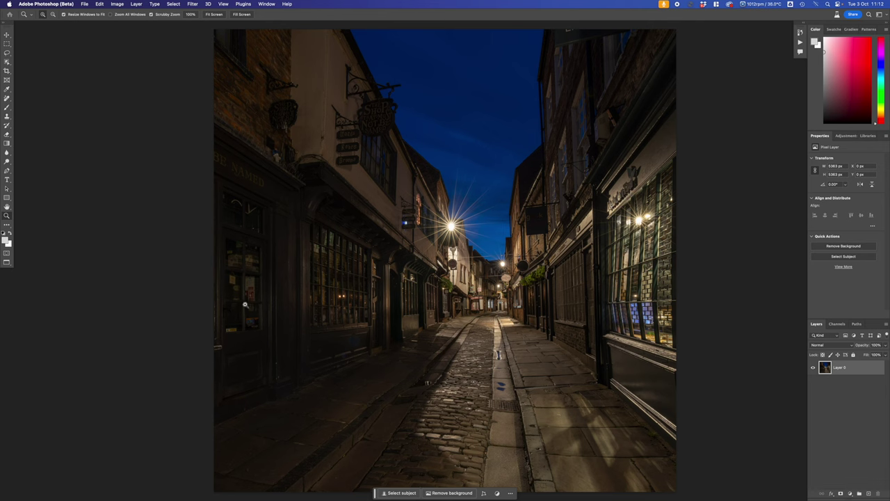
Examine the notices and stickers on the left building's glazed door close up.
left_click_drag(238, 289, 238, 289)
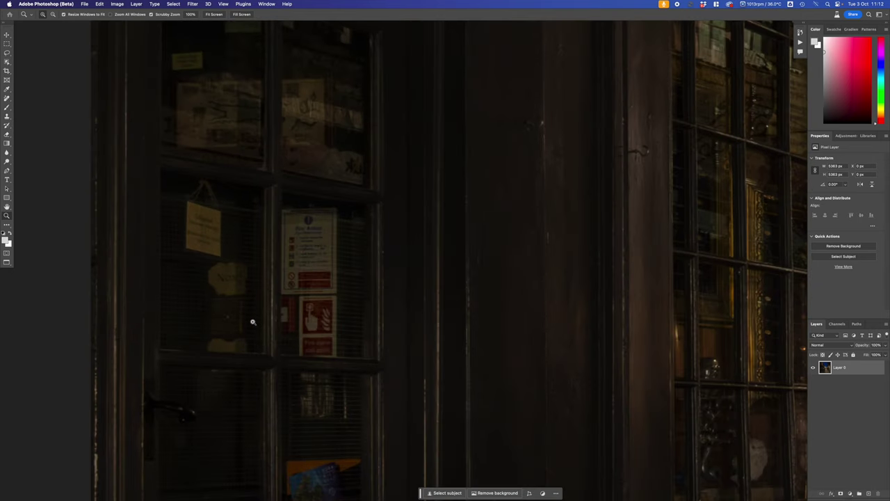
left_click_drag(251, 323, 257, 179)
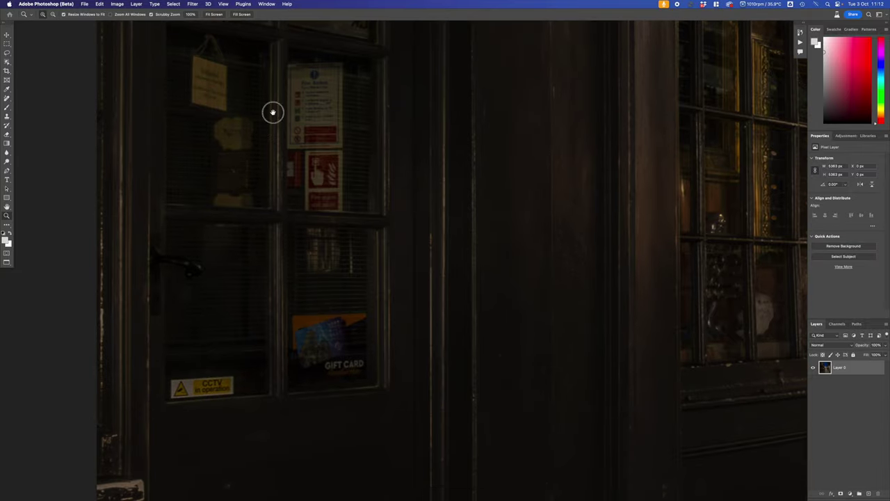
left_click_drag(270, 111, 232, 274)
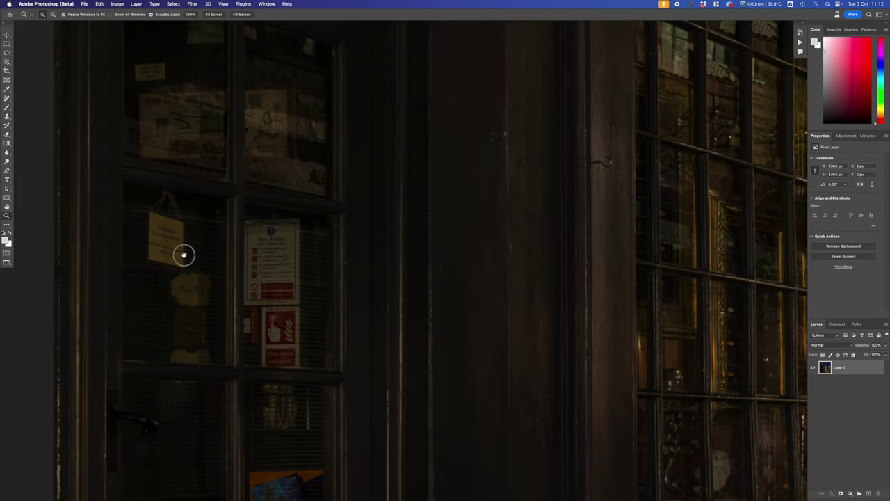
left_click_drag(183, 255, 281, 133)
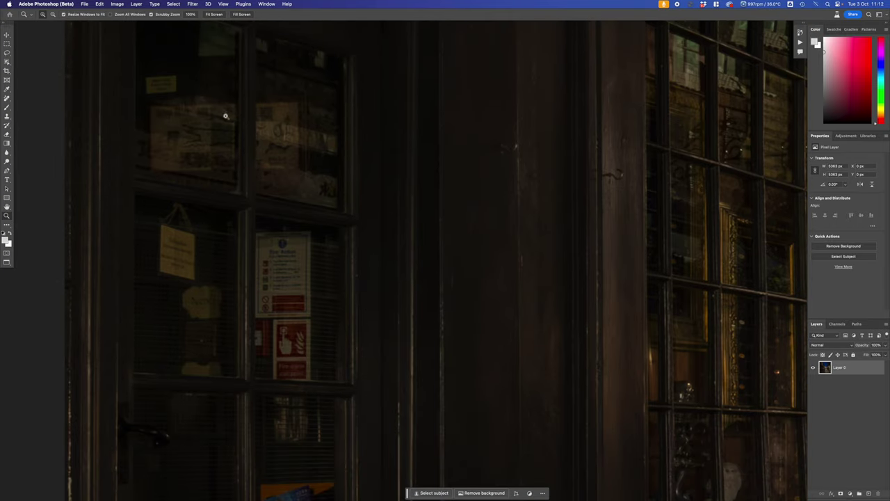
Paint out the hanging yellow sign and the fire notices in the door's middle panes with the Remove Tool at size 35.
left_click(6, 99)
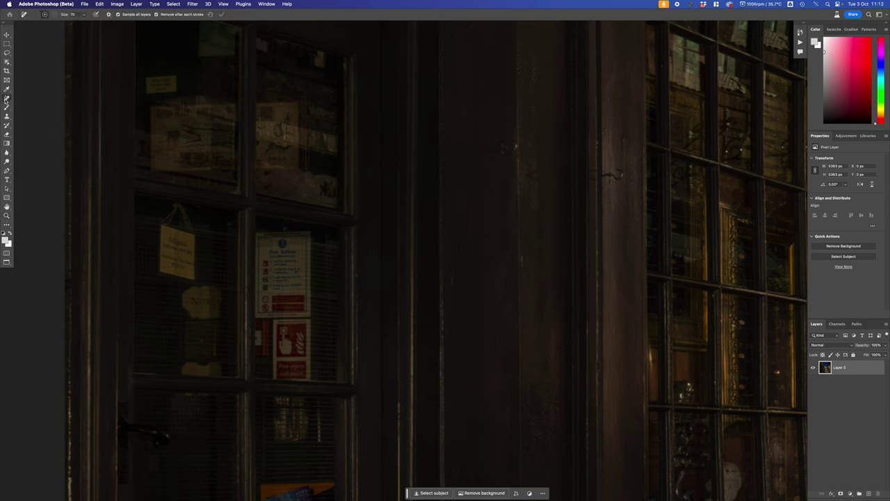
right_click(6, 99)
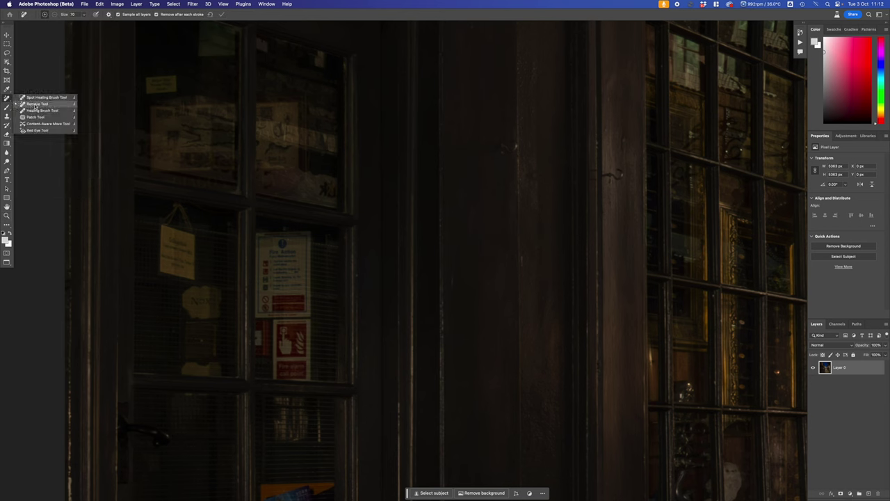
left_click(32, 104)
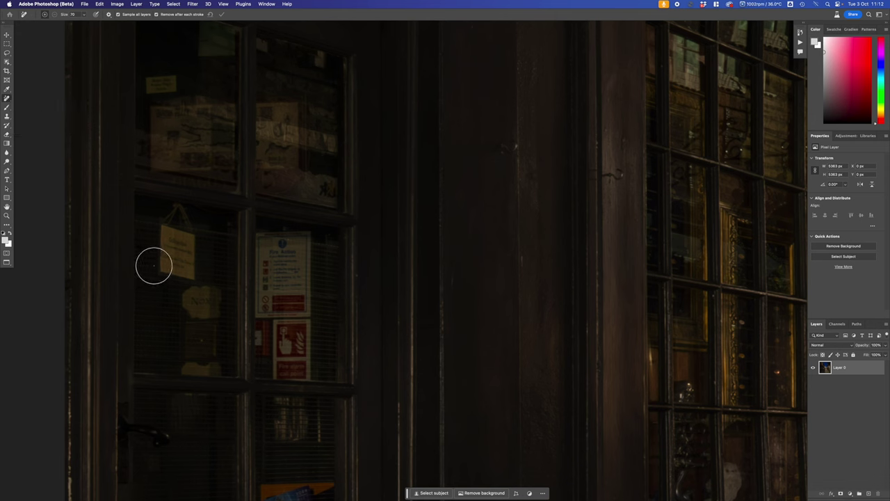
key("bracketleft")
key("bracketleft")
key("bracketleft")
key("bracketleft")
key("bracketright")
key("bracketright")
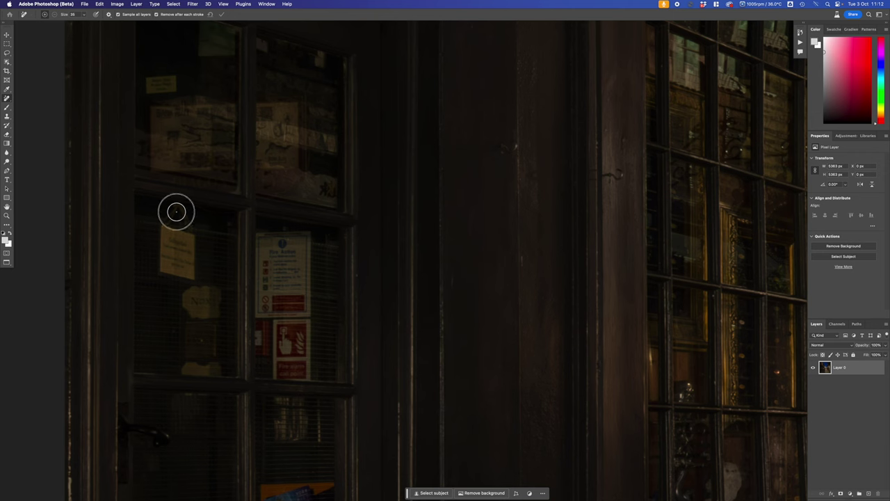
mouse_move(176, 211)
left_mouse_down()
mouse_move(161, 229)
mouse_move(159, 258)
mouse_move(167, 273)
mouse_move(191, 276)
mouse_move(192, 229)
mouse_move(181, 215)
left_mouse_up()
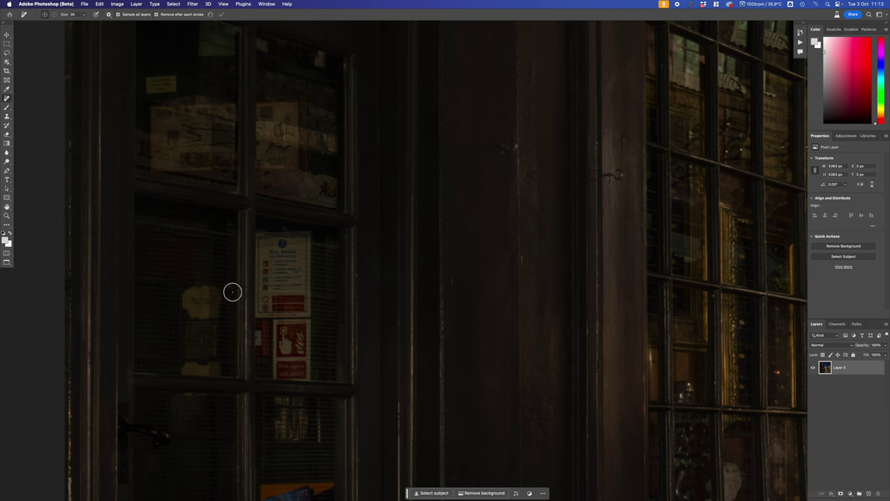
mouse_move(264, 234)
left_mouse_down()
mouse_move(304, 237)
mouse_move(308, 373)
mouse_move(276, 369)
mouse_move(276, 358)
mouse_move(262, 353)
mouse_move(260, 241)
left_mouse_up()
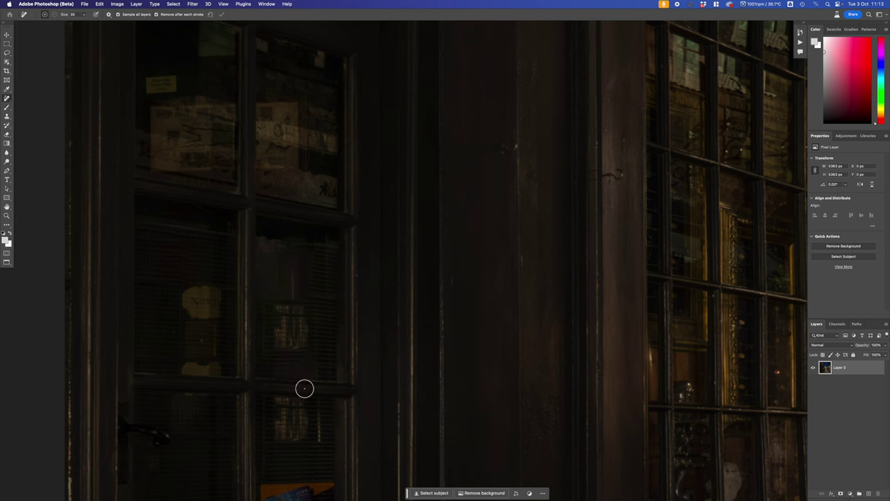
left_click_drag(272, 313, 272, 316)
Try to paint out the gift card poster in the door's lower pane with the Remove Tool at size 25, and undo it.
scroll(308, 408, "down", 5)
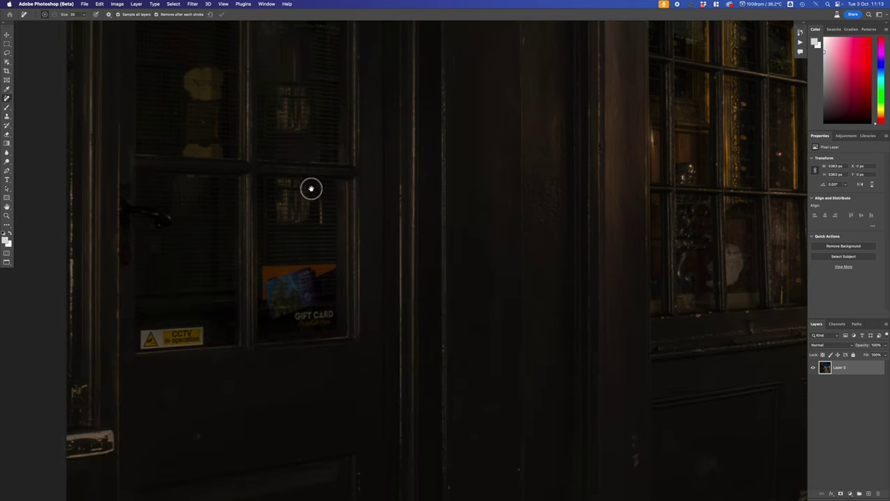
key("bracketleft")
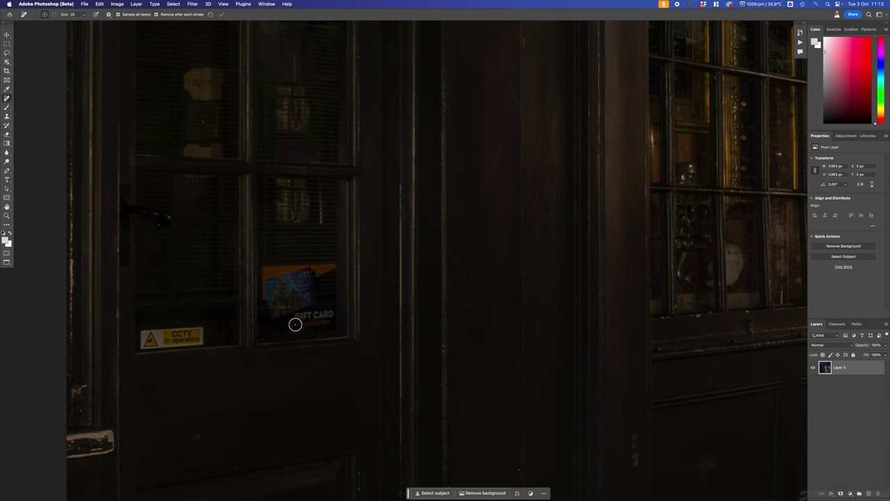
mouse_move(266, 267)
left_mouse_down()
mouse_move(267, 333)
mouse_move(334, 329)
mouse_move(338, 268)
mouse_move(266, 263)
left_mouse_up()
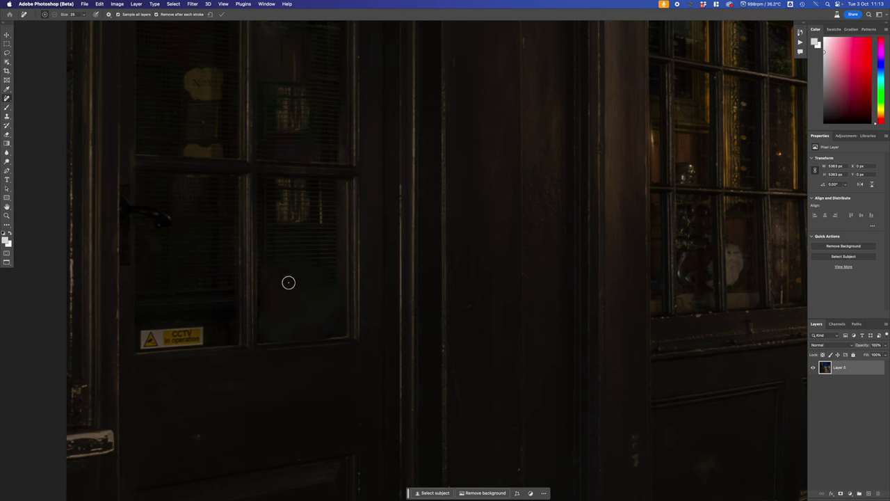
key("super+z")
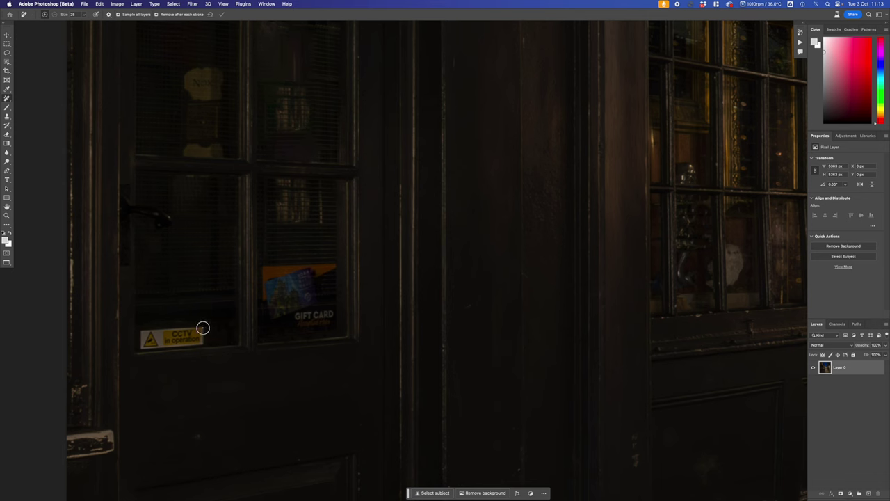
Remove the yellow CCTV sticker from the door's lower-left pane and smooth the remnants along the pane's bottom edge.
mouse_move(202, 327)
left_mouse_down()
mouse_move(144, 331)
mouse_move(143, 344)
mouse_move(215, 340)
left_mouse_up()
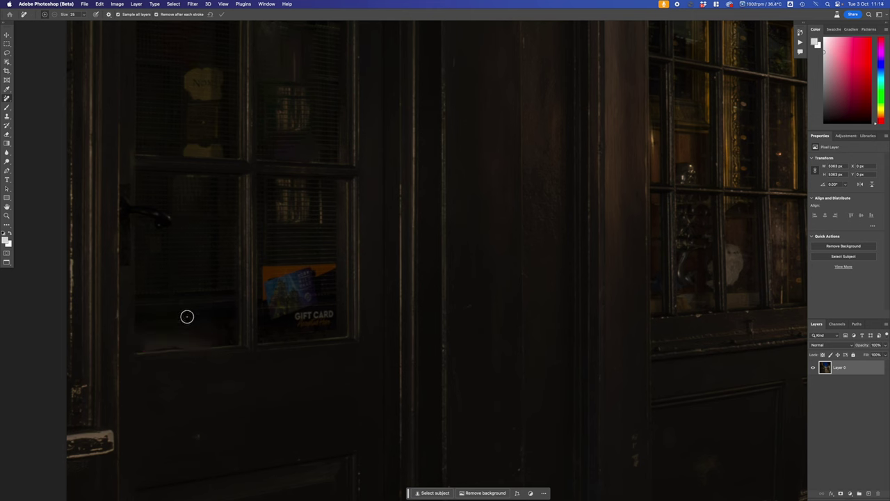
left_click_drag(145, 344, 218, 343)
left_click_drag(149, 350, 233, 345)
Rebuild the lower-left pane's bottom frame edge and clean the glass above it with the Clone Stamp tool.
left_click(7, 118)
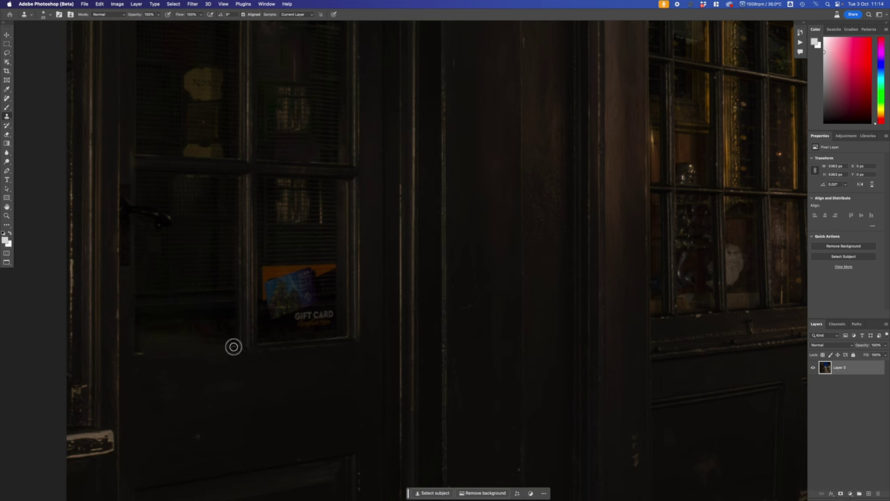
left_click_drag(233, 346, 165, 351)
left_click_drag(175, 352, 178, 351)
left_click_drag(162, 352, 143, 353)
mouse_move(225, 331)
left_mouse_down()
mouse_move(139, 336)
mouse_move(140, 348)
mouse_move(222, 339)
mouse_move(147, 339)
left_mouse_up()
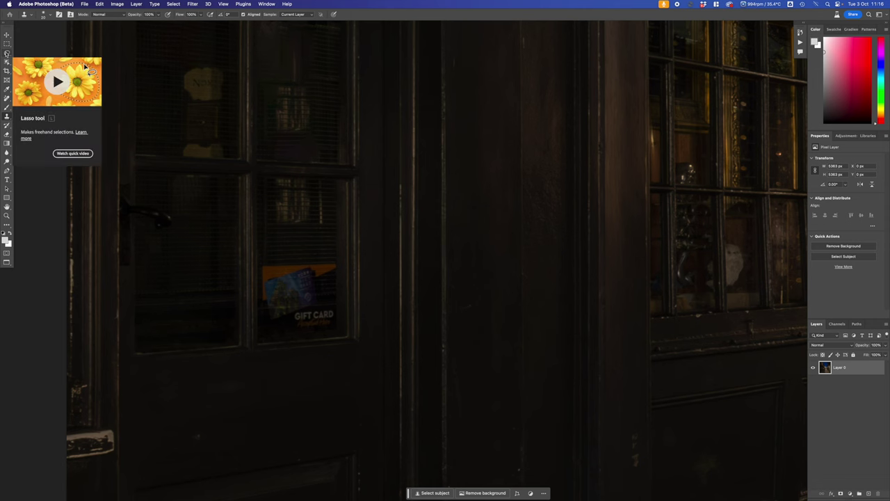
Select the gift card poster in the door's lower-right pane with the Polygonal Lasso tool.
left_click(7, 53)
right_click(7, 53)
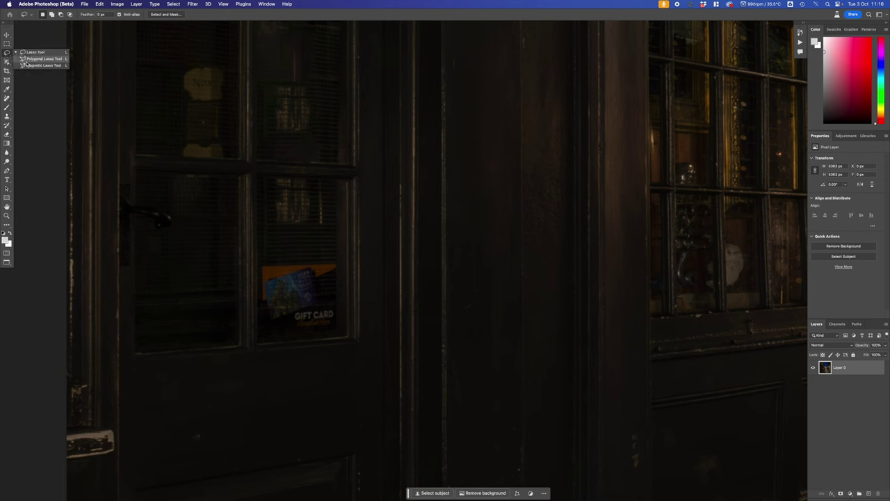
left_click(46, 59)
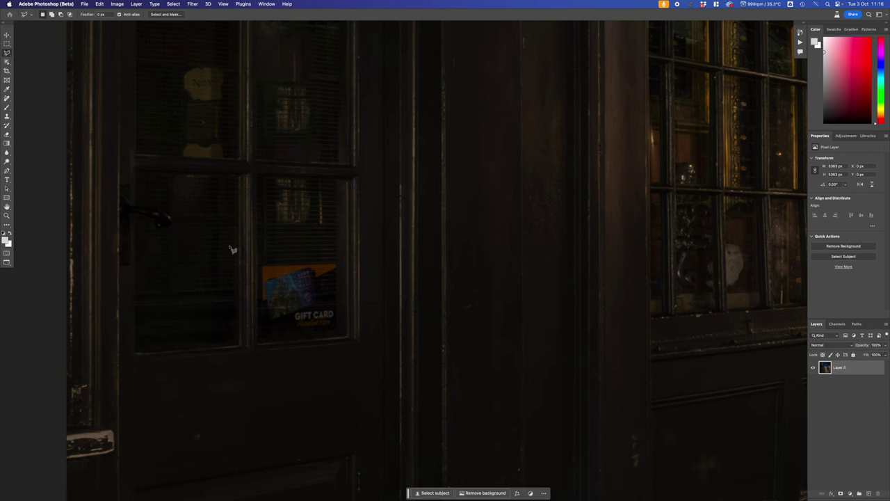
left_click(262, 264)
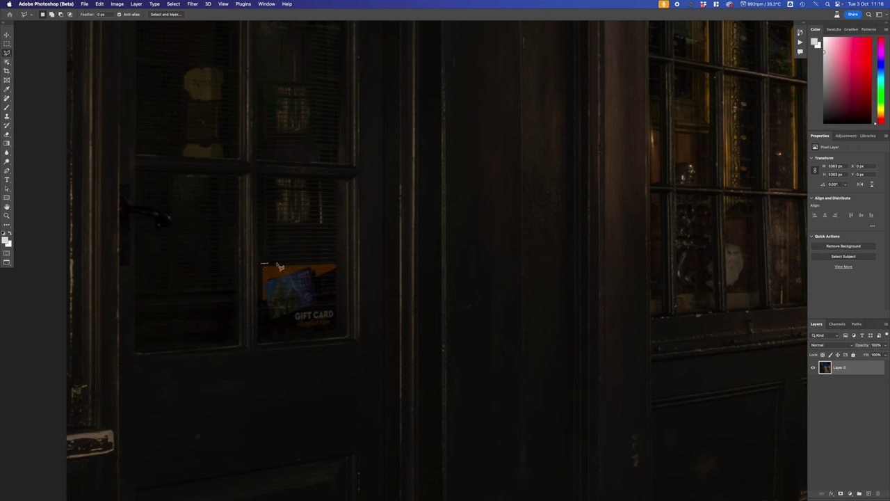
left_click(338, 263)
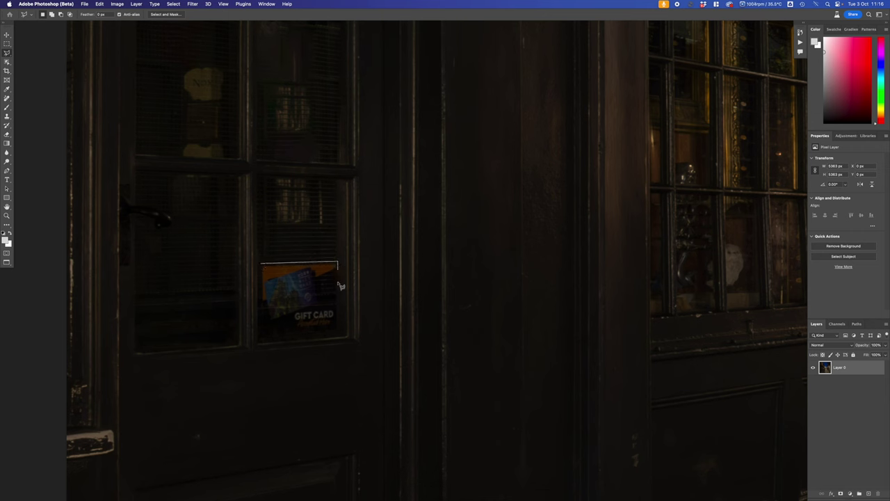
left_click(339, 333)
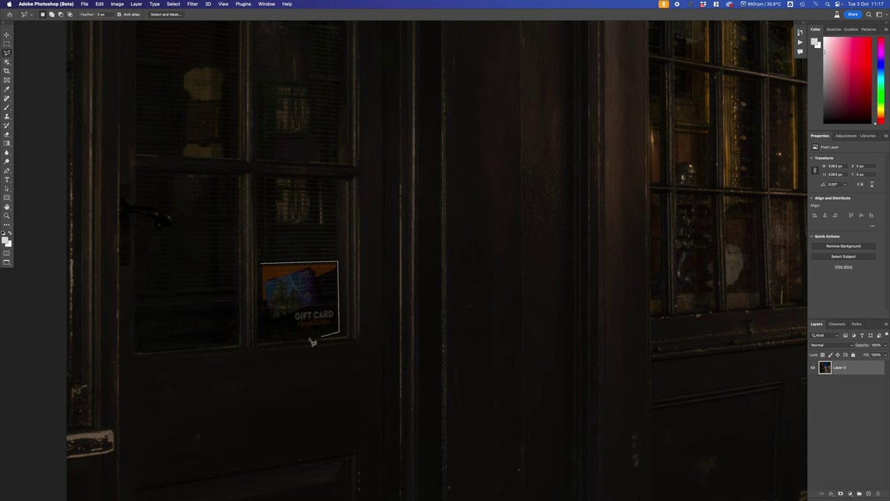
left_click(261, 339)
left_click(264, 268)
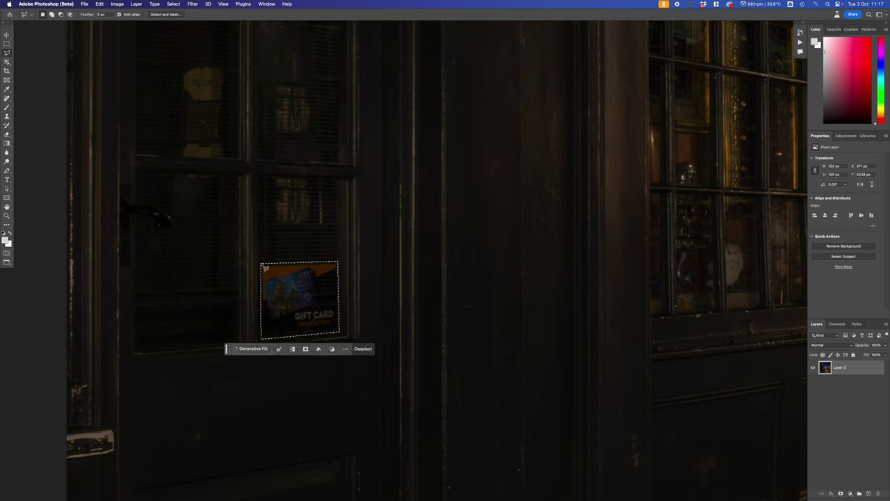
Replace the selected gift card poster using Generative Fill without a prompt, and keep the first variation.
left_click(252, 349)
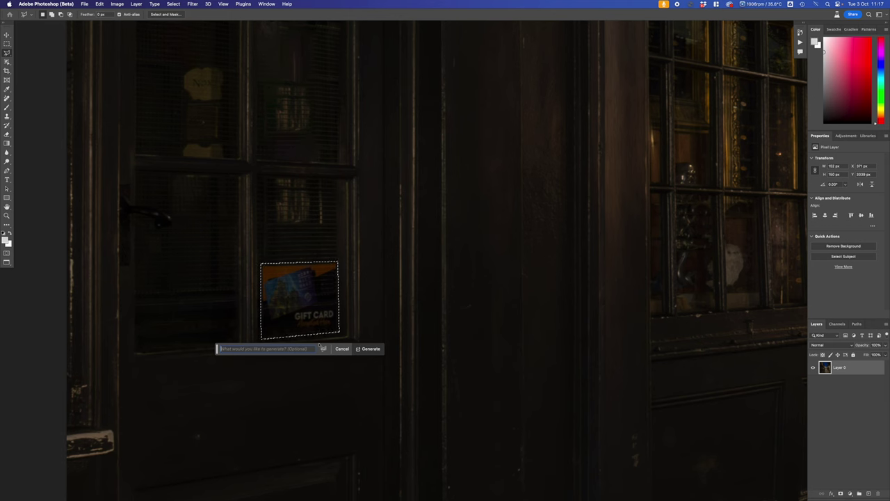
left_click(372, 350)
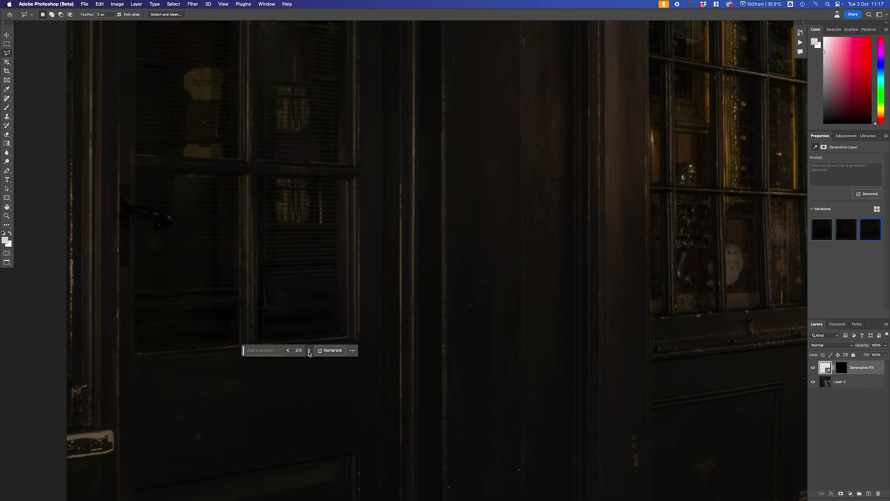
left_click(308, 350)
left_click_drag(244, 350, 216, 445)
left_click(291, 319)
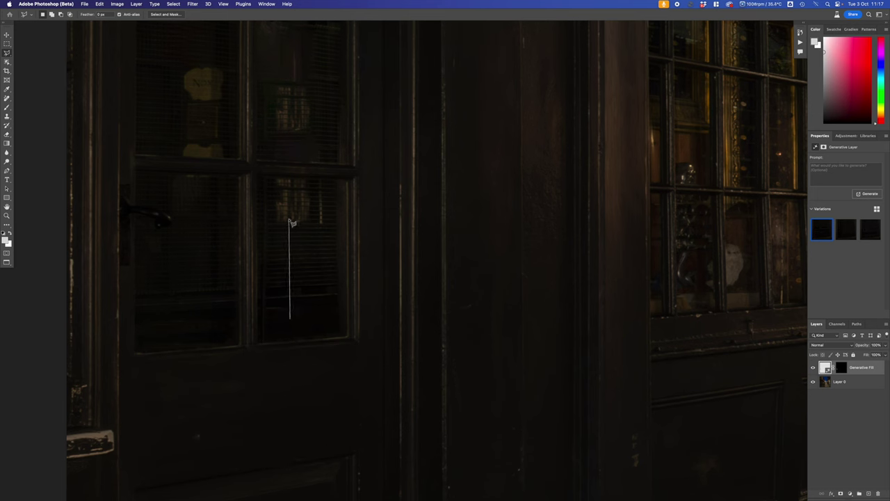
key("Escape")
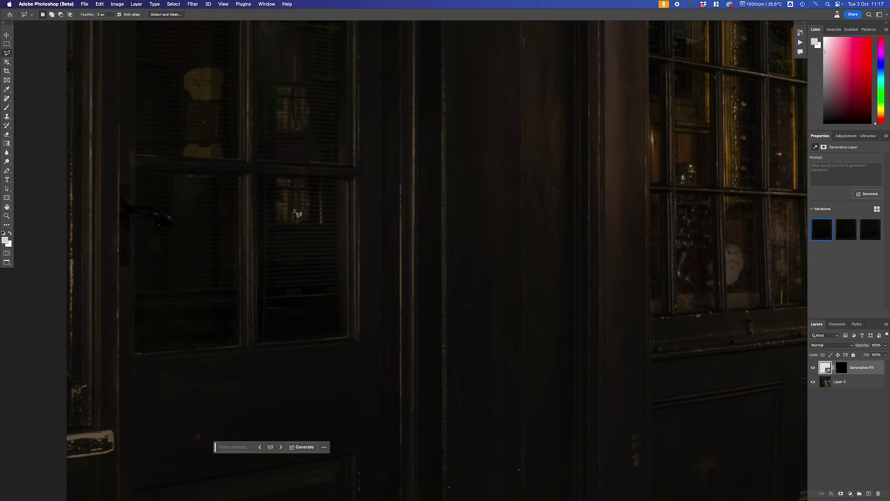
Remove the yellow sticker and the distracting bright reflections from the door's upper panes on Layer 0 with the Remove Tool.
scroll(298, 201, "up", 10)
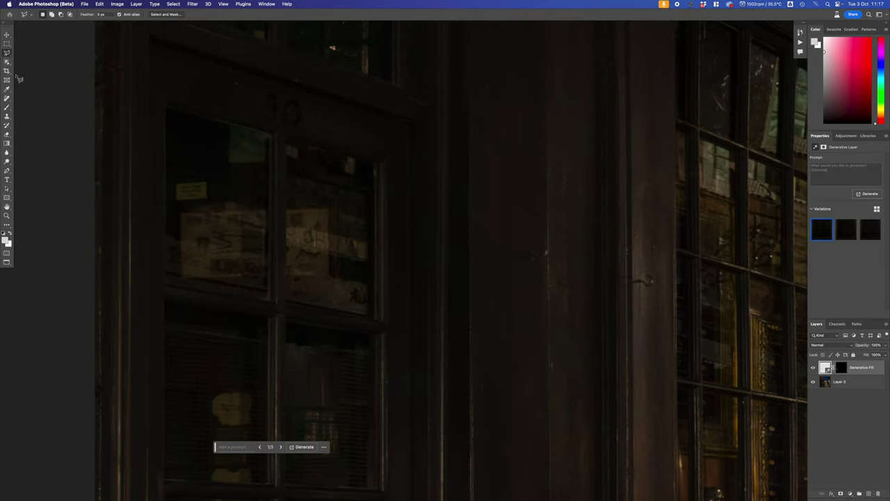
left_click(7, 100)
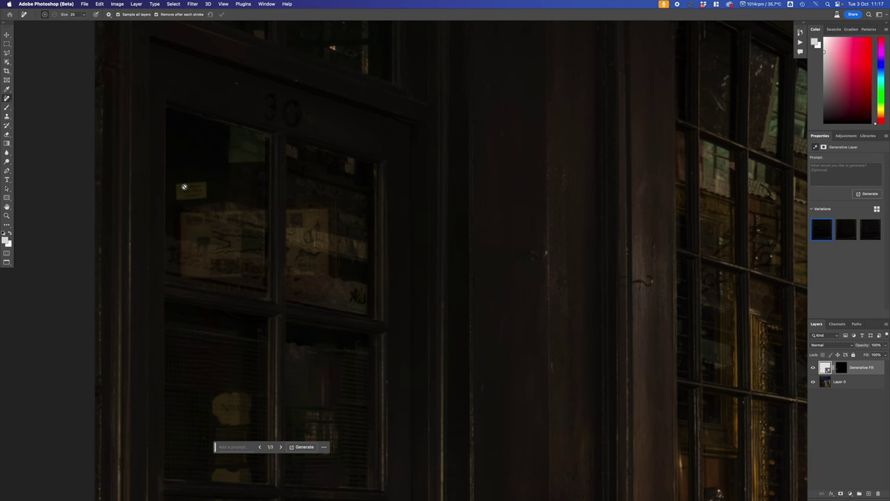
left_click(848, 383)
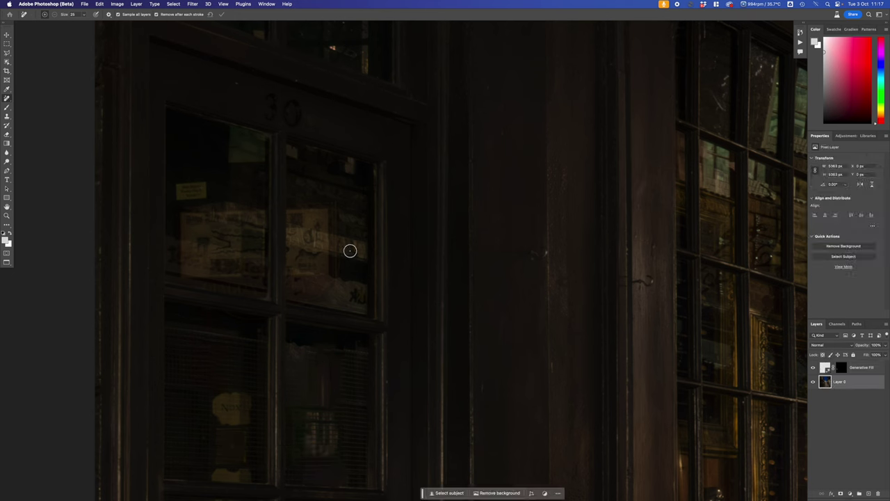
mouse_move(181, 187)
left_mouse_down()
mouse_move(204, 194)
mouse_move(177, 195)
left_mouse_up()
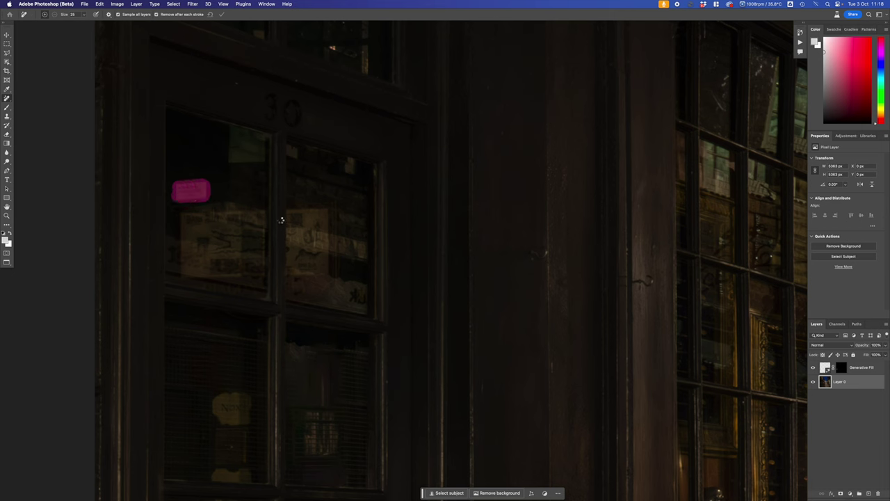
left_click_drag(288, 149, 293, 150)
left_click_drag(352, 165, 349, 174)
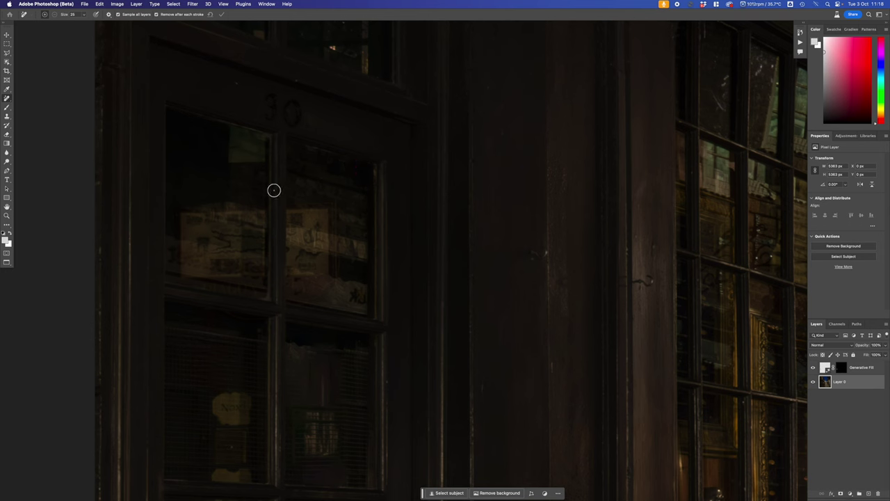
mouse_move(261, 160)
left_mouse_down()
mouse_move(260, 137)
mouse_move(228, 130)
mouse_move(230, 155)
mouse_move(254, 146)
mouse_move(236, 149)
mouse_move(253, 133)
mouse_move(259, 138)
left_mouse_up()
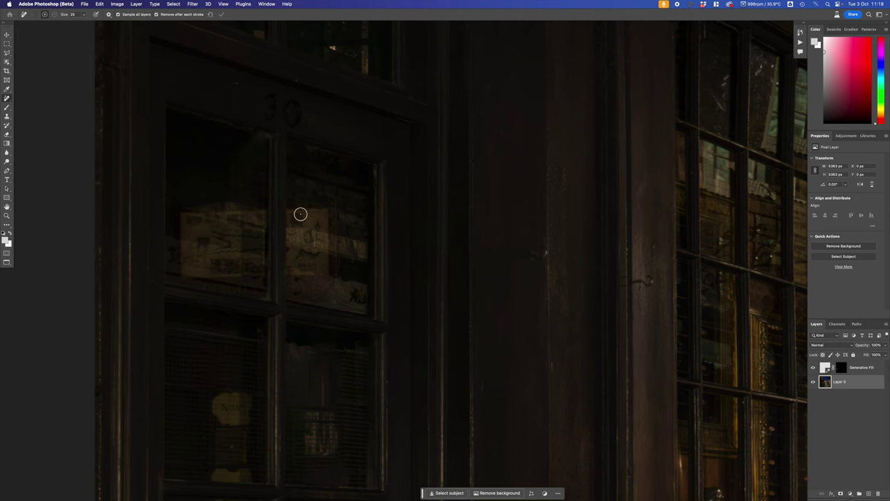
Remove the pale rectangle and the curved light-coloured strips from the two transom panes above the door.
scroll(346, 172, "up", 5)
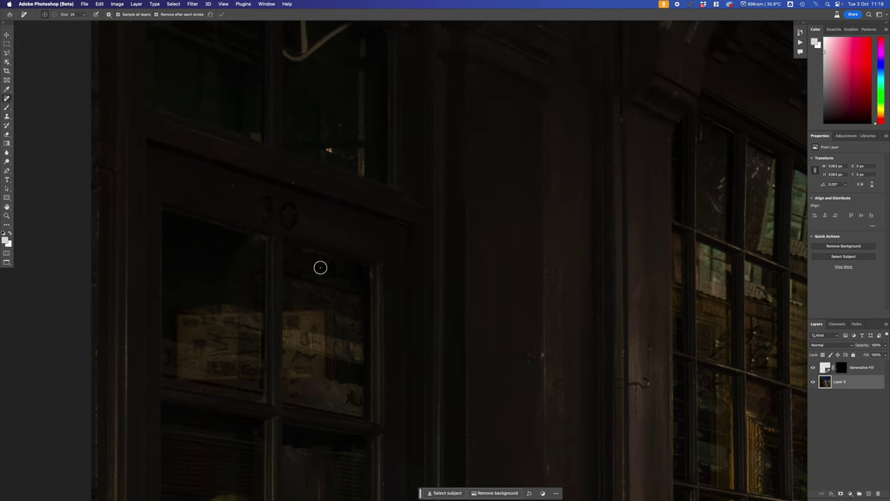
scroll(293, 270, "up", 7)
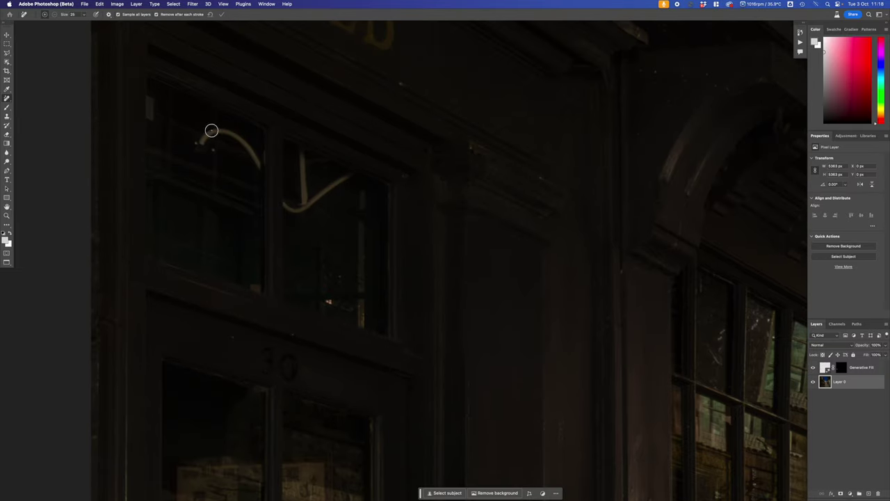
left_click_drag(150, 100, 148, 124)
mouse_move(194, 143)
left_mouse_down()
mouse_move(231, 135)
mouse_move(258, 167)
mouse_move(230, 128)
left_mouse_up()
mouse_move(302, 153)
left_mouse_down()
mouse_move(301, 209)
mouse_move(286, 204)
mouse_move(294, 211)
mouse_move(350, 176)
left_mouse_up()
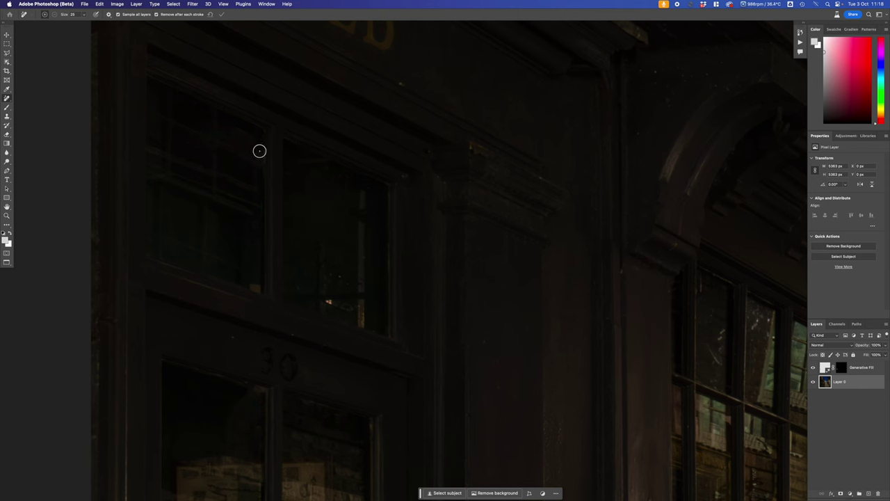
left_click_drag(261, 151, 262, 170)
Paint out the small bright specks along the bottom of the transom panes with the Remove Tool at size 15.
left_click_drag(251, 285, 257, 290)
left_click_drag(326, 300, 335, 306)
left_click(340, 276)
Inspect the door's lower panels, doorstep and adjoining woodwork for remaining distractions.
scroll(307, 331, "down", 10)
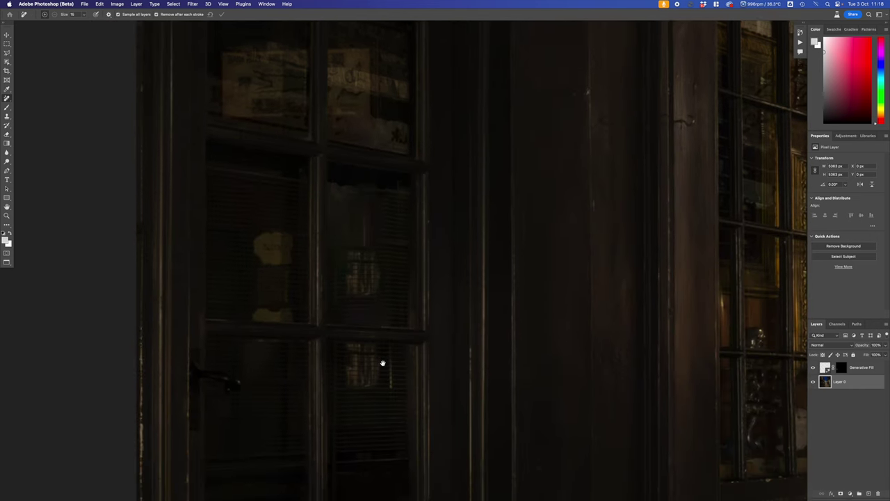
scroll(382, 362, "down", 8)
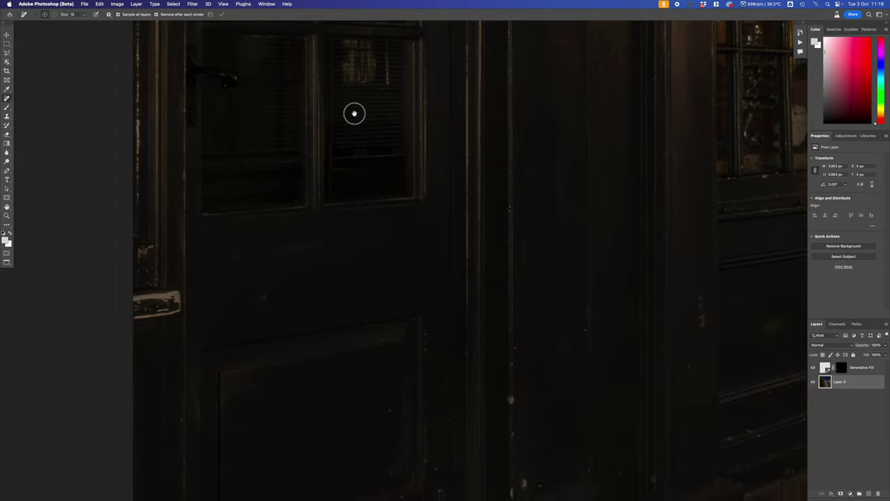
scroll(354, 114, "down", 8)
scroll(386, 277, "down", 3)
scroll(385, 277, "up", 8)
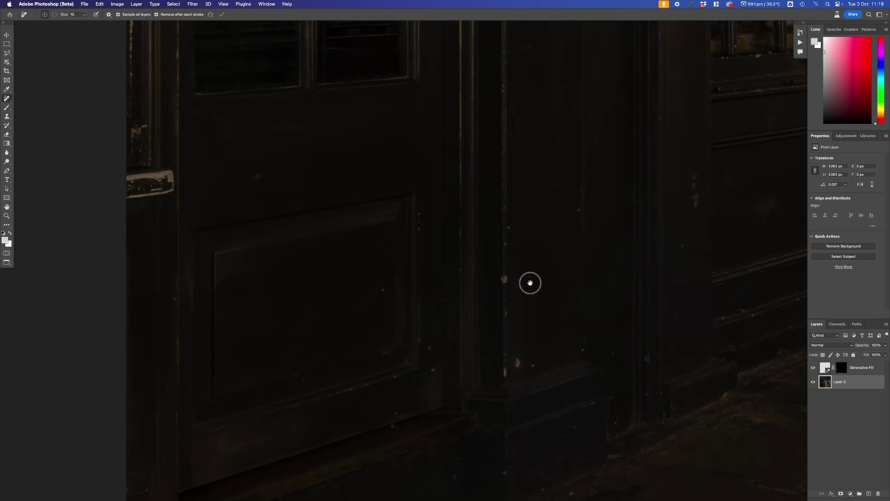
Inspect the door frame, pillar, shop window and fascia up to the brick wall for remaining distractions.
left_click_drag(531, 283, 366, 129)
left_click_drag(546, 139, 487, 299)
left_click_drag(392, 201, 518, 312)
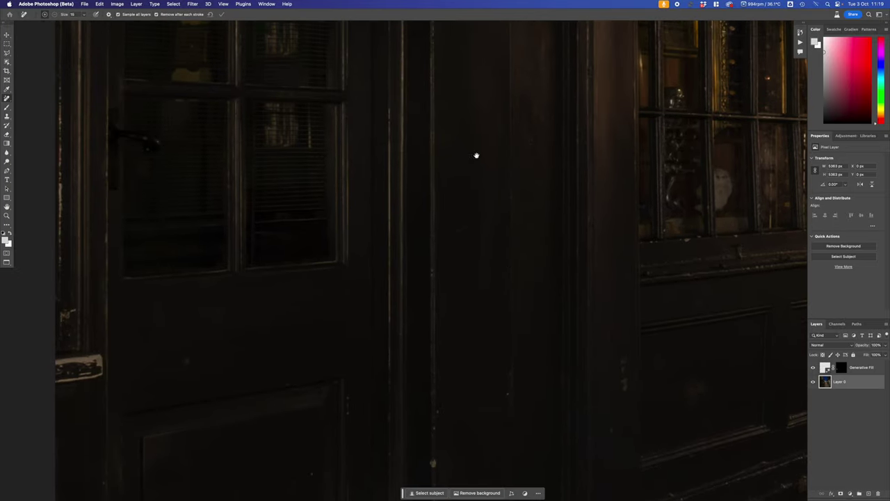
scroll(479, 228, "up", 5)
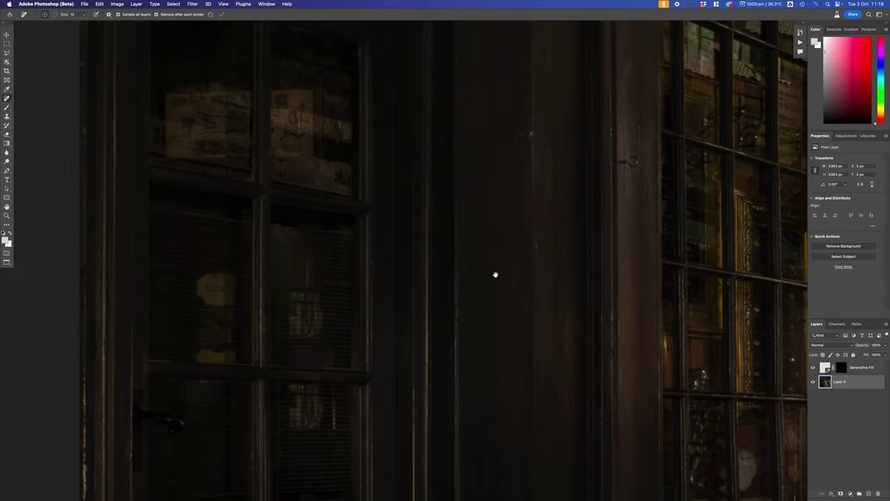
scroll(495, 275, "up", 1)
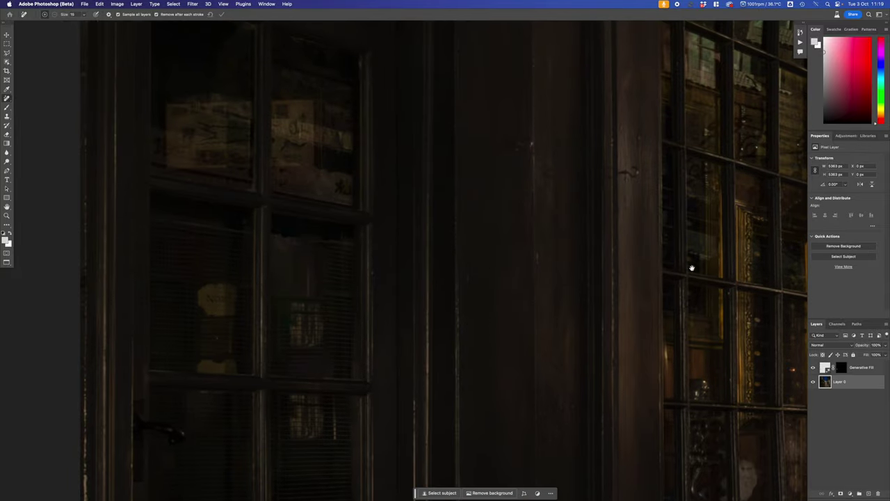
scroll(656, 207, "up", 5)
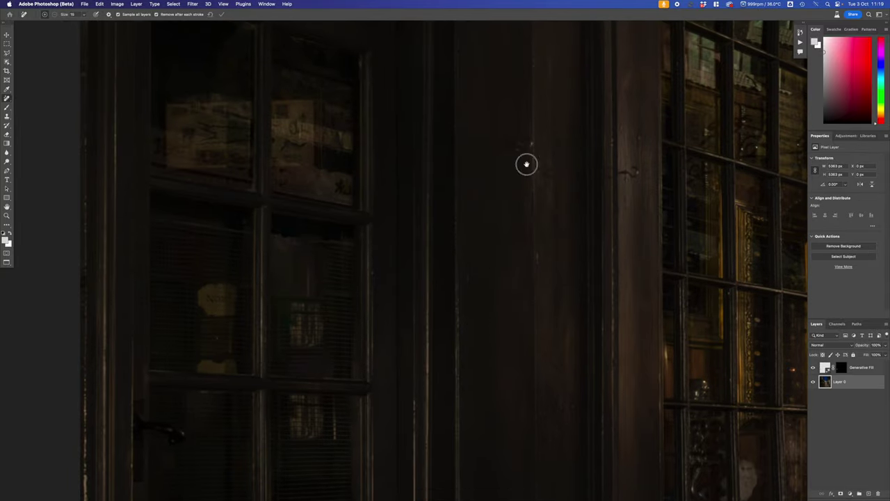
scroll(508, 278, "up", 5)
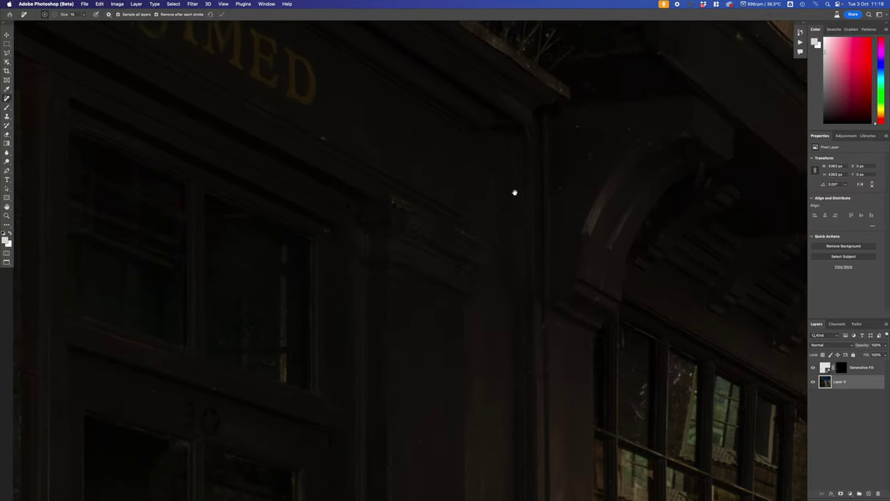
scroll(519, 366, "up", 3)
scroll(519, 365, "up", 10)
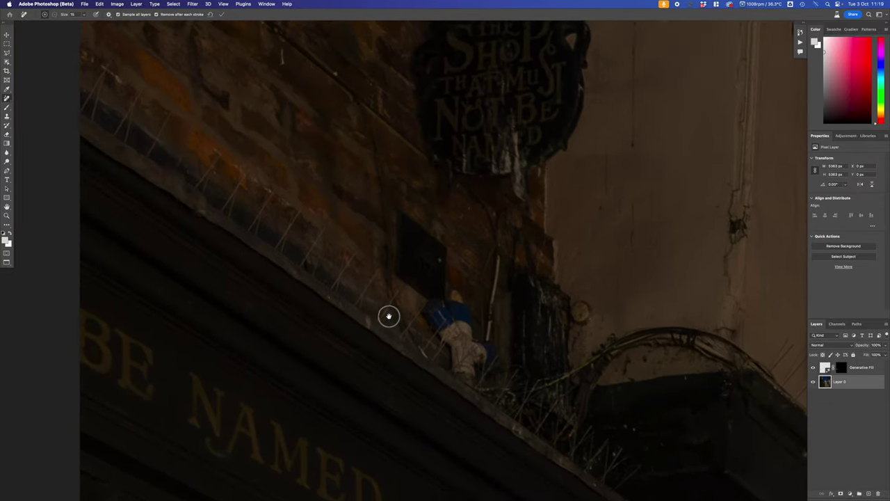
Remove the blue-and-white figure on the ledge and the pale vertical pipe beside it with the Remove Tool at size 20.
scroll(392, 308, "up", 2)
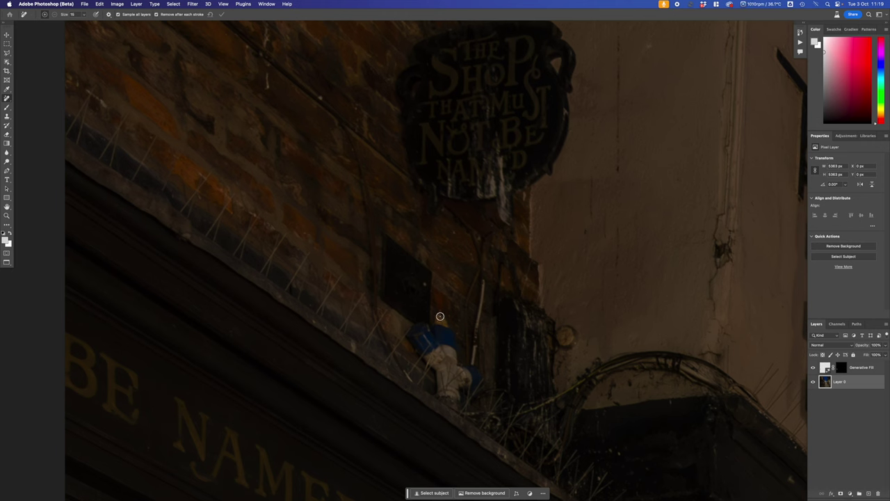
mouse_move(440, 316)
left_mouse_down()
mouse_move(434, 334)
mouse_move(410, 325)
mouse_move(438, 373)
mouse_move(439, 395)
mouse_move(453, 406)
mouse_move(479, 389)
mouse_move(451, 330)
mouse_move(440, 347)
left_mouse_up()
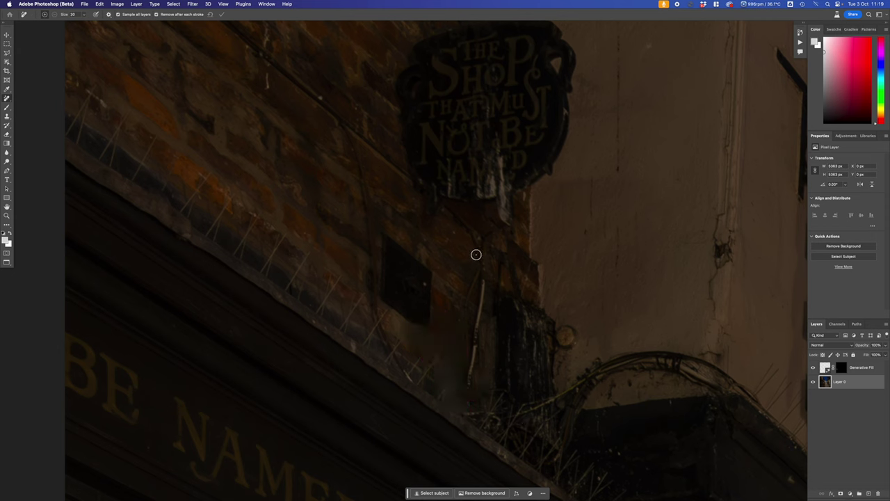
left_click_drag(469, 382, 486, 277)
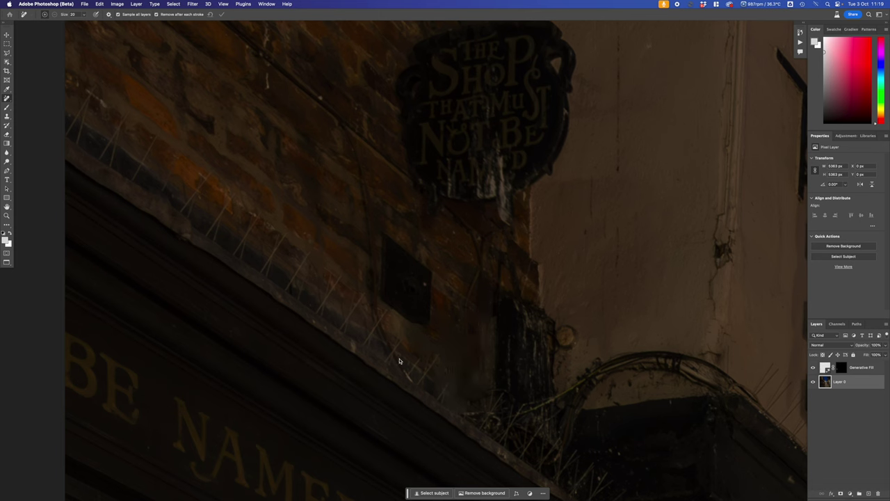
Remove the white streak among the ledge spikes, the cable running down the bricks and the leftover marks below the cauldron sign.
mouse_move(410, 375)
left_mouse_down()
mouse_move(378, 318)
mouse_move(373, 283)
left_mouse_up()
mouse_move(339, 123)
left_mouse_down()
mouse_move(371, 207)
mouse_move(377, 299)
left_mouse_up()
left_click_drag(366, 264, 366, 297)
mouse_move(469, 225)
left_mouse_down()
mouse_move(484, 261)
mouse_move(466, 287)
mouse_move(464, 388)
left_mouse_up()
left_click_drag(482, 252, 478, 366)
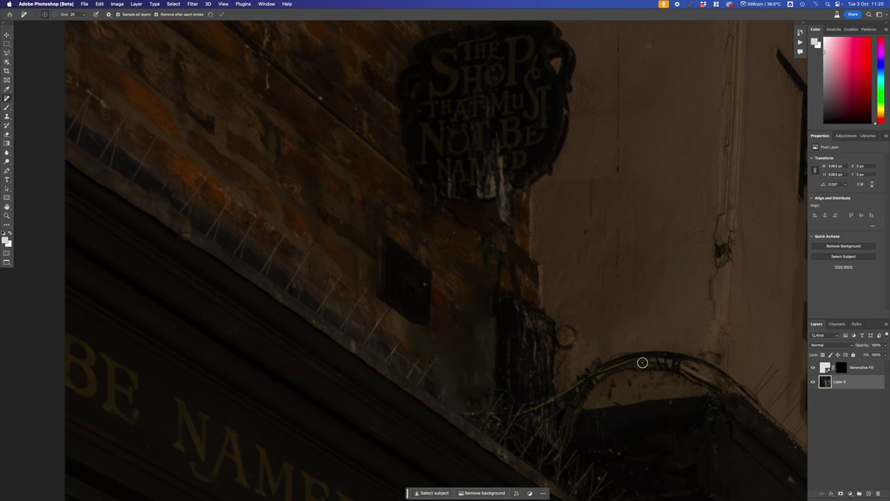
Lasso the arched cables and the tangle at the ledge corner, and replace them using Generative Fill without a prompt.
left_click_drag(642, 362, 392, 133)
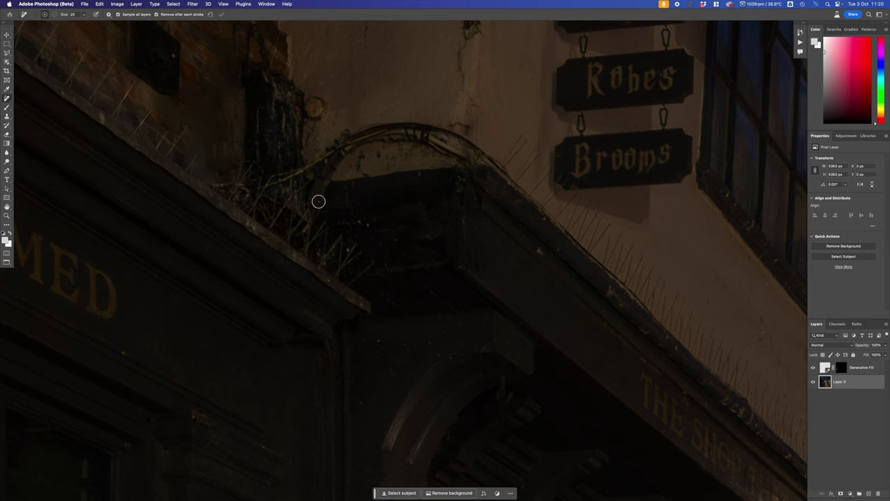
key("bracketright")
key("bracketright")
left_click(7, 54)
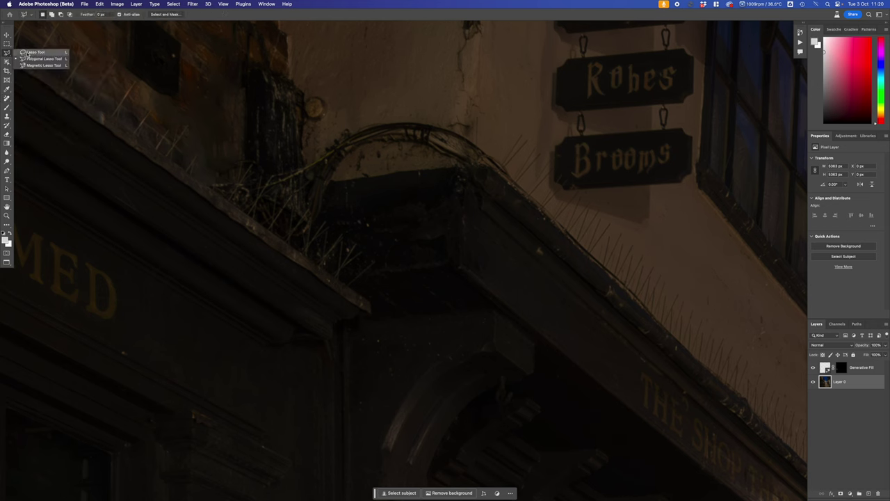
left_click(29, 52)
mouse_move(213, 176)
left_mouse_down()
mouse_move(246, 158)
mouse_move(278, 168)
mouse_move(369, 116)
mouse_move(426, 121)
mouse_move(485, 151)
mouse_move(458, 163)
mouse_move(409, 147)
mouse_move(367, 154)
mouse_move(336, 176)
mouse_move(316, 236)
mouse_move(299, 247)
mouse_move(207, 182)
left_mouse_up()
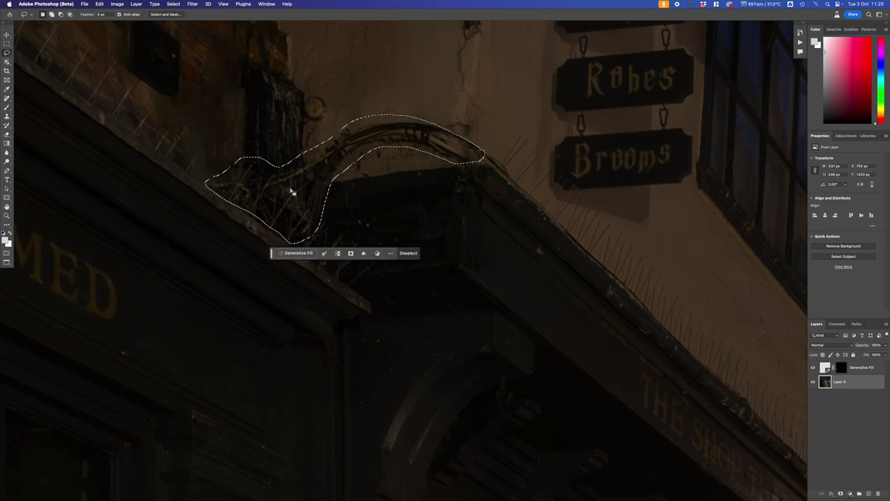
left_click(293, 253)
left_click(416, 254)
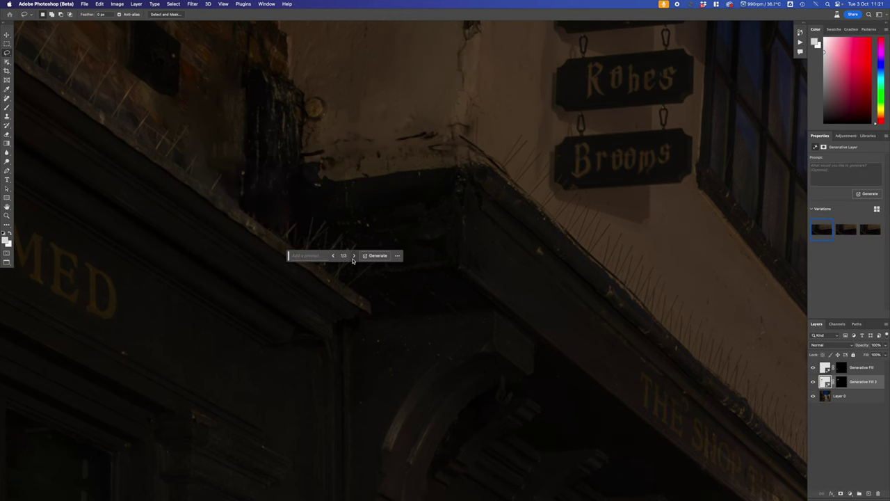
Compare the three generated variations of the ledge corner and return to the first one.
left_click(353, 256)
left_click(353, 256)
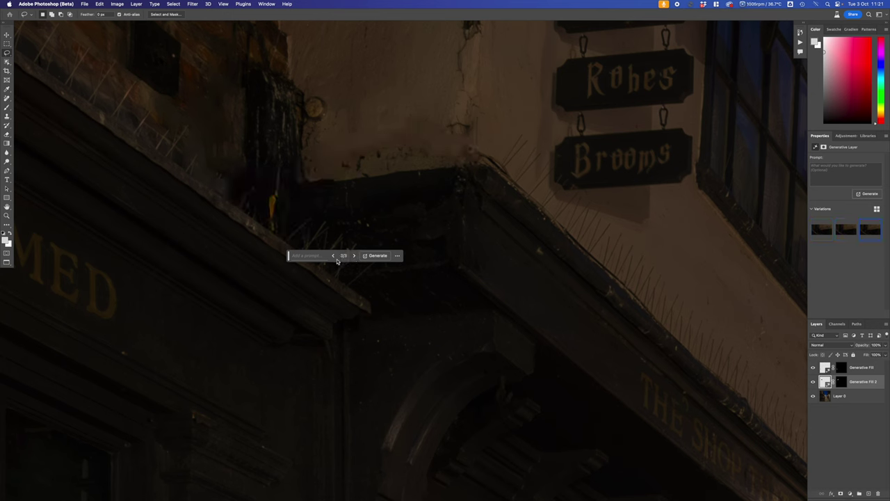
left_click(335, 256)
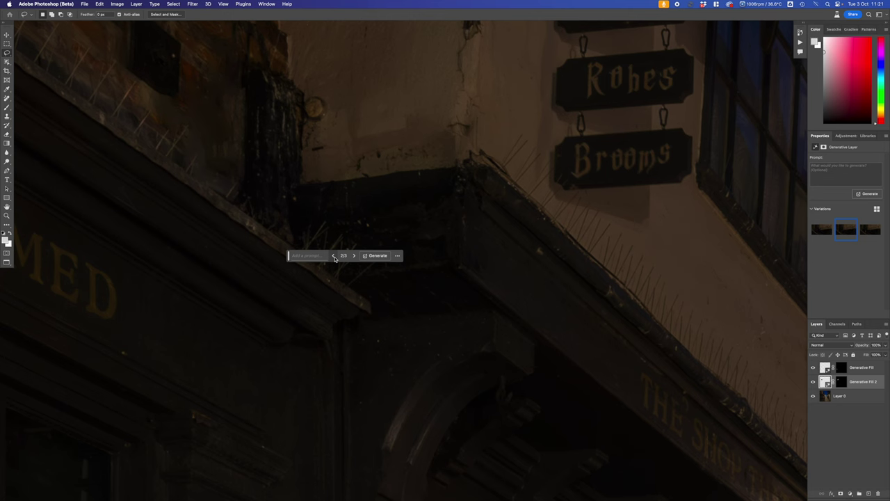
left_click(335, 256)
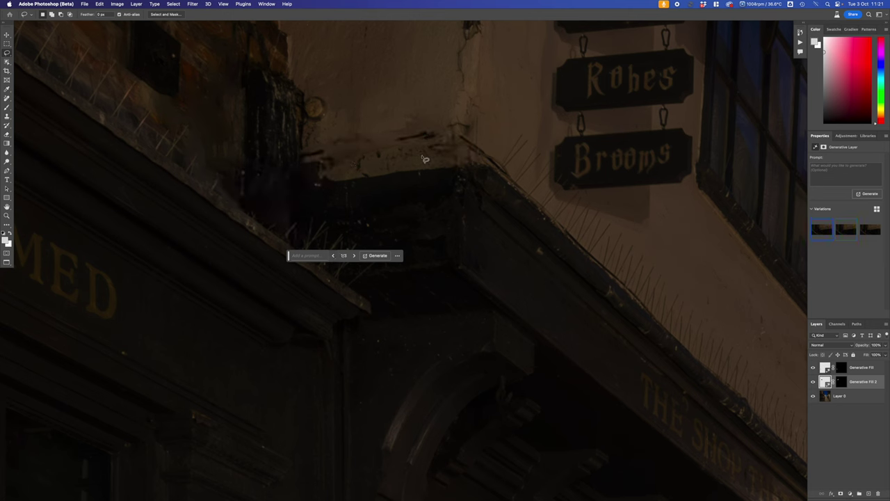
Try to remove the leftover cable end at the ledge corner on Layer 0 with the Remove Tool at size 25.
left_click(839, 396)
key("j")
key("bracketleft")
key("bracketleft")
key("bracketleft")
left_click_drag(457, 132, 511, 175)
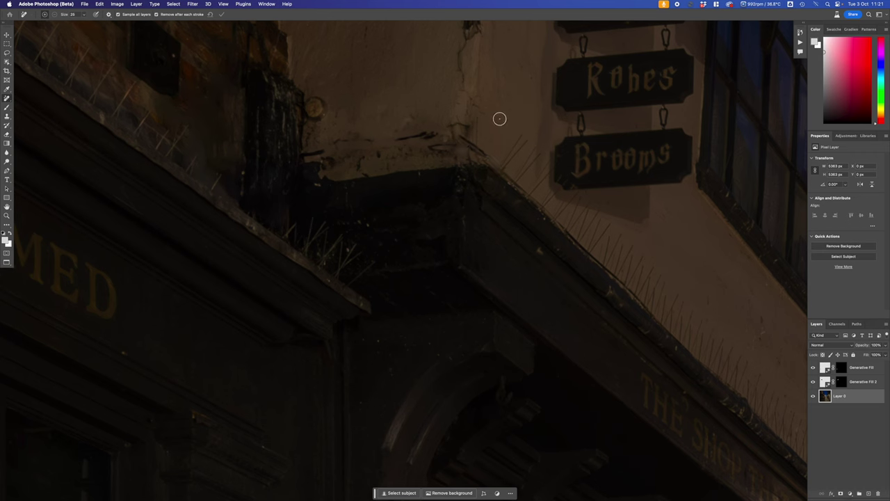
left_click_drag(461, 135, 490, 161)
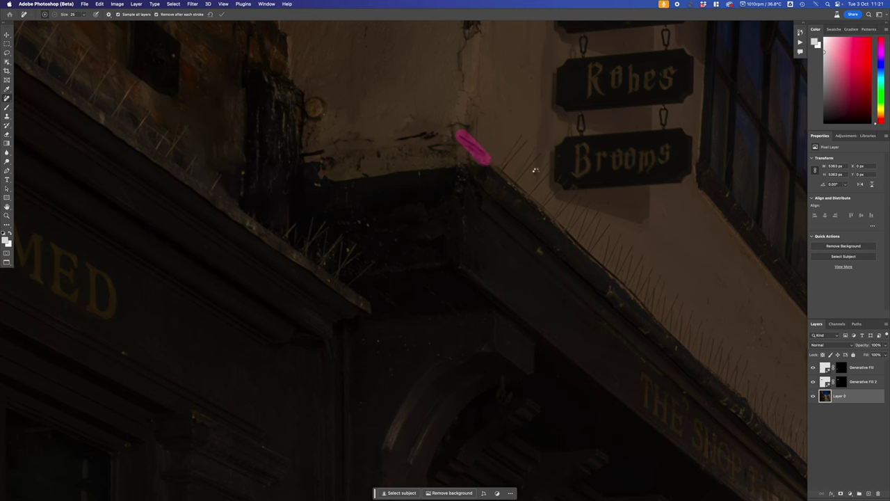
Merge all visible layers into one and remove the leftover cable end at the ledge corner with the Remove Tool.
left_click(862, 374)
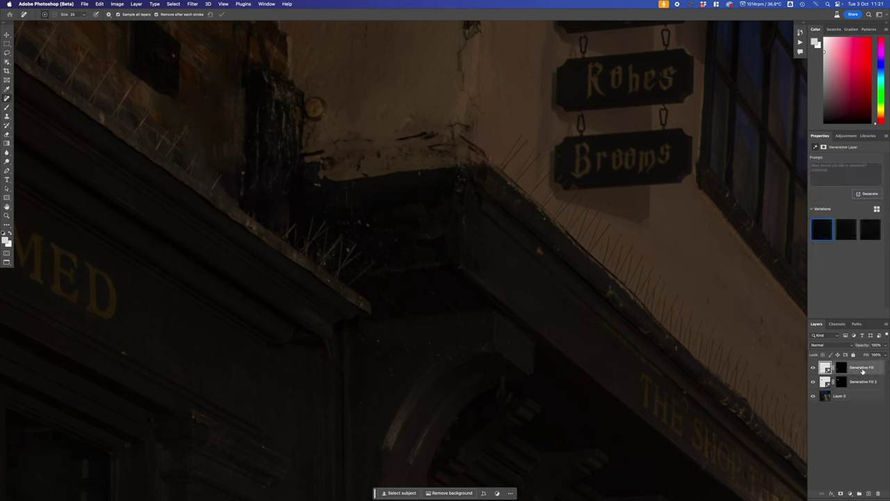
right_click(864, 393)
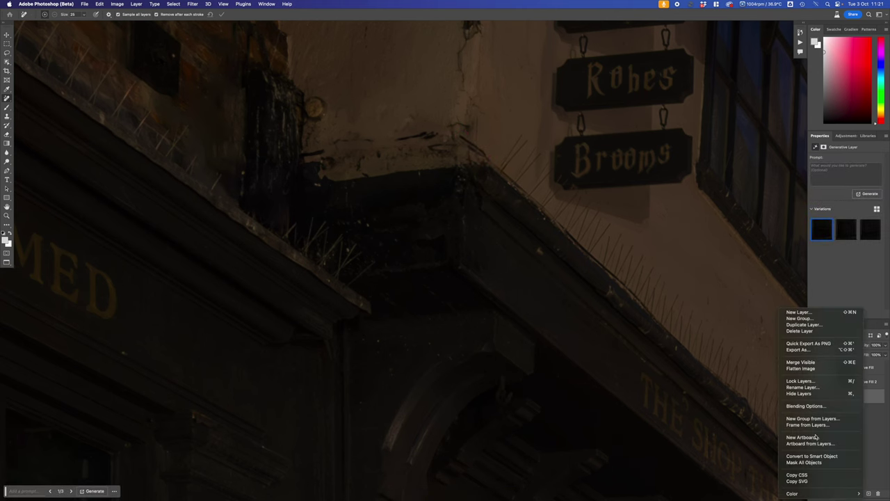
left_click(876, 369)
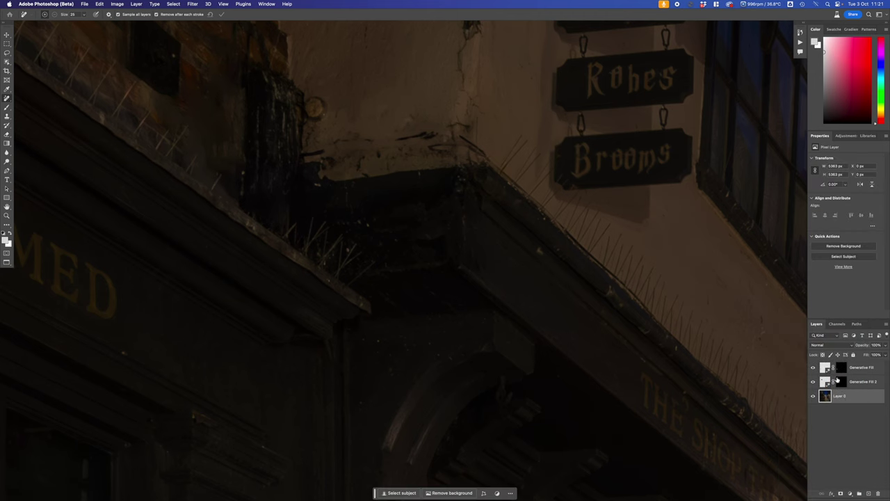
right_click(849, 371)
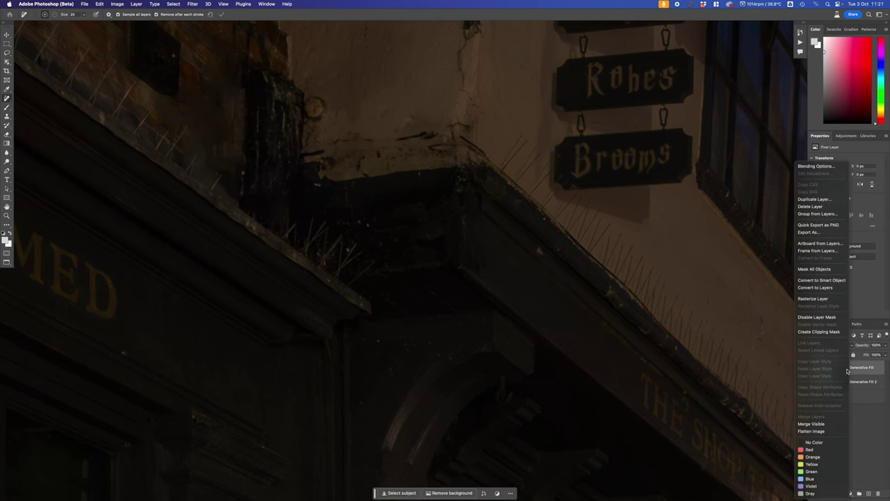
left_click(814, 426)
left_click(458, 134)
left_click_drag(459, 134, 478, 149)
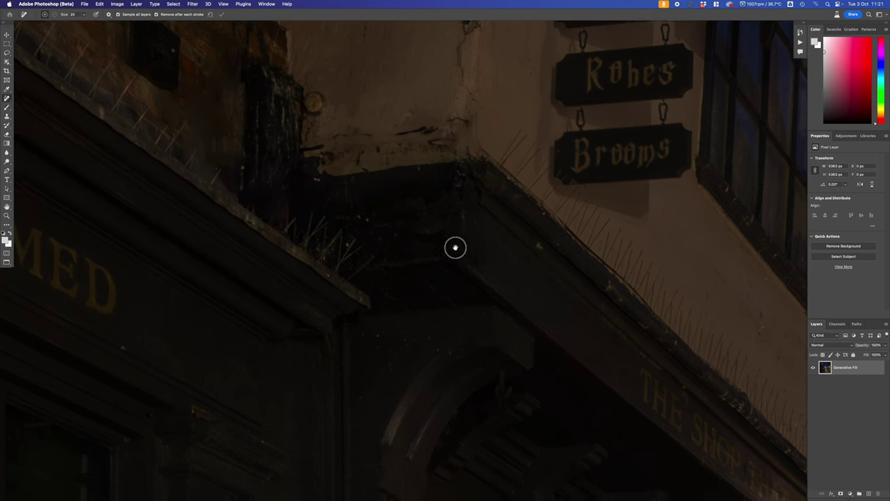
Try to paint out the white streaks at the base of the cauldron sign on the brick wall, and undo the stroke.
left_click_drag(490, 335, 476, 368)
scroll(477, 368, "up", 10)
scroll(478, 328, "up", 6)
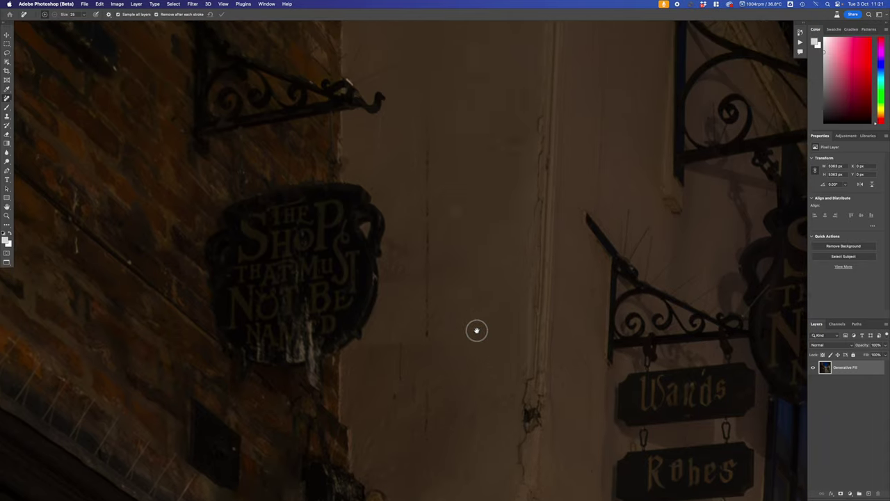
scroll(477, 151, "down", 3)
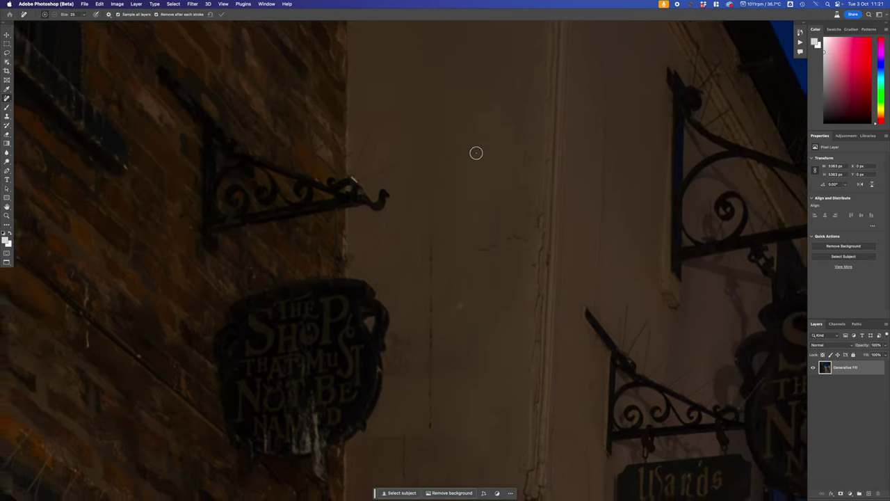
scroll(476, 152, "down", 3)
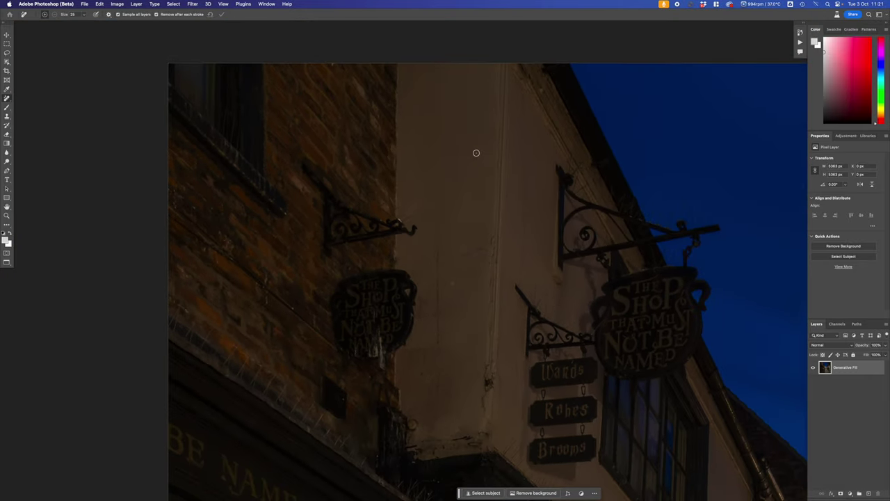
left_click_drag(448, 252, 332, 163)
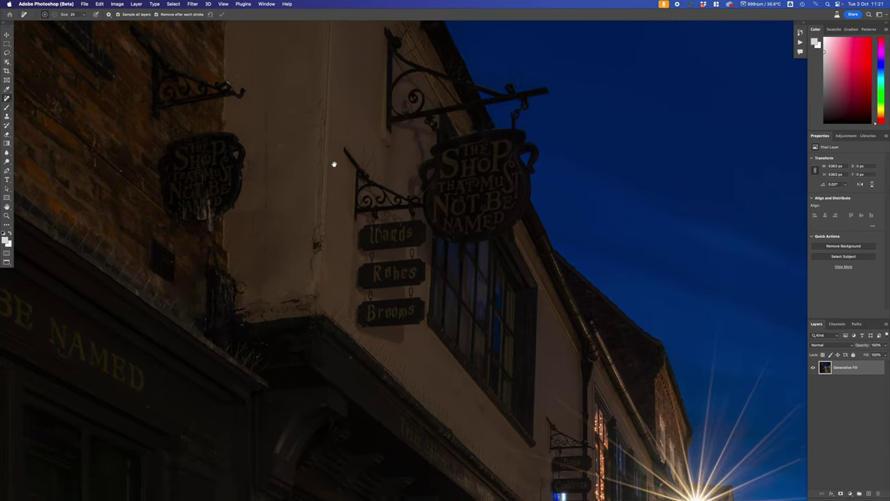
left_click_drag(477, 354, 465, 341)
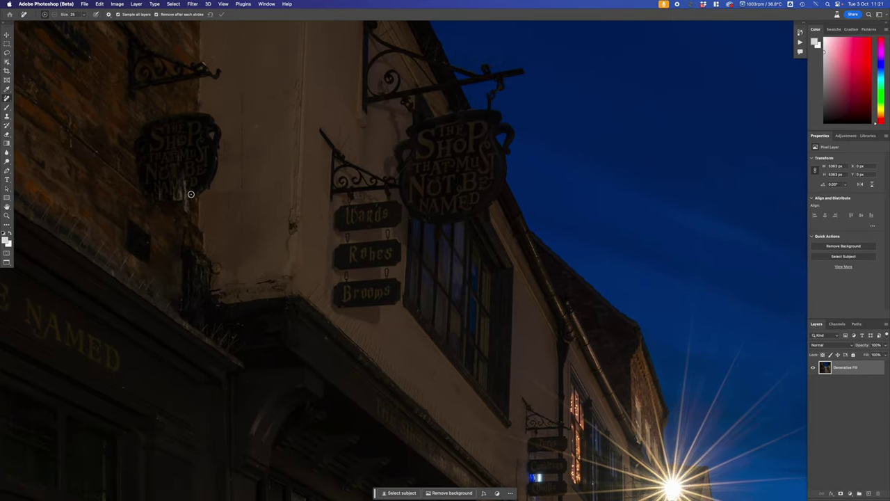
mouse_move(182, 175)
left_mouse_down()
mouse_move(185, 207)
mouse_move(186, 195)
mouse_move(176, 185)
mouse_move(174, 203)
mouse_move(174, 192)
left_mouse_up()
key("super+z")
Inspect the street, the opposite row of buildings and the sky up to the photo's upper-right corner for distractions.
key("super+minus")
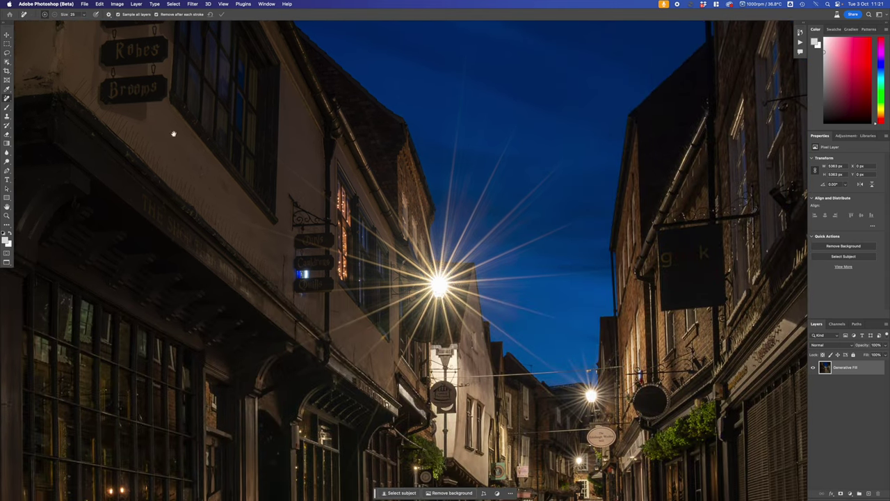
left_click_drag(252, 300, 188, 201)
scroll(188, 201, "up", 10)
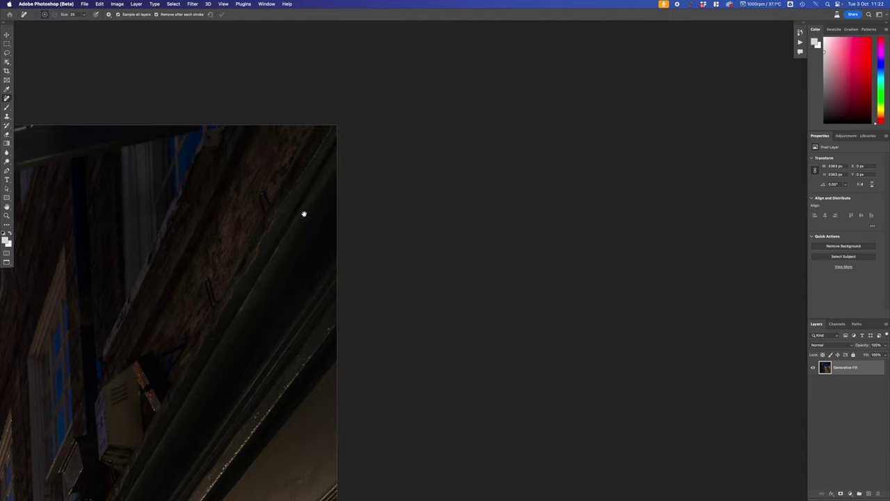
left_click_drag(303, 213, 167, 313)
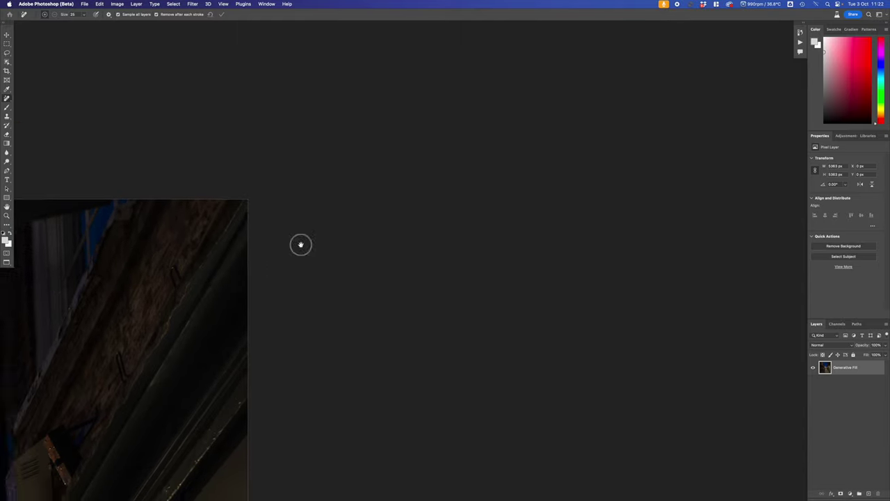
left_click_drag(252, 271, 598, 109)
scroll(546, 194, "down", 5)
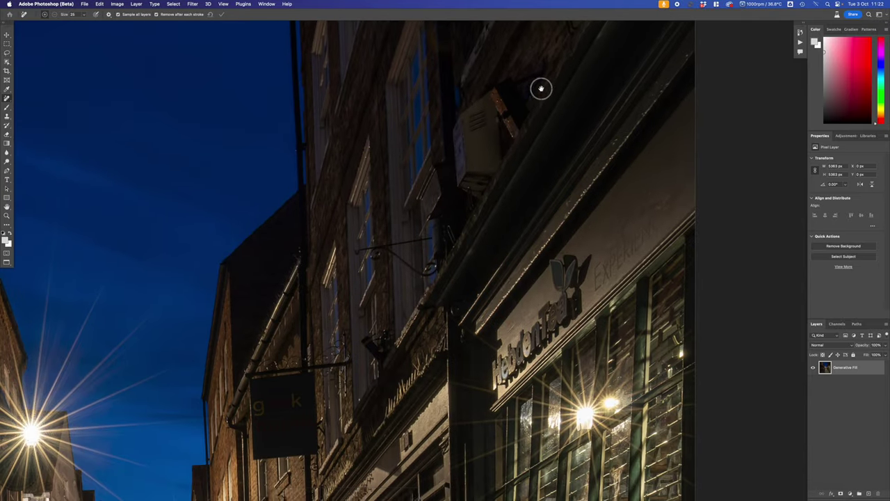
left_click_drag(511, 159, 510, 304)
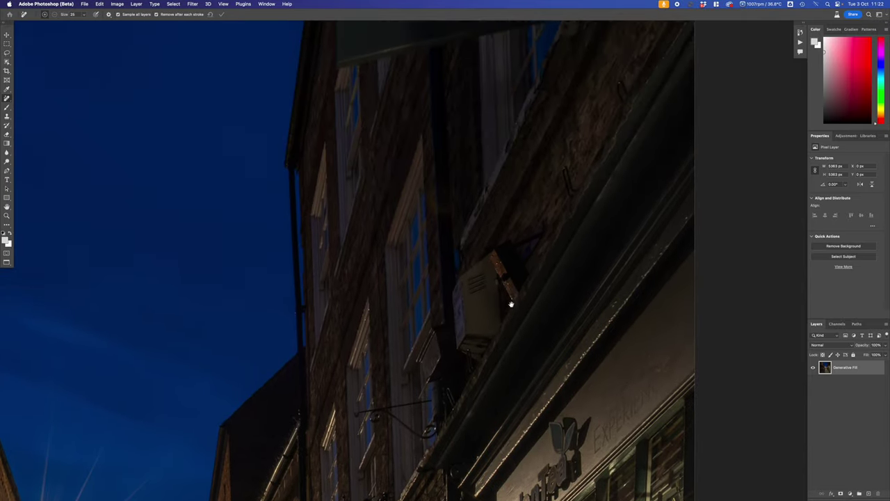
left_click_drag(495, 173, 495, 220)
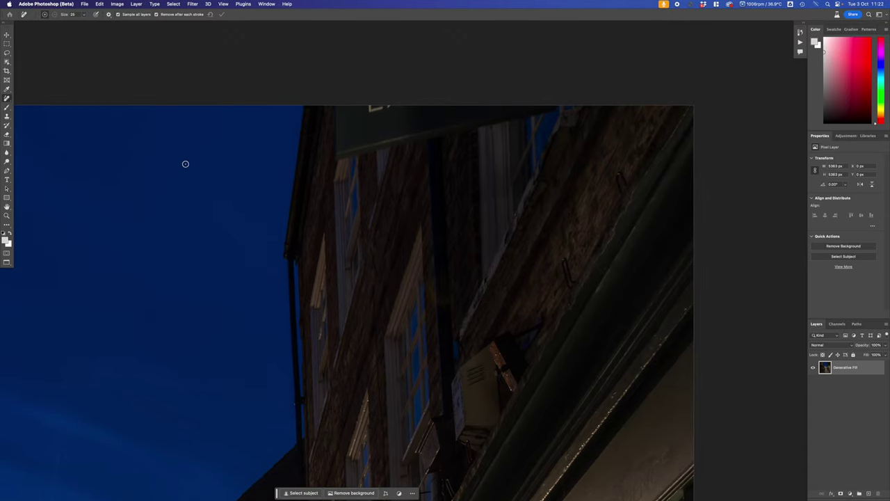
Outline the dark sign cut off by the photo's upper edge with the Polygonal Lasso and replace it using Generative Fill without a prompt.
left_click(7, 53)
left_click(41, 58)
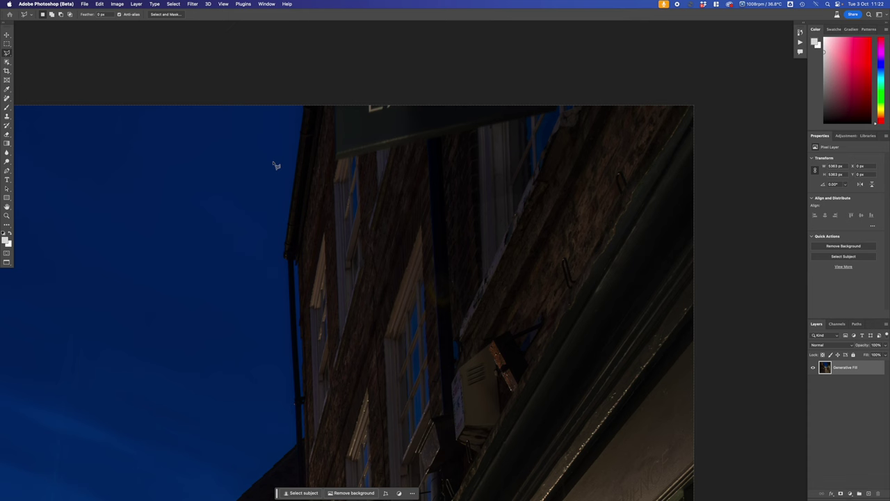
left_click(331, 107)
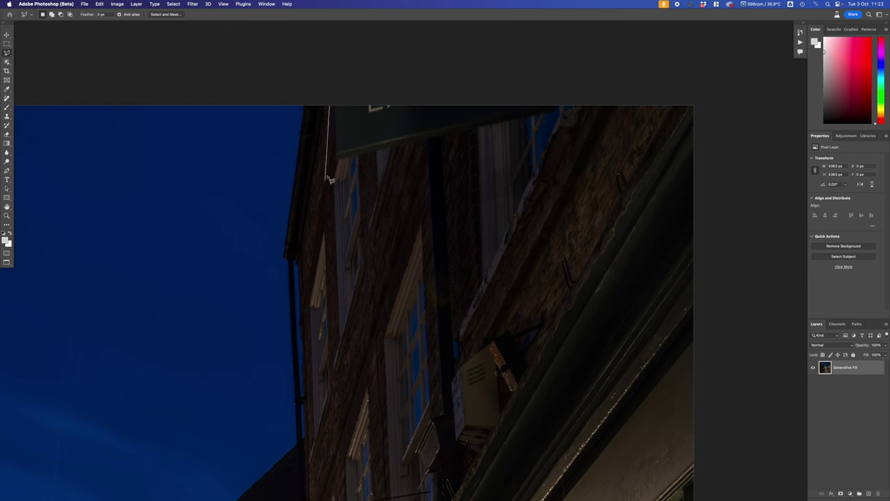
left_click(331, 166)
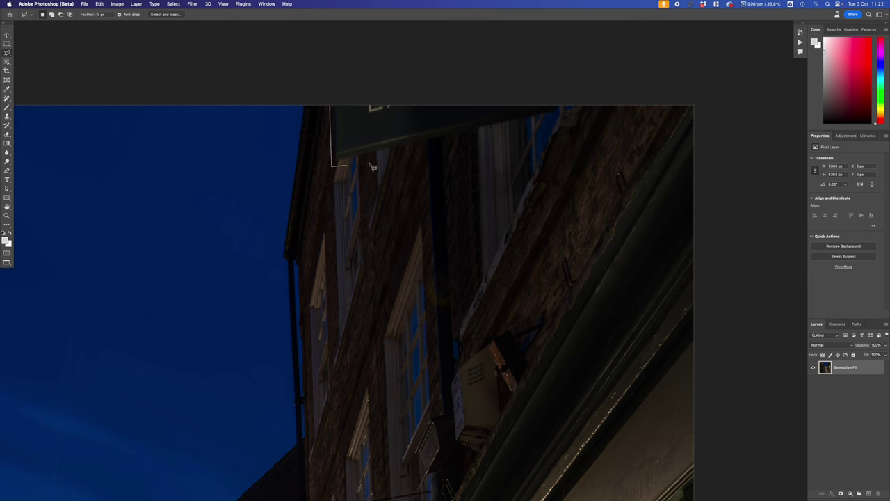
left_click(622, 101)
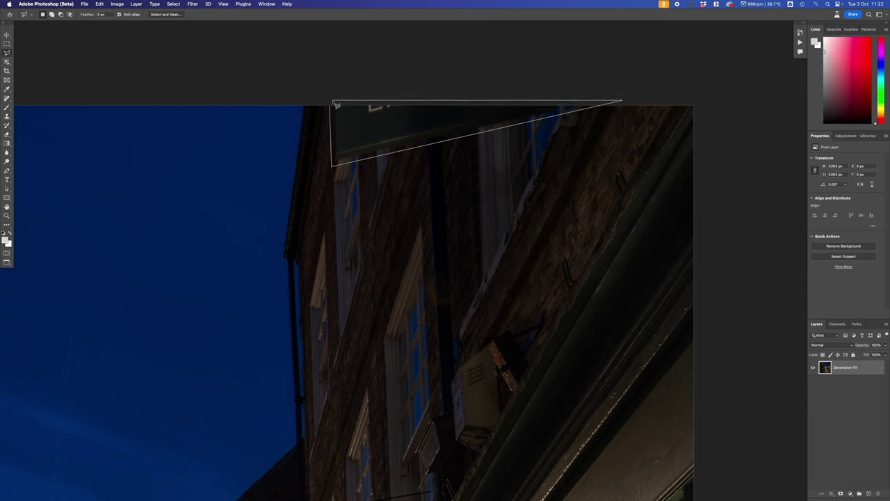
left_click(332, 109)
left_click(428, 176)
left_click(546, 178)
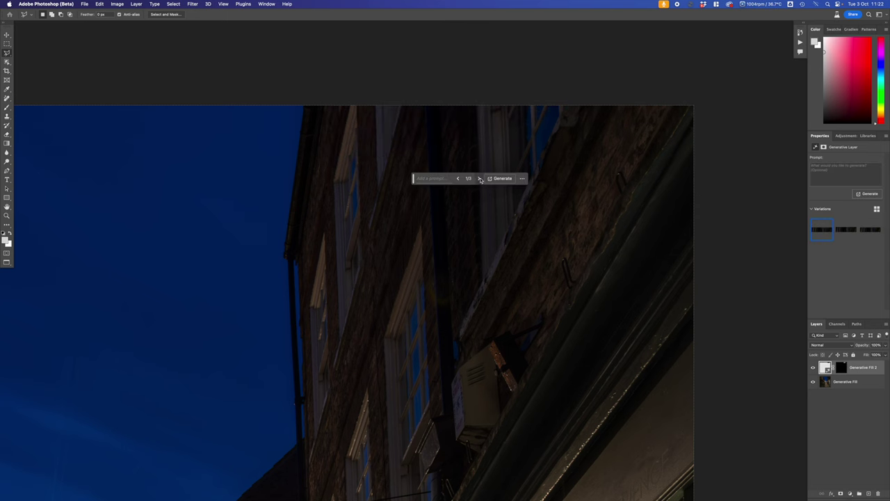
Compare the generated variations of the removed upper sign area and keep the third one.
left_click(479, 179)
left_click(480, 179)
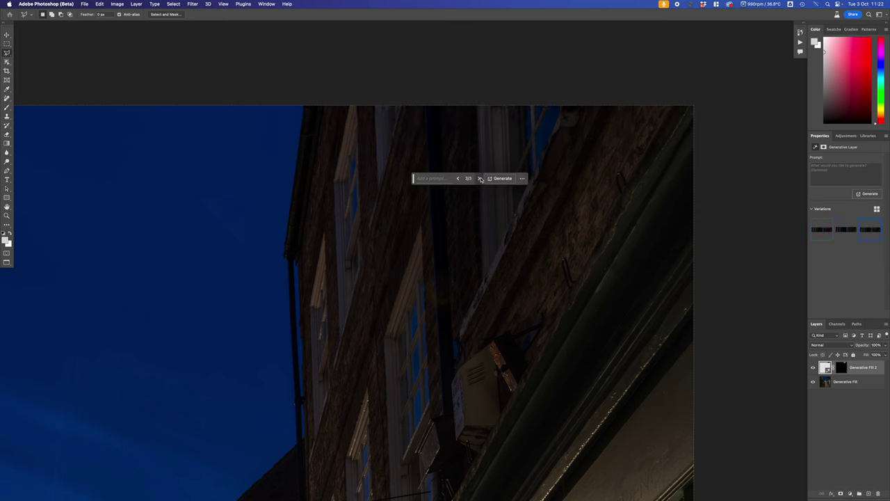
left_click(480, 179)
left_click(459, 178)
Outline the box-shaped fixture and its wall bracket above the shop fascia with the Polygonal Lasso and remove it with a prompt-free Generative Fill.
left_click_drag(501, 353, 497, 179)
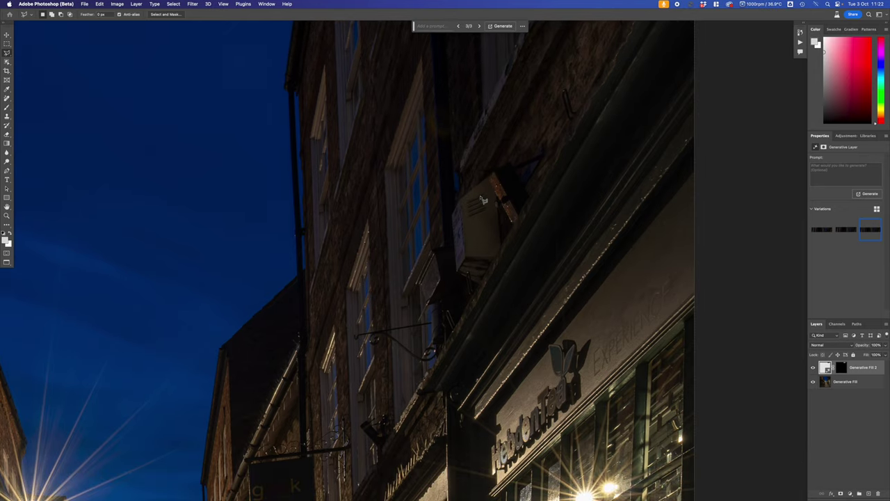
mouse_move(489, 176)
left_mouse_down()
mouse_move(449, 211)
mouse_move(454, 282)
mouse_move(482, 292)
mouse_move(533, 207)
mouse_move(523, 174)
mouse_move(550, 155)
left_mouse_up()
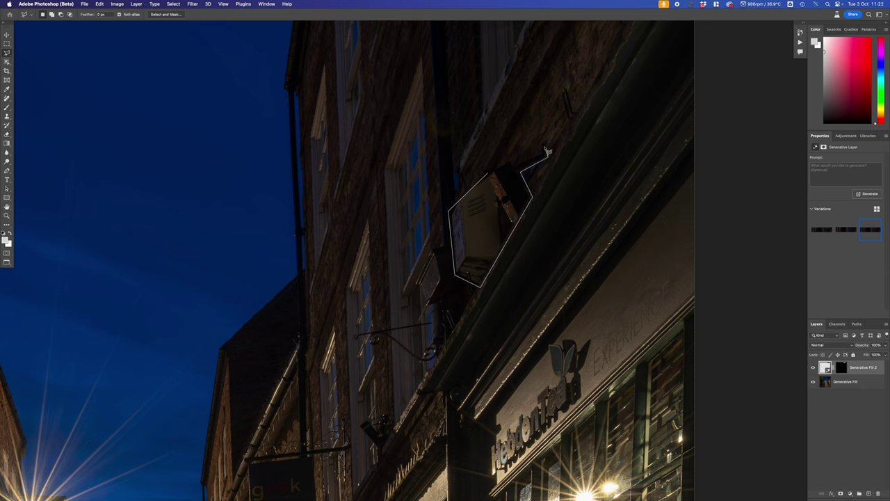
left_click_drag(496, 174, 491, 172)
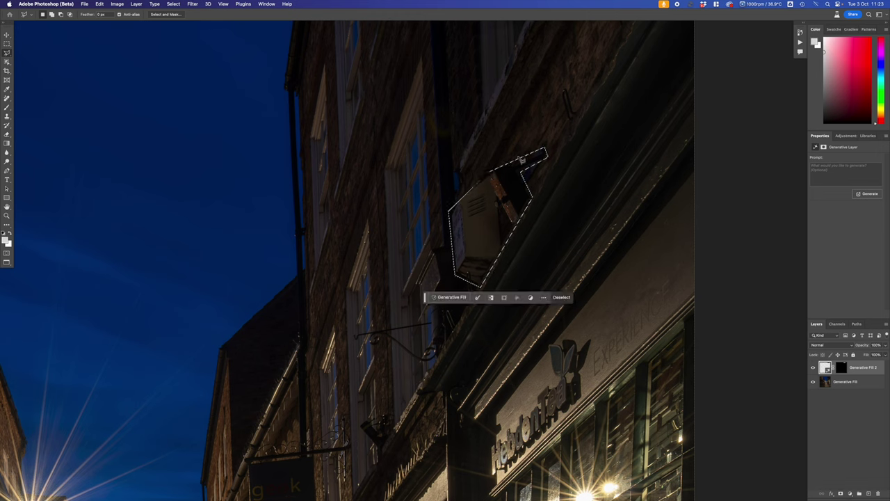
left_click(452, 297)
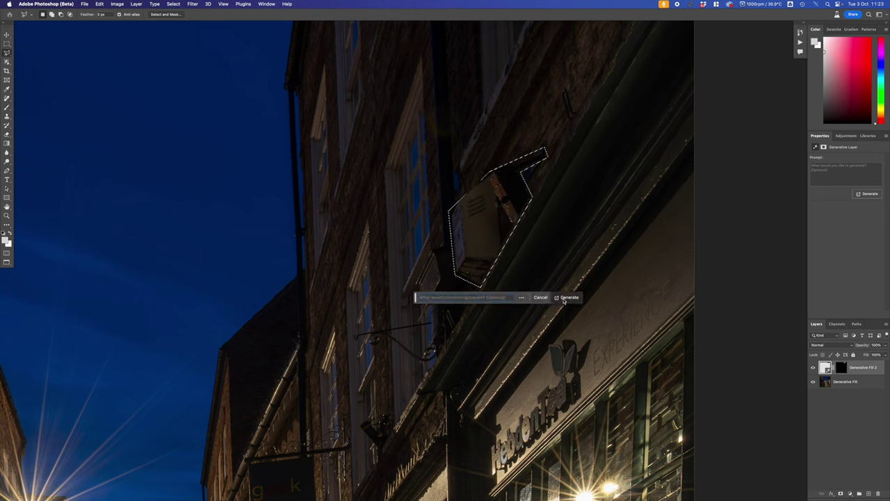
left_click(564, 298)
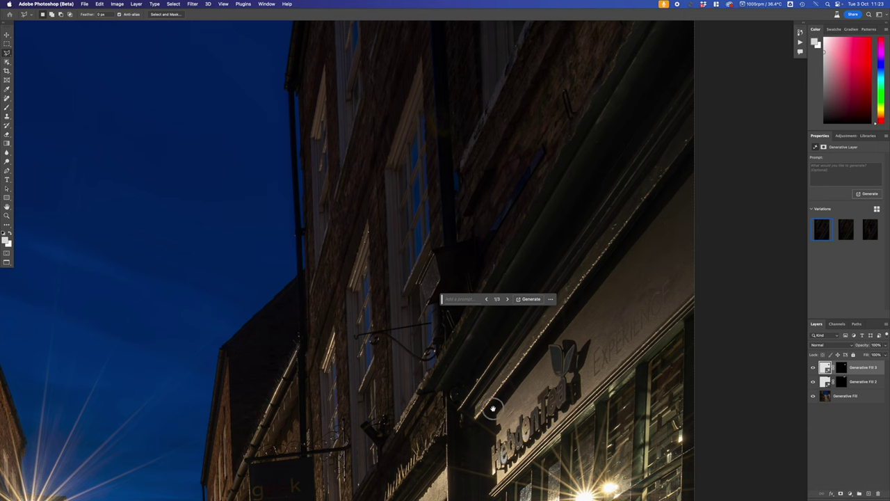
On the base Generative Fill layer, try to remove the small flag above the round black sign with the Remove Tool, and undo the stroke.
left_click_drag(492, 409, 319, 256)
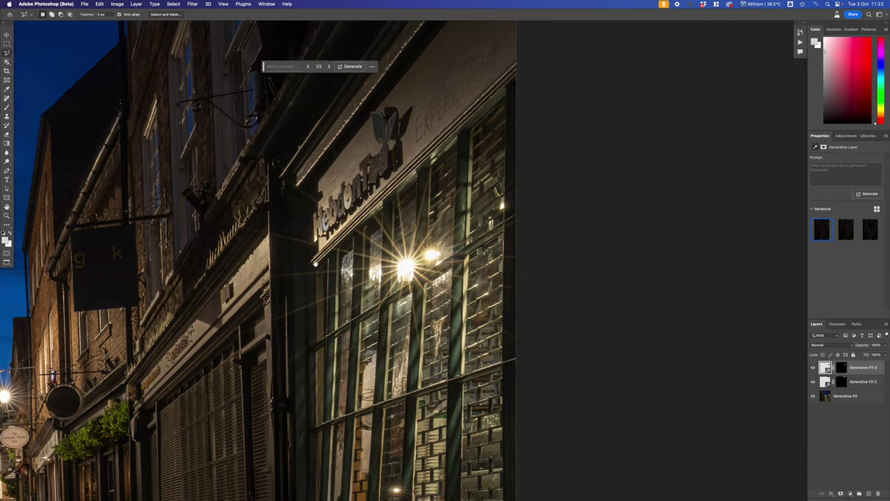
left_click_drag(328, 290, 312, 222)
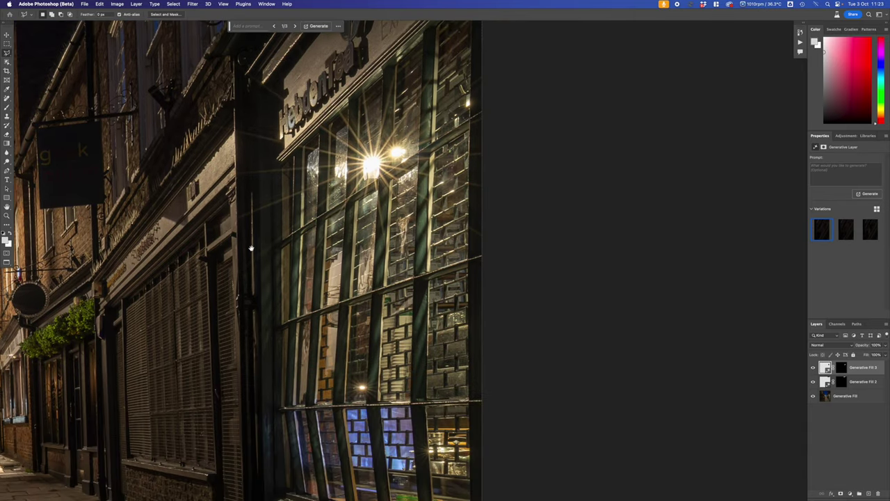
left_click_drag(264, 254, 397, 293)
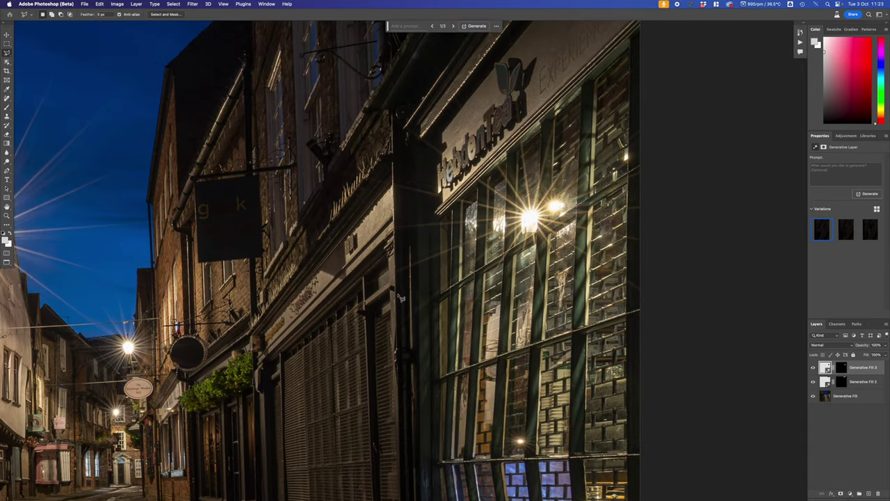
left_click(7, 98)
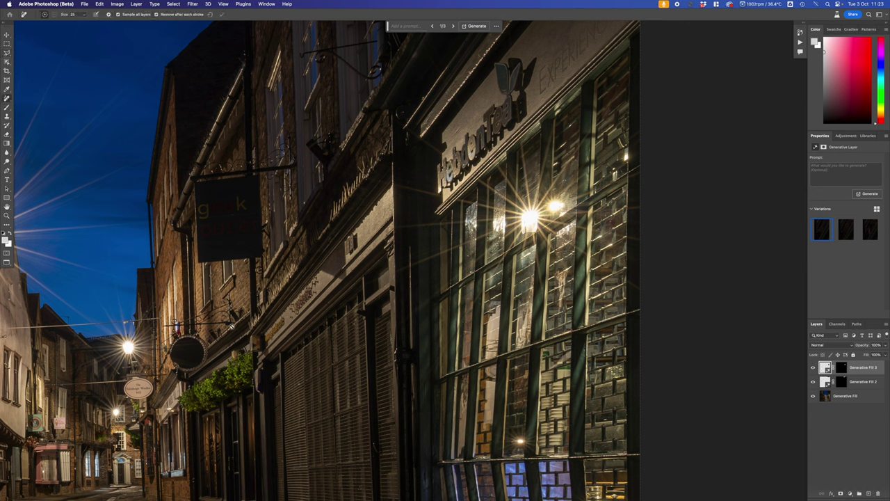
left_click(872, 400)
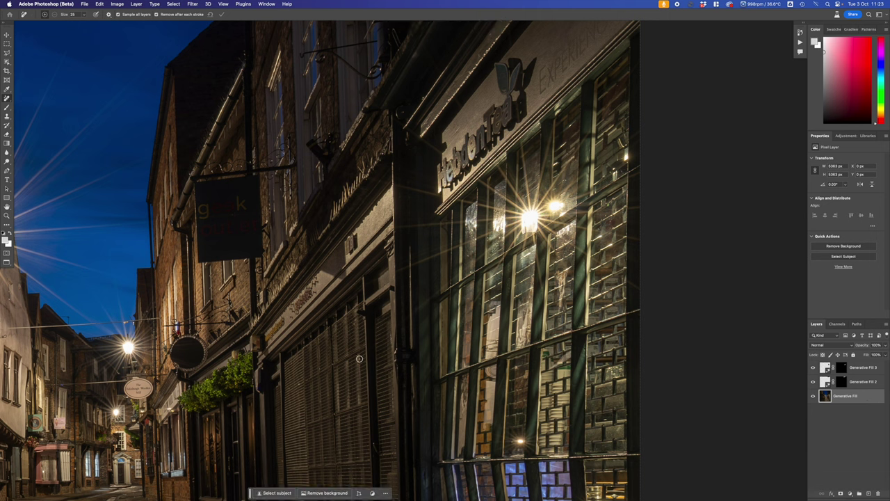
left_click_drag(264, 293, 263, 295)
left_click_drag(284, 242, 386, 165)
left_click_drag(299, 236, 298, 225)
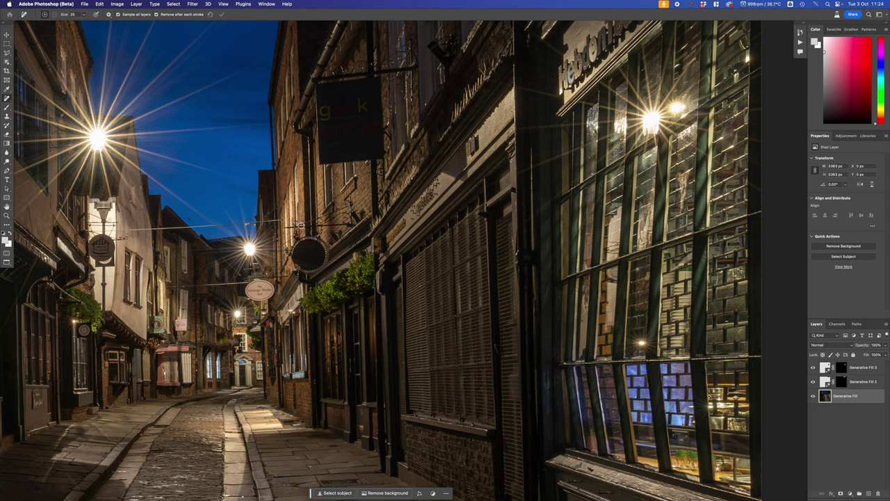
key("super+z")
Lasso the small flag above the round black sign and remove it with a prompt-free Generative Fill.
scroll(407, 257, "up", 5)
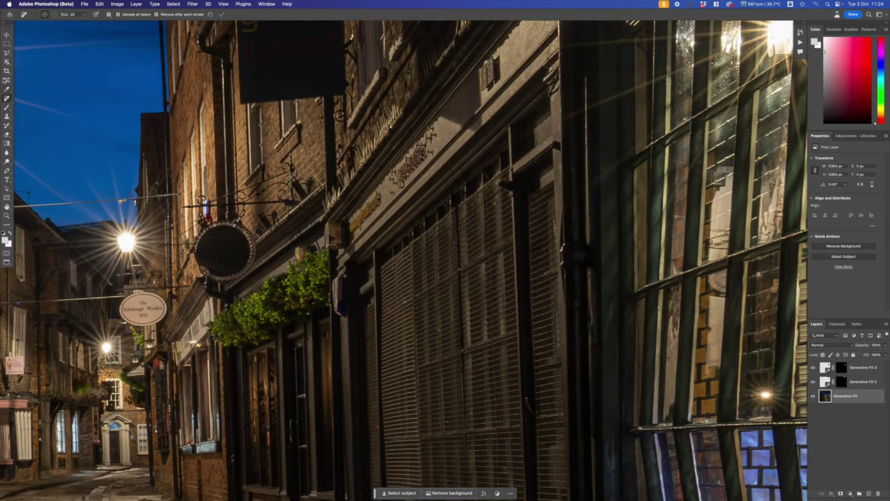
left_click(7, 52)
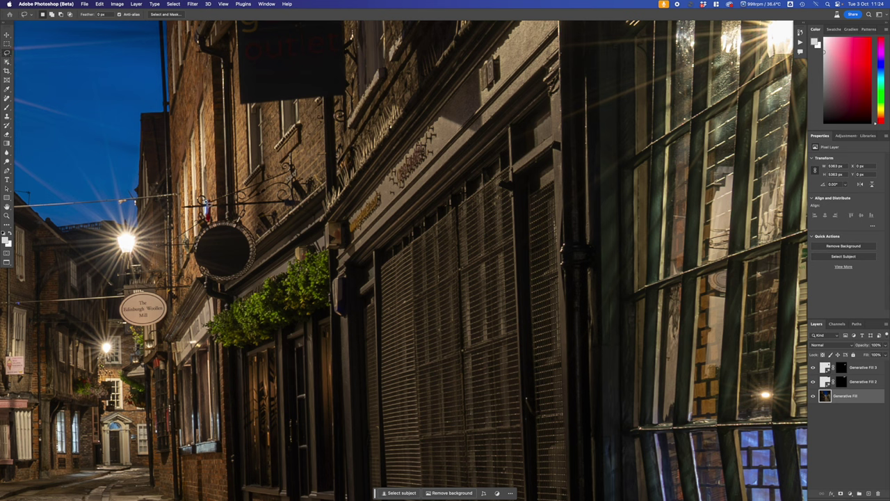
mouse_move(209, 203)
left_mouse_down()
mouse_move(217, 192)
mouse_move(195, 192)
mouse_move(192, 203)
mouse_move(217, 232)
mouse_move(220, 204)
left_mouse_up()
left_click_drag(206, 201, 208, 209)
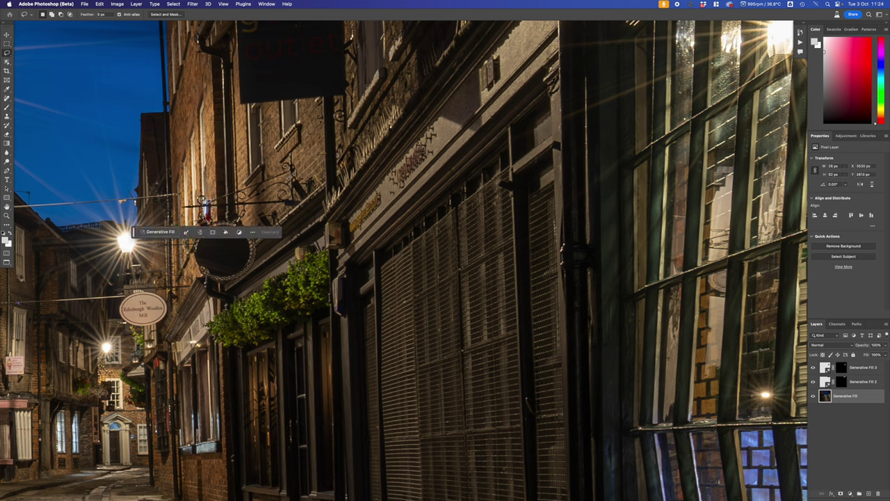
left_click(165, 232)
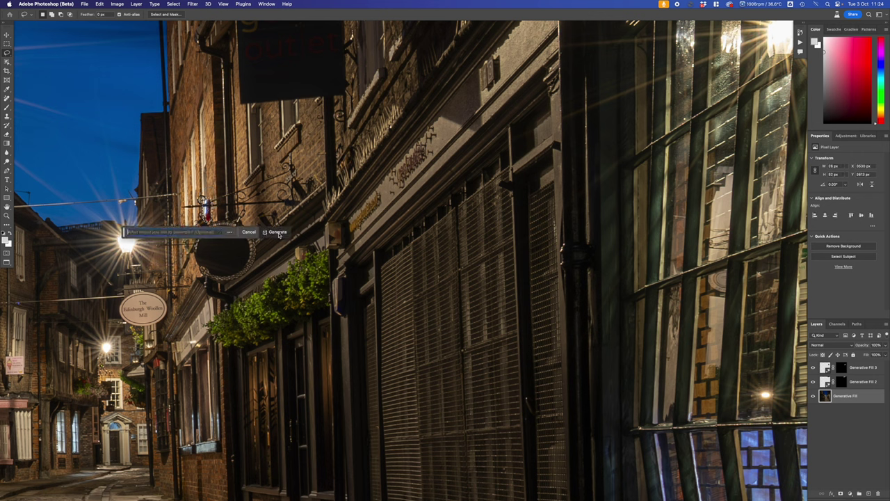
left_click(276, 233)
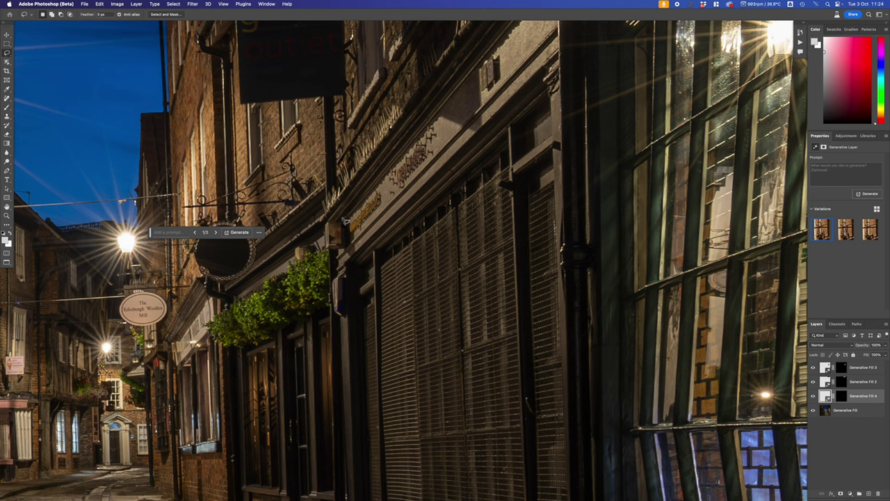
Lasso the small box at the end of the shop fascia above the greenery and remove it with Generative Fill.
left_click(344, 221)
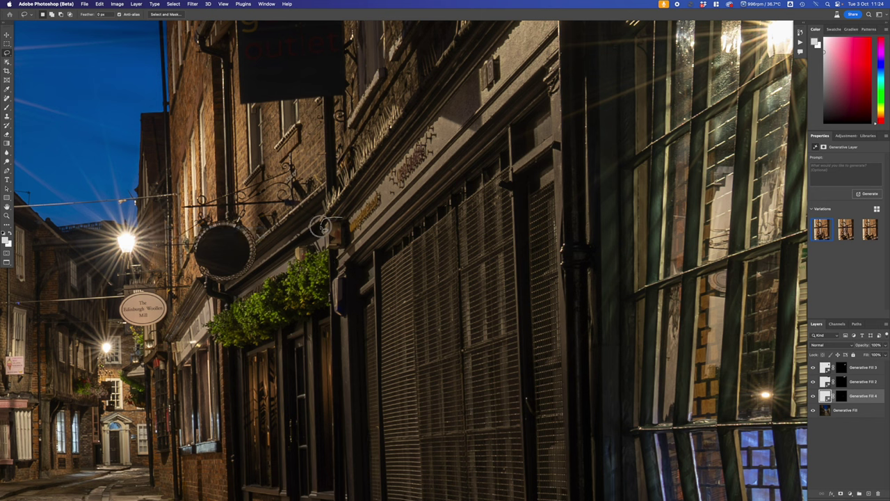
mouse_move(320, 224)
left_mouse_down()
mouse_move(327, 253)
mouse_move(354, 257)
mouse_move(363, 253)
mouse_move(343, 224)
left_mouse_up()
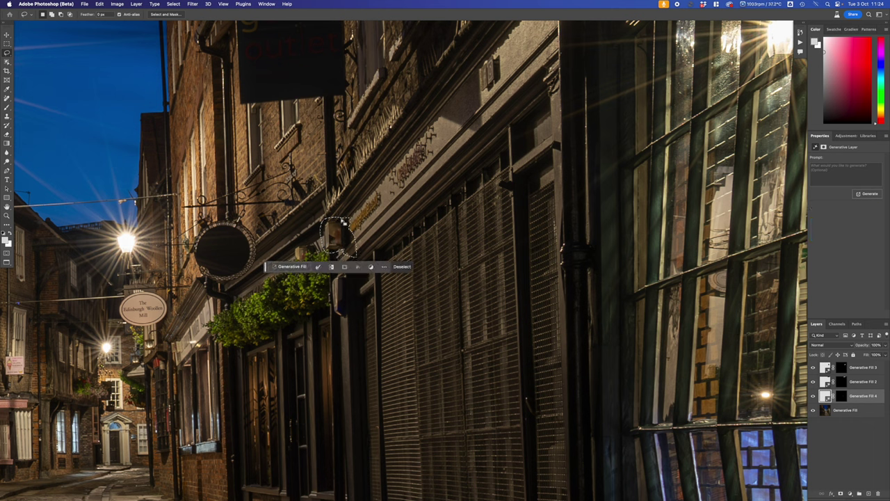
left_click(305, 266)
left_click(403, 267)
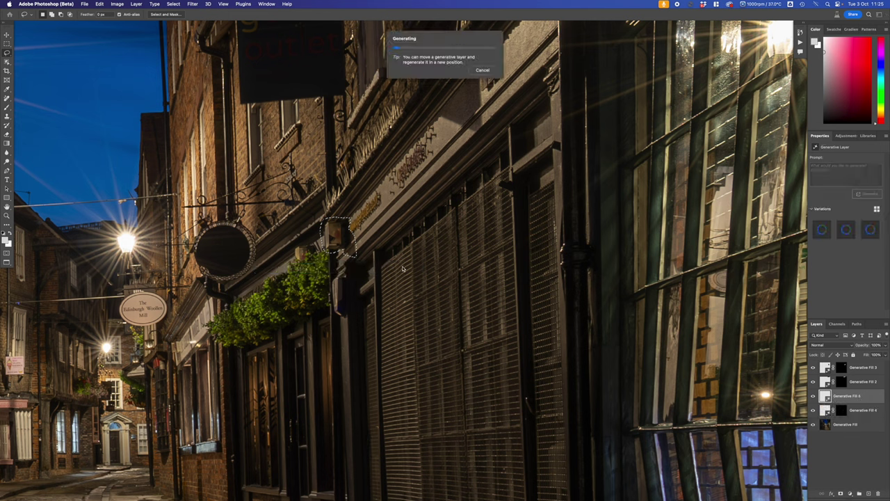
left_click_drag(283, 269, 297, 345)
On the base Generative Fill layer, remove the dark box on the pilaster and the small fitting above the greenery with the Remove Tool.
left_click(6, 98)
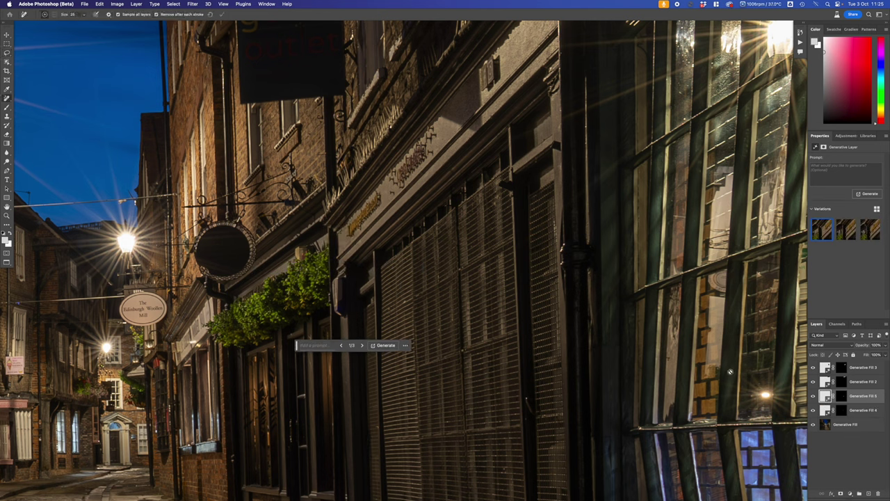
left_click(845, 424)
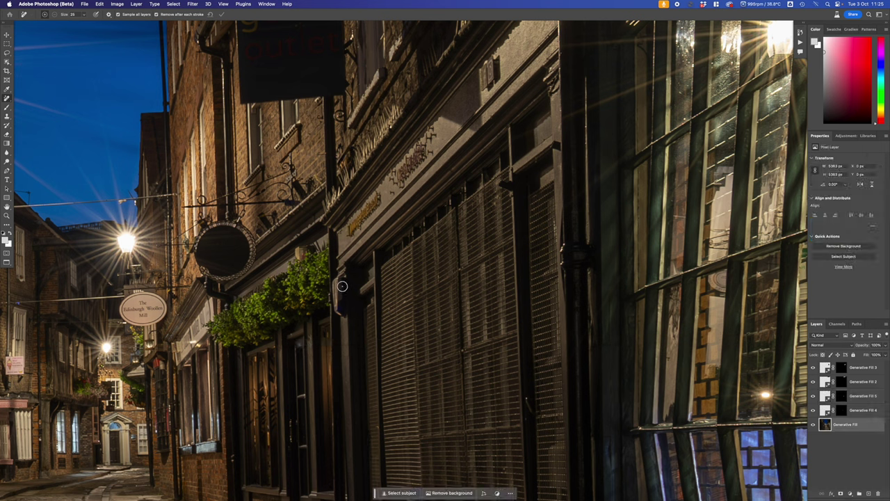
mouse_move(342, 285)
left_mouse_down()
mouse_move(340, 278)
mouse_move(339, 313)
mouse_move(341, 284)
left_mouse_up()
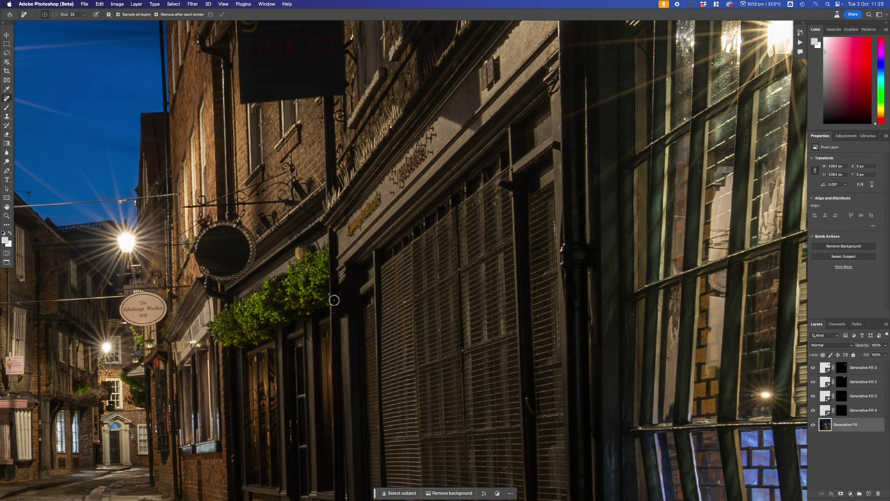
mouse_move(342, 315)
left_mouse_down()
mouse_move(344, 281)
mouse_move(342, 312)
left_mouse_up()
mouse_move(309, 248)
left_mouse_down()
mouse_move(300, 257)
mouse_move(310, 248)
left_mouse_up()
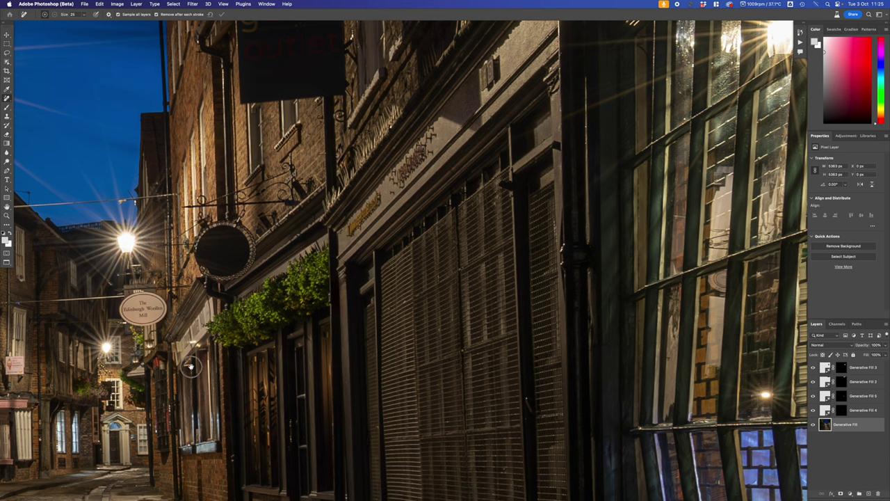
Remove the small pale box on the window frame of the dark arched shopfront across the street with the Remove Tool.
left_click_drag(191, 367, 440, 333)
left_click_drag(146, 216, 278, 304)
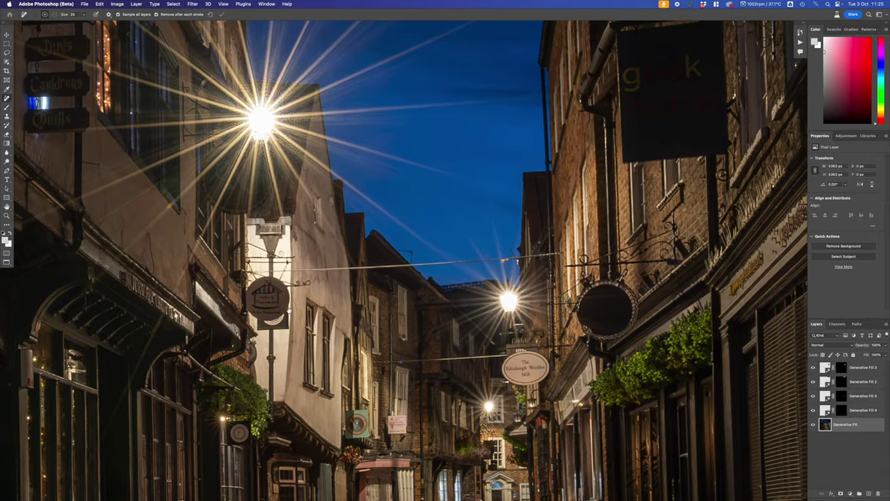
left_click_drag(218, 230, 334, 221)
scroll(334, 220, "left", 5)
scroll(335, 221, "down", 2)
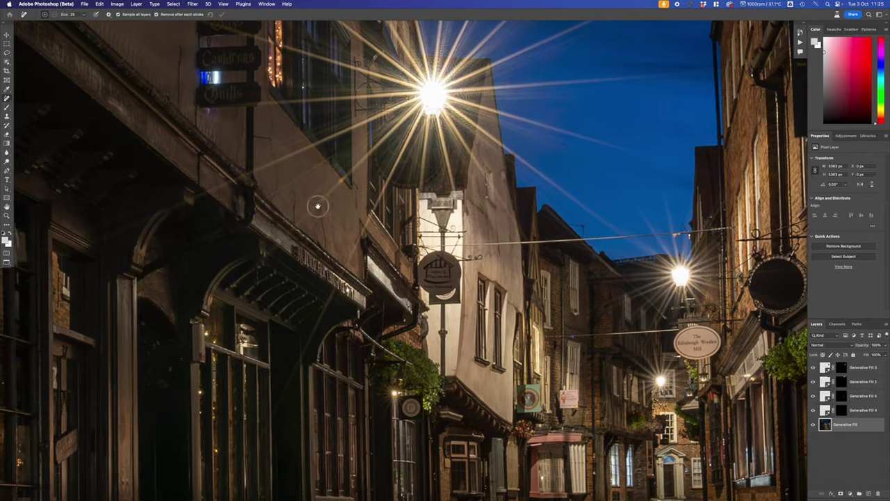
scroll(316, 204, "left", 10)
scroll(316, 205, "down", 4)
mouse_move(330, 270)
left_mouse_down()
mouse_move(338, 300)
mouse_move(330, 300)
mouse_move(330, 270)
left_mouse_up()
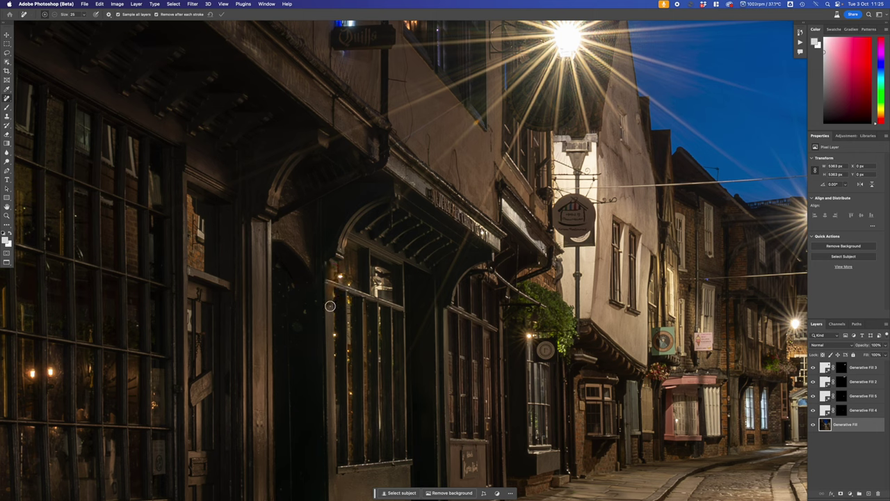
left_click_drag(330, 306, 330, 285)
Clean up the door frame and the small window above the dark shop door with the Remove Tool at size 20.
left_click_drag(441, 412, 388, 308)
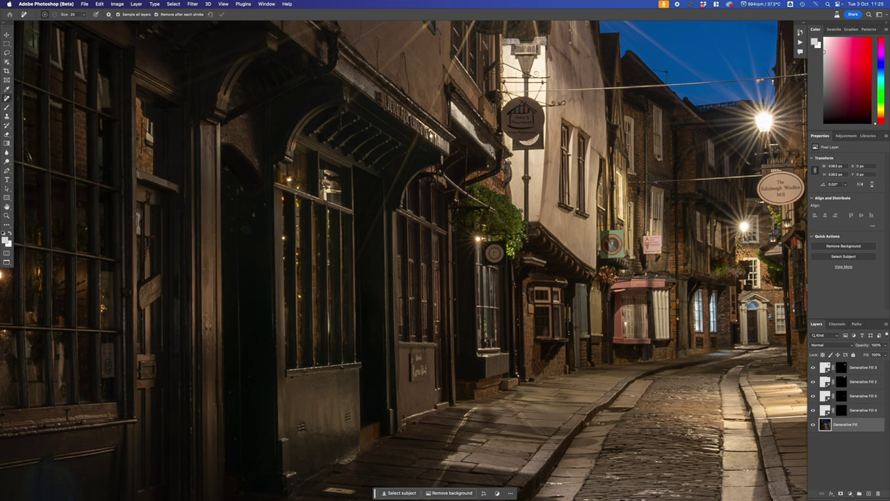
left_click_drag(138, 214, 138, 231)
mouse_move(148, 119)
left_mouse_down()
mouse_move(145, 142)
mouse_move(153, 140)
left_mouse_up()
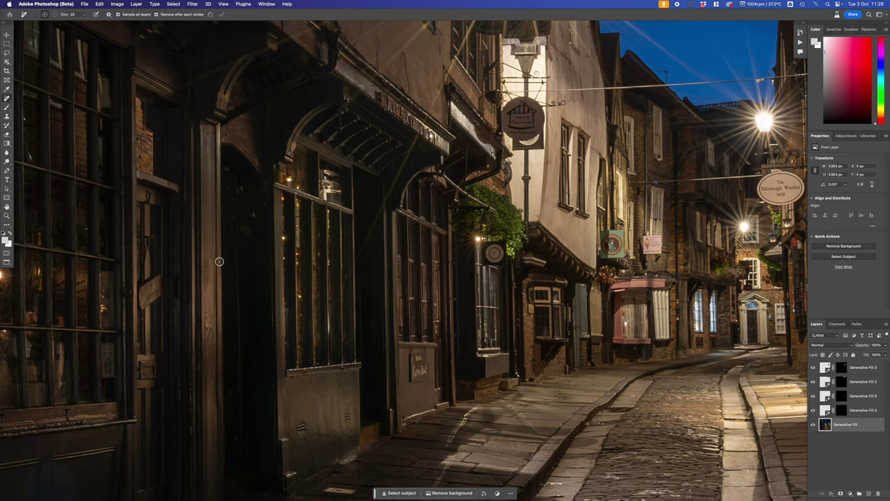
left_click_drag(84, 284, 295, 230)
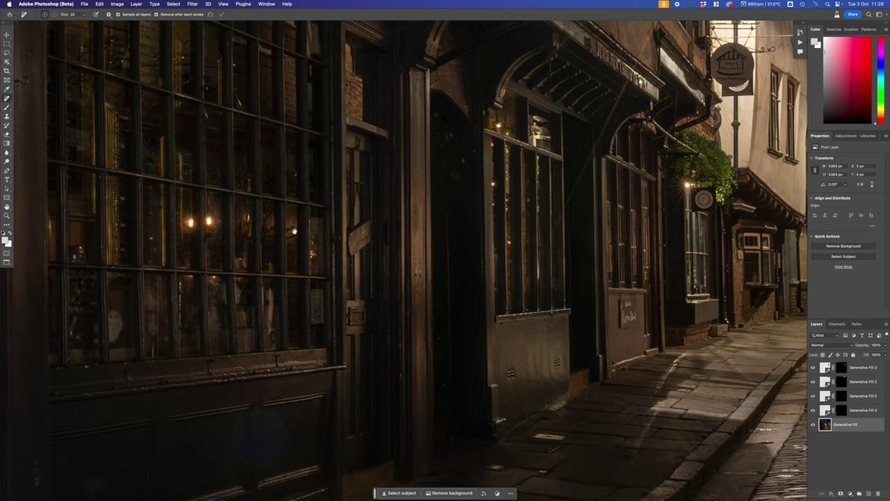
Remove the small notice in the large shop window's lower corner pane and a spot on its upper panes with the Remove Tool.
mouse_move(190, 160)
left_mouse_down()
mouse_move(250, 292)
mouse_move(183, 173)
left_mouse_up()
mouse_move(304, 315)
left_mouse_down()
mouse_move(306, 350)
mouse_move(311, 317)
left_mouse_up()
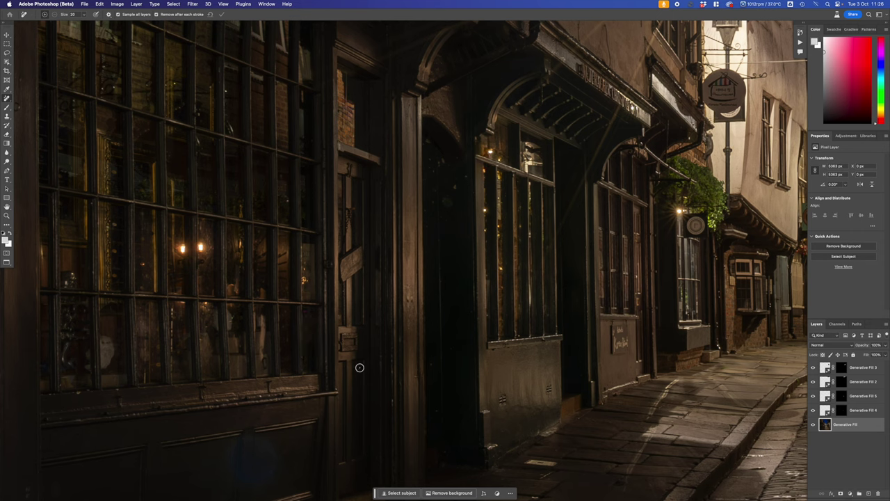
left_click_drag(297, 144, 327, 271)
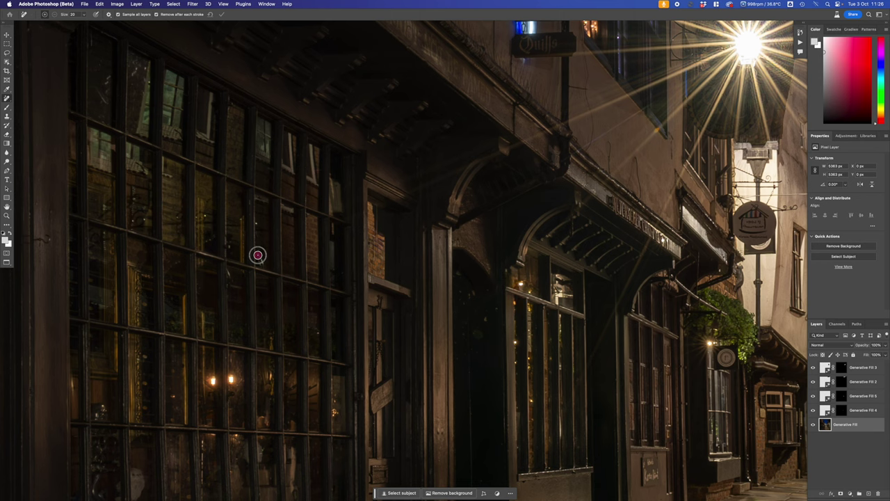
left_click_drag(266, 355, 202, 168)
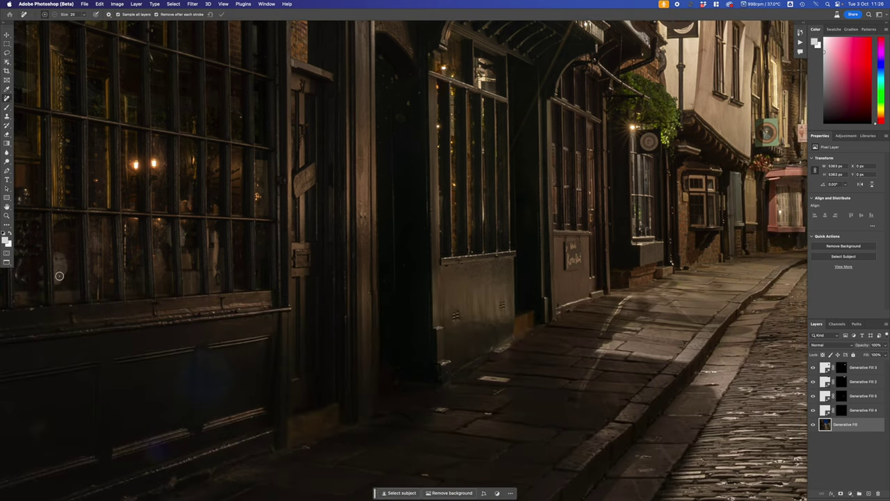
left_click_drag(273, 355, 343, 207)
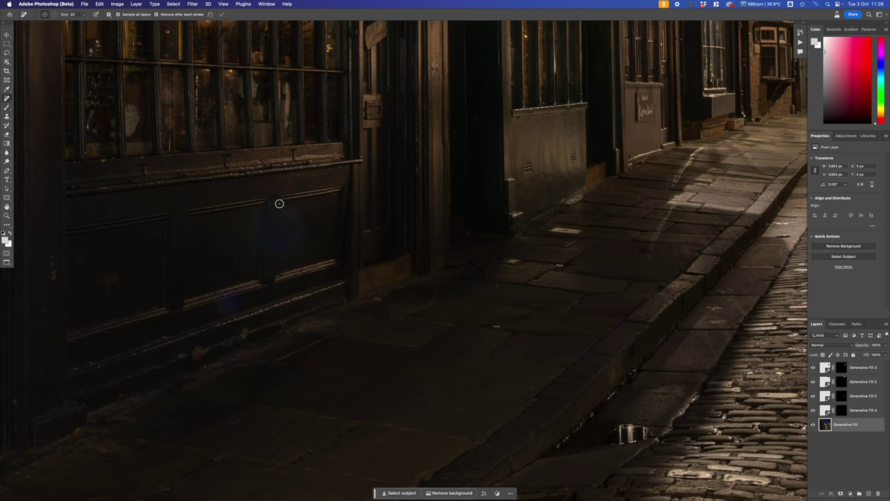
Remove the blue lens-flare spots from the dark panelling below the shop window with the Remove Tool at size 40.
key("bracketright")
mouse_move(272, 207)
left_mouse_down()
mouse_move(255, 230)
mouse_move(273, 248)
mouse_move(295, 234)
mouse_move(286, 210)
mouse_move(270, 218)
mouse_move(274, 230)
left_mouse_up()
mouse_move(235, 297)
left_mouse_down()
mouse_move(223, 302)
mouse_move(234, 299)
left_mouse_up()
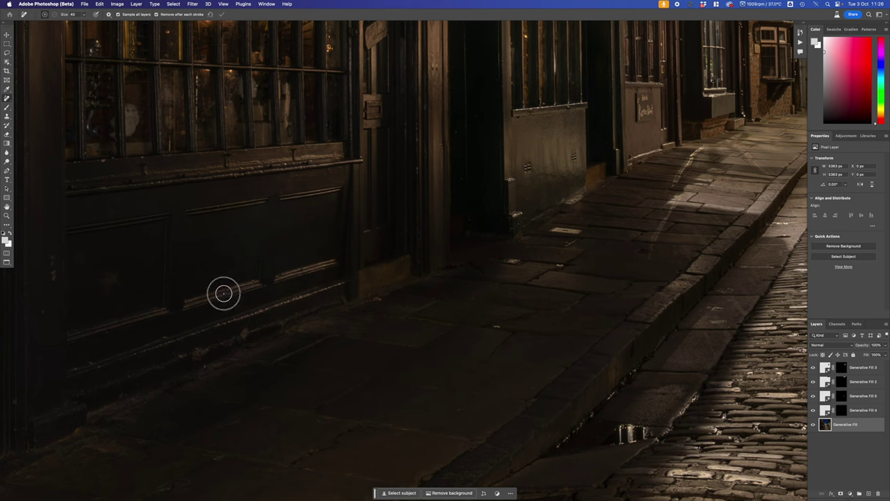
left_click_drag(223, 294, 229, 290)
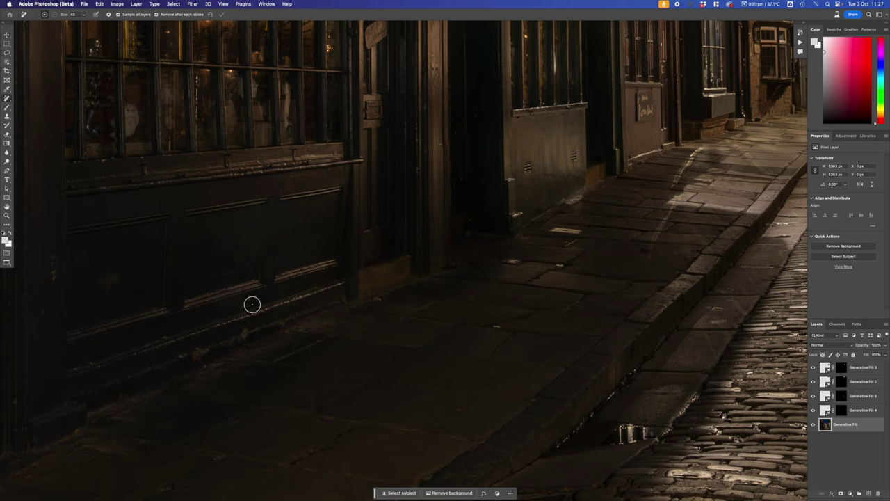
left_click_drag(228, 295, 232, 291)
left_click_drag(238, 289, 215, 296)
Remove the pale cover and small bright specks from the shadowed pavement outside the shop doors.
left_click_drag(624, 311, 422, 172)
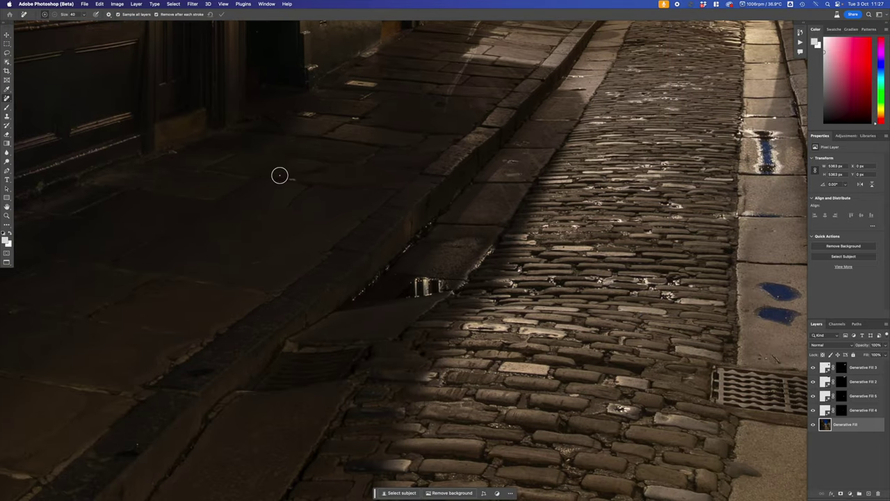
left_click(289, 180)
left_click(170, 153)
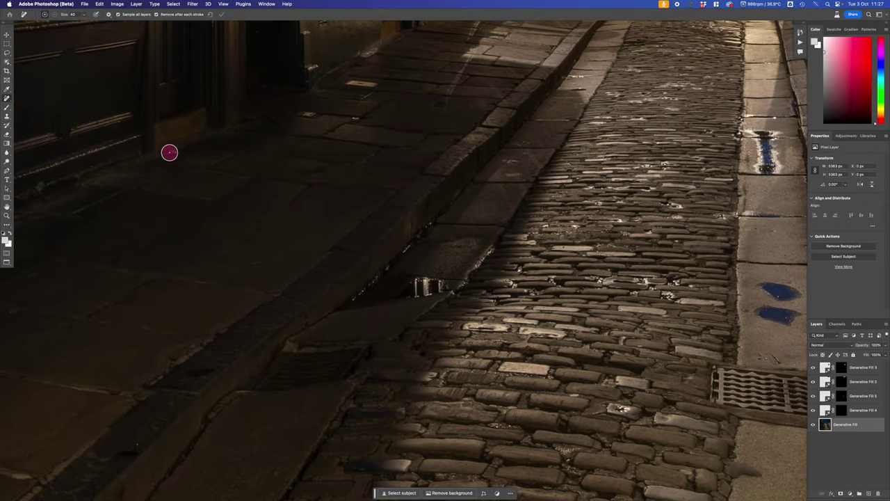
left_click(356, 117)
left_click_drag(351, 84, 373, 86)
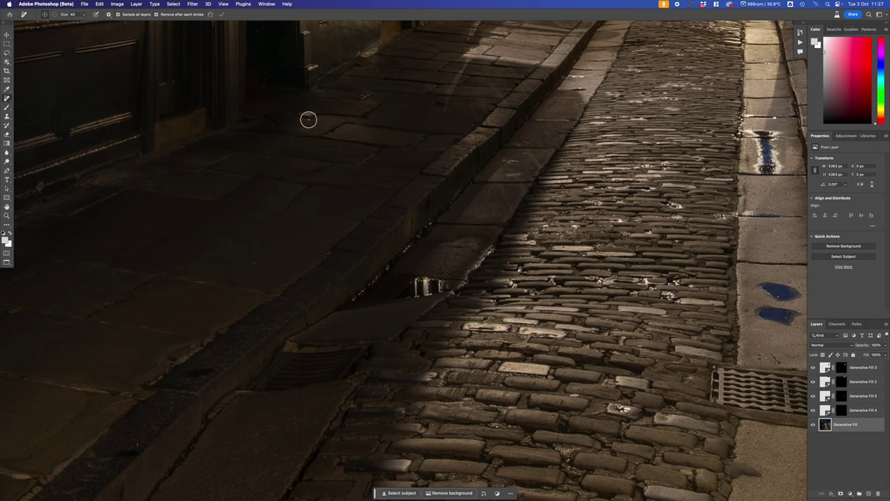
left_click(298, 113)
left_click_drag(299, 113, 313, 114)
Remove the dark drain grate beside the kerb and the small orange litter in the gutter with the Remove Tool.
scroll(433, 105, "down", 5)
scroll(433, 105, "left", 4)
left_click_drag(299, 332, 393, 263)
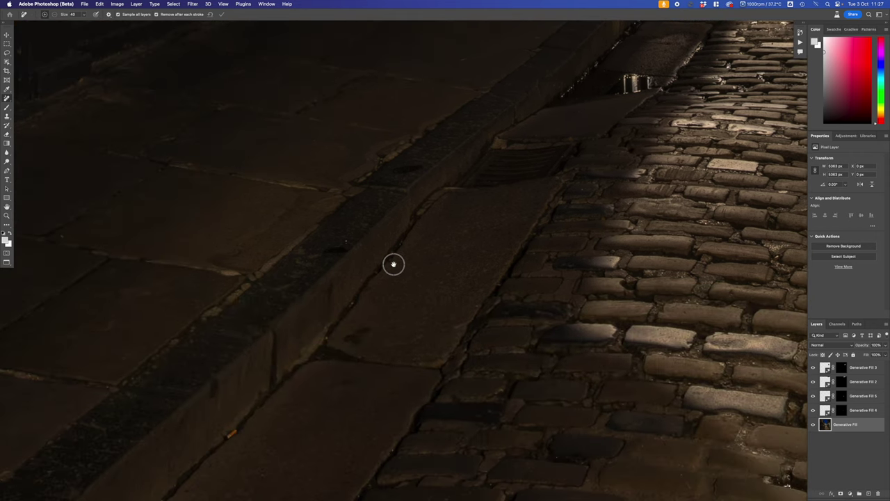
mouse_move(501, 140)
left_mouse_down()
mouse_move(446, 190)
mouse_move(552, 179)
mouse_move(581, 147)
mouse_move(505, 146)
mouse_move(475, 176)
mouse_move(540, 174)
mouse_move(562, 156)
mouse_move(510, 154)
mouse_move(491, 169)
mouse_move(569, 167)
left_mouse_up()
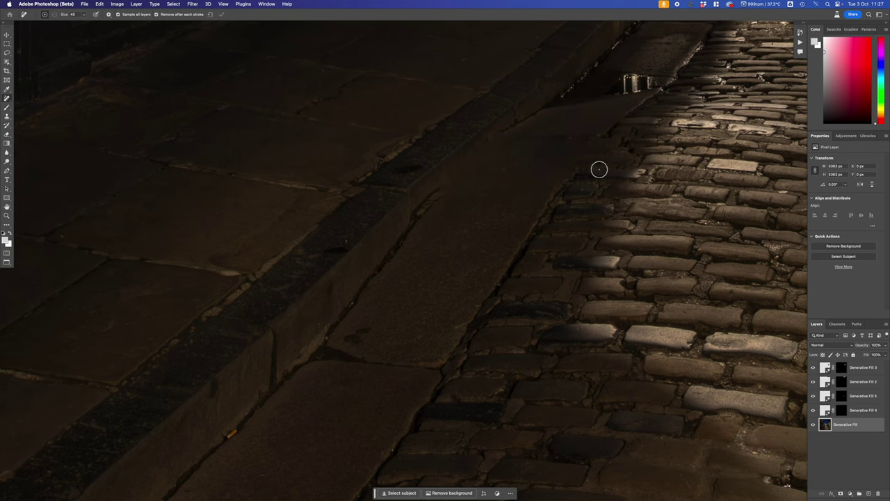
scroll(587, 188, "right", 5)
scroll(587, 189, "down", 2)
mouse_move(67, 371)
left_mouse_down()
mouse_move(59, 376)
mouse_move(65, 368)
left_mouse_up()
Remove the litter at the edge of the cobbles, and the red speck on the drain grating at brush size 25.
scroll(640, 328, "right", 3)
scroll(640, 329, "up", 1)
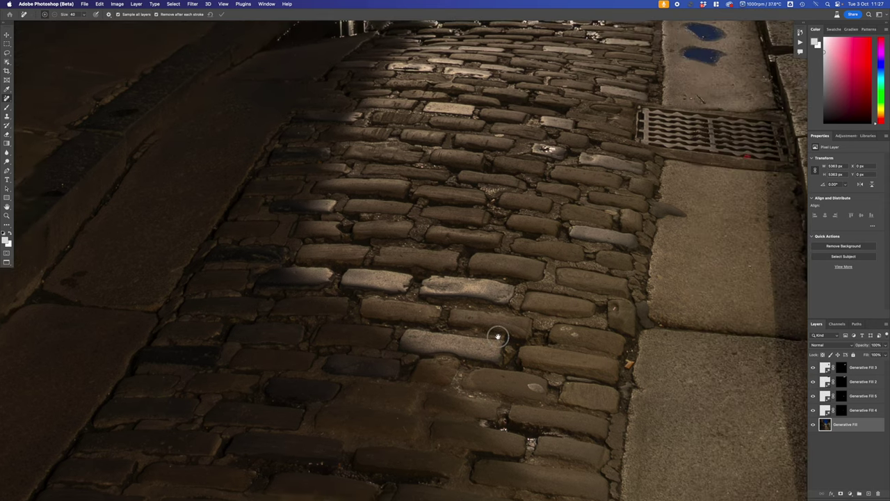
left_click_drag(580, 374, 583, 374)
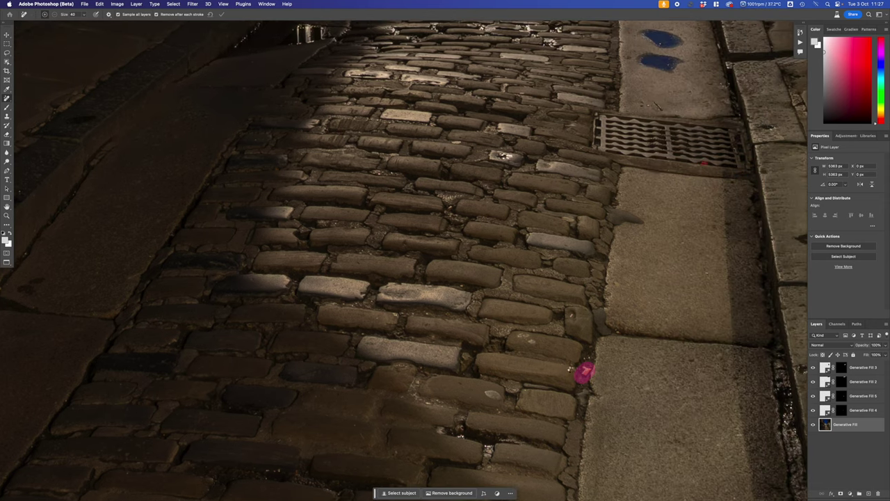
left_click_drag(612, 199, 397, 278)
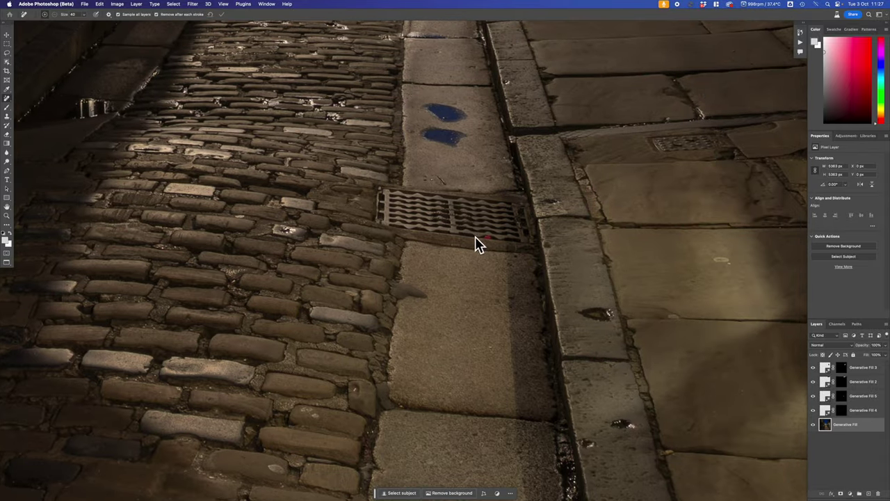
key("bracketleft")
left_click(489, 239)
Remove the two blue puddle reflections from the gutter slab above the drain grating.
scroll(415, 111, "down", 3)
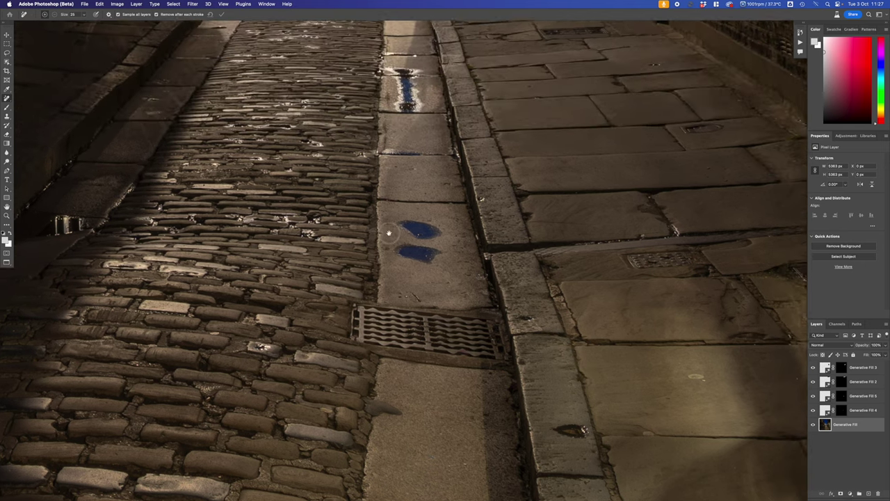
key("bracketright")
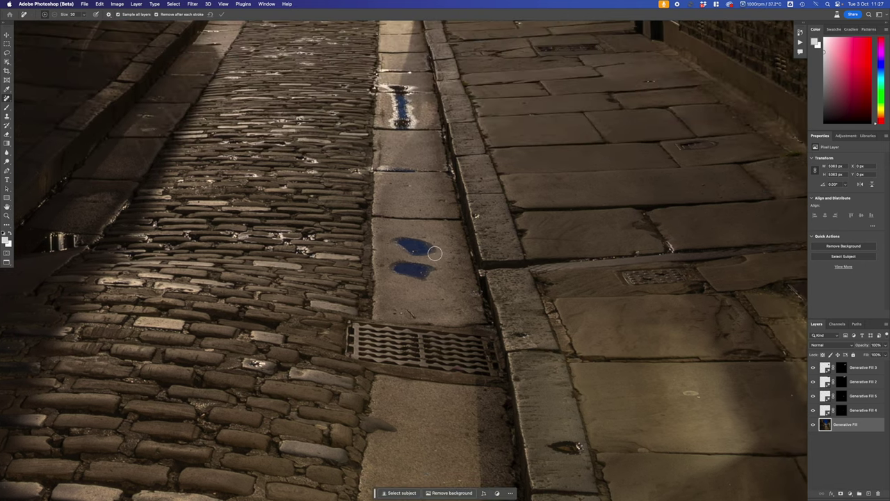
mouse_move(435, 253)
left_mouse_down()
mouse_move(392, 236)
mouse_move(407, 252)
mouse_move(434, 254)
mouse_move(428, 268)
mouse_move(392, 268)
mouse_move(420, 280)
mouse_move(440, 269)
left_mouse_up()
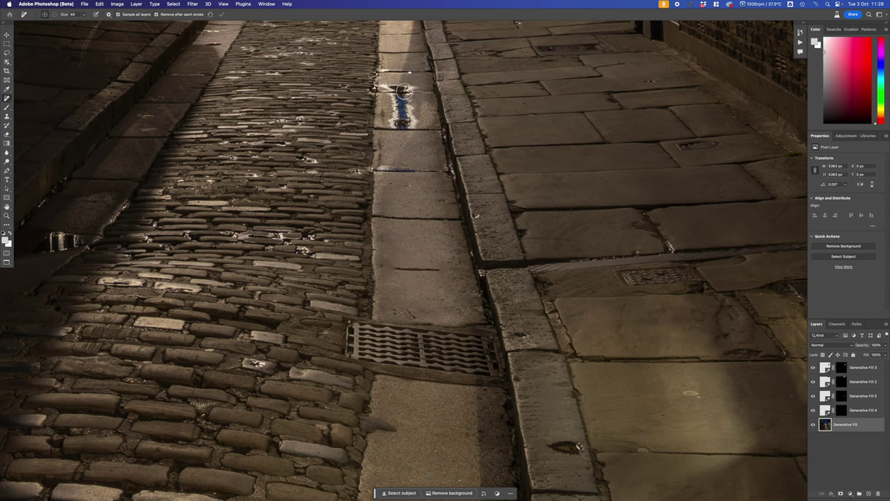
Remove the pale mark, the small metal cover and the dark rectangular utility cover from the flagstones beside the drain grating.
left_click_drag(320, 109, 310, 296)
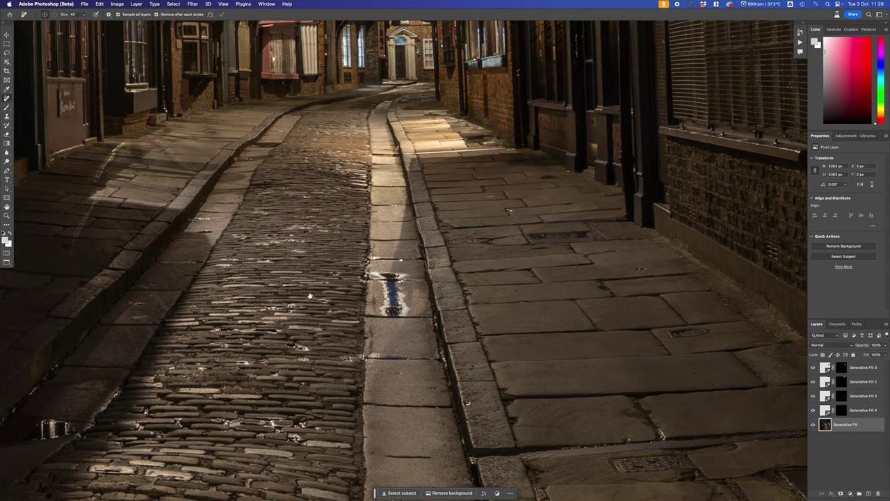
scroll(556, 384, "up", 3)
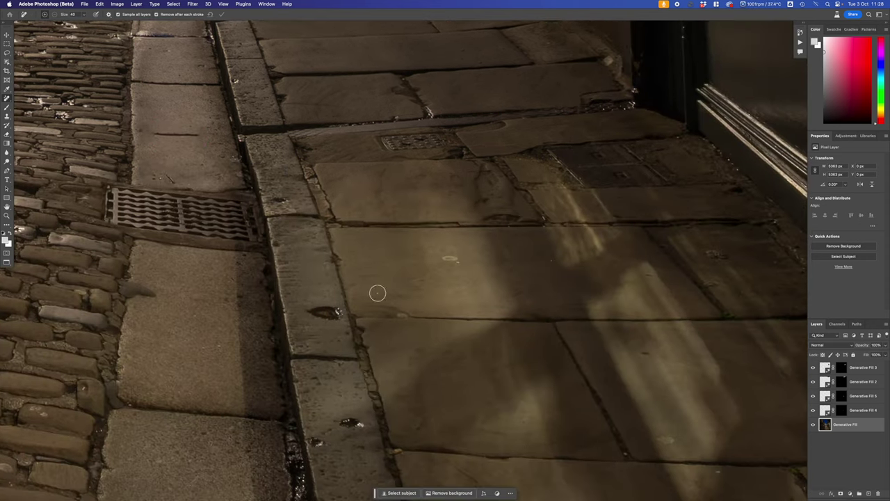
left_click_drag(446, 257, 457, 258)
mouse_move(369, 140)
left_mouse_down()
mouse_move(443, 135)
mouse_move(450, 144)
mouse_move(376, 145)
left_mouse_up()
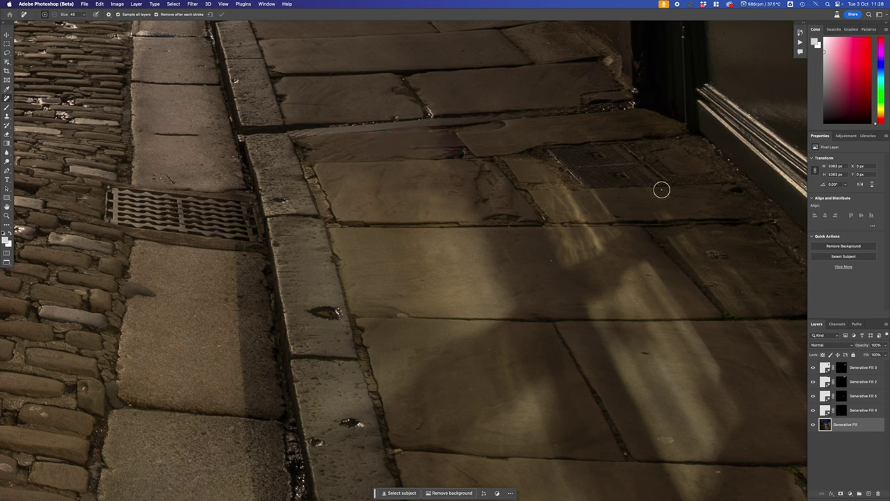
mouse_move(546, 151)
left_mouse_down()
mouse_move(627, 146)
mouse_move(670, 181)
mouse_move(585, 183)
mouse_move(558, 158)
mouse_move(622, 154)
mouse_move(643, 172)
mouse_move(581, 170)
mouse_move(631, 163)
left_mouse_up()
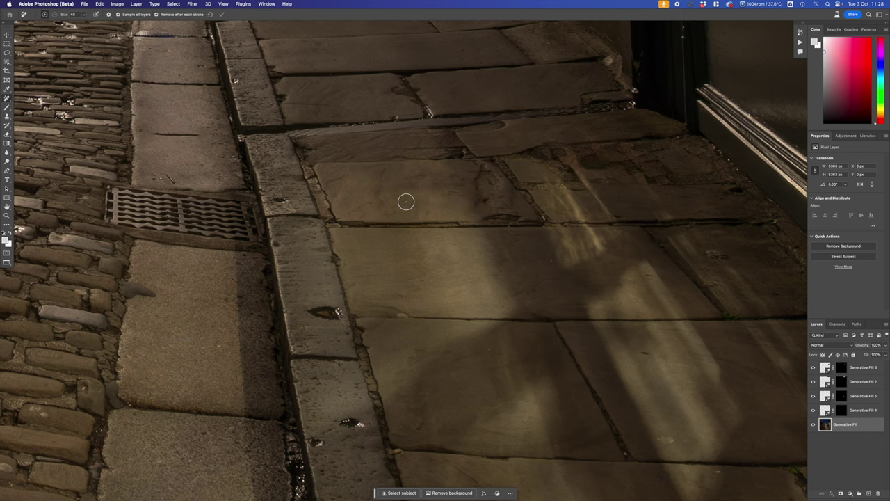
Remove the small round fitting from the flagstone near the dark shopfront's base with the Remove Tool.
left_click_drag(423, 290, 308, 55)
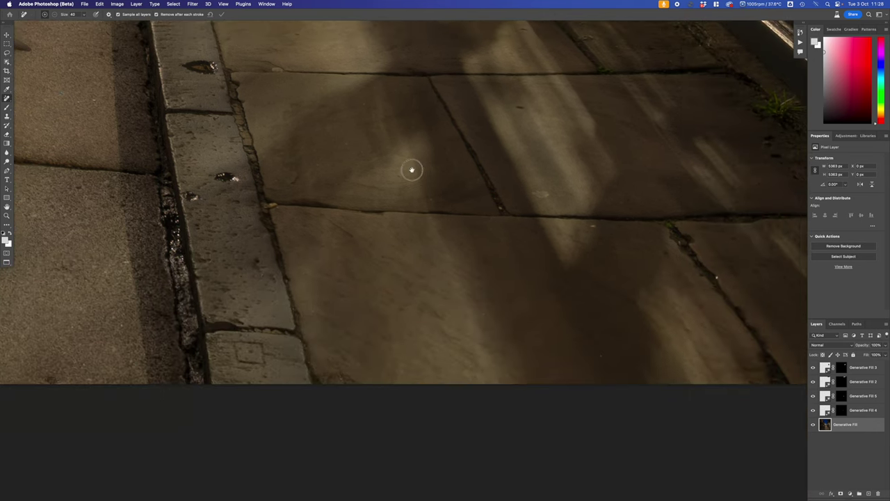
left_click_drag(487, 147, 203, 234)
scroll(429, 357, "left", 5)
scroll(429, 358, "up", 3)
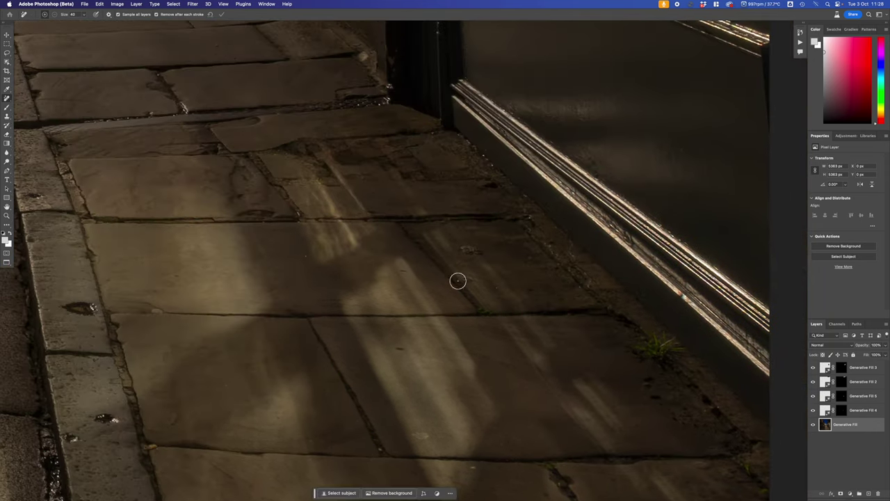
left_click_drag(463, 253, 494, 253)
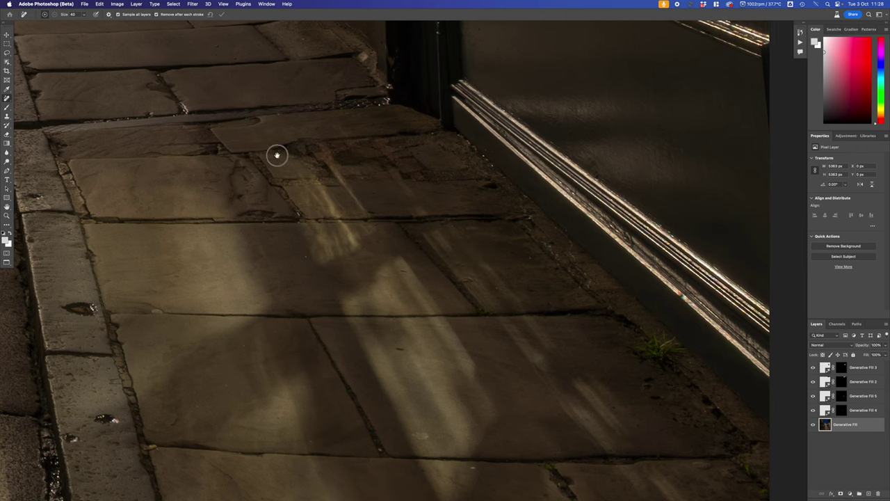
Remove the curled leaf and small specks from the dark paving in the near corner and beside the shop base.
left_click_drag(276, 155, 394, 392)
scroll(342, 272, "down", 5)
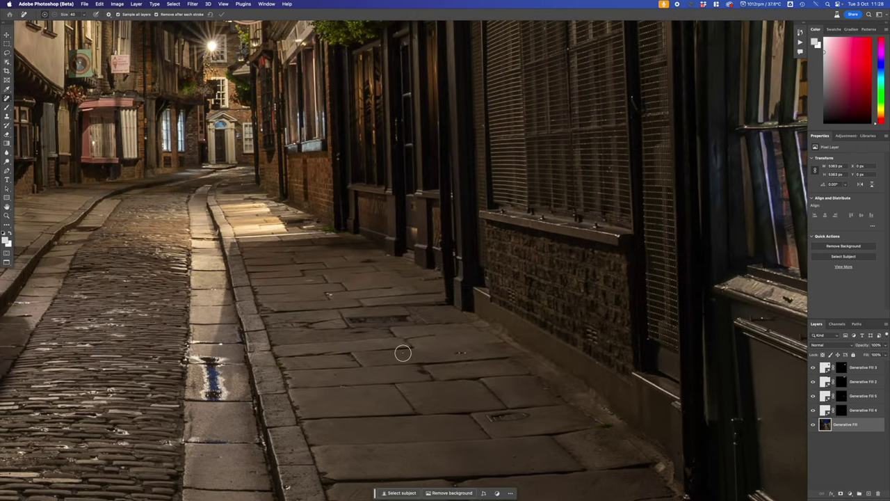
scroll(243, 292, "left", 5)
scroll(243, 292, "down", 2)
left_click_drag(184, 366, 502, 219)
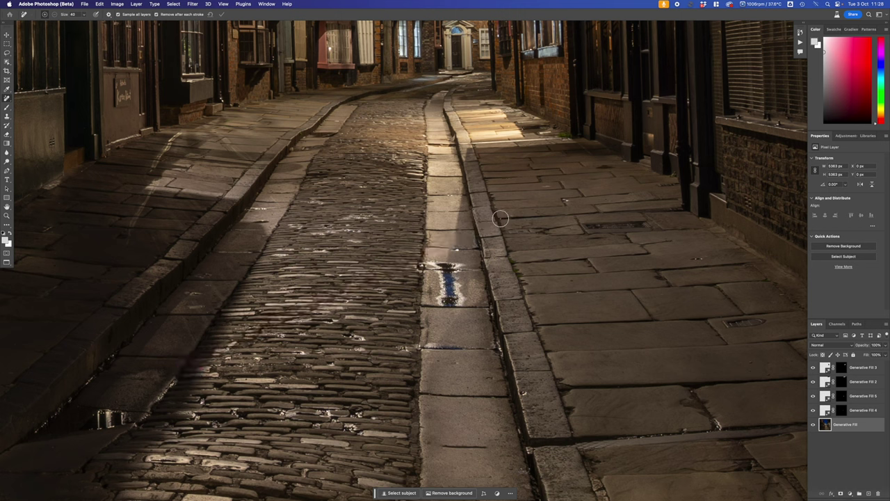
scroll(179, 265, "up", 5)
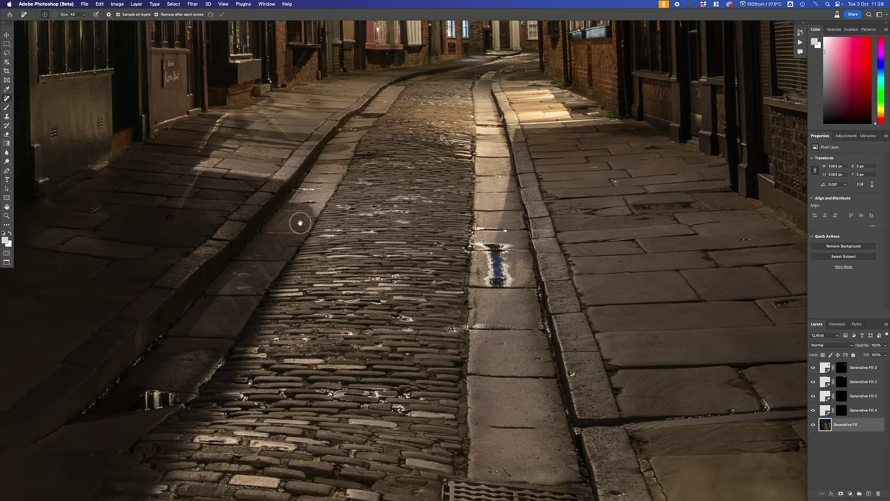
left_click_drag(149, 318, 257, 341)
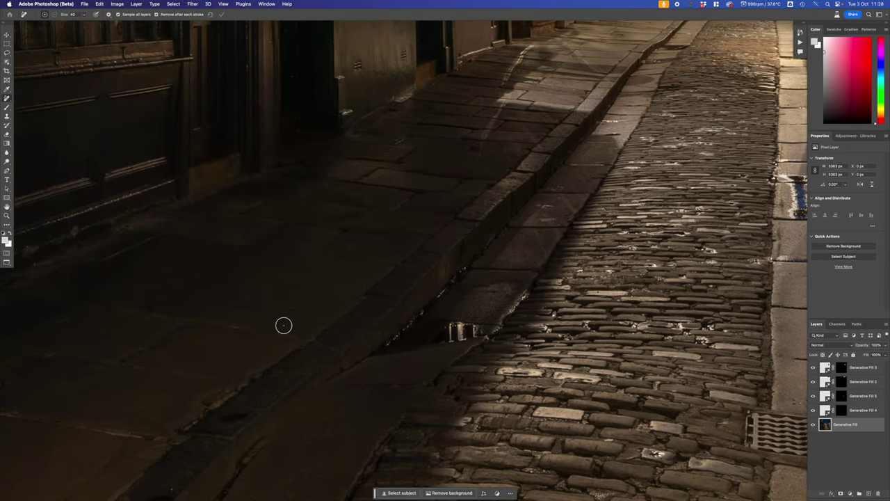
left_click(288, 308)
scroll(209, 348, "up", 5)
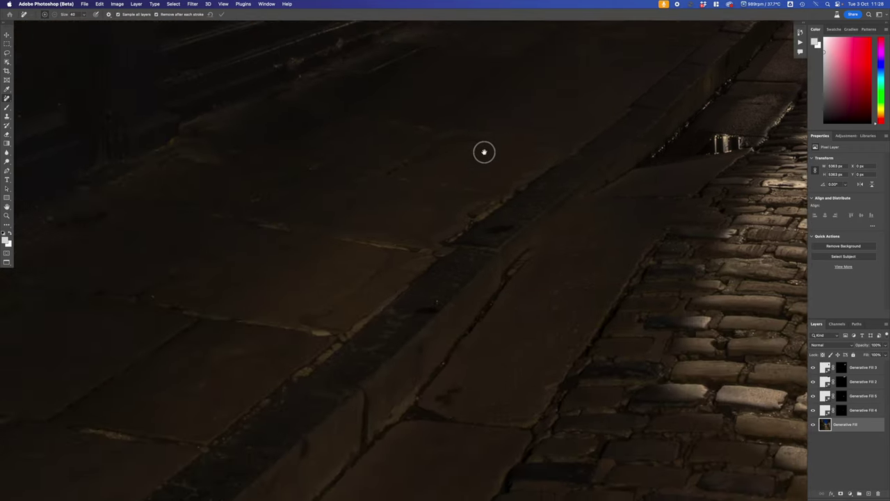
scroll(308, 239, "up", 3)
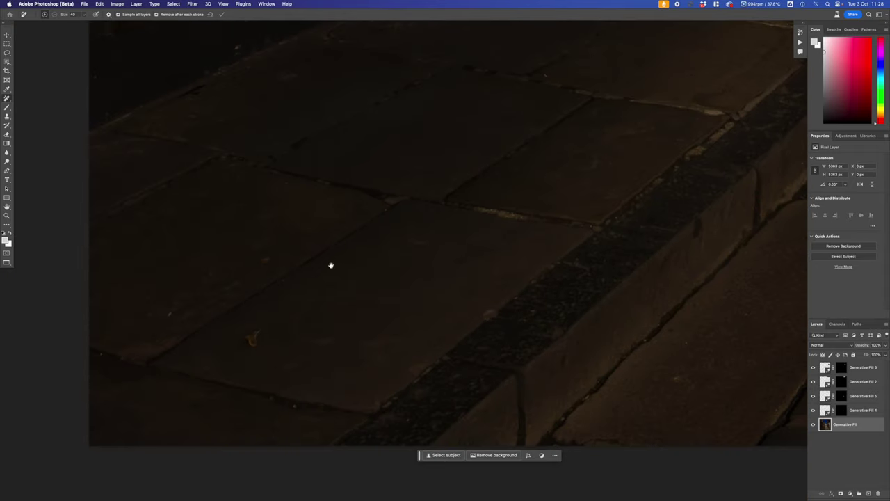
left_click(254, 339)
scroll(377, 138, "down", 4)
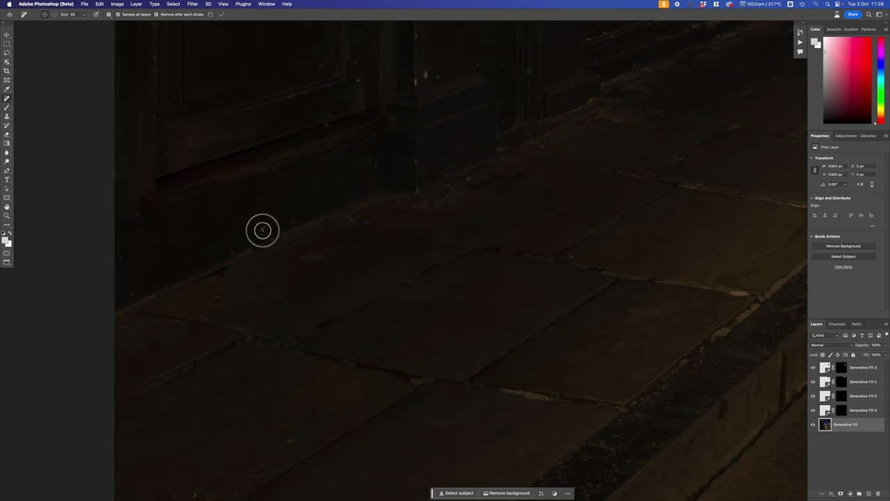
left_click(470, 182)
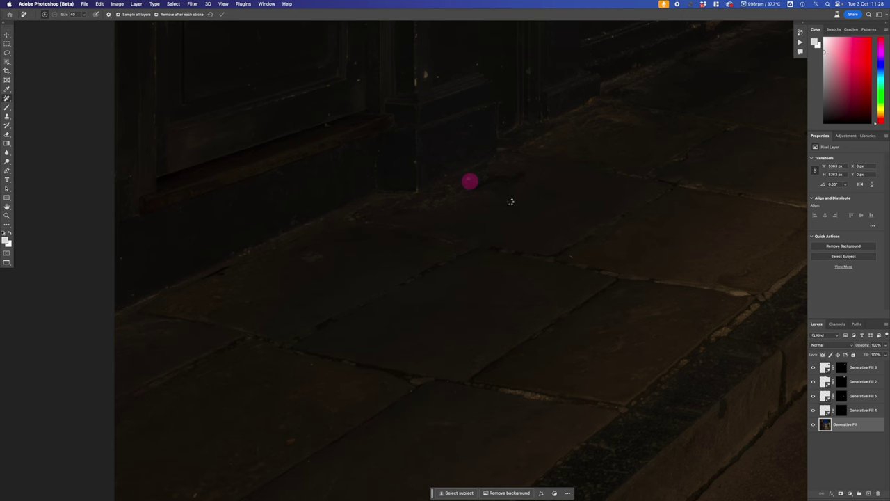
scroll(394, 397, "up", 4)
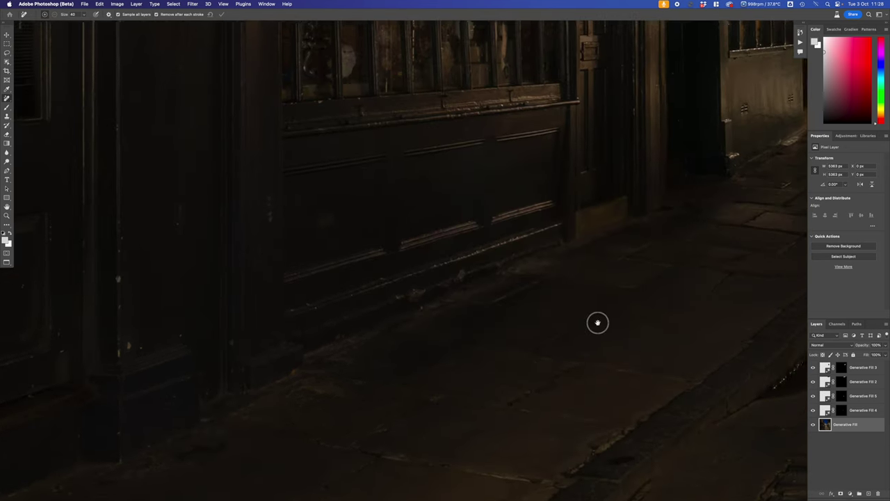
scroll(394, 408, "down", 4)
scroll(501, 332, "down", 4)
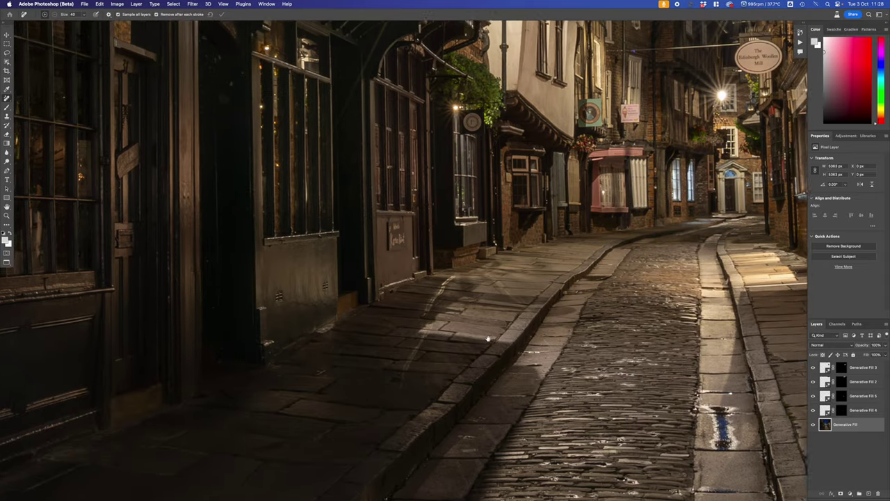
scroll(488, 338, "down", 3)
scroll(539, 317, "up", 4)
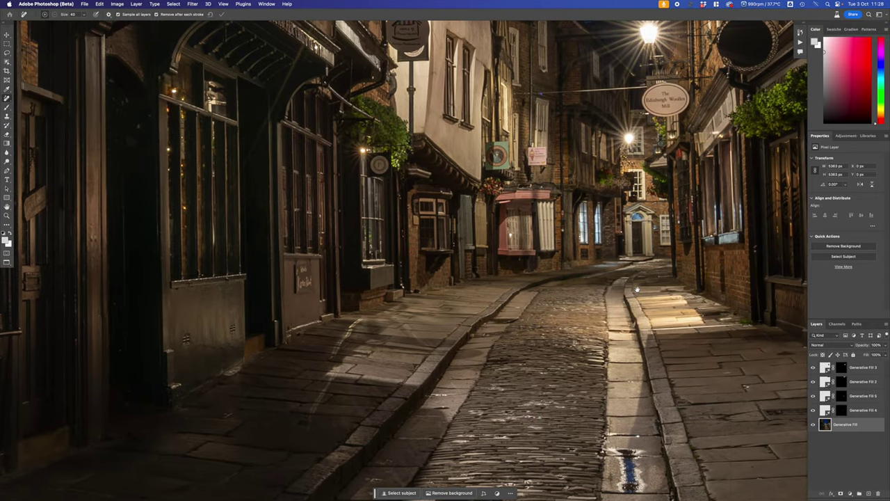
Remove the thin vertical line and the small mark on the plaster wall beside the Quills hanging sign with the Remove Tool.
scroll(638, 343, "right", 5)
scroll(638, 344, "down", 3)
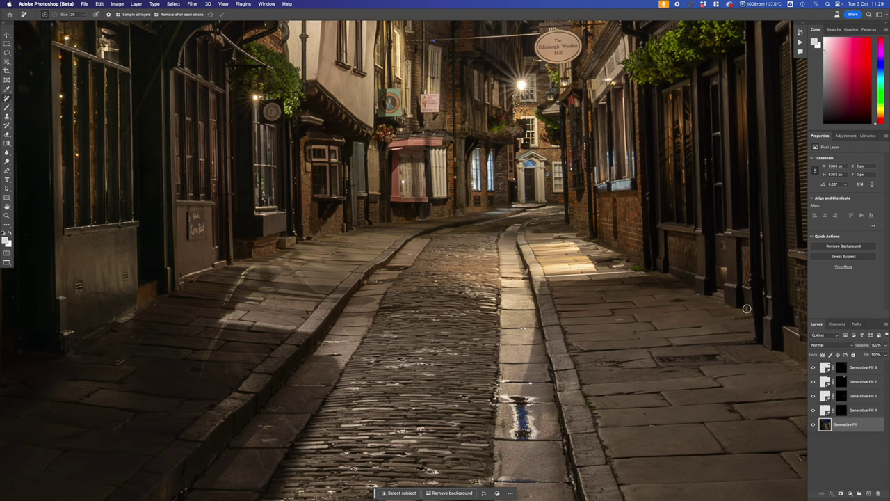
scroll(359, 263, "up", 5)
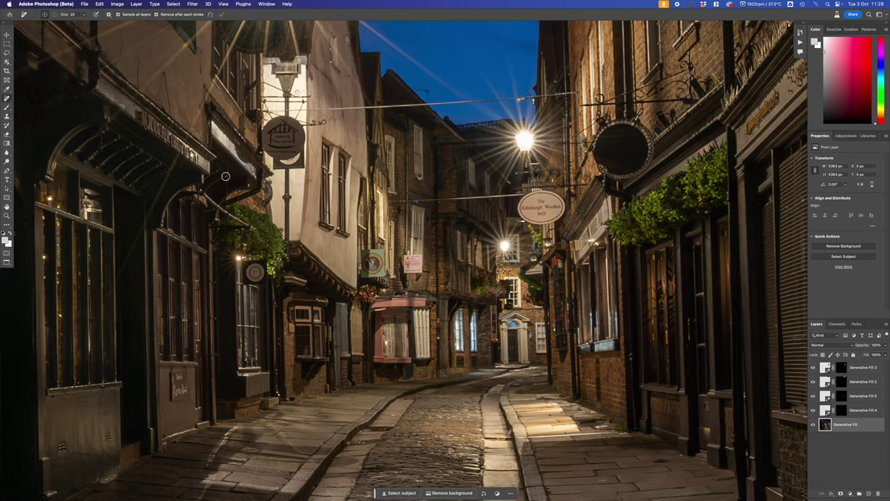
scroll(335, 95, "up", 4)
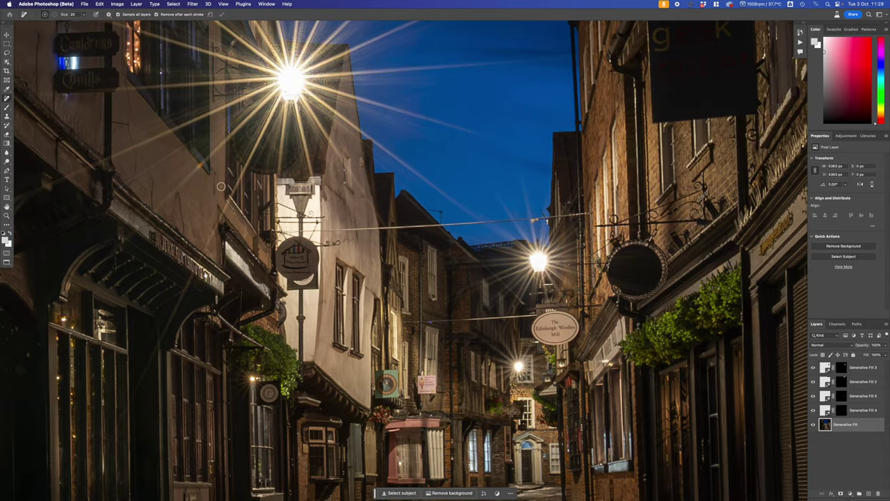
left_click_drag(172, 169, 258, 259)
left_click_drag(123, 122, 123, 187)
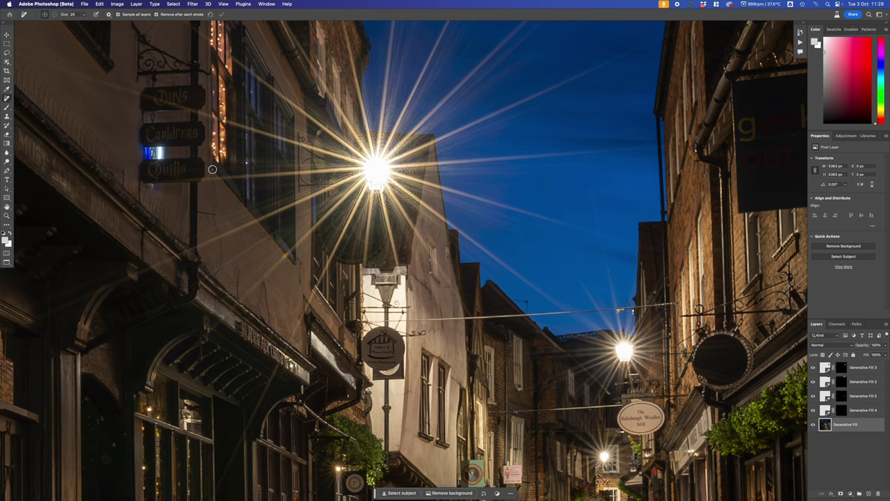
left_click_drag(212, 169, 216, 273)
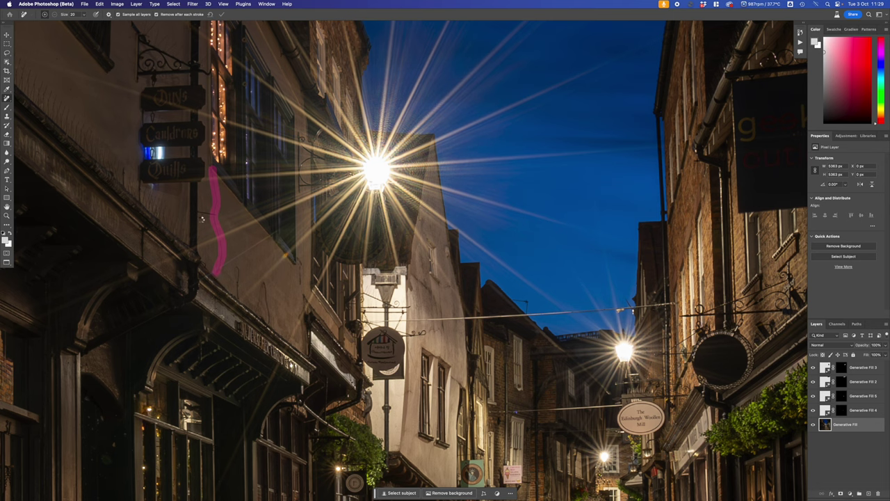
left_click_drag(205, 215, 215, 228)
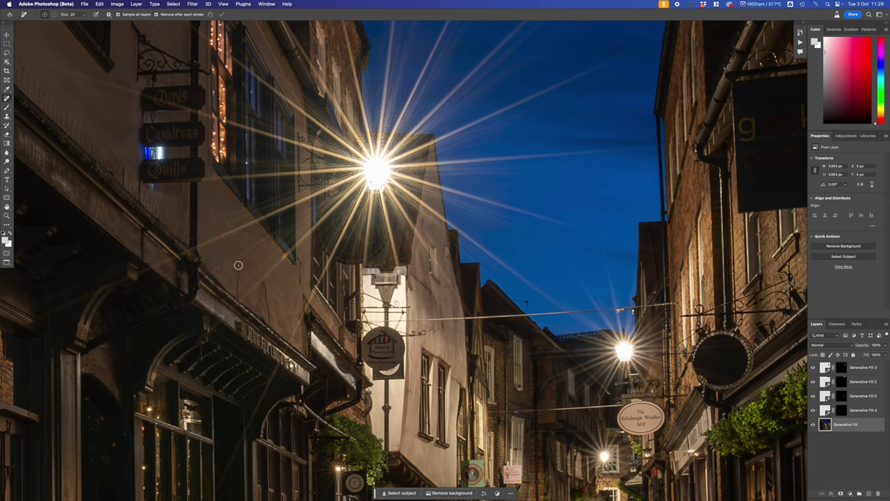
Remove the remaining thin vertical marks from the plaster above the shopfront fascia and around the Quills sign.
mouse_move(238, 265)
left_mouse_down()
mouse_move(238, 298)
mouse_move(263, 283)
mouse_move(268, 322)
left_mouse_up()
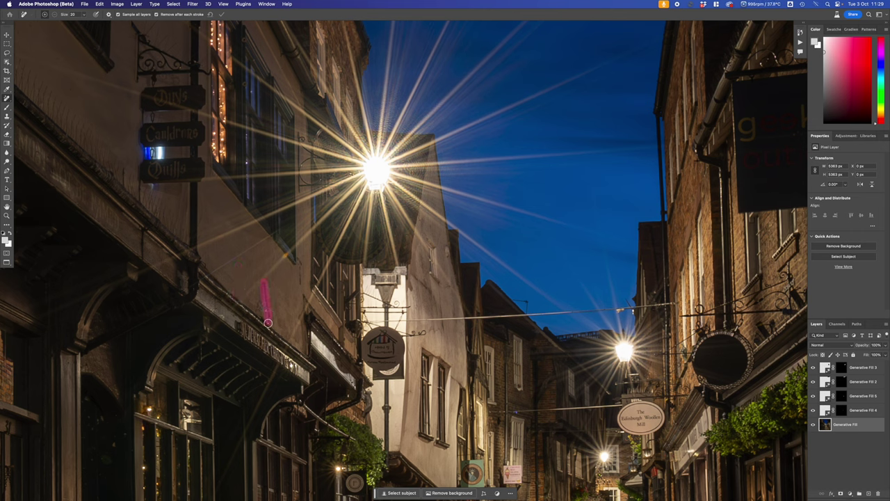
left_click_drag(142, 227, 144, 263)
left_click_drag(139, 184, 140, 204)
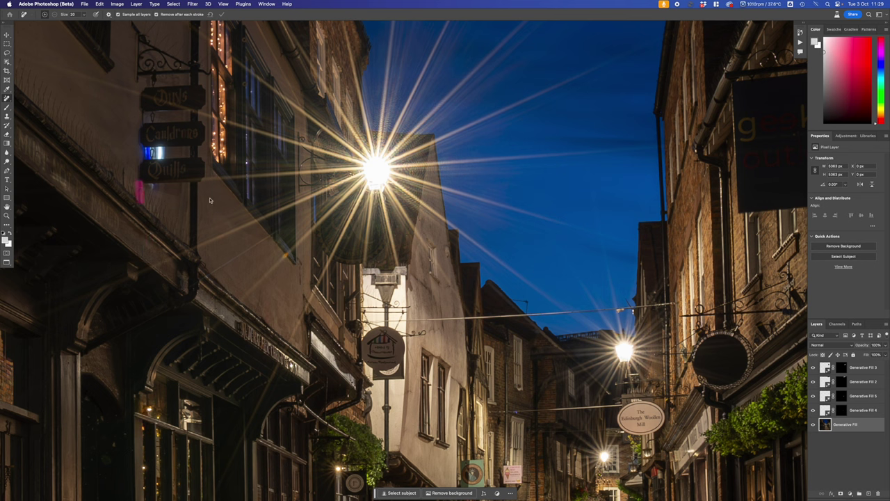
left_click_drag(124, 165, 124, 187)
Inspect the dark upper facade around the Wands, Robes and Brooms signs and the cauldron-shaped shop signs for blemishes.
scroll(295, 274, "up", 5)
scroll(295, 274, "left", 3)
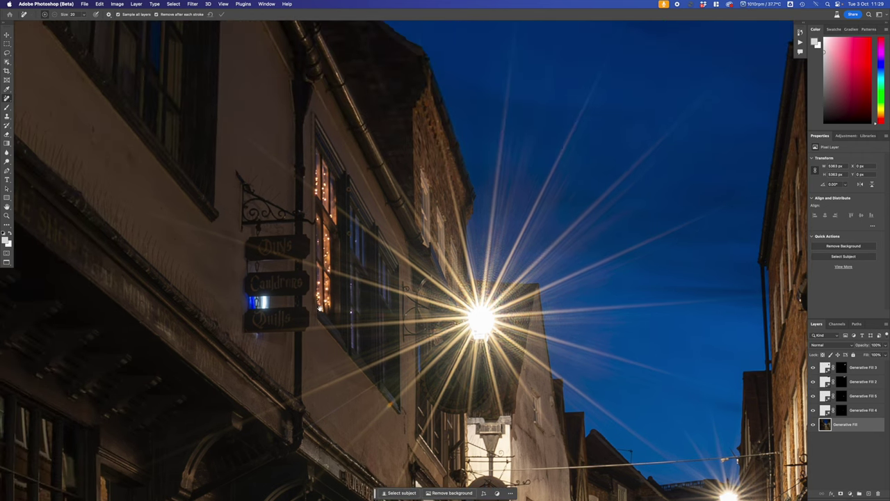
left_click_drag(235, 107, 378, 247)
left_click_drag(233, 175, 427, 331)
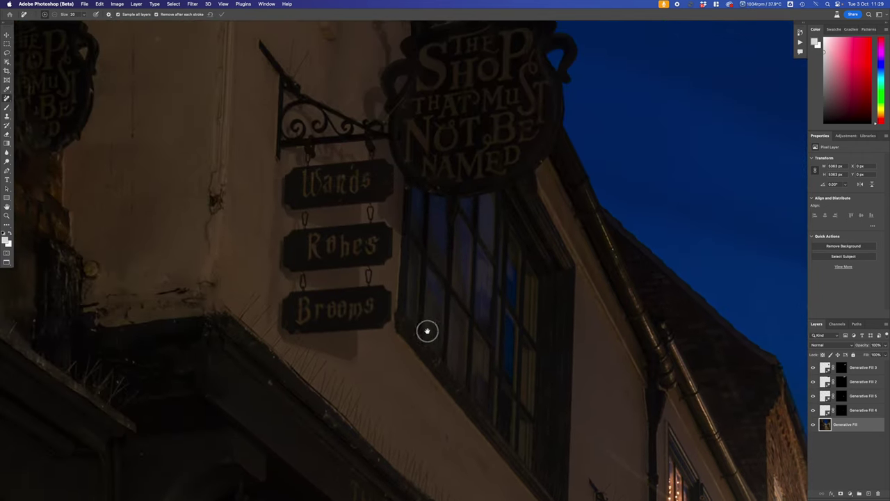
left_click_drag(258, 179, 282, 309)
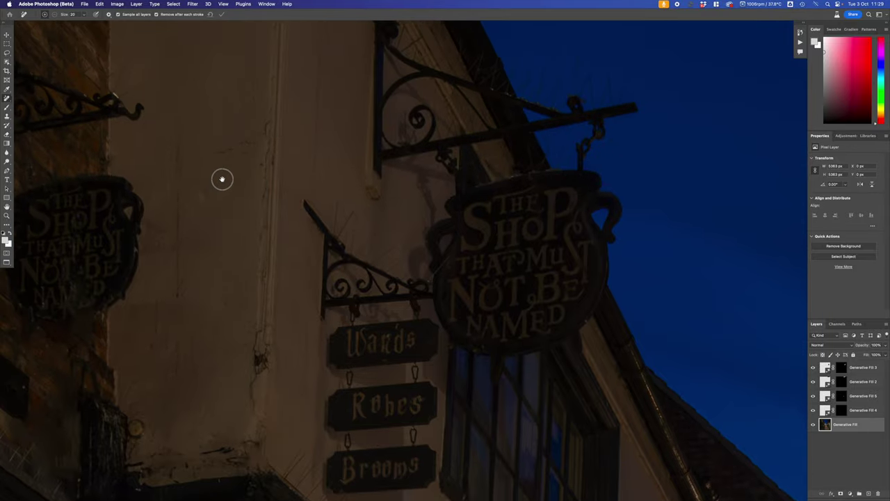
left_click_drag(213, 149, 244, 300)
left_click_drag(222, 178, 233, 94)
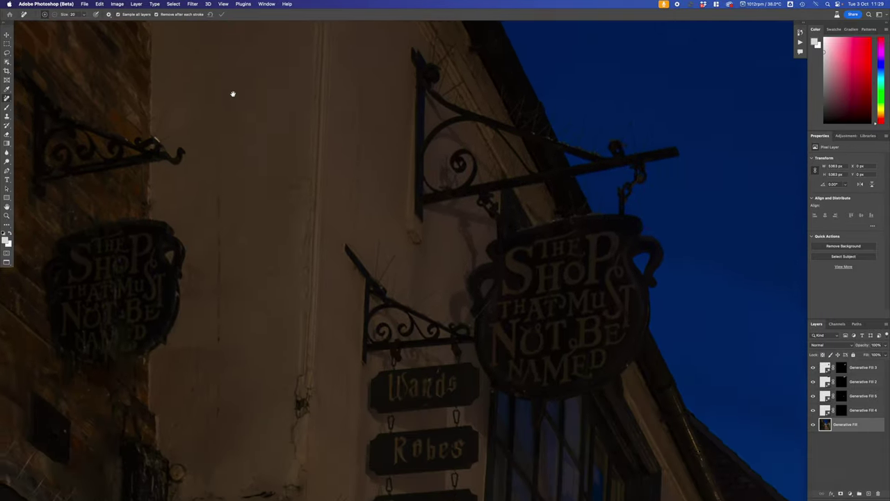
mouse_move(284, 135)
left_mouse_down()
mouse_move(283, 119)
mouse_move(285, 160)
mouse_move(286, 133)
left_mouse_up()
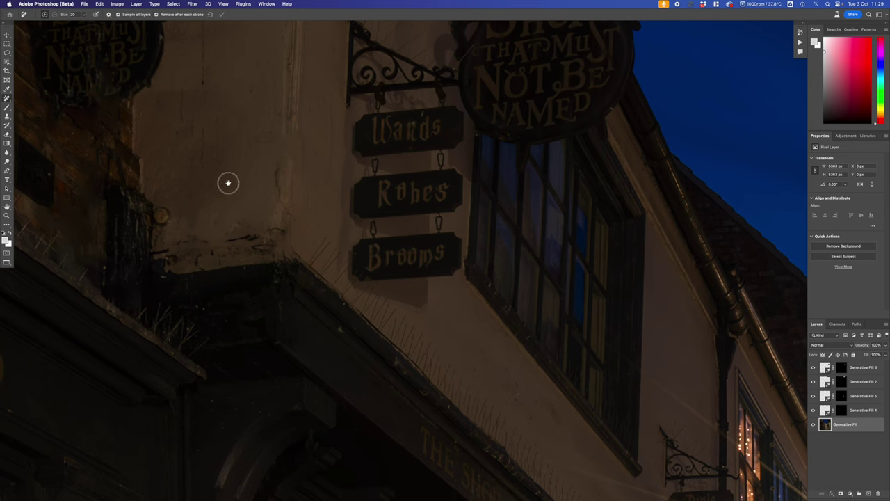
Examine the retouched street photo, from the hanging shop signs and windows up close to the sky between the rooftops.
left_click_drag(228, 183, 304, 93)
left_click_drag(195, 141, 174, 4)
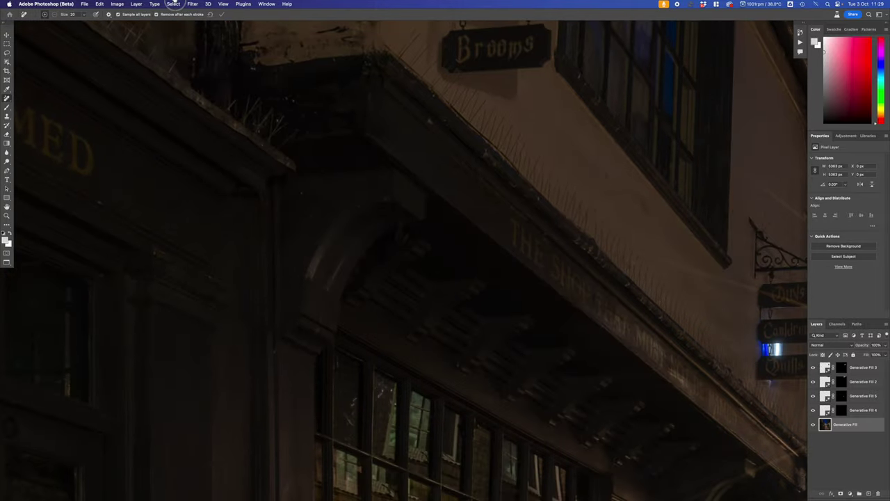
left_click_drag(165, 207, 171, 4)
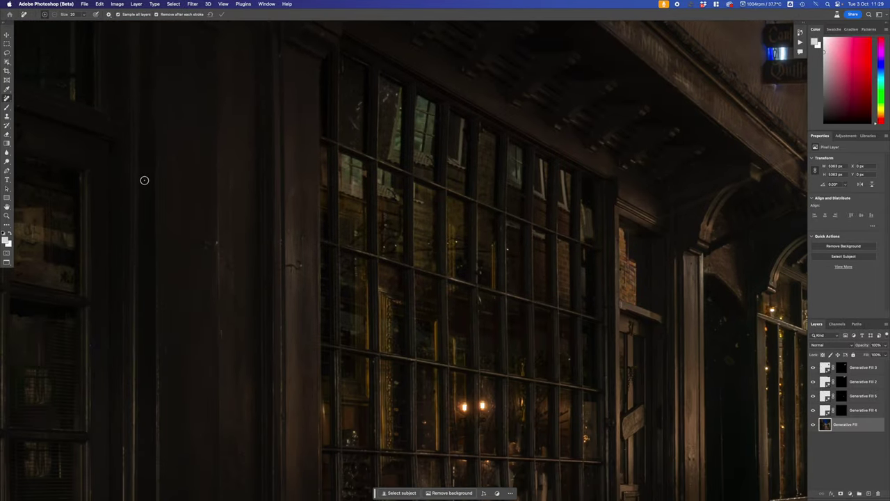
key("super+minus")
key("super+minus")
key("super+minus")
key("super+minus")
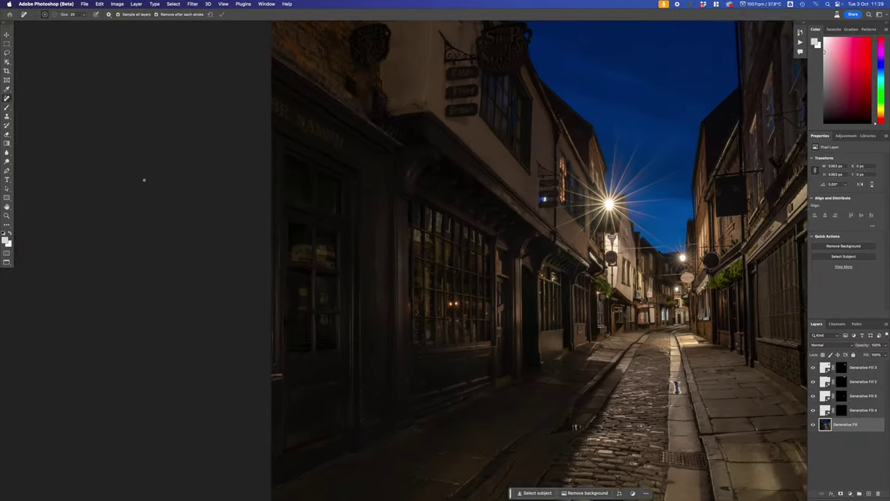
scroll(433, 263, "right", 10)
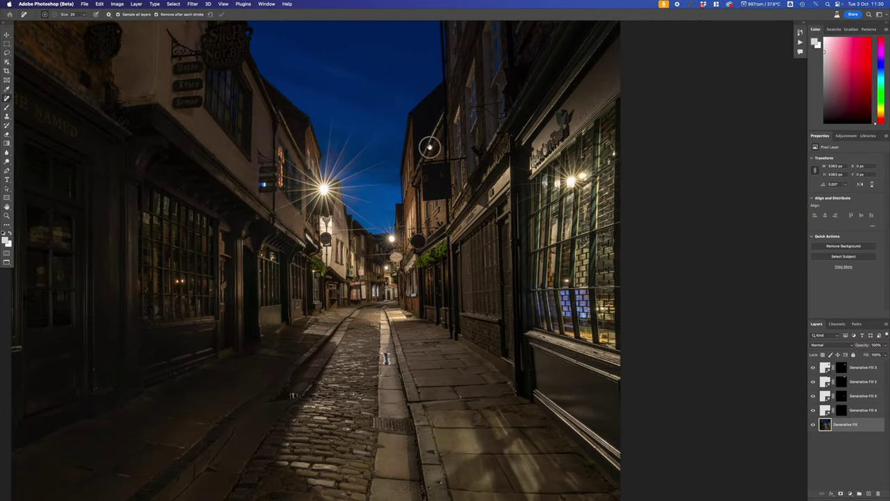
left_click_drag(429, 146, 341, 267)
left_click_drag(437, 127, 453, 171)
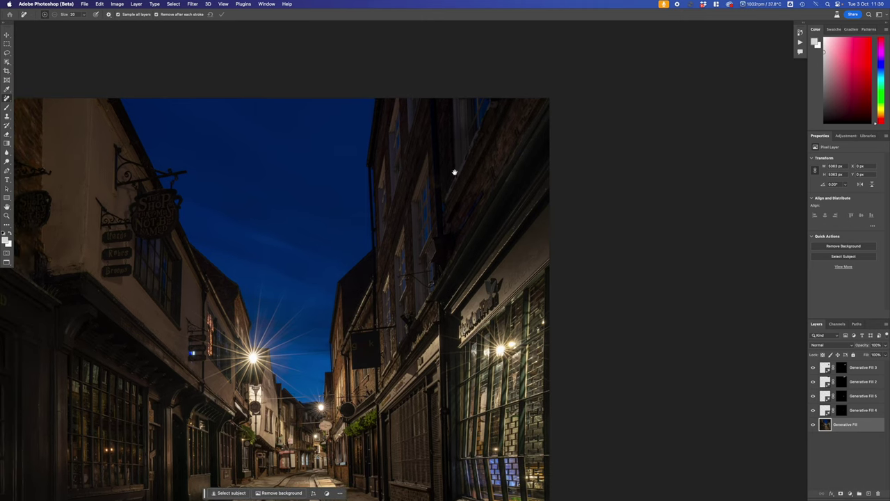
left_click_drag(304, 218, 330, 187)
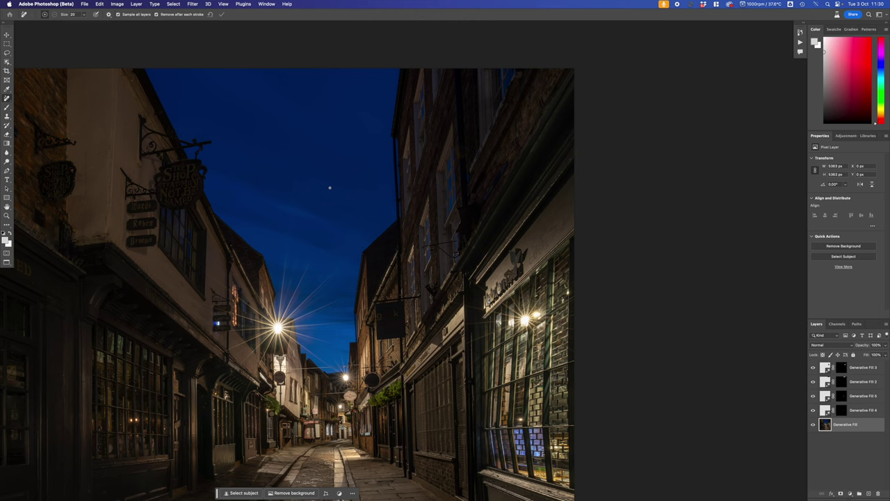
Open Sky Replacement for the street photo and position its dialog clear of the image.
left_click(100, 4)
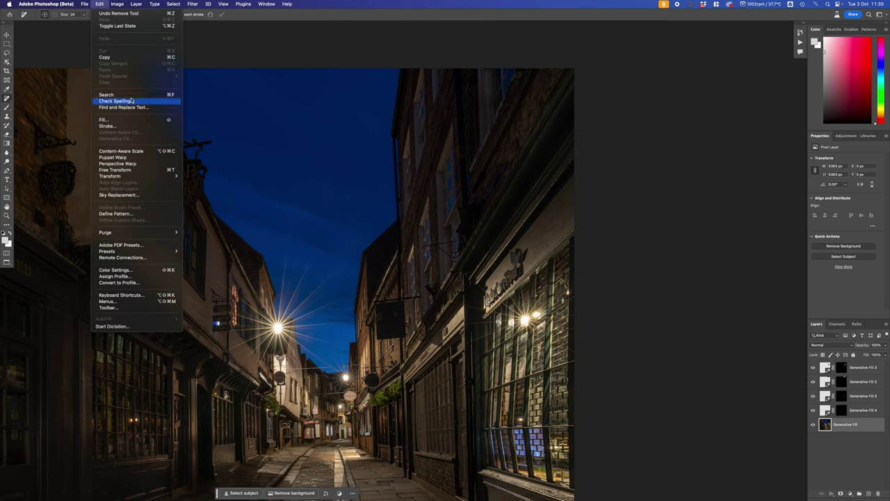
left_click(136, 195)
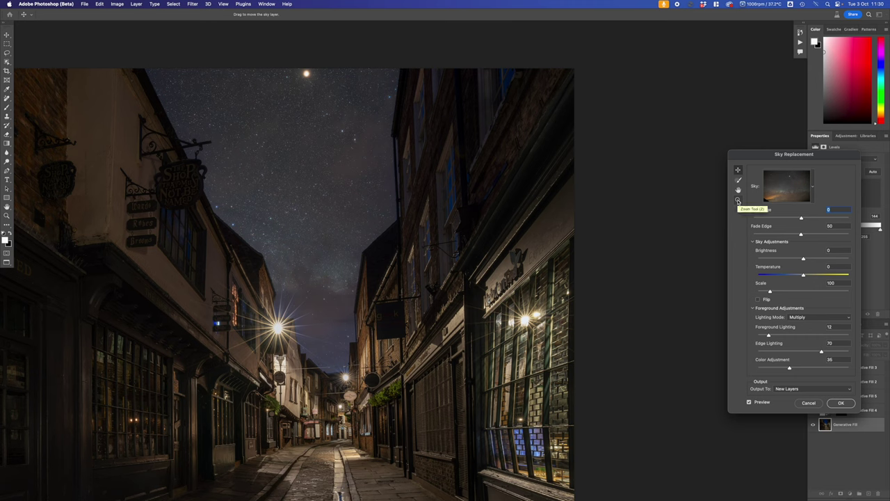
left_click_drag(804, 160, 721, 144)
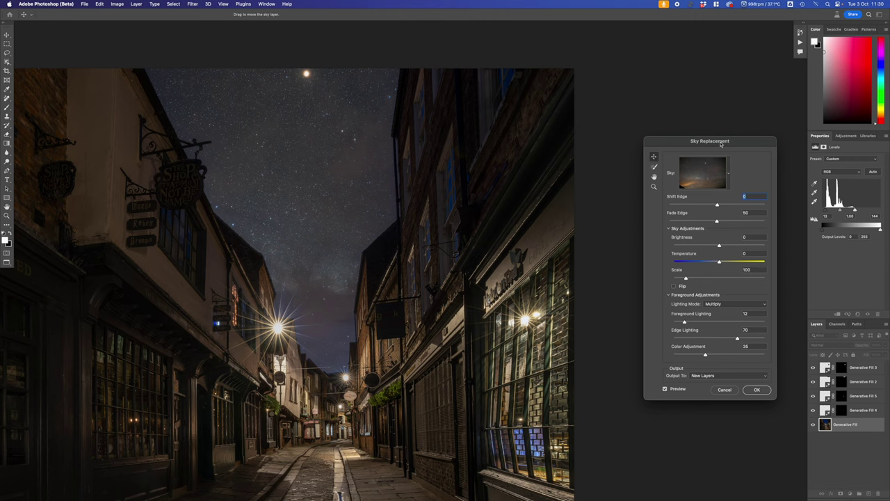
left_click_drag(746, 142, 759, 94)
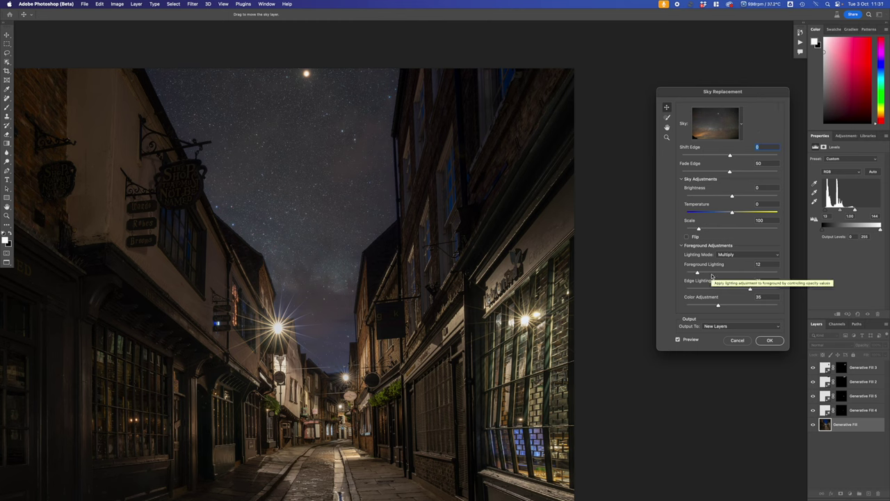
left_click_drag(742, 95, 674, 77)
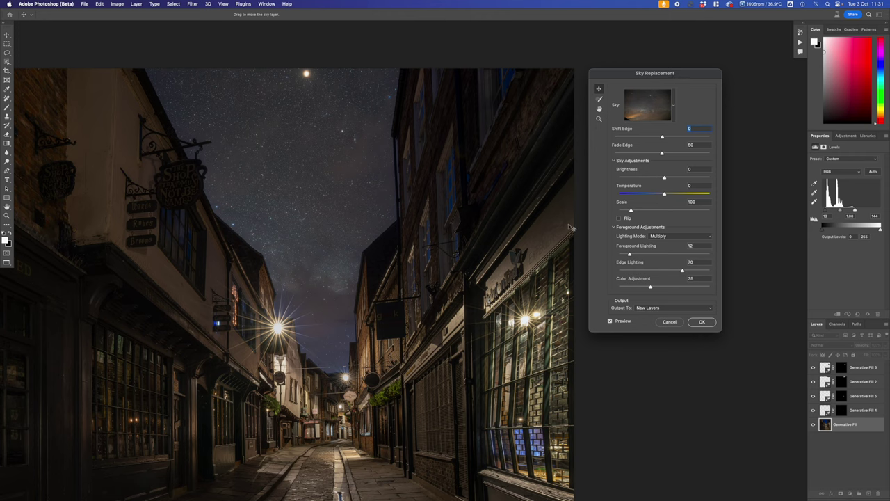
left_click_drag(671, 74, 756, 69)
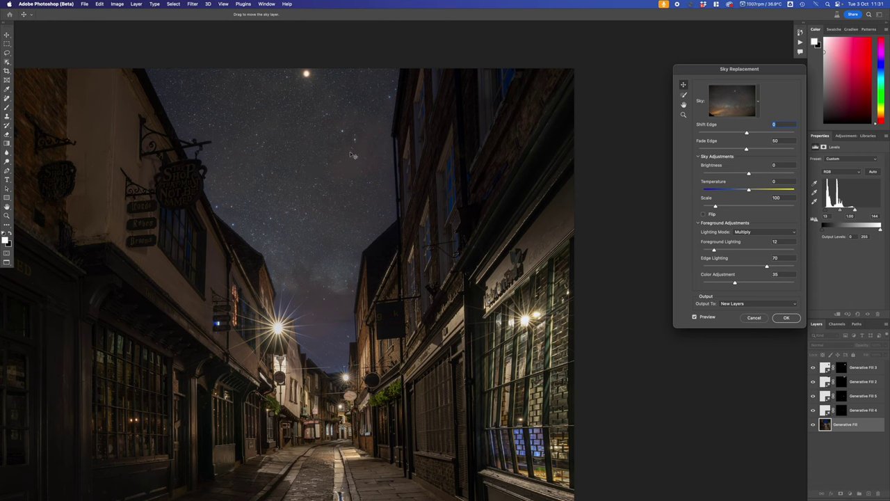
Reposition the starry replacement sky so its brightest star sits high between the rooftops, near the right-hand building.
left_click_drag(322, 151, 322, 201)
left_click_drag(281, 151, 214, 136)
left_click_drag(269, 149, 387, 111)
left_click_drag(324, 162, 320, 199)
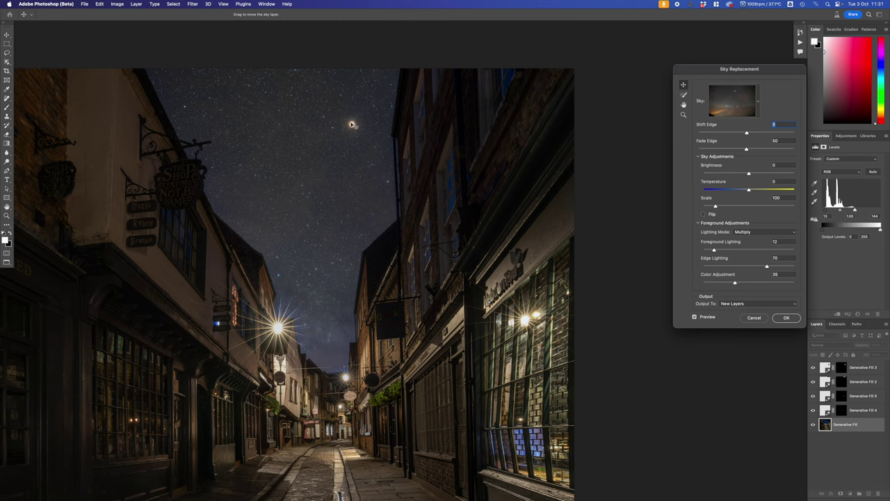
mouse_move(287, 167)
left_mouse_down()
mouse_move(334, 207)
mouse_move(294, 156)
left_mouse_up()
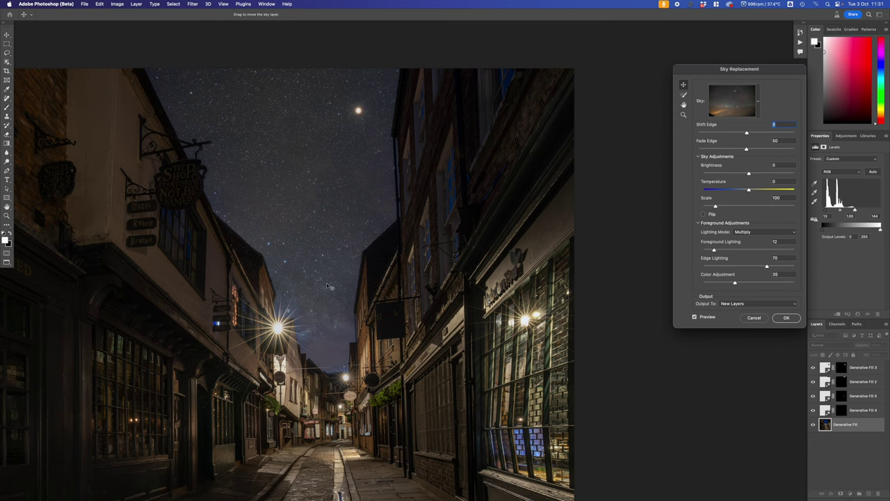
left_click_drag(346, 202, 285, 187)
mouse_move(340, 207)
left_mouse_down()
mouse_move(285, 211)
mouse_move(312, 217)
mouse_move(299, 220)
mouse_move(243, 205)
left_mouse_up()
left_click_drag(342, 198, 384, 240)
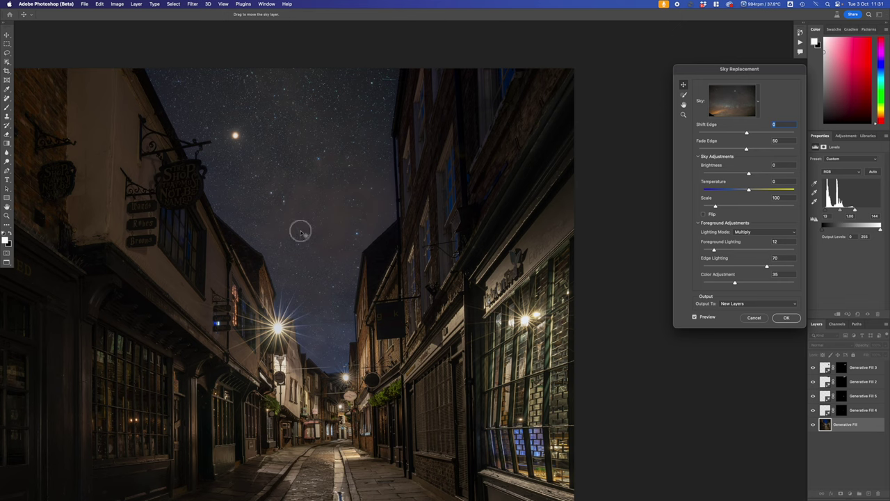
left_click_drag(300, 230, 412, 215)
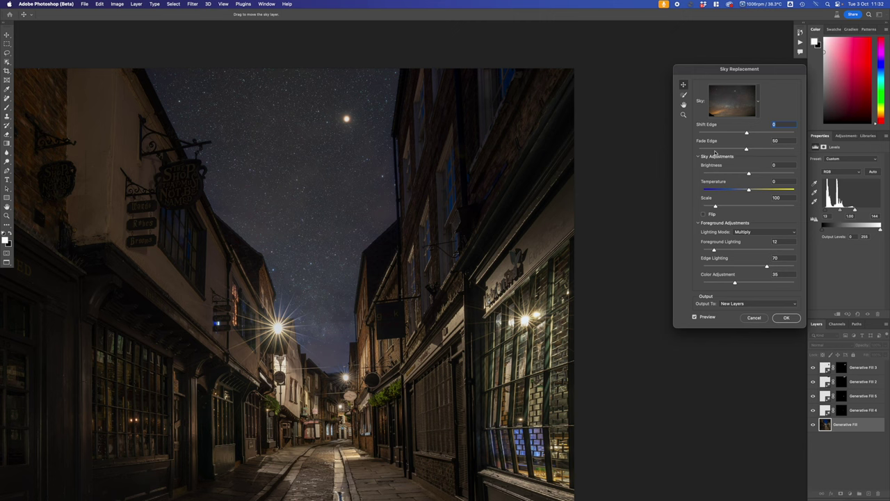
Try different sky mask edge shifts and settle on a Shift Edge of 35.
left_click(724, 133)
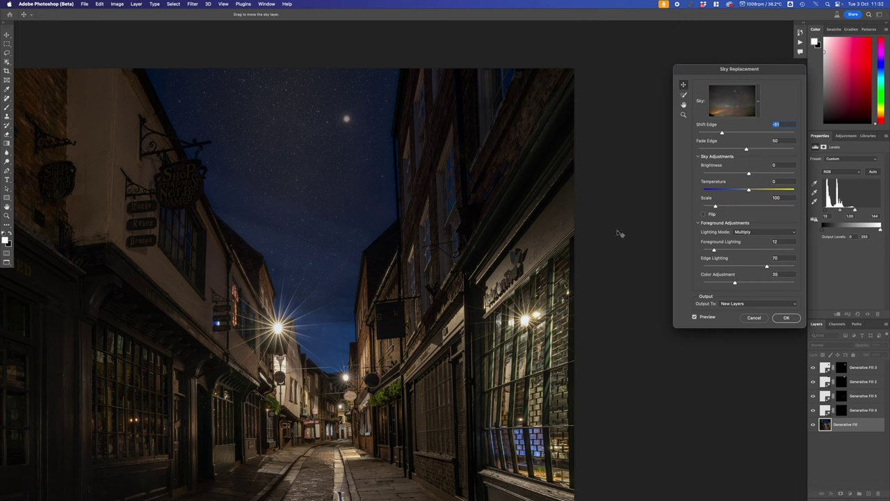
left_click_drag(733, 133, 761, 134)
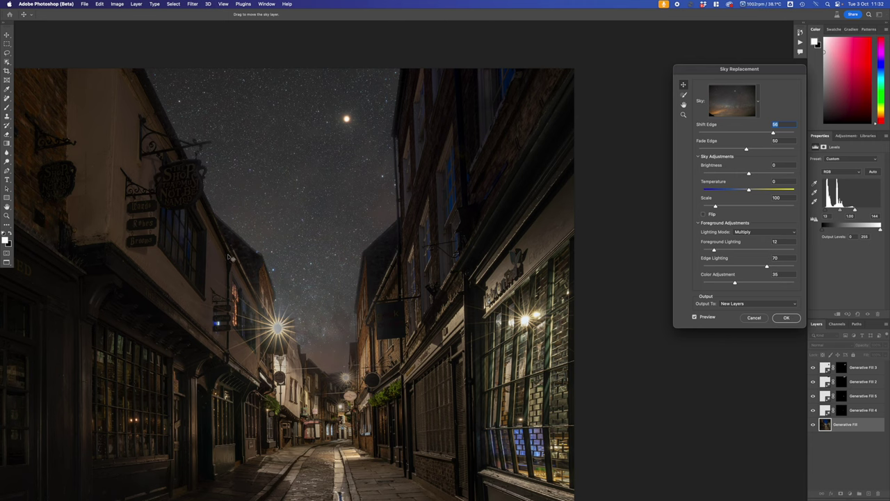
left_click(760, 134)
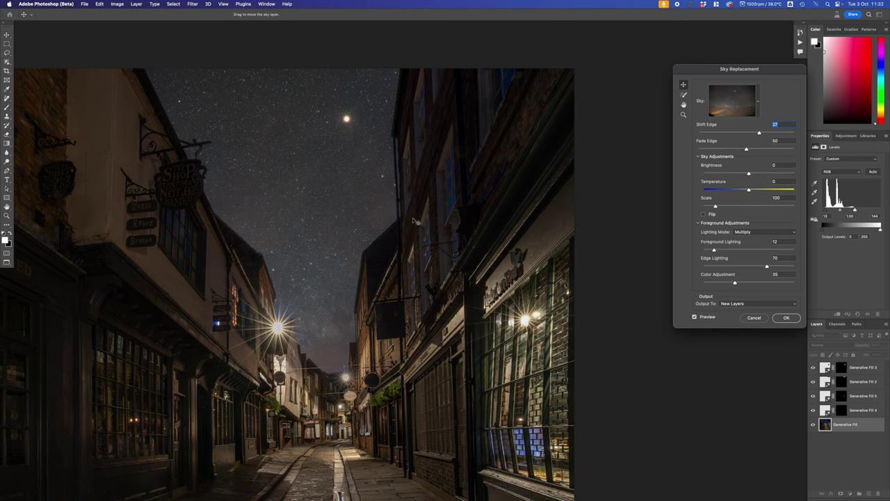
left_click(765, 134)
left_click_drag(765, 133, 763, 134)
Set the sky's Fade Edge to 43 and its Temperature to 10.
left_click(766, 149)
left_click_drag(721, 151, 715, 150)
left_click_drag(737, 150, 742, 150)
left_click(754, 191)
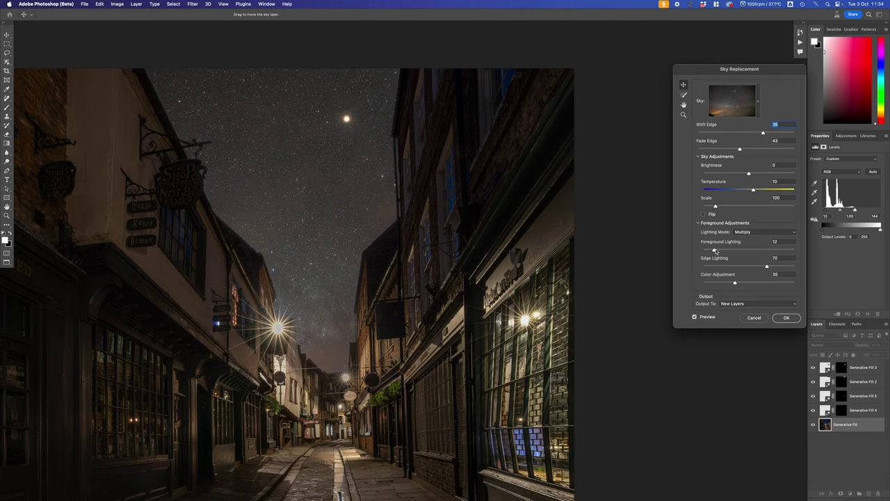
Compare strong and weak foreground lighting, then set Foreground Lighting to 64.
left_click_drag(761, 251, 768, 252)
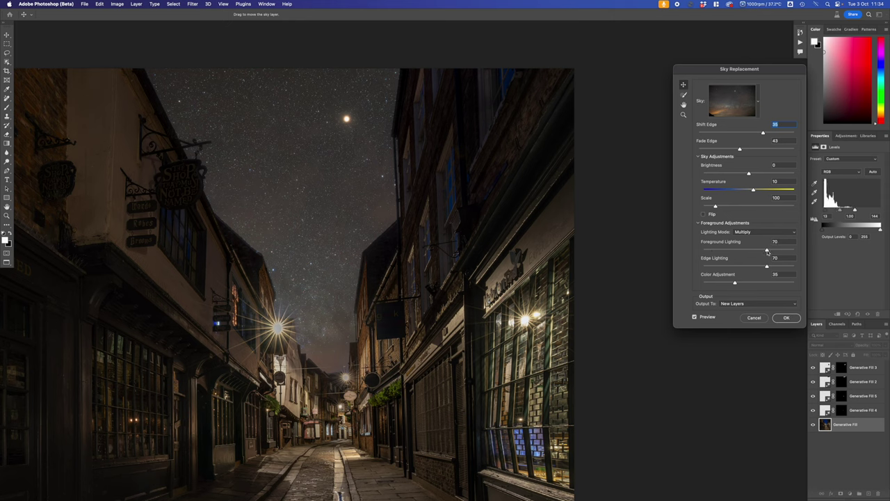
left_click(785, 253)
left_click(713, 249)
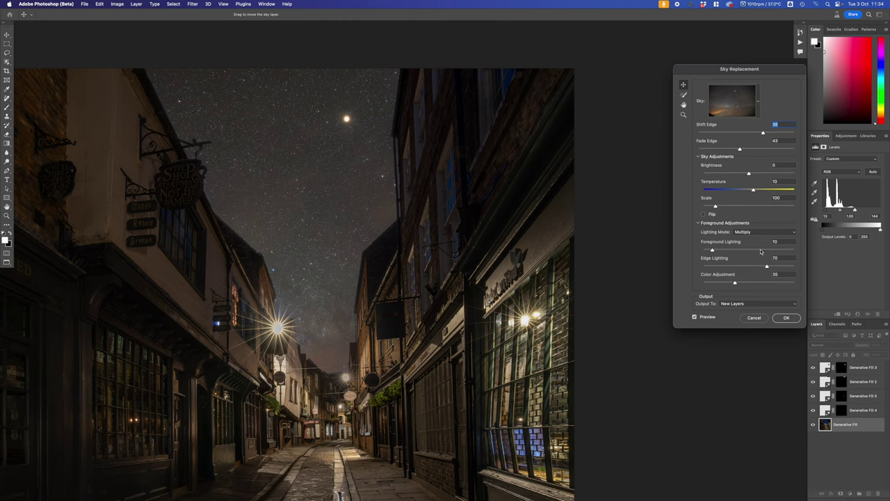
left_click_drag(761, 252, 761, 252)
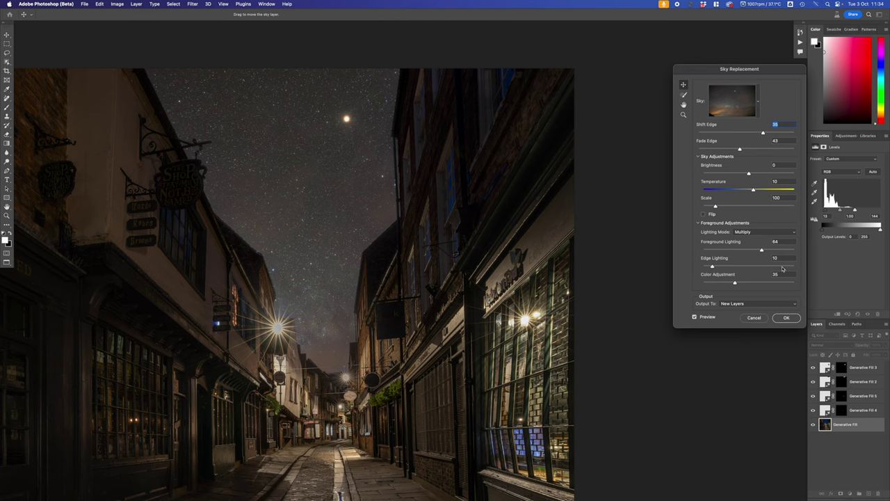
Set Edge Lighting to 21 and Color Adjustment to 24 in the foreground adjustments.
left_click(788, 268)
left_click(712, 266)
left_click(709, 266)
left_click_drag(722, 267, 724, 267)
left_click(775, 282)
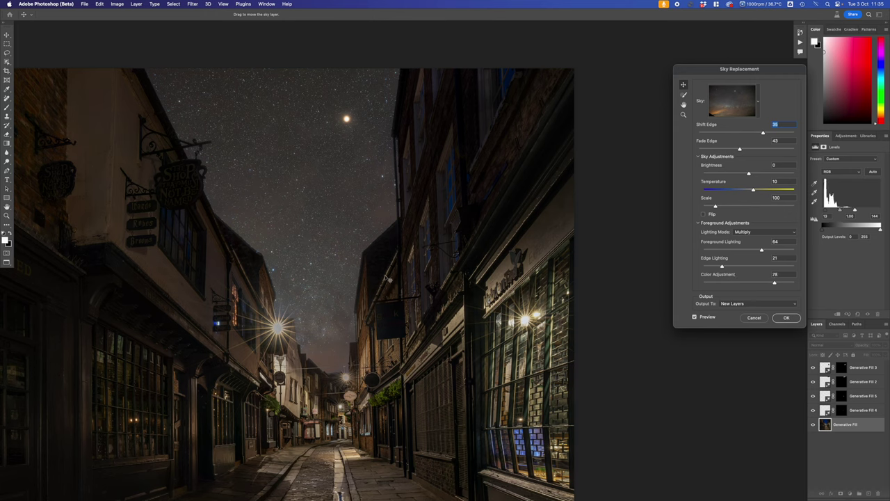
left_click(712, 283)
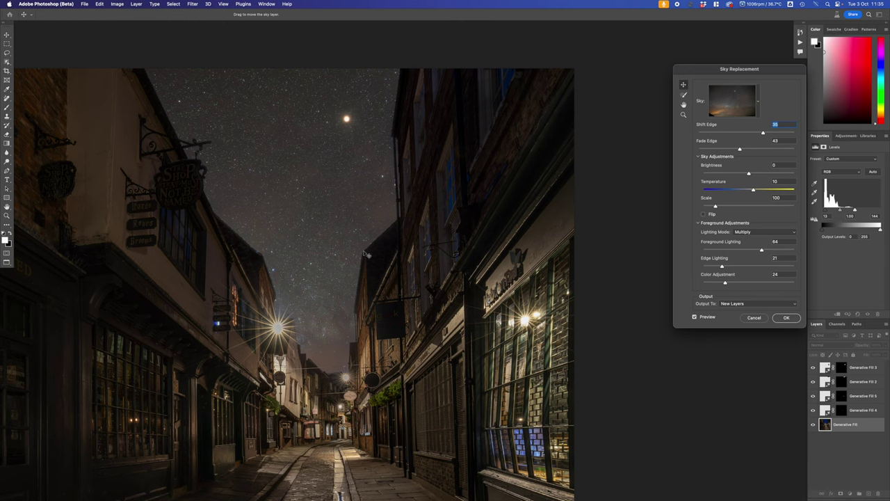
Inspect at several magnifications how the starry sky blends along the edge of the dark gable roof.
left_click(684, 114)
left_click(378, 244)
left_click(378, 245)
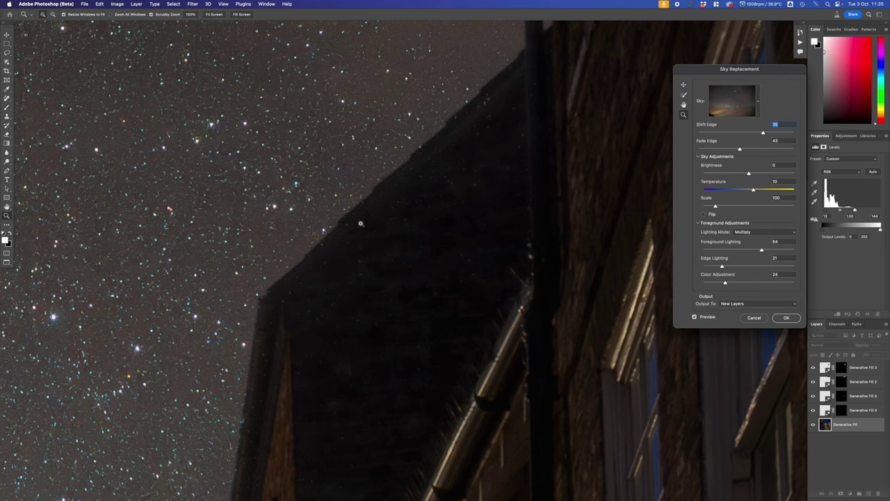
left_click(300, 316, "alt")
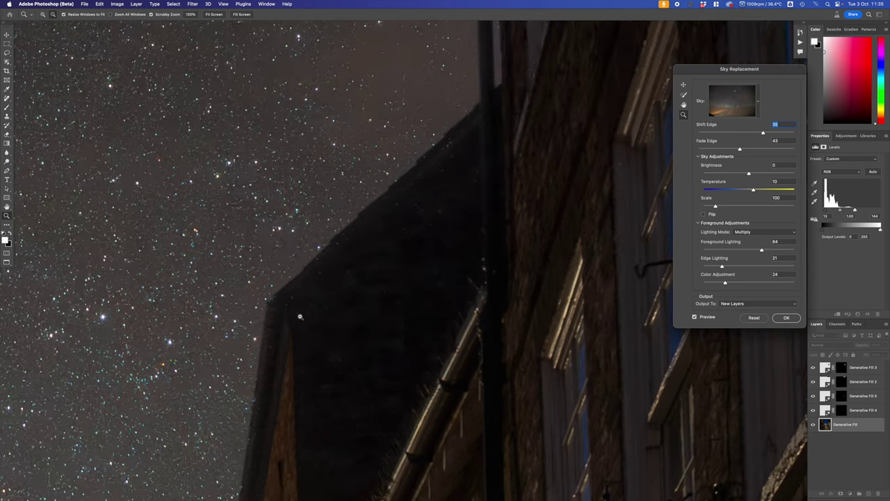
left_click(300, 316, "alt")
left_click(301, 317, "alt")
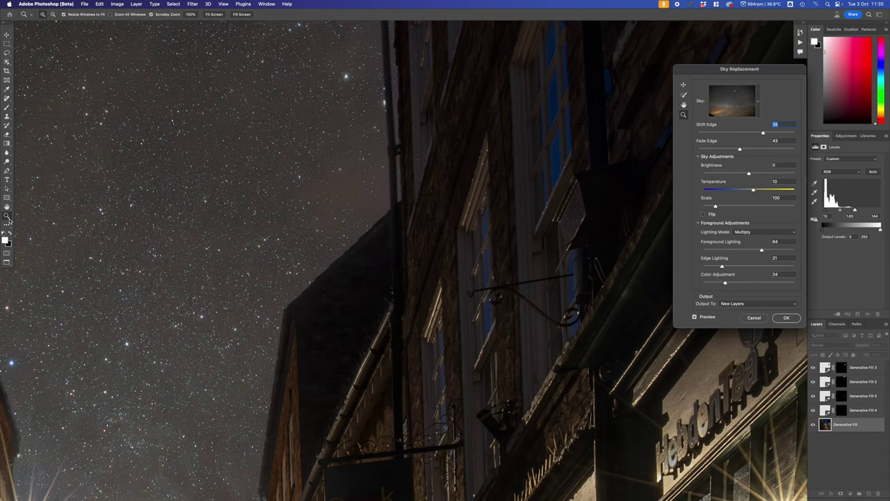
left_click(335, 295)
left_click(335, 295)
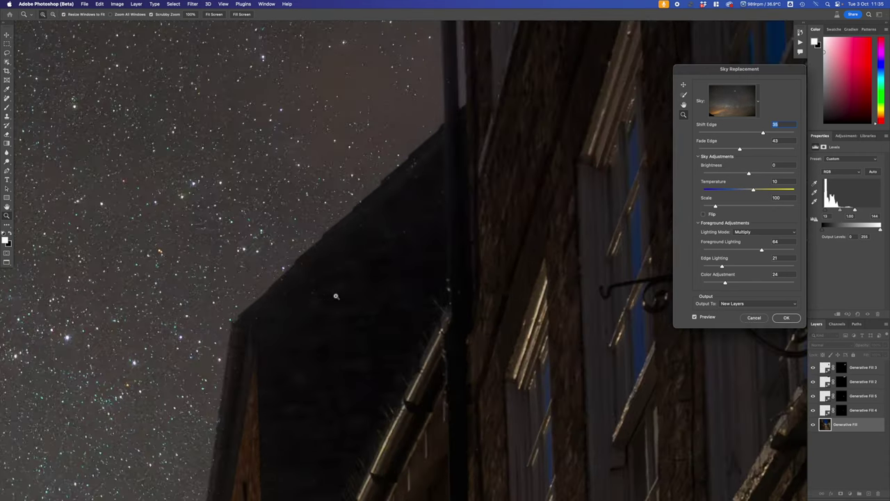
key("alt")
left_click(335, 295, "alt")
left_click(336, 296, "alt")
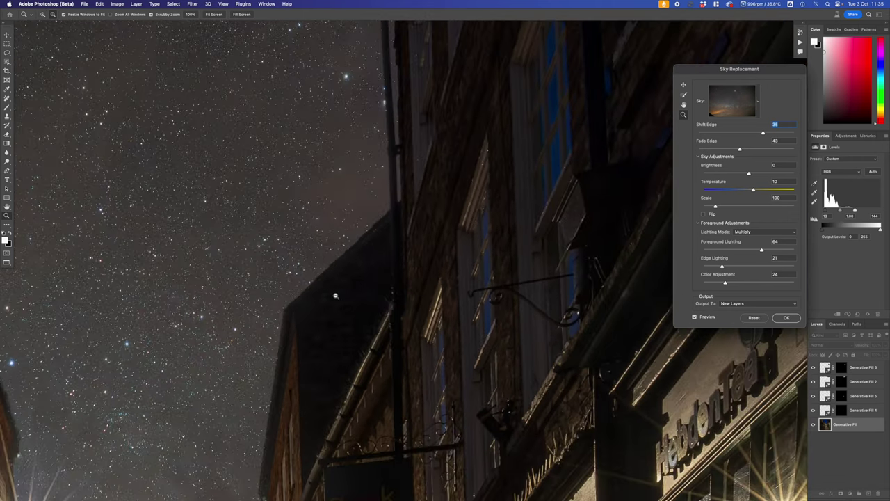
left_click(335, 296, "alt")
left_click(335, 295)
left_click(336, 296)
left_click(335, 295)
left_click(336, 295, "alt")
left_click(335, 295, "alt")
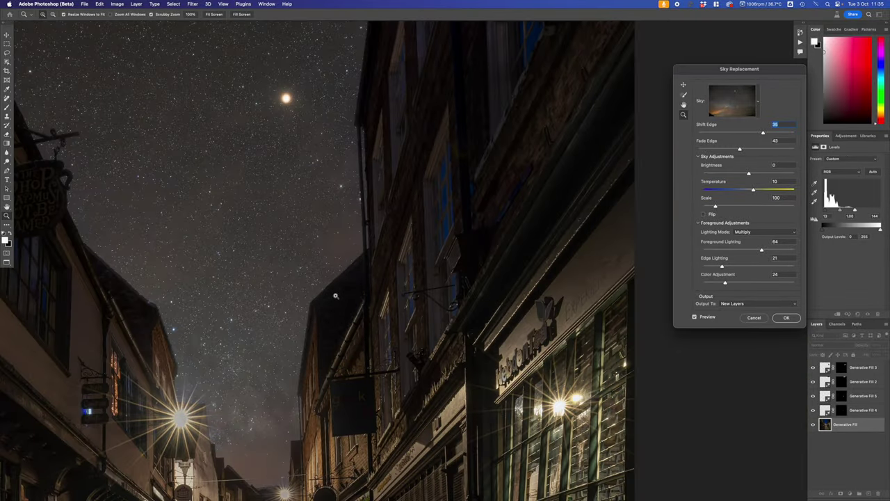
left_click(335, 295, "alt")
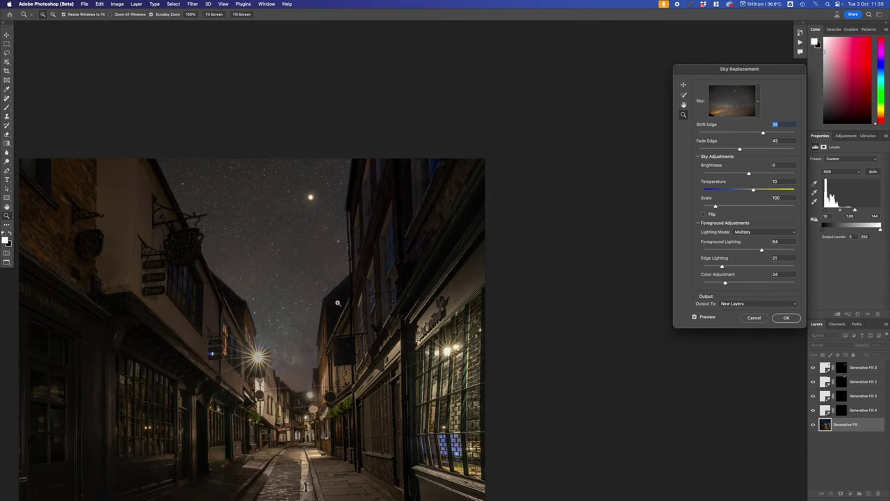
Brush the replacement sky off the dark gable roof and down its edge with the Sky Brush in subtract mode.
left_click(335, 300)
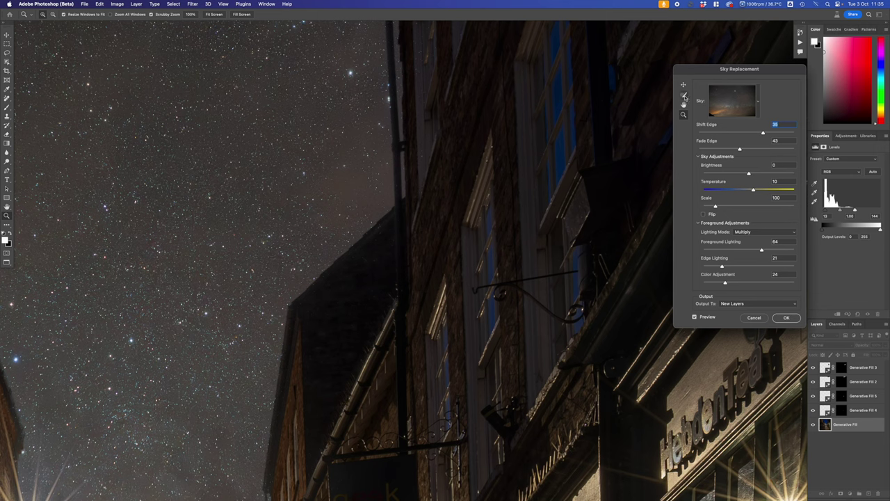
left_click(685, 97)
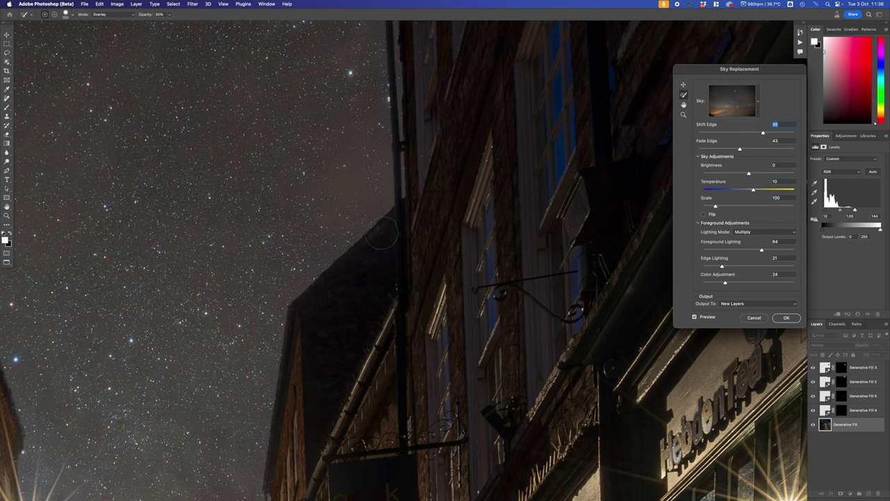
left_click(391, 237)
key("alt")
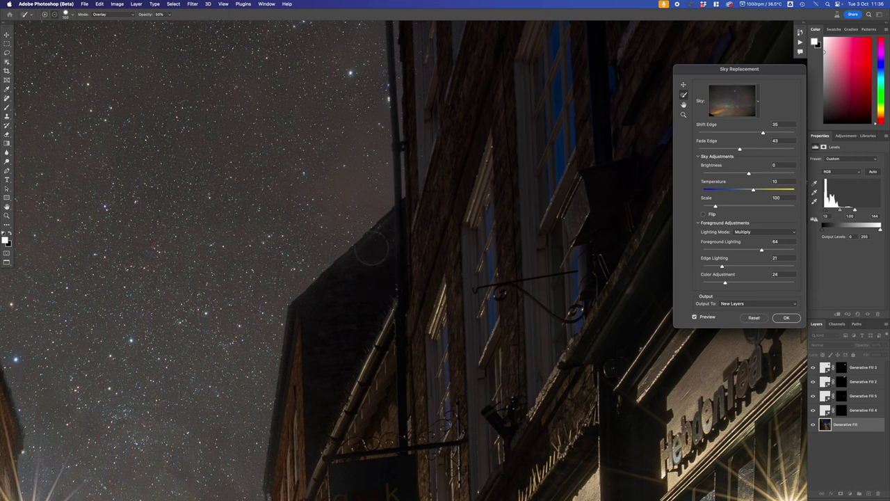
mouse_move(381, 235)
left_mouse_down()
mouse_move(306, 309)
mouse_move(371, 259)
mouse_move(348, 287)
mouse_move(397, 242)
mouse_move(395, 223)
mouse_move(379, 238)
mouse_move(407, 209)
mouse_move(297, 326)
mouse_move(284, 379)
left_mouse_up()
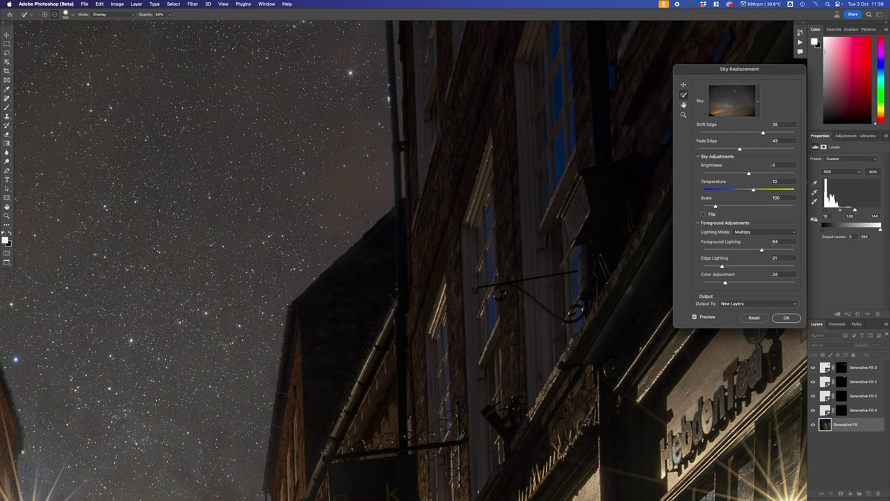
left_click_drag(272, 459, 271, 462)
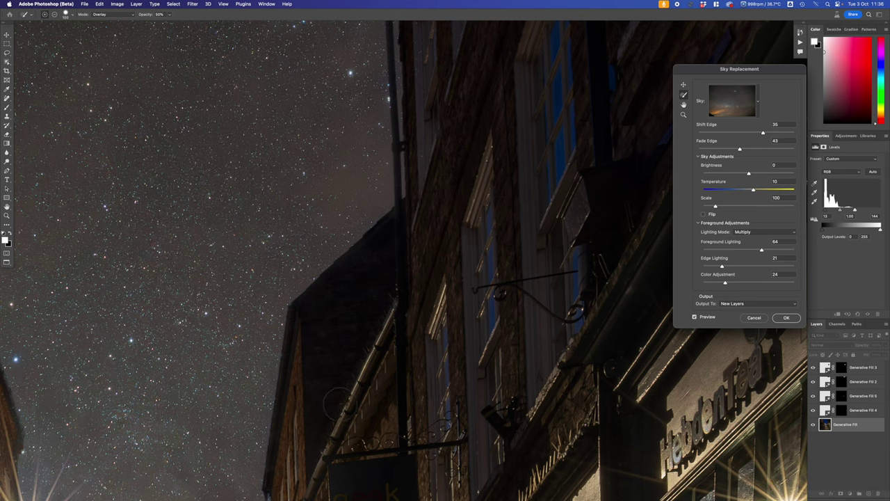
left_click_drag(272, 441, 225, 289)
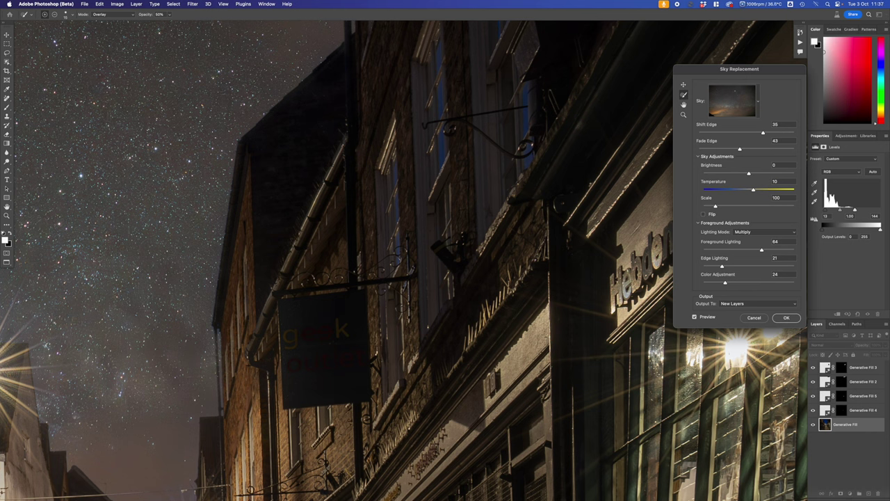
Subtract the sky overlay from the eaves and thin drainpipe on the brick wall beside the geek outlet sign.
left_click(683, 115)
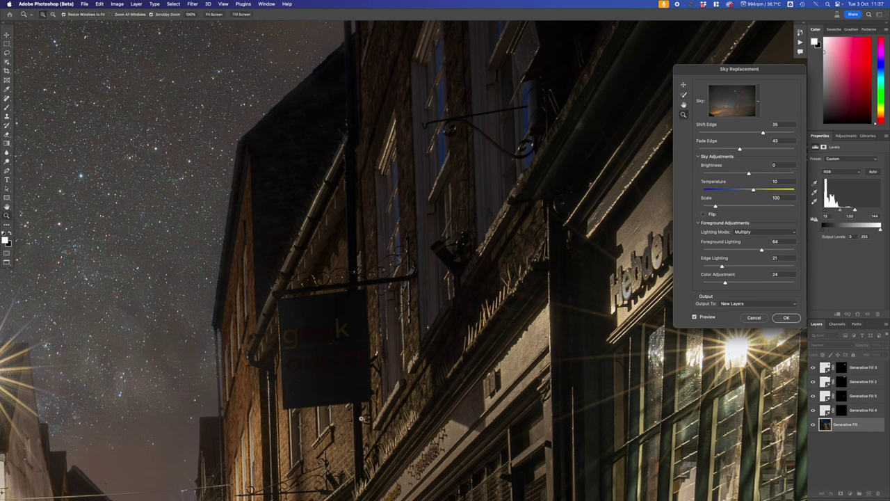
left_click(219, 365)
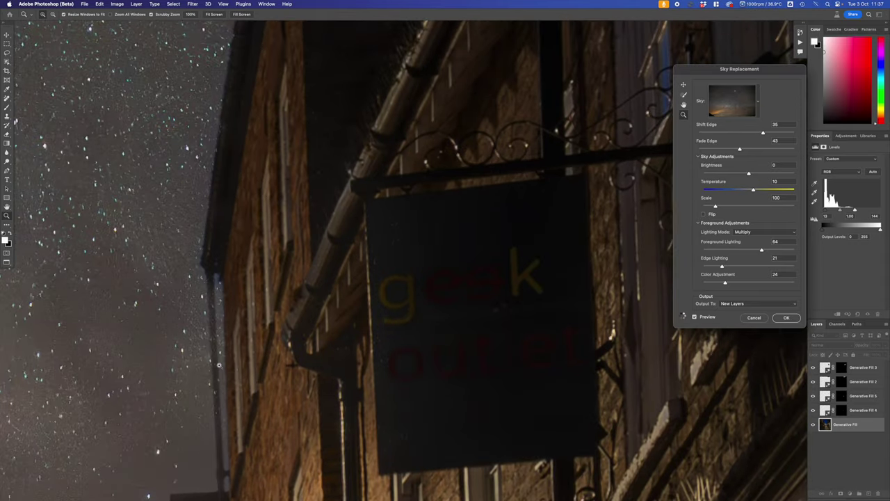
left_click(219, 365)
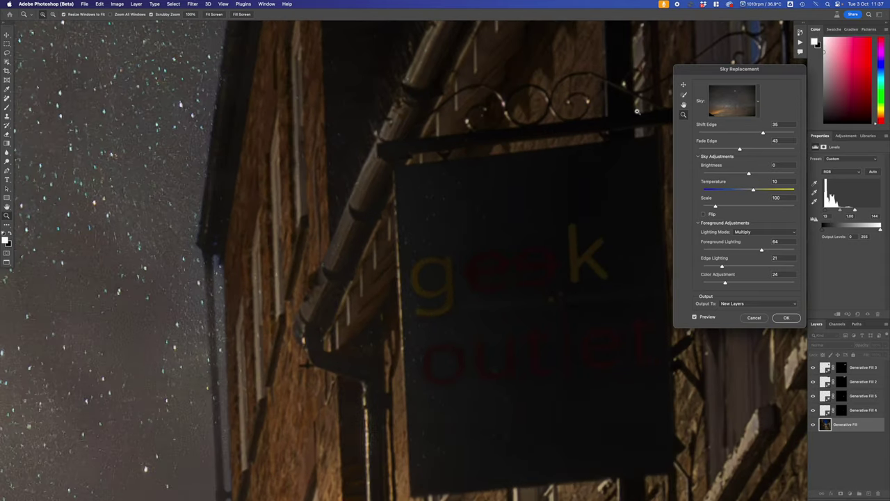
left_click(683, 96)
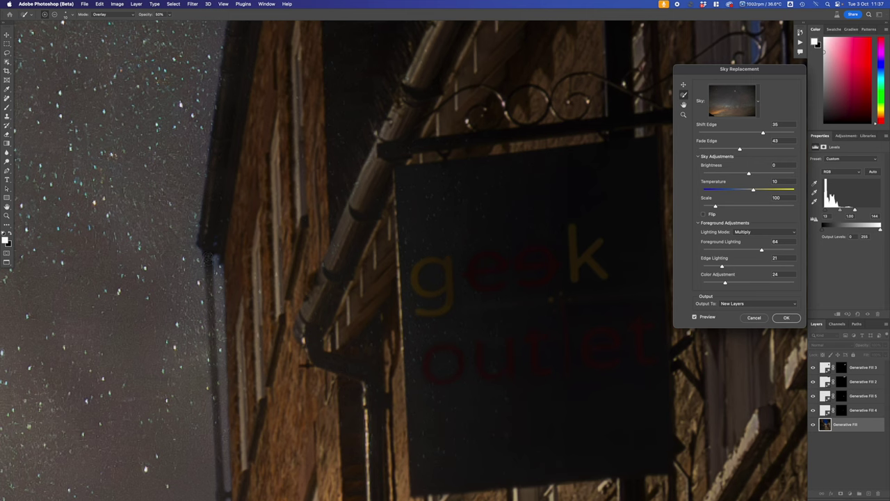
key("alt")
key("alt")
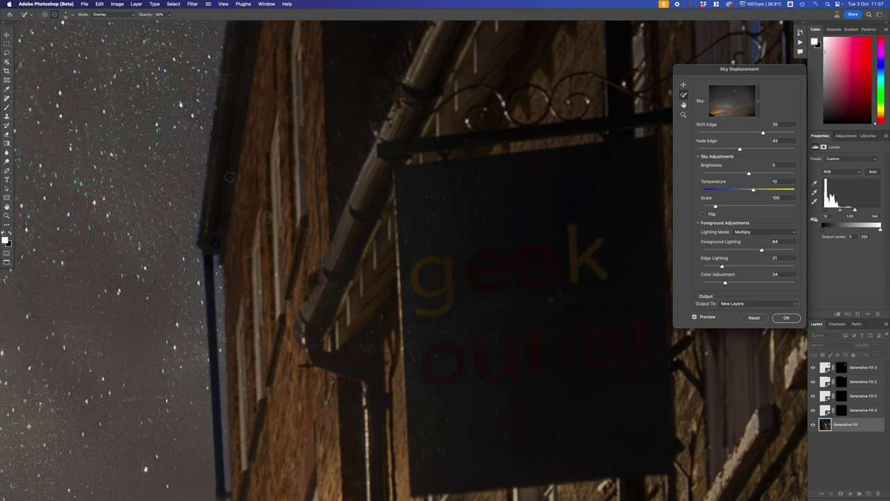
mouse_move(230, 177)
left_mouse_down()
mouse_move(271, 177)
mouse_move(247, 177)
left_mouse_up()
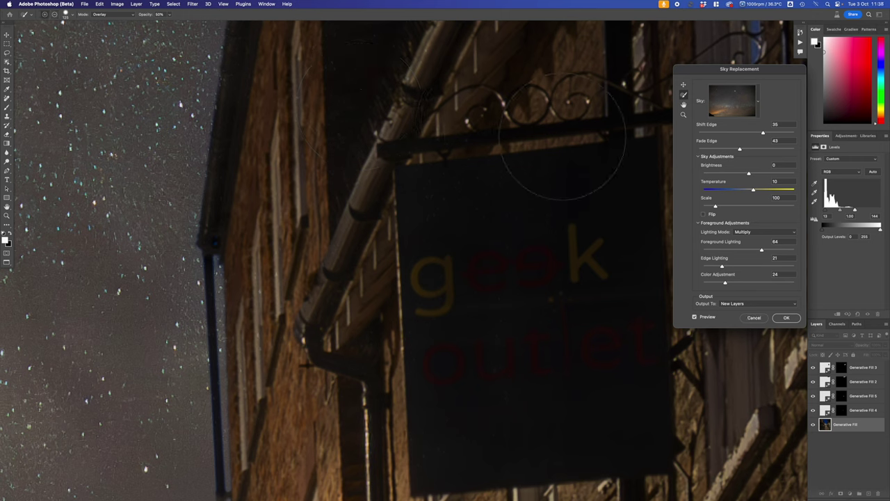
Enlarge the Sky Brush and subtract the sky overlay along the rooflines and hanging signs of the buildings opposite.
left_click(683, 114)
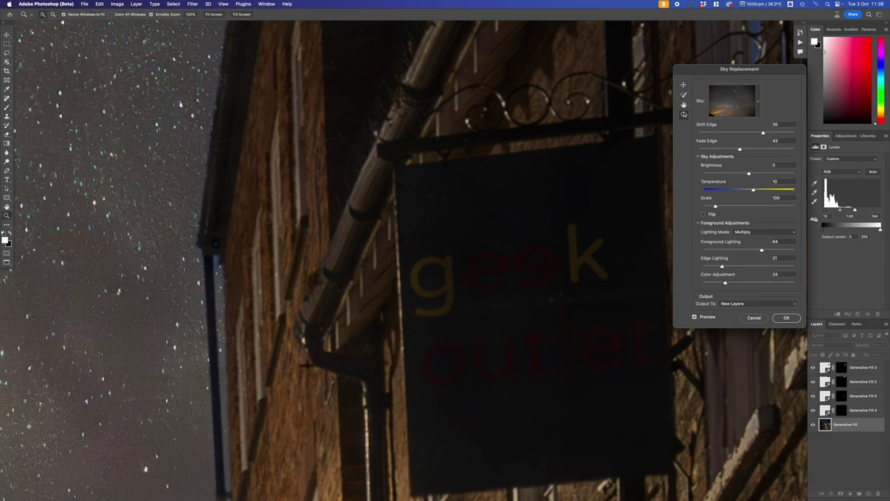
left_click(431, 263, "alt")
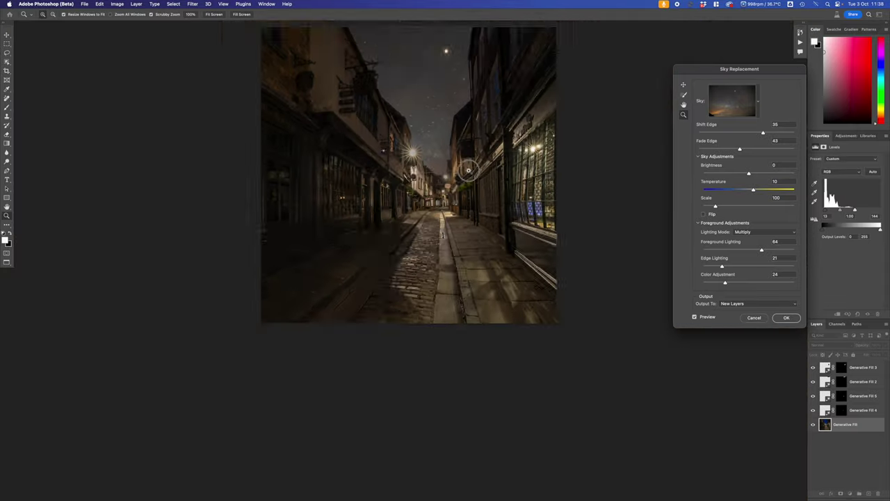
left_click(468, 170)
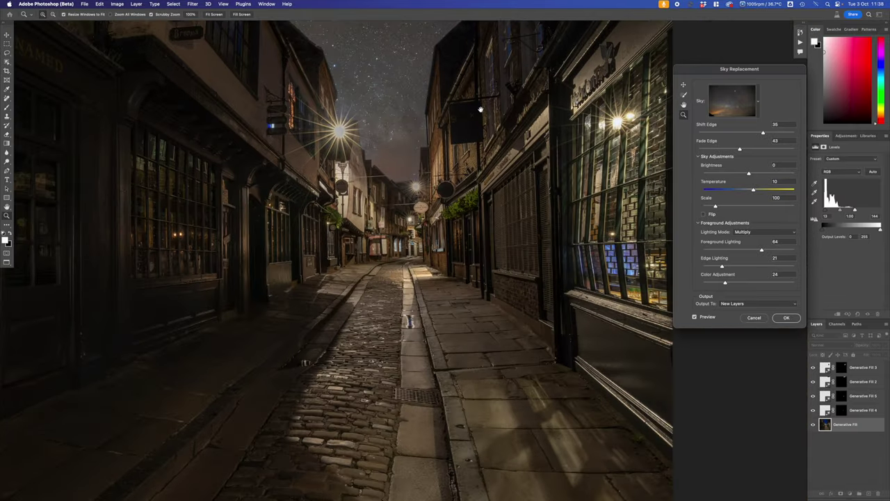
left_click_drag(480, 110, 383, 305)
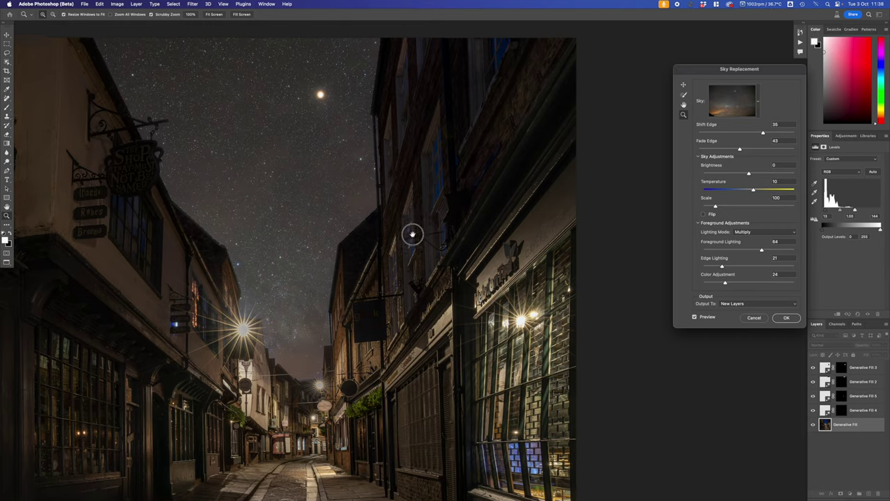
scroll(411, 234, "up", 3)
left_click(683, 94)
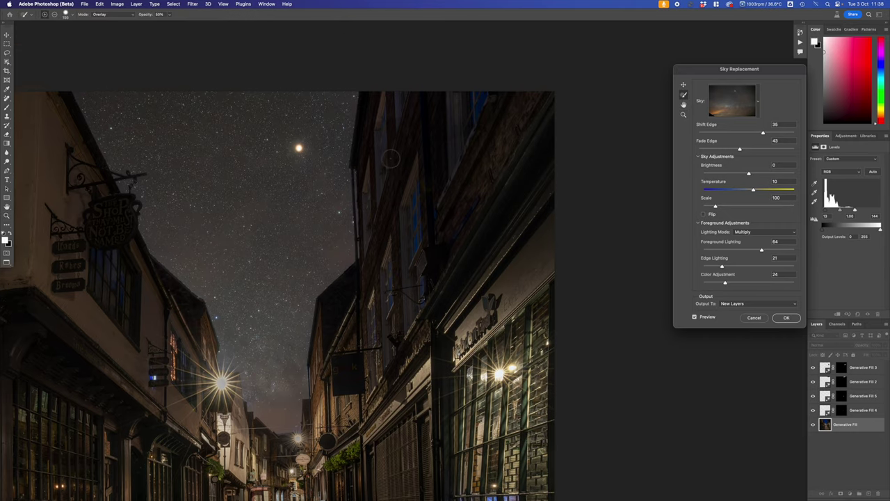
key("bracketright")
key("bracketright")
key("bracketright")
key("bracketright")
key("bracketright")
key("bracketright")
key("alt")
mouse_move(77, 124)
left_mouse_down()
mouse_move(97, 224)
mouse_move(159, 245)
left_mouse_up()
key("alt")
key("alt")
mouse_move(175, 294)
left_mouse_down()
mouse_move(196, 324)
mouse_move(199, 350)
mouse_move(182, 310)
mouse_move(193, 360)
mouse_move(176, 343)
mouse_move(177, 376)
mouse_move(208, 388)
left_mouse_up()
key("alt")
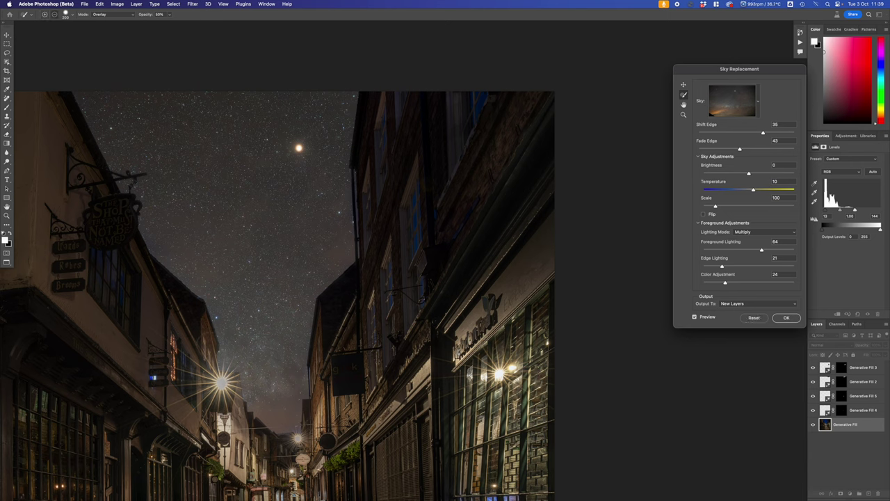
Reduce the Sky Brush size and inspect how the sky blends around the Shop That Must Not Be Named sign and rooflines.
key("bracketleft")
key("bracketleft")
key("bracketleft")
key("bracketleft")
key("bracketleft")
key("bracketleft")
key("bracketleft")
key("bracketleft")
key("alt")
key("space")
left_click_drag(139, 171, 292, 324)
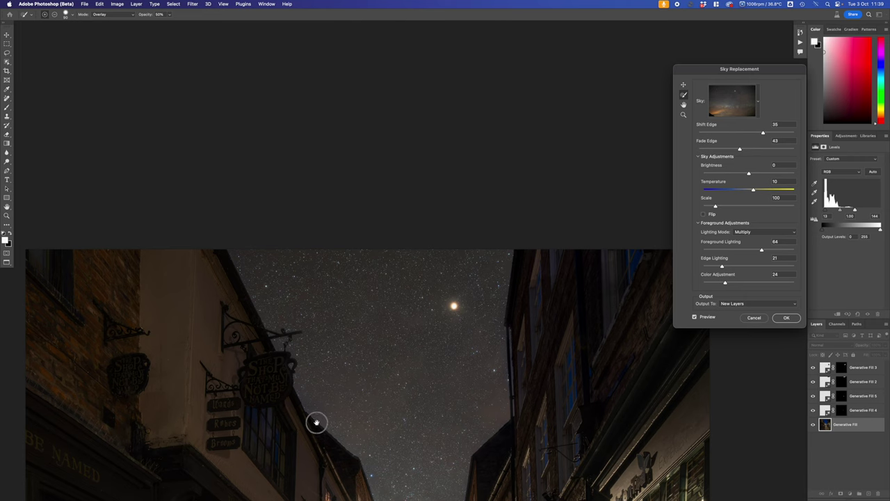
left_click_drag(314, 421, 187, 266)
left_click_drag(343, 277, 336, 257)
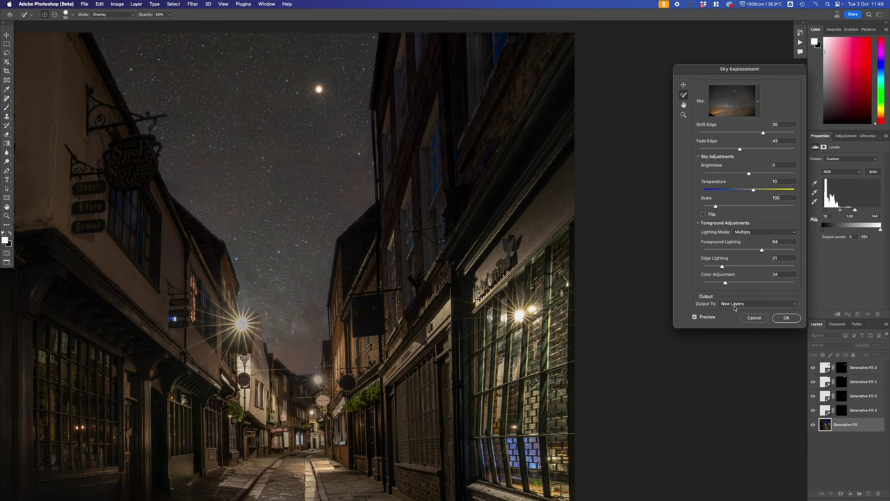
Output the sky replacement to a duplicate layer and apply it.
left_click(751, 304)
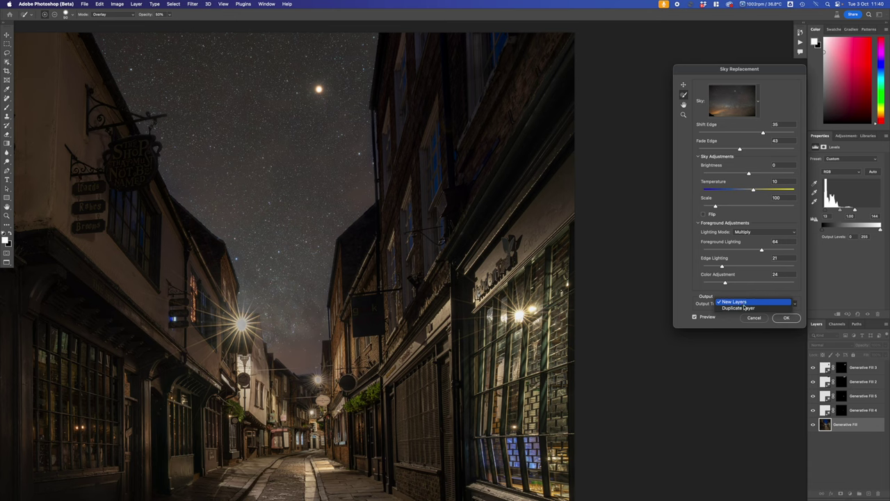
left_click(743, 308)
left_click(785, 318)
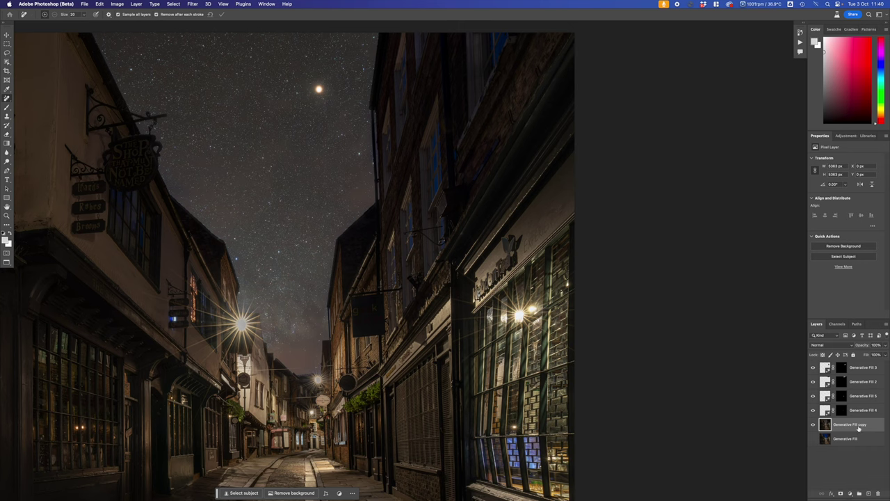
Merge the Generative Fill 3, 2, 5 and 4 layers with the Generative Fill copy layer, keeping the original Generative Fill layer separate.
right_click(859, 430)
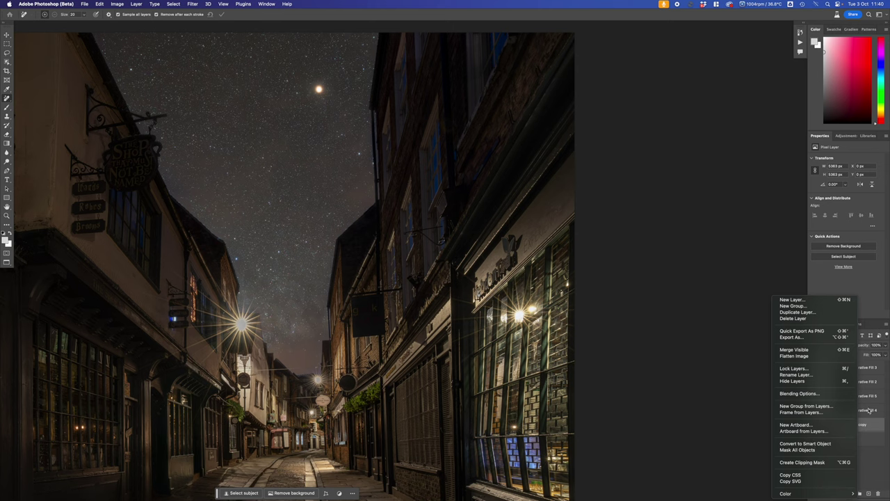
left_click(863, 421)
right_click(836, 427)
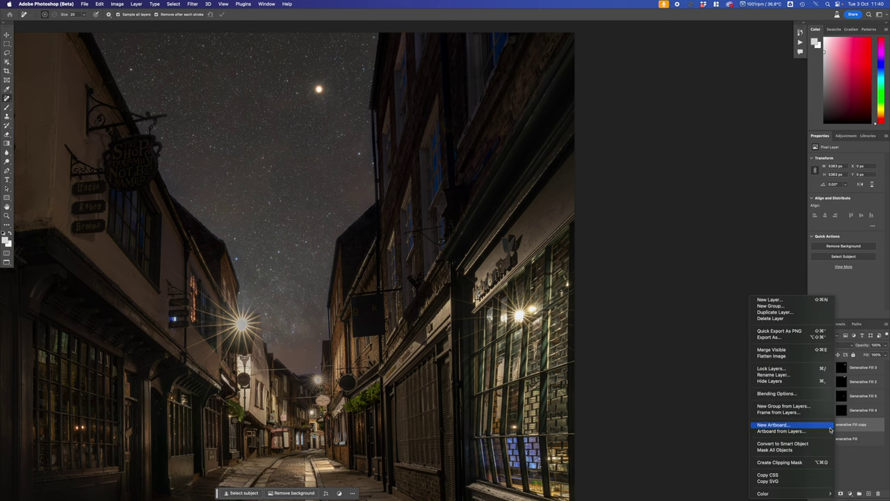
left_click(843, 428, "shift")
right_click(837, 429)
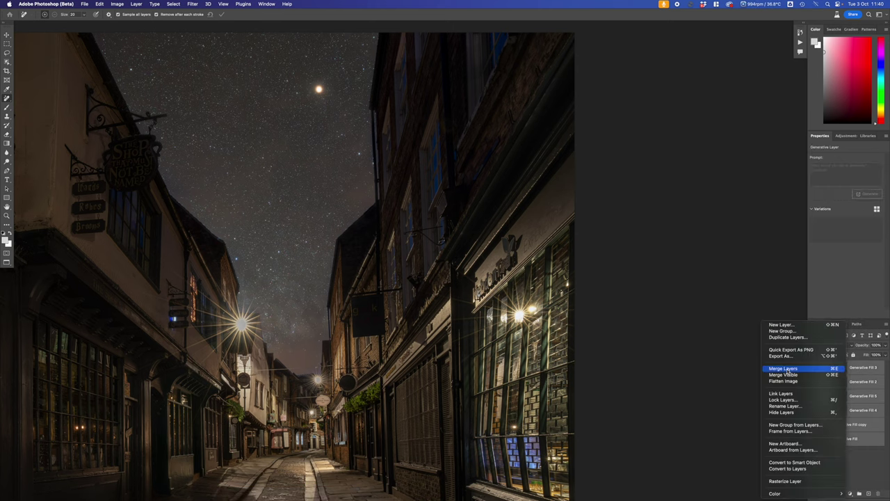
left_click(791, 370)
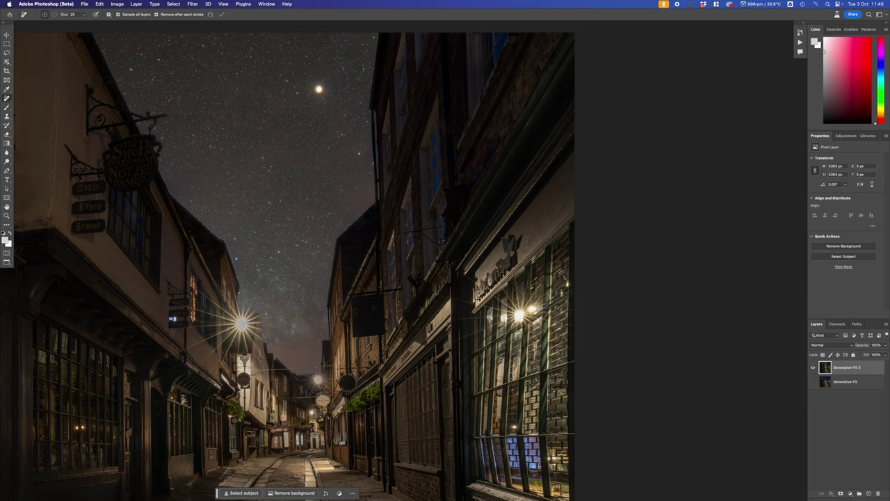
Clone wall texture over the bright blue light between the Cauldrons and Quills signs and the blue spot below them.
key("z")
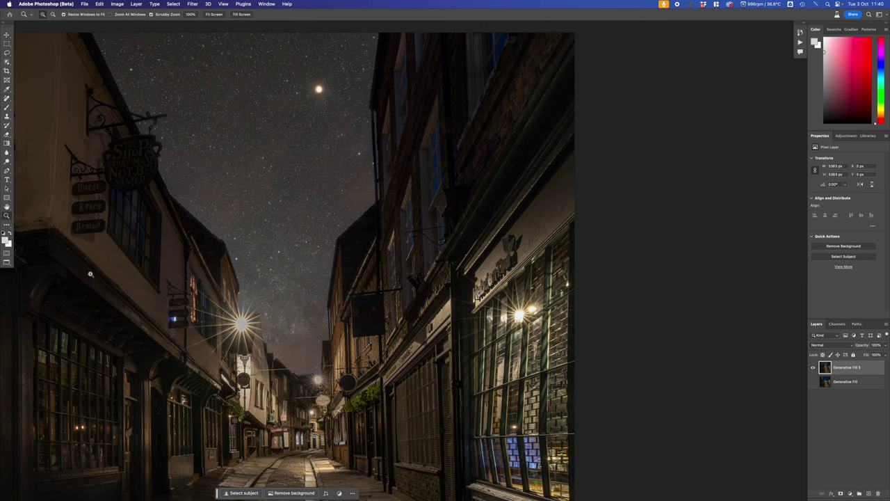
left_click_drag(173, 319, 207, 318)
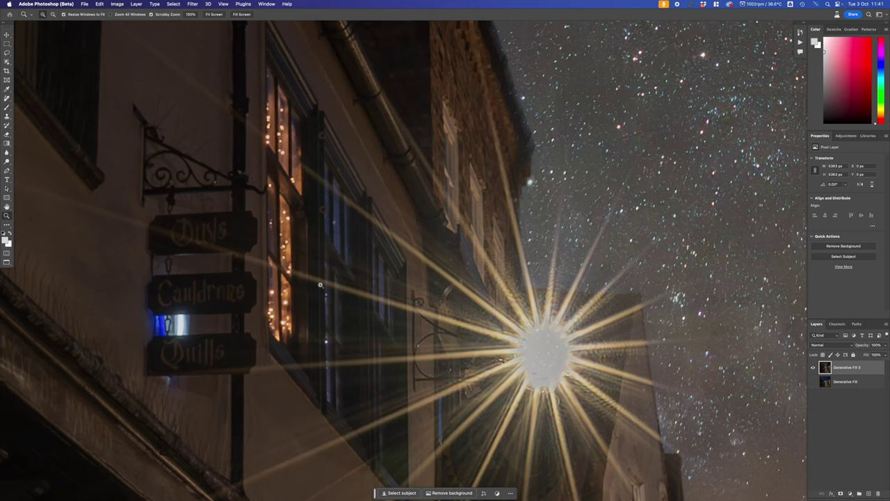
key("s")
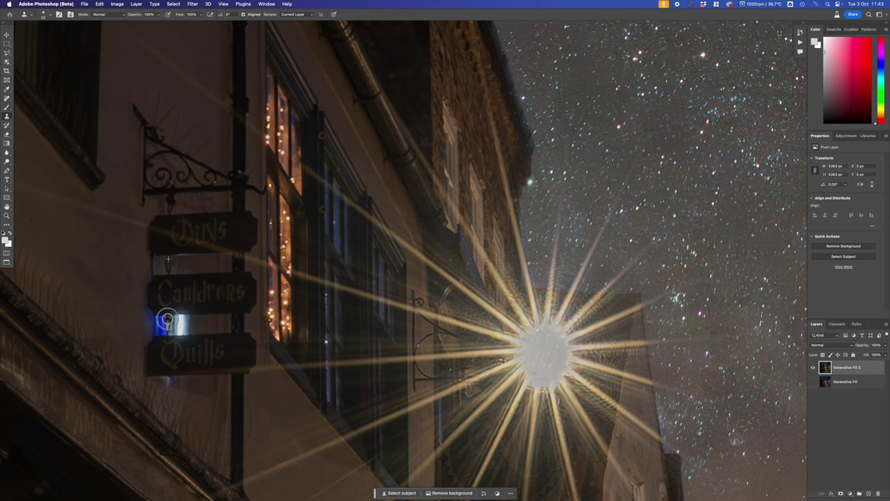
mouse_move(167, 320)
left_mouse_down()
mouse_move(200, 335)
mouse_move(188, 331)
mouse_move(190, 313)
mouse_move(171, 314)
mouse_move(183, 328)
mouse_move(186, 319)
mouse_move(152, 313)
mouse_move(164, 332)
left_mouse_up()
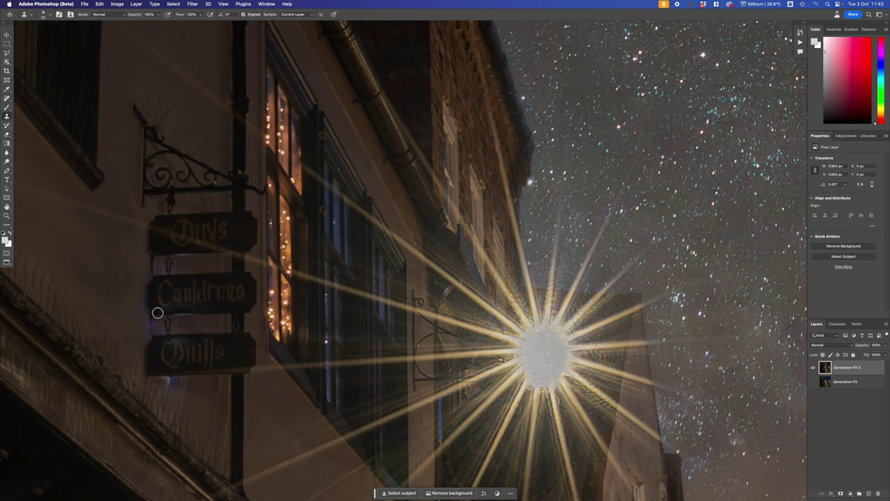
left_click(186, 383, "alt")
left_click(170, 380)
left_click_drag(190, 312, 173, 312)
Paint out the specks in the bright centre of the street lamp's starburst with the Remove tool.
key("j")
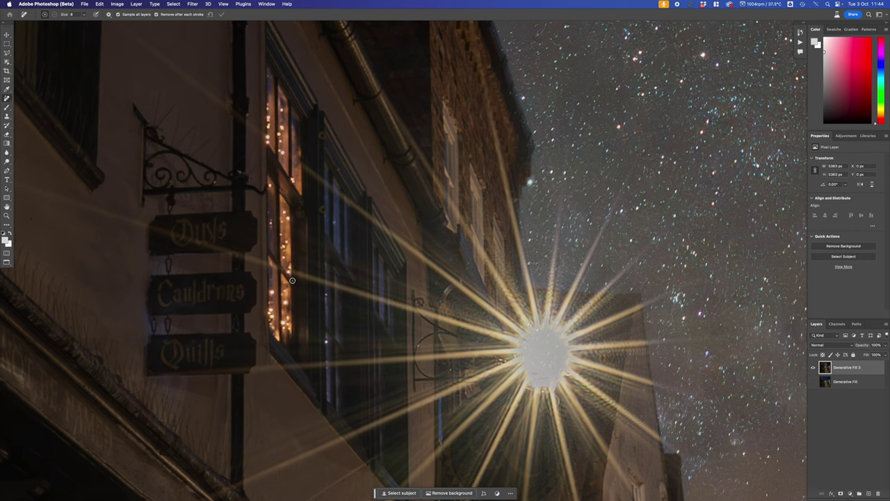
mouse_move(550, 366)
left_mouse_down()
mouse_move(531, 362)
mouse_move(519, 340)
mouse_move(547, 334)
mouse_move(553, 345)
left_mouse_up()
mouse_move(557, 360)
left_mouse_down()
mouse_move(549, 364)
mouse_move(556, 360)
left_mouse_up()
Review the retouched signs, lamp and starry sky across the whole street photo.
scroll(355, 225, "down", 2)
scroll(355, 224, "left", 3)
scroll(355, 225, "down", 6)
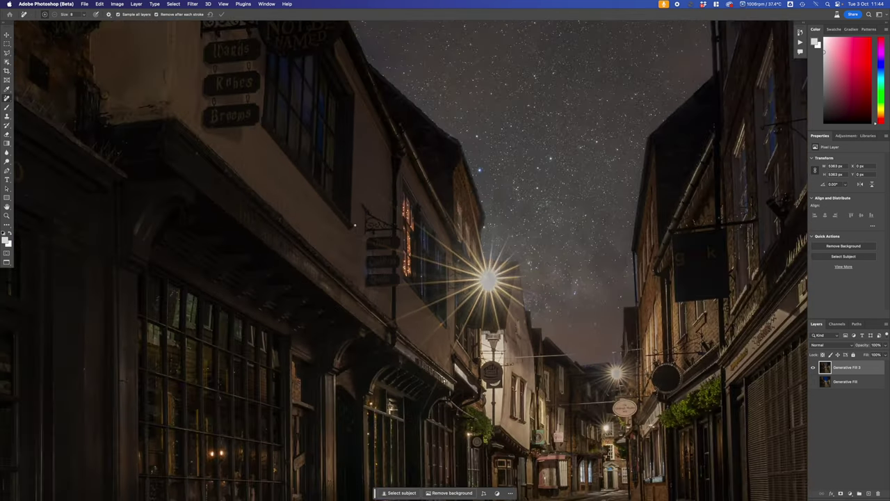
scroll(355, 224, "down", 2)
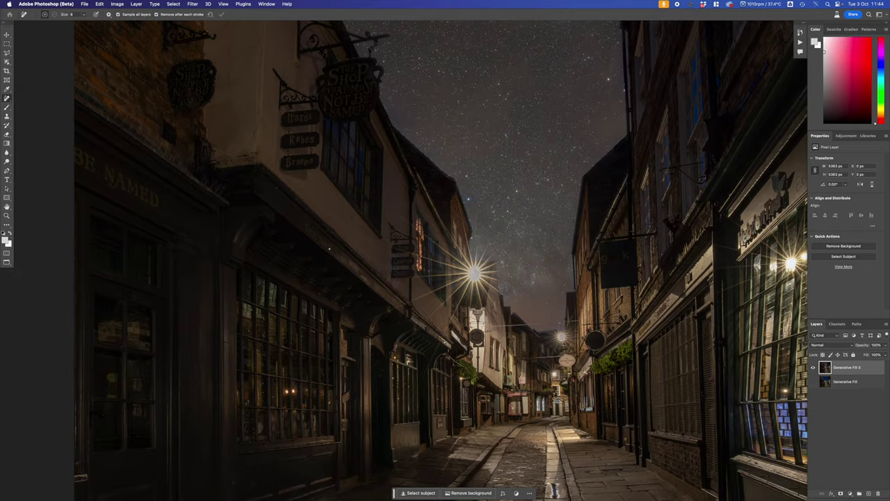
scroll(330, 248, "down", 2)
left_click_drag(555, 244, 408, 155)
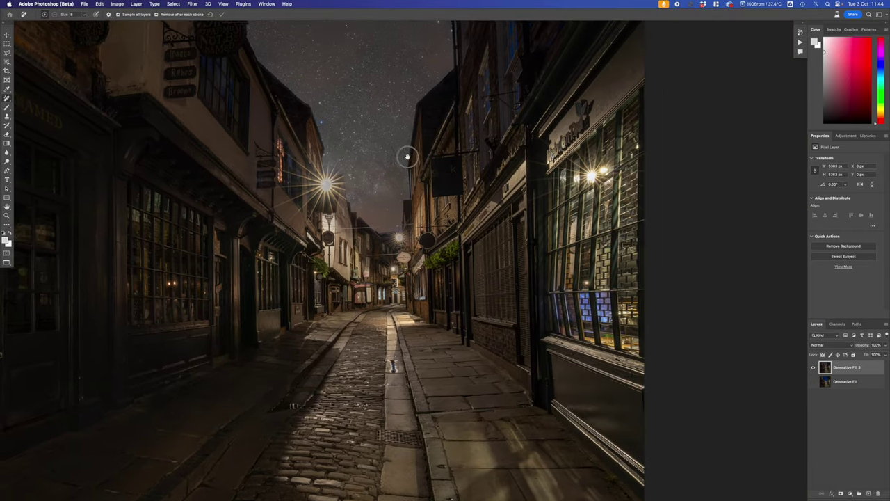
scroll(447, 256, "down", 2)
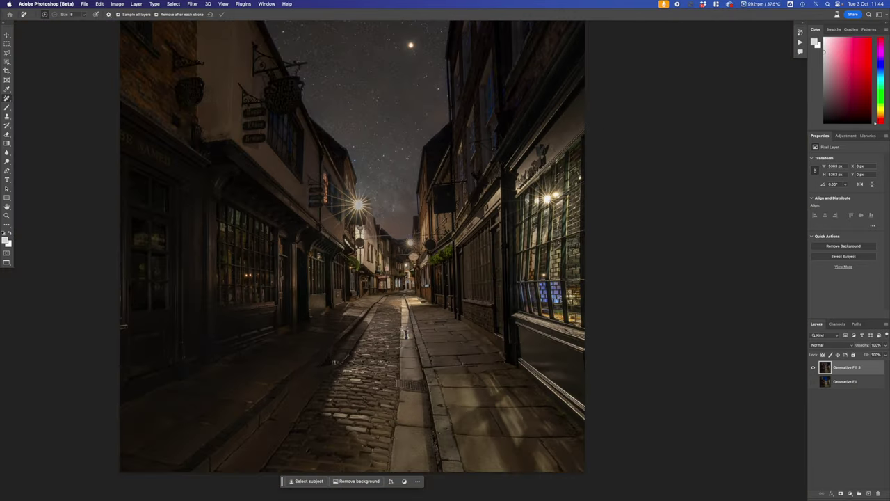
Close the retouched street photo, saving its changes, and switch to Lightroom Classic.
scroll(352, 260, "up", 2)
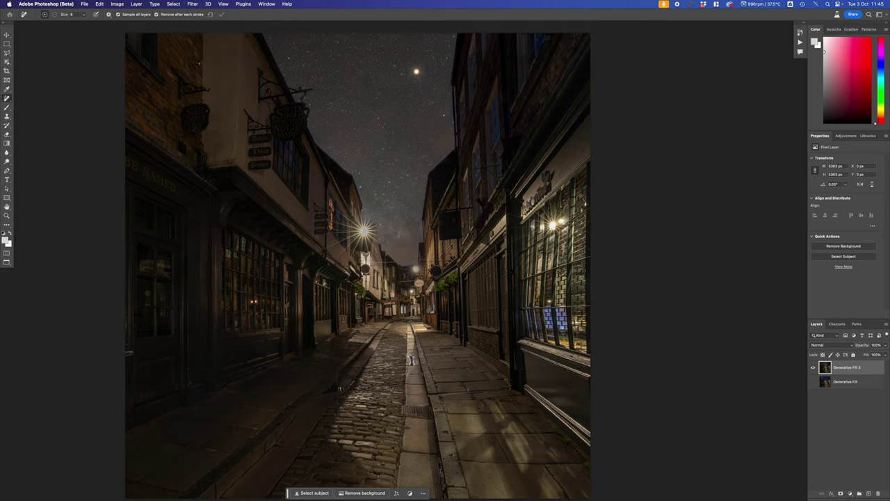
left_click(93, 6)
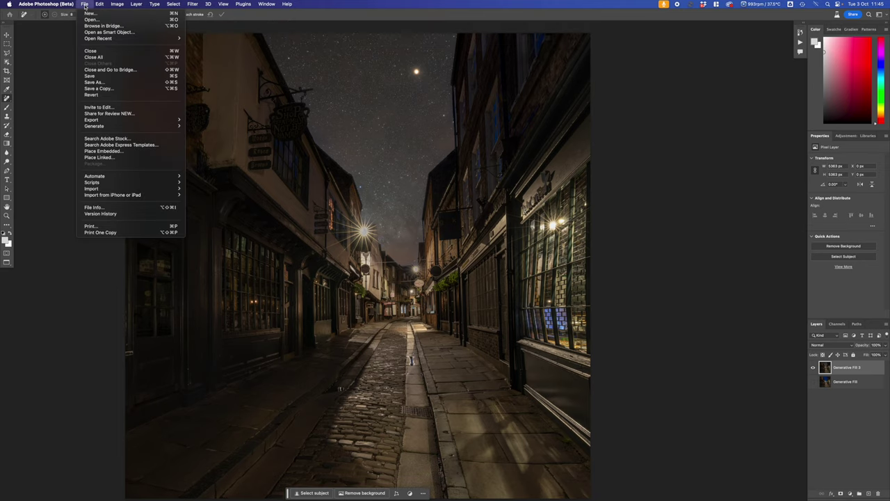
key("Escape")
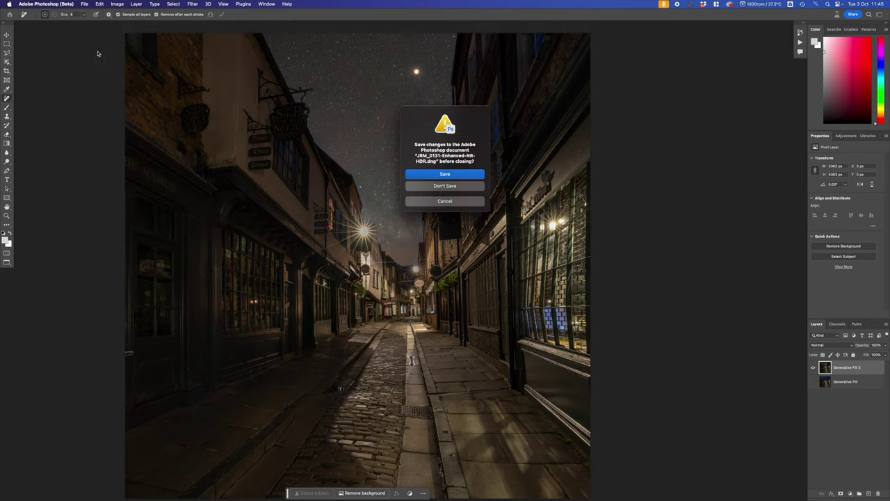
left_click(445, 174)
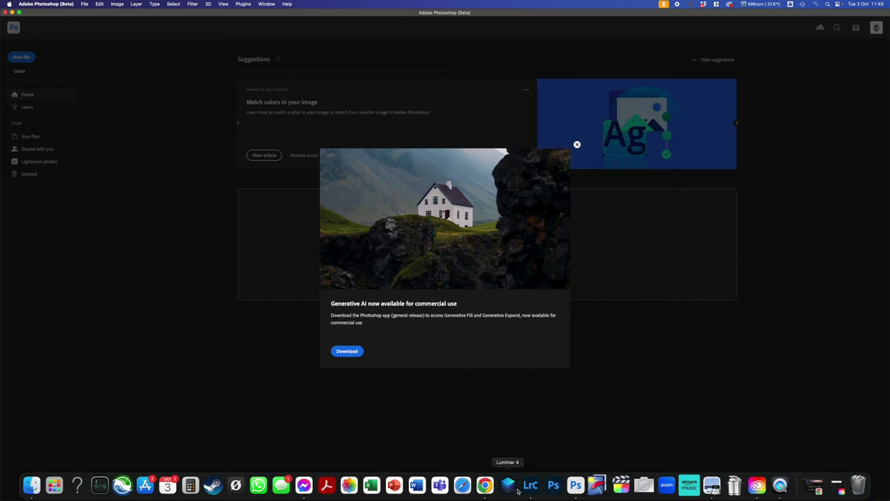
left_click(530, 486)
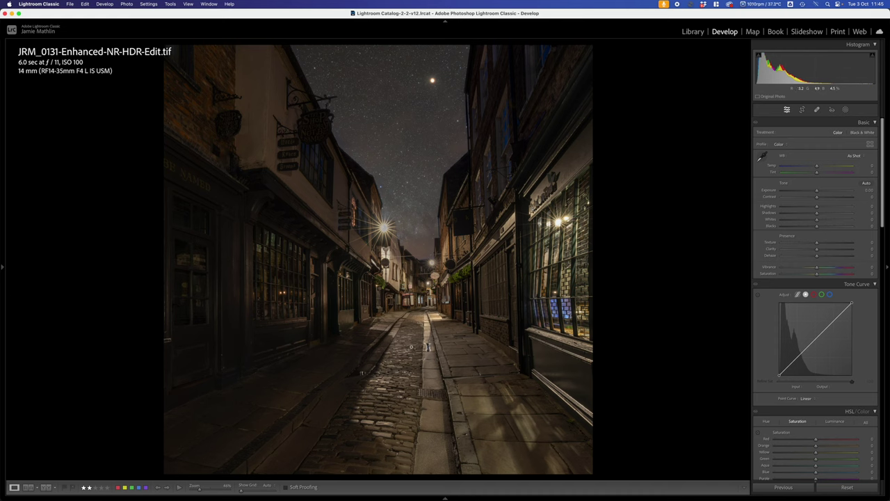
Remove the bright specks along the photo's left edge and dark shopfront with the content-aware Remove tool.
left_click(817, 110)
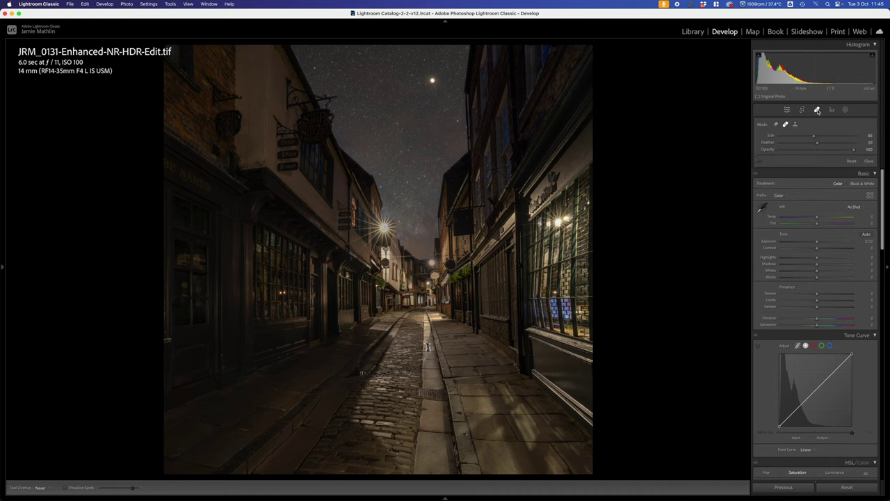
left_click(777, 125)
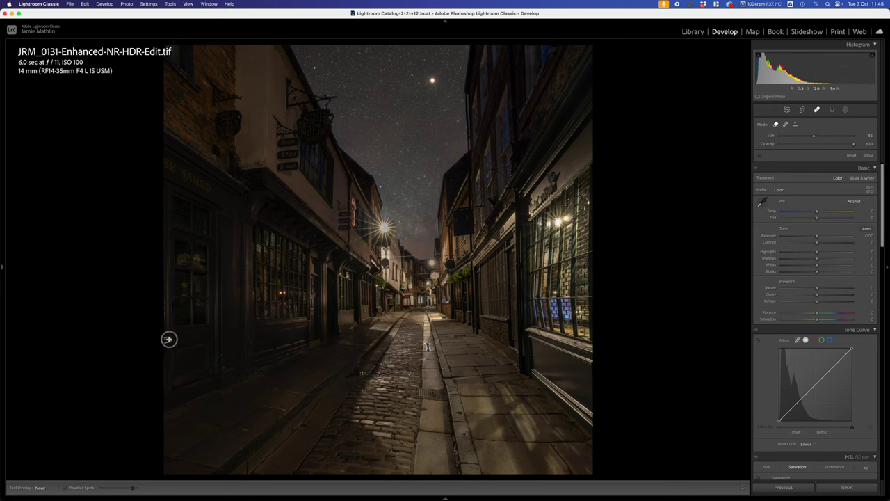
left_click_drag(164, 336, 287, 351)
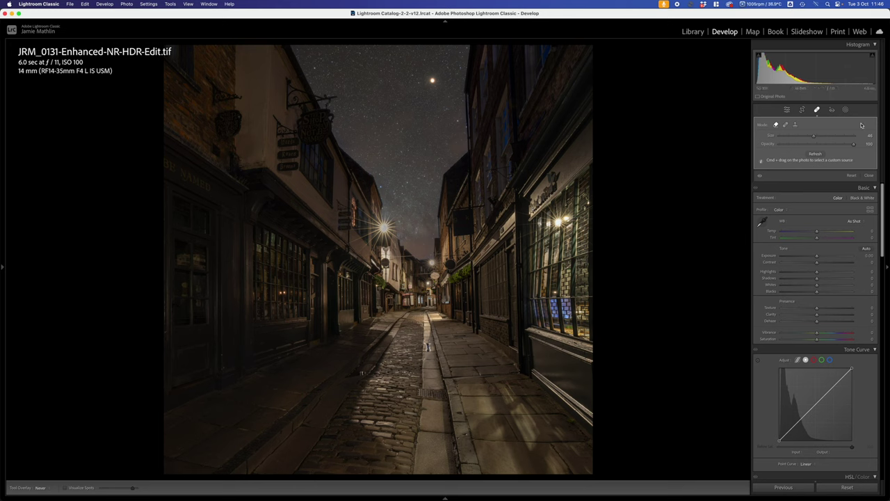
Create a color range mask sampled from the blue upper window panes, and resample it from the blue tiles in the shop window.
left_click(845, 109)
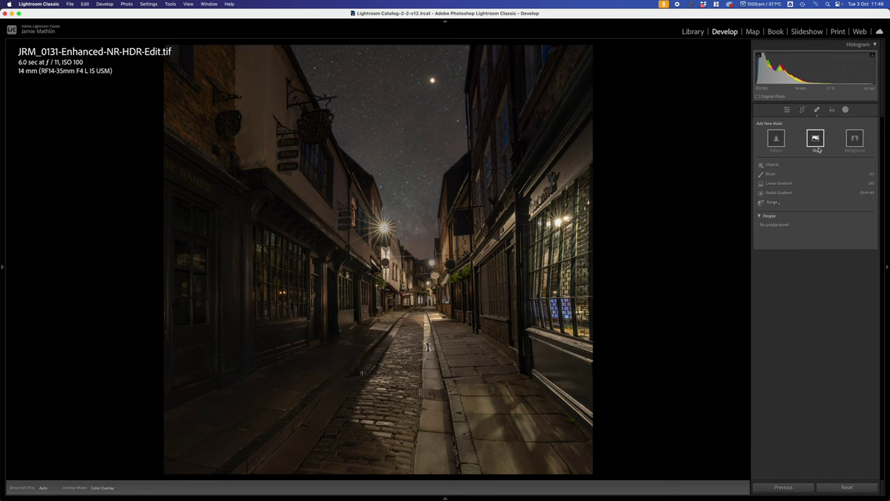
left_click(780, 203)
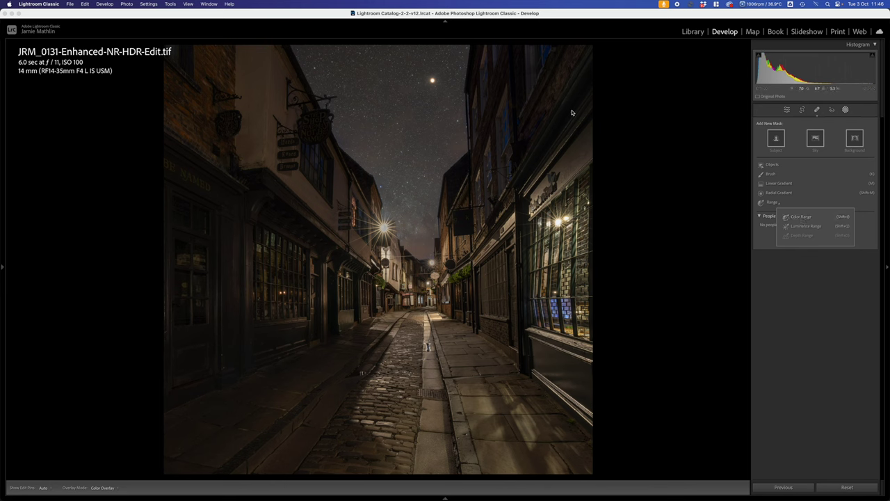
left_click(799, 218)
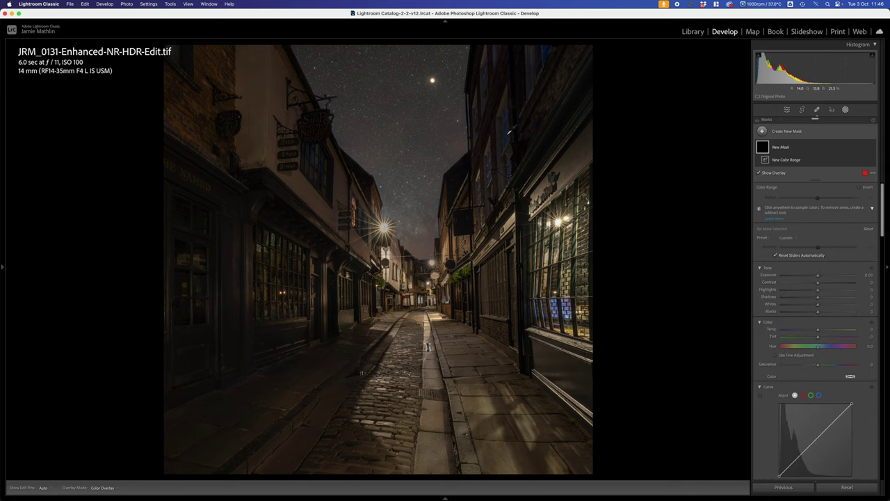
key("z")
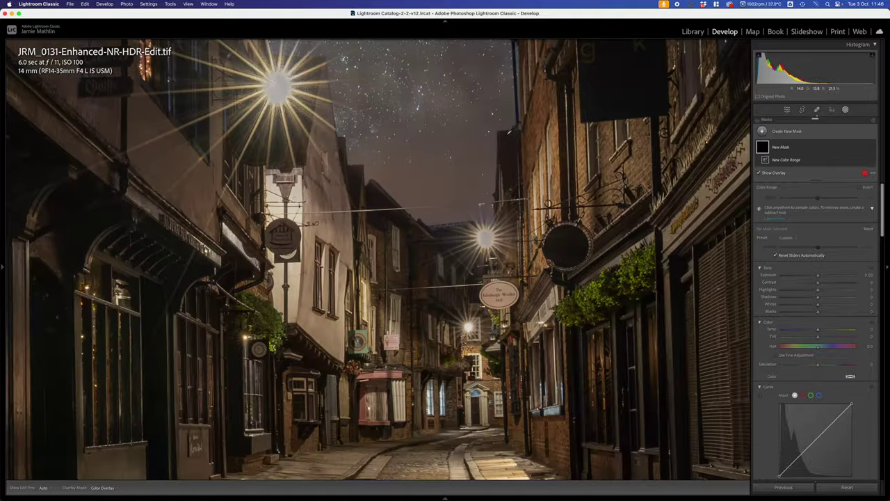
key("z")
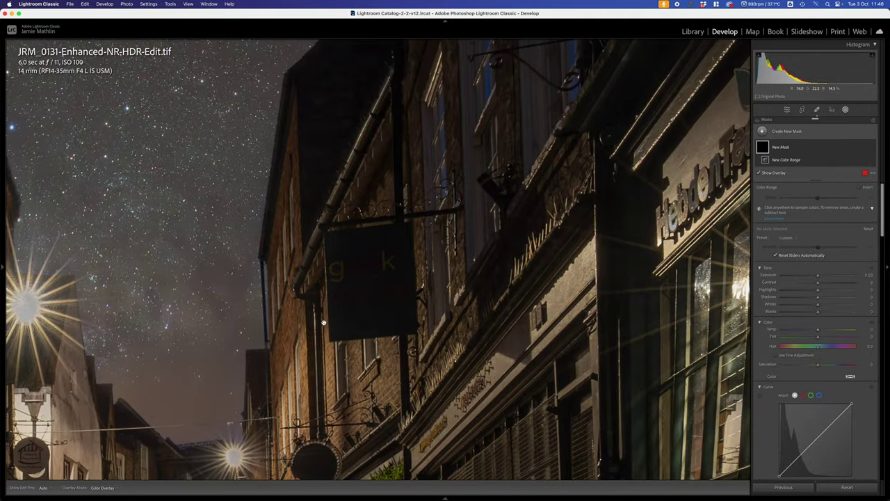
left_click_drag(422, 209, 314, 328)
key("super+equal")
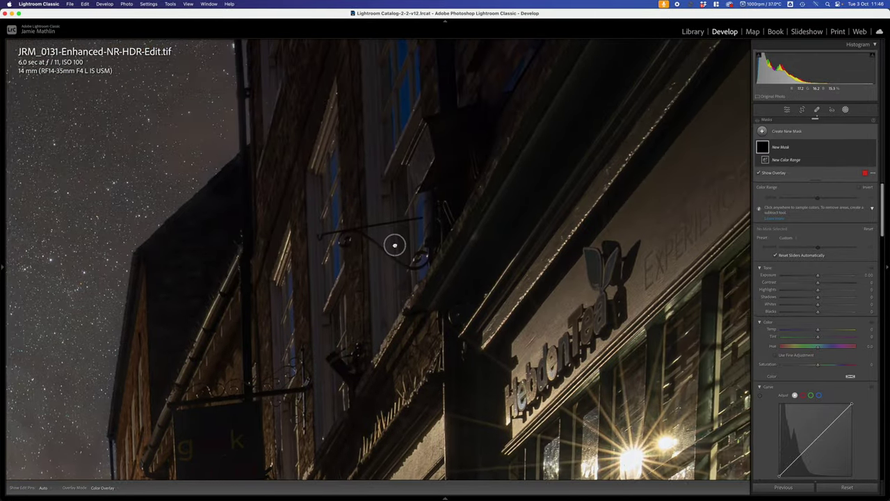
left_click(405, 104)
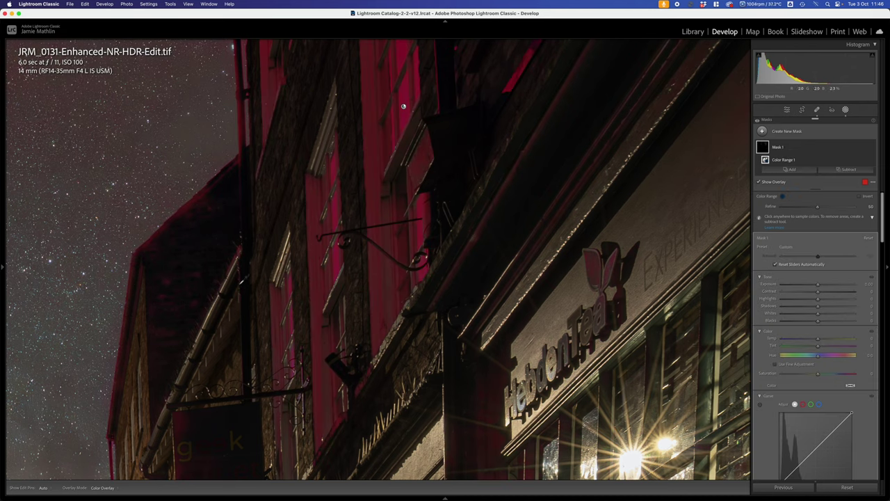
key("z")
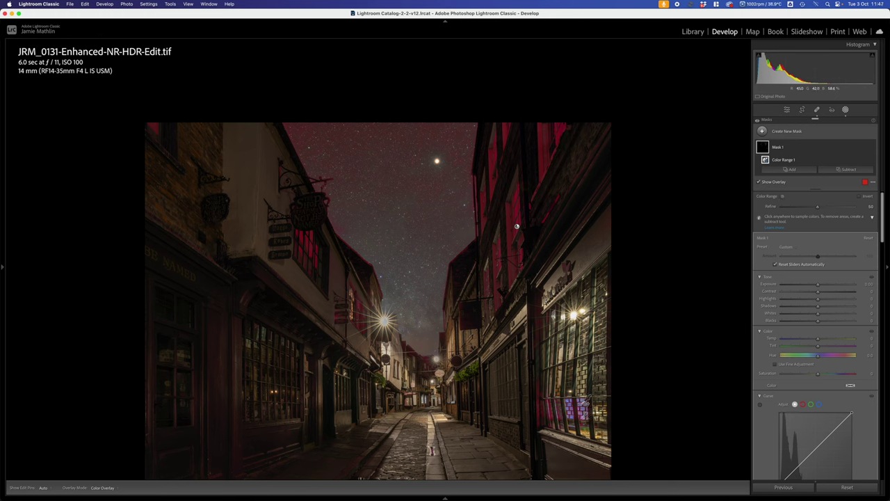
left_click(586, 401)
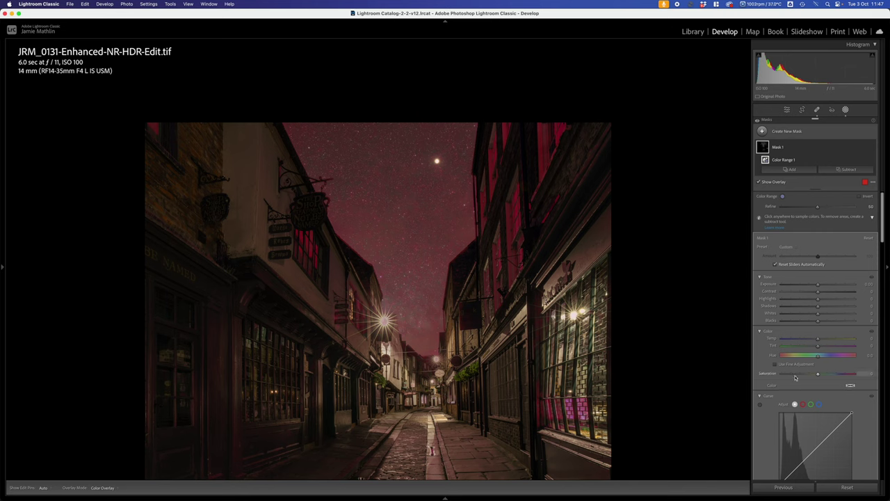
Set the blue window mask's Temp to 100 and Saturation to -50.
left_click(833, 339)
left_click_drag(833, 340, 875, 341)
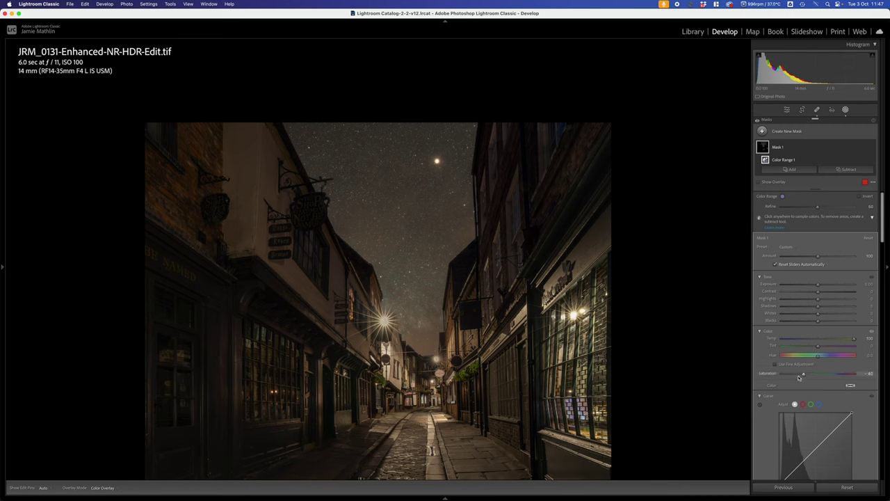
left_click_drag(798, 376, 800, 378)
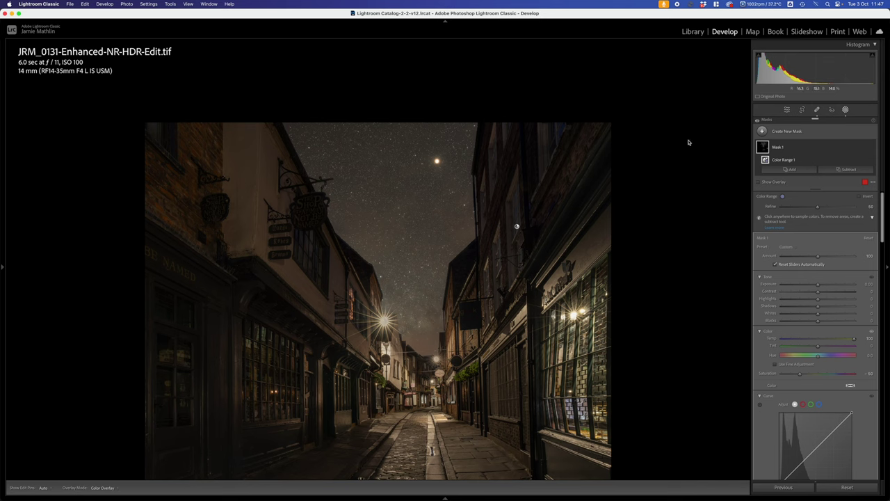
Add a second color range mask sampled from the dark blue top window of the right-hand building, with Temp 51 and Saturation -27.
left_click(788, 132)
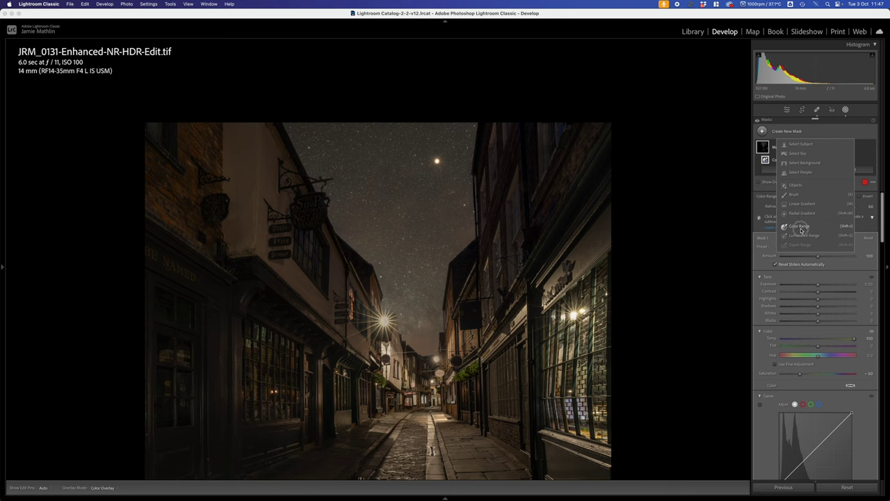
left_click(801, 230)
left_click(562, 129)
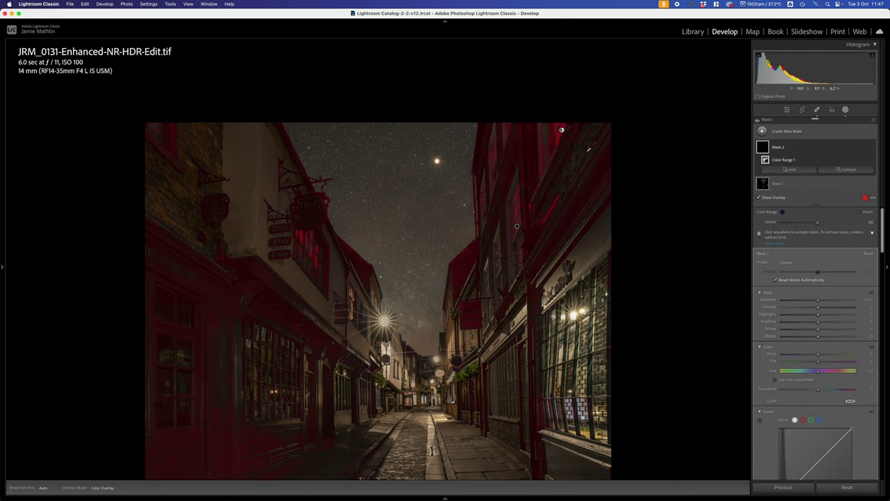
left_click_drag(818, 354, 838, 356)
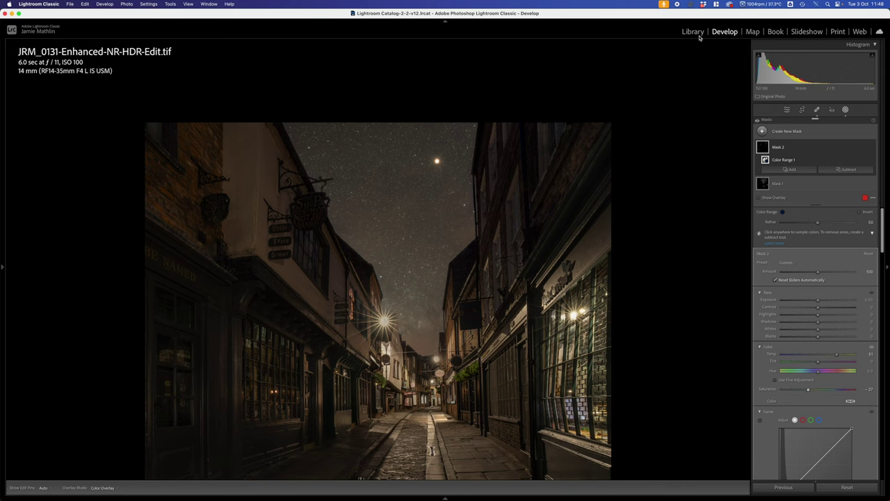
Create an object mask over the round sign hanging against the sky above the left-hand shops.
mouse_move(6, 267)
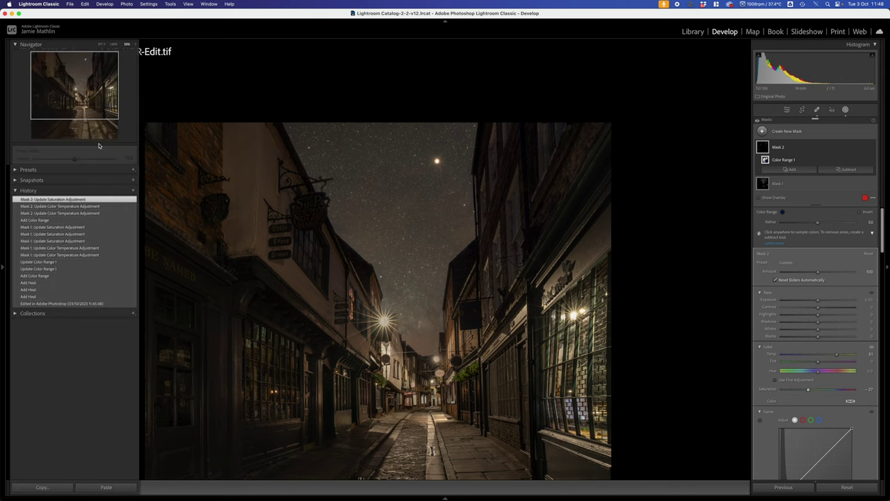
left_click(102, 44)
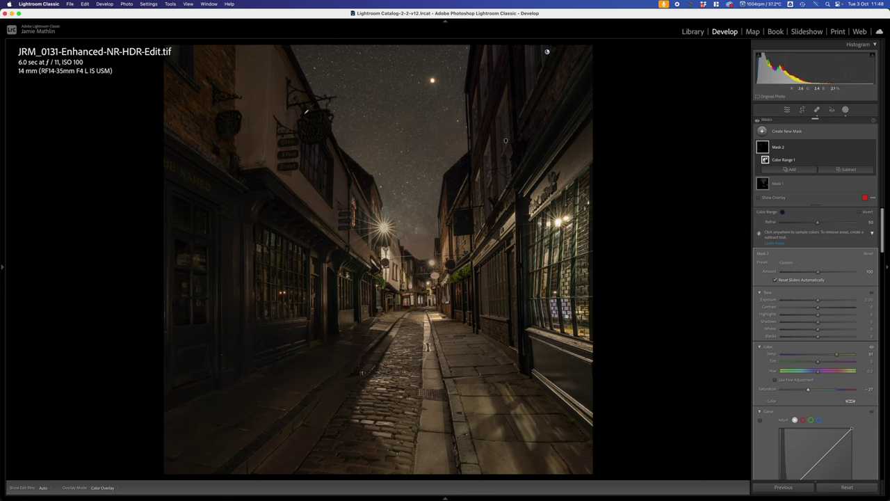
left_click(779, 132)
left_click(804, 182)
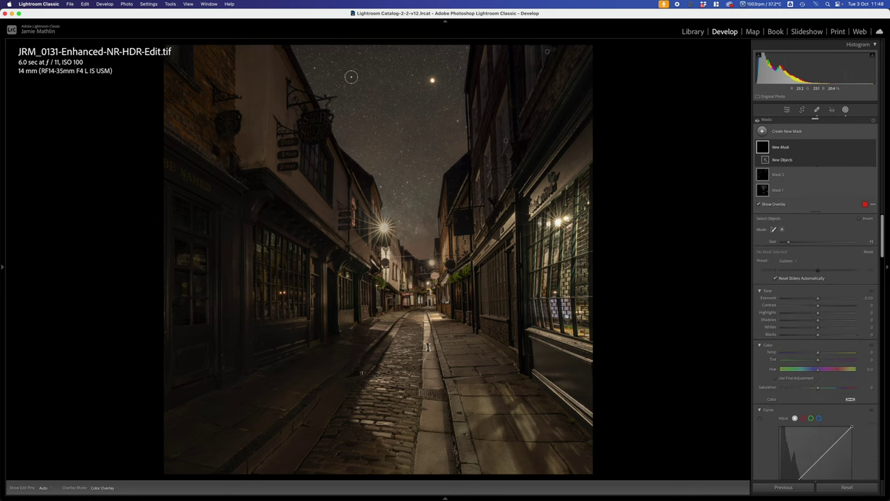
mouse_move(316, 116)
left_mouse_down()
mouse_move(301, 128)
mouse_move(313, 137)
mouse_move(327, 113)
mouse_move(312, 119)
mouse_move(314, 131)
left_mouse_up()
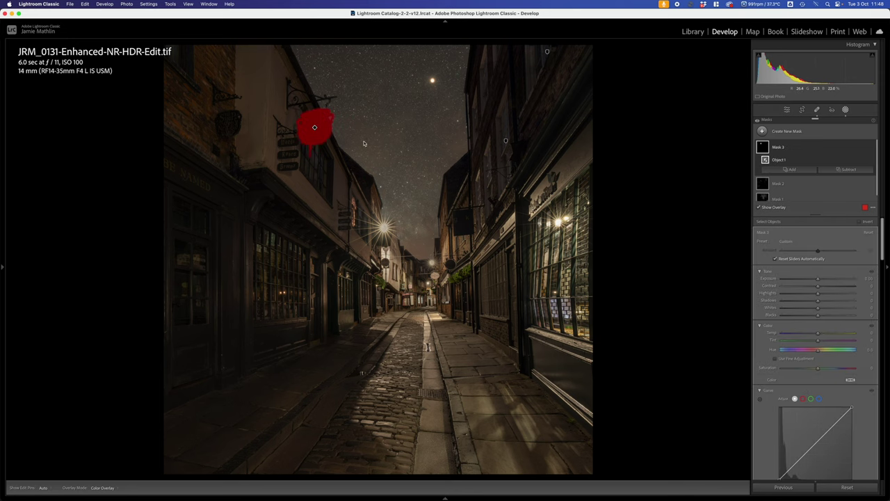
Raise the round sign mask's Exposure and set its Clarity to 49.
left_click(829, 279)
mouse_move(828, 279)
left_mouse_down()
mouse_move(833, 288)
mouse_move(827, 280)
left_mouse_up()
scroll(828, 306, "down", 5)
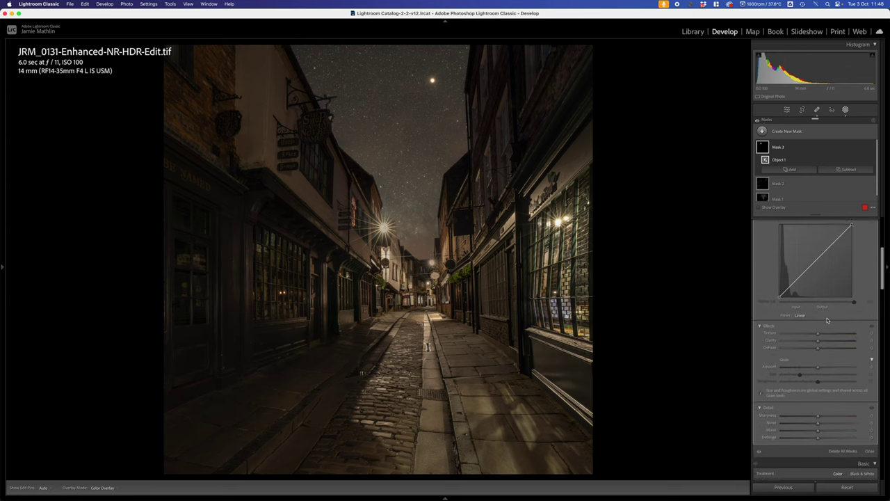
left_click(829, 338)
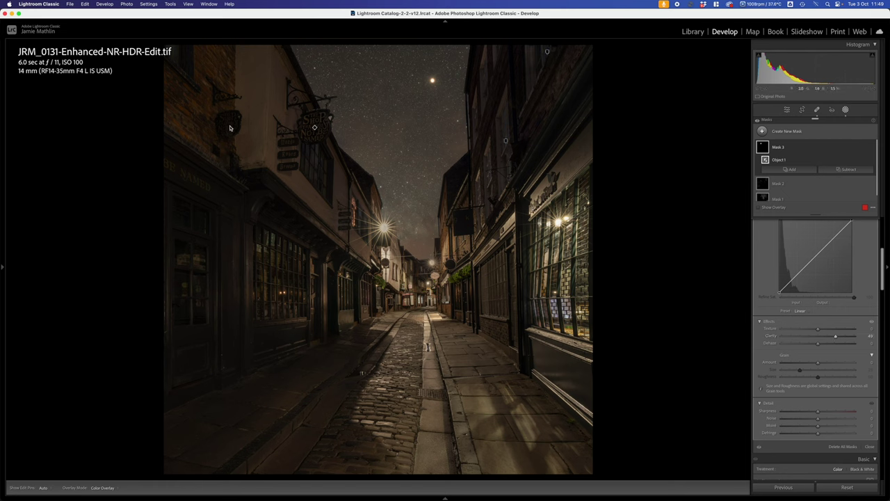
Create another object mask over the small hanging sign on the left-hand brick building.
left_click(778, 131)
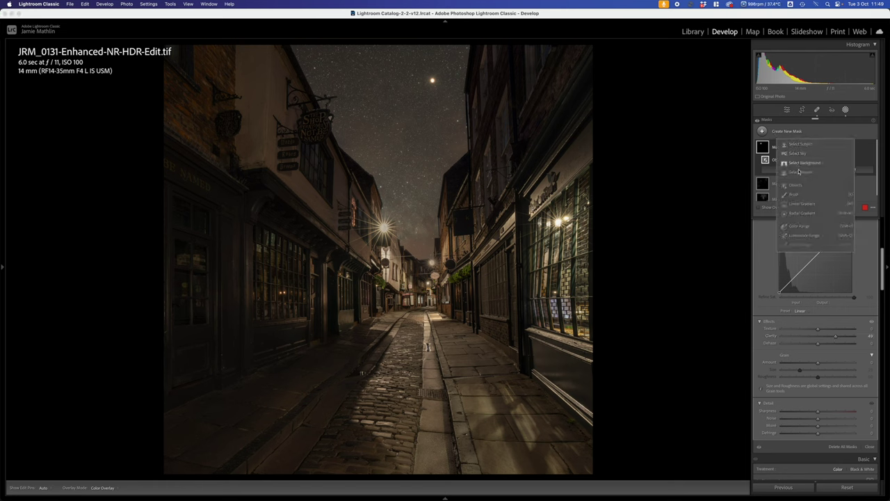
left_click(800, 185)
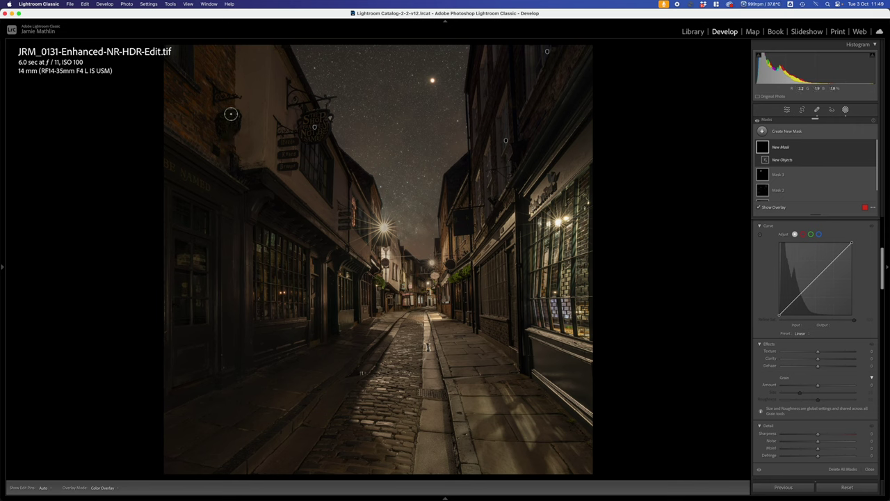
mouse_move(231, 114)
left_mouse_down()
mouse_move(220, 129)
mouse_move(229, 124)
left_mouse_up()
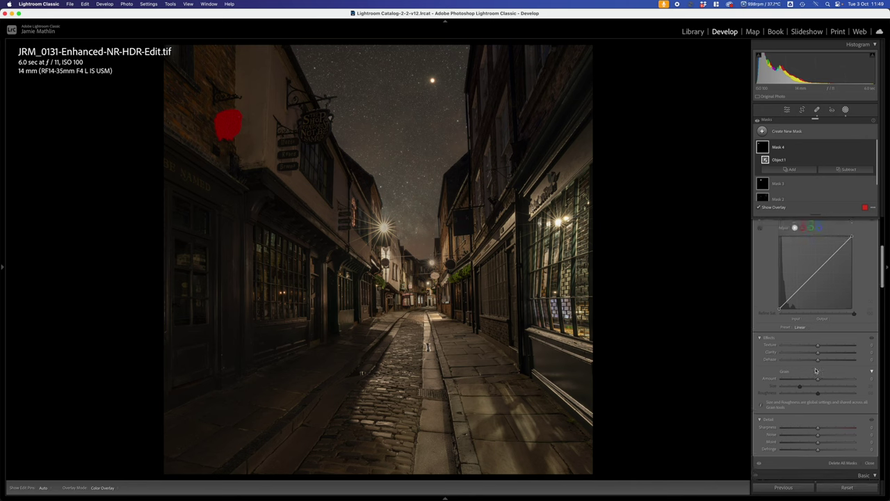
Raise the small sign mask's Clarity and set its Exposure to 0.61 and Contrast to 25.
left_click(836, 358)
scroll(828, 327, "up", 5)
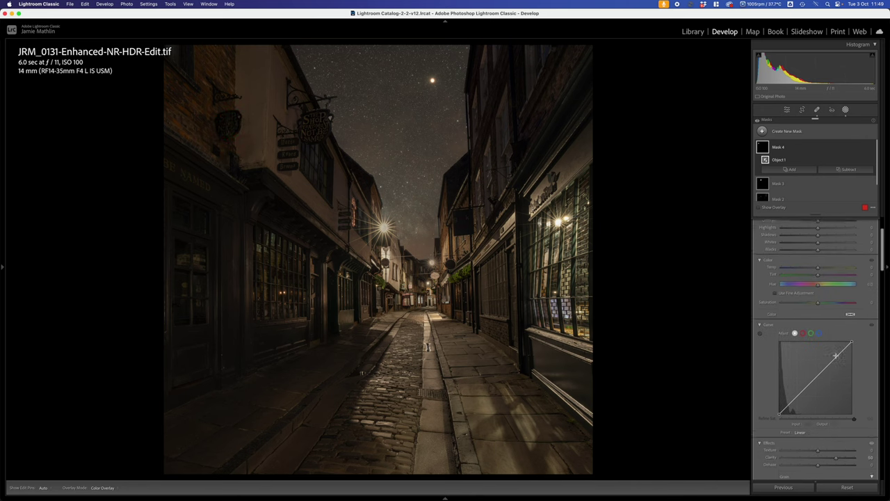
left_click_drag(819, 280, 821, 279)
left_click(828, 287)
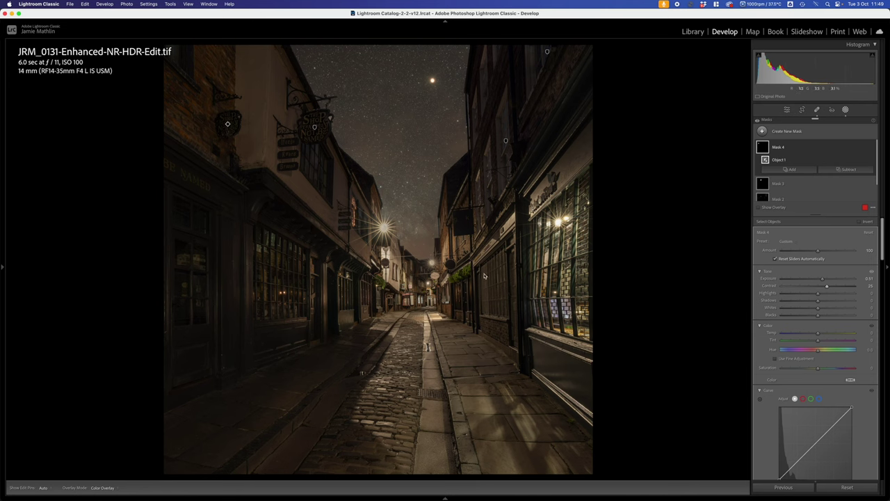
Create a brush mask and paint over the lettered fascia boards above the two nearest left-hand shops.
left_click(795, 130)
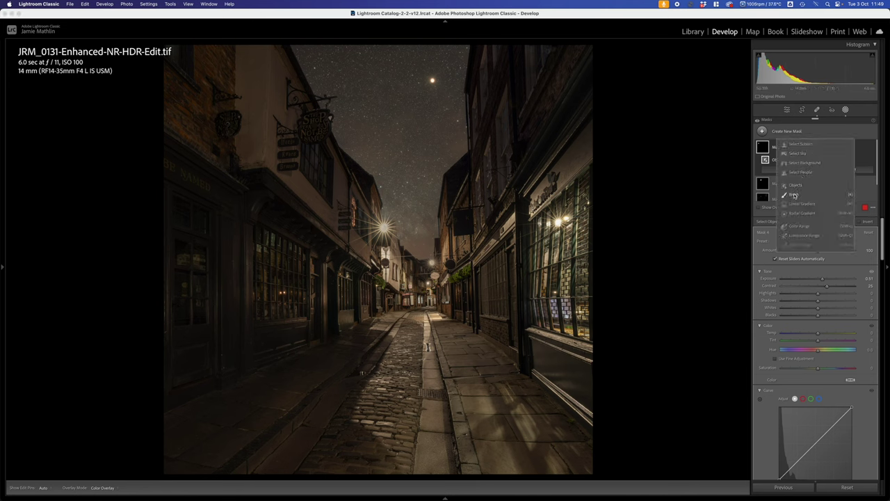
left_click(796, 198)
left_click_drag(832, 254, 834, 252)
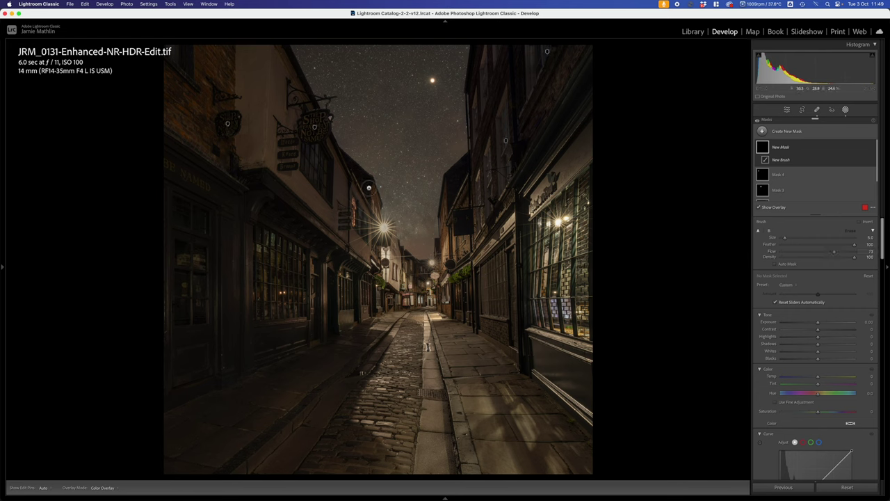
left_click_drag(271, 184, 335, 236)
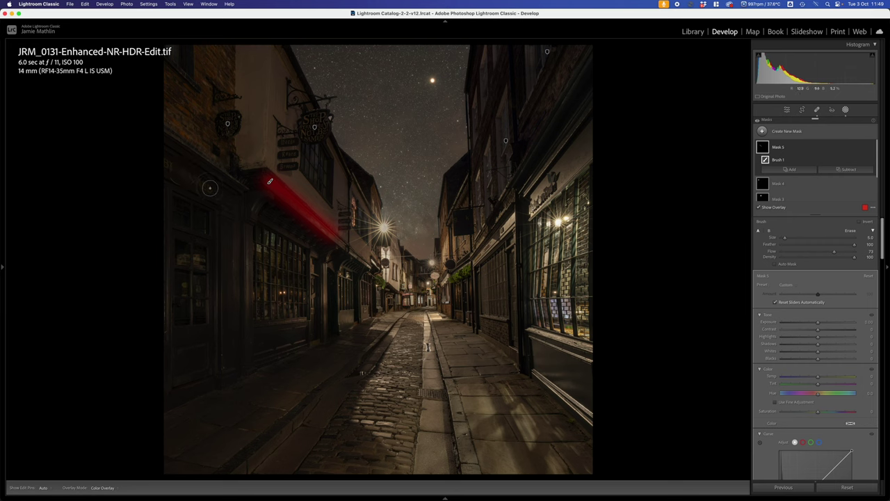
left_click_drag(209, 187, 149, 154)
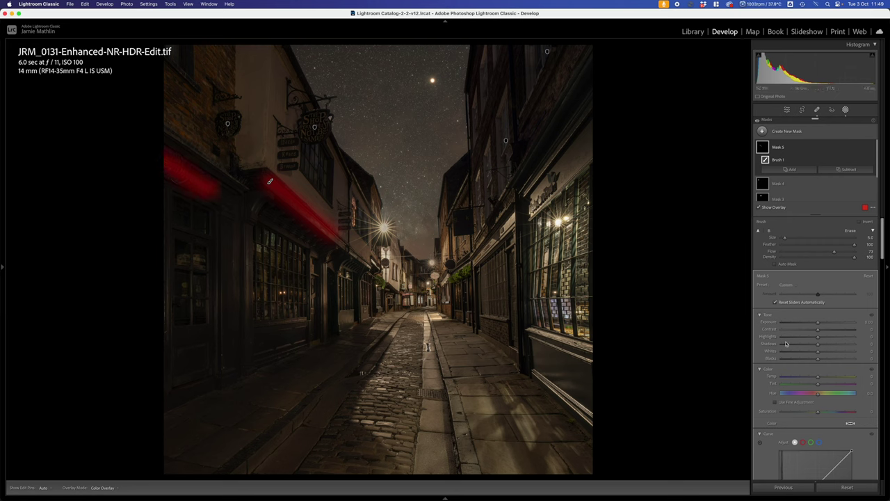
Raise the fascia mask's Exposure and Clarity and set its Contrast to 18.
left_click(822, 323)
left_click_drag(823, 323, 825, 325)
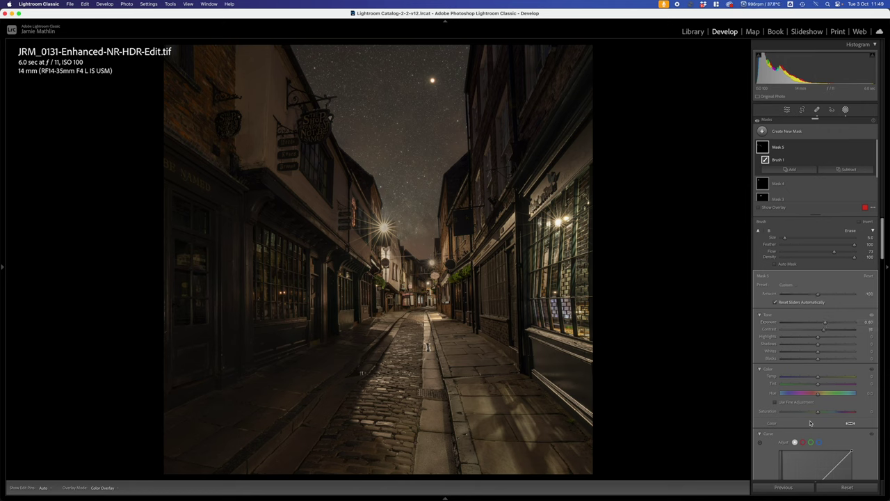
scroll(816, 411, "down", 5)
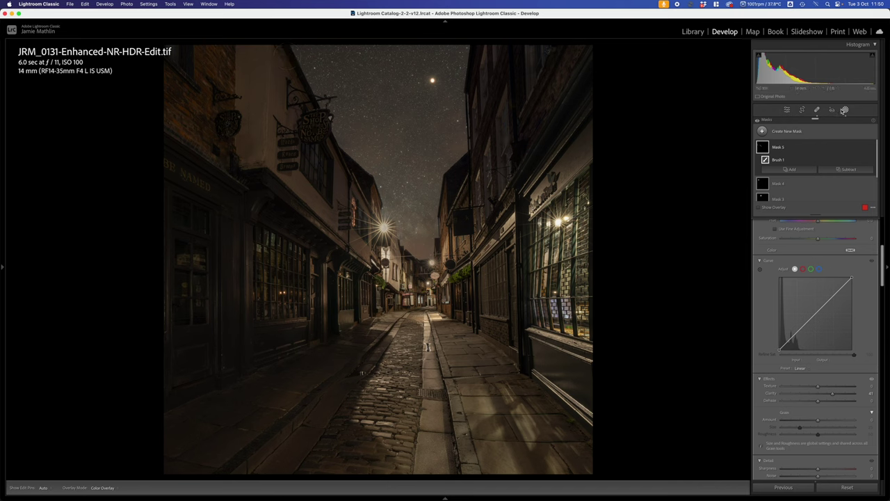
Create a linear gradient mask fading down from the top edge of the photo to the upper part of the shops.
left_click(782, 136)
left_click(793, 203)
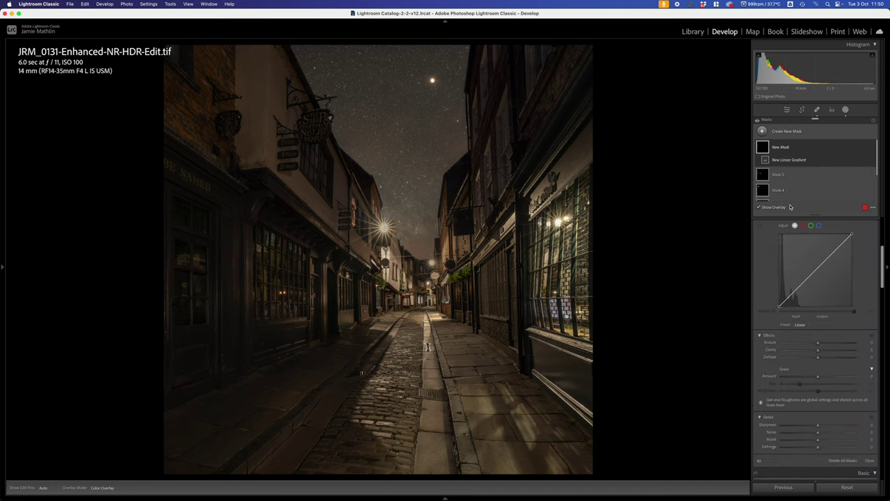
left_click_drag(392, 50, 391, 181)
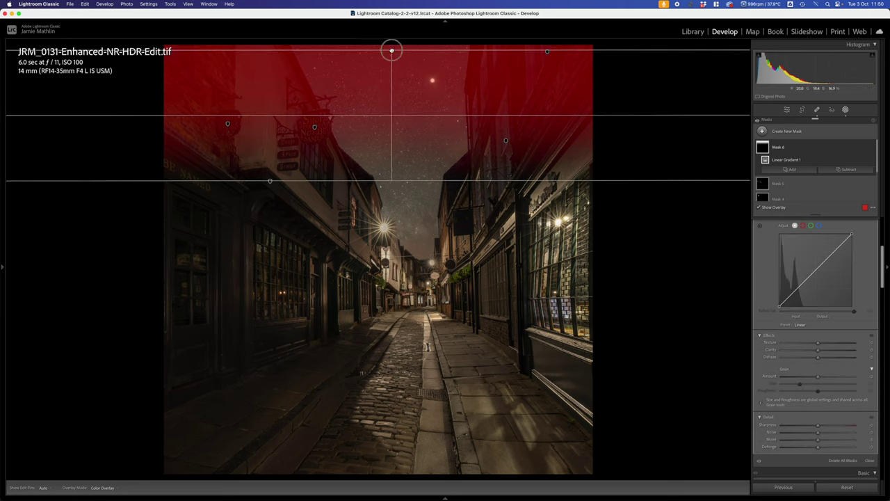
left_click_drag(391, 48, 392, 28)
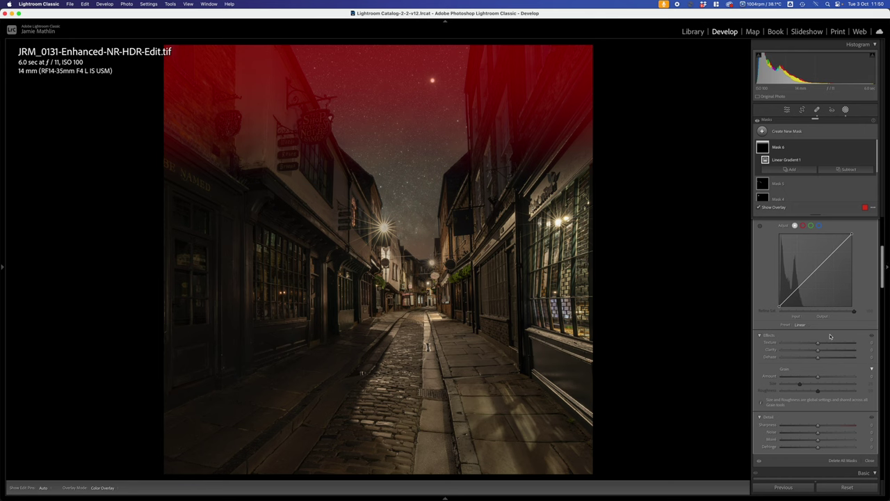
Set the linear gradient mask's Exposure to -1.03 and cool its Temp slightly.
scroll(825, 327, "up", 5)
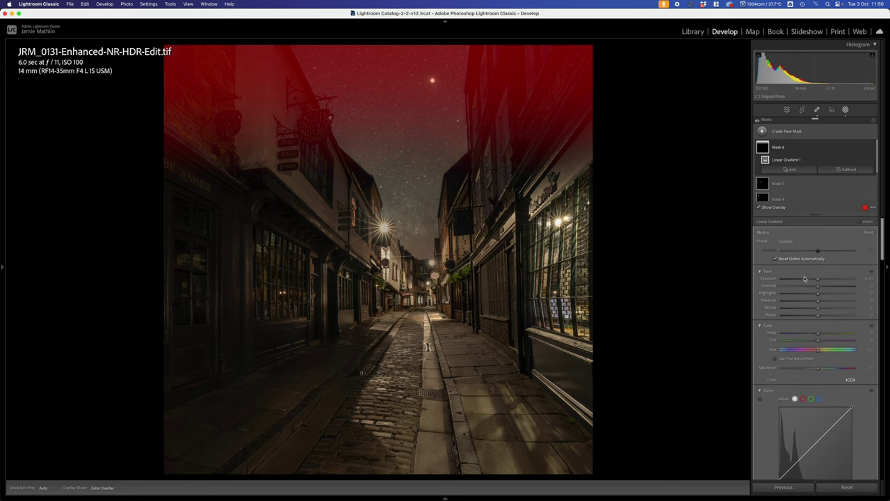
left_click_drag(805, 279, 809, 280)
left_click_drag(818, 333, 811, 335)
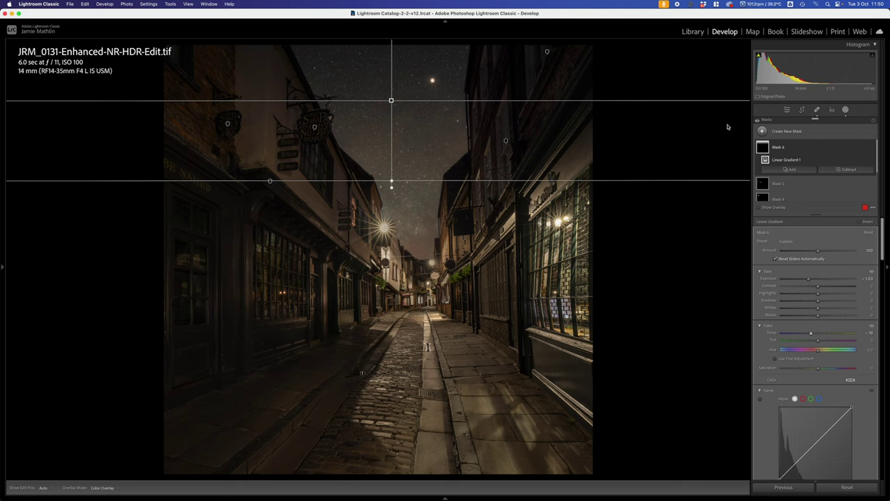
Intersect the linear gradient mask with a Select Sky selection so it affects only the sky.
left_click(865, 161)
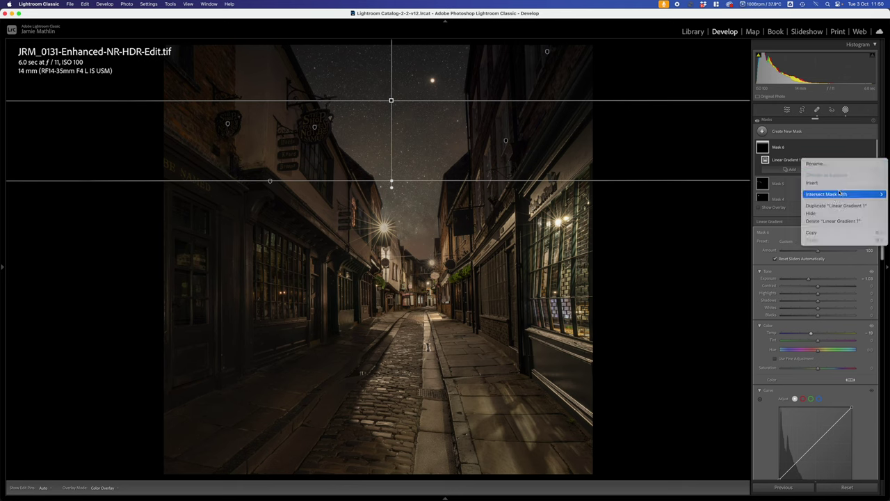
mouse_move(840, 194)
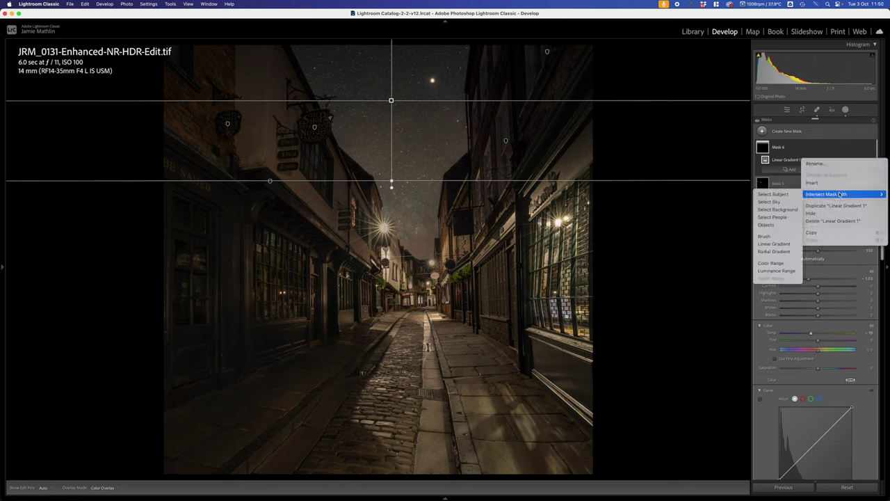
left_click(776, 201)
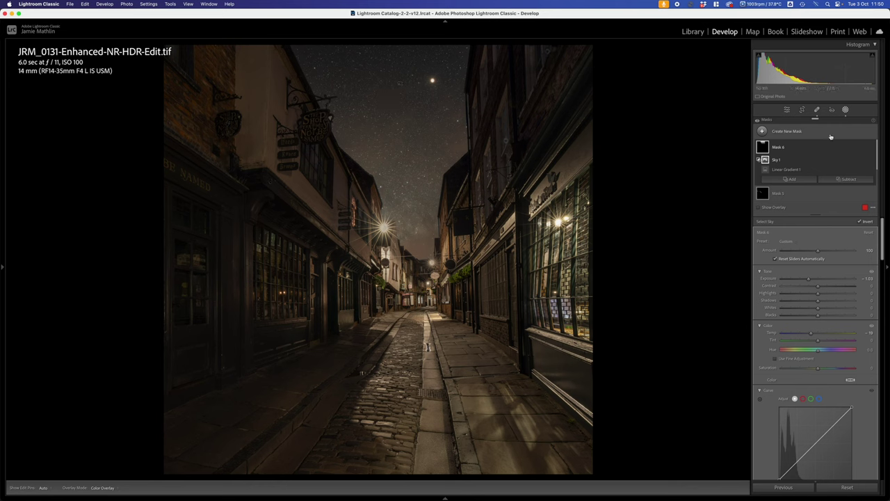
Create a radial gradient mask over the large left-hand shop window, tilted and sized to follow the window's perspective.
left_click(790, 131)
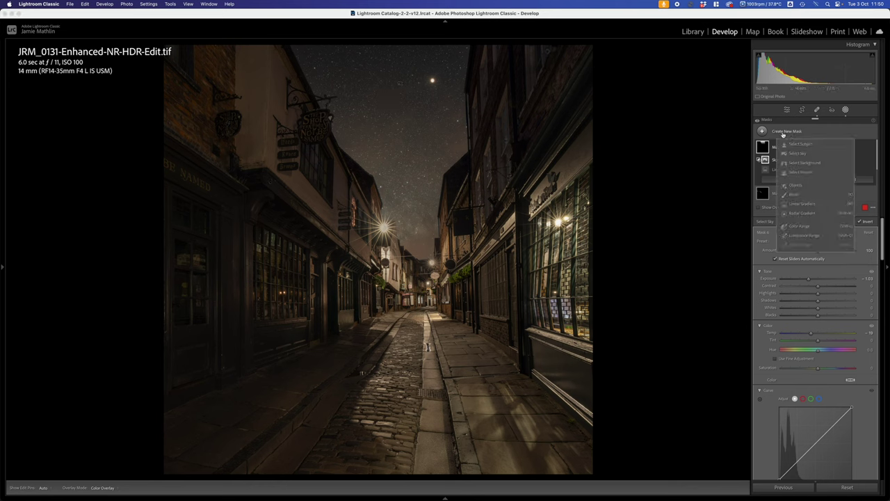
left_click(786, 214)
left_click_drag(269, 245, 326, 324)
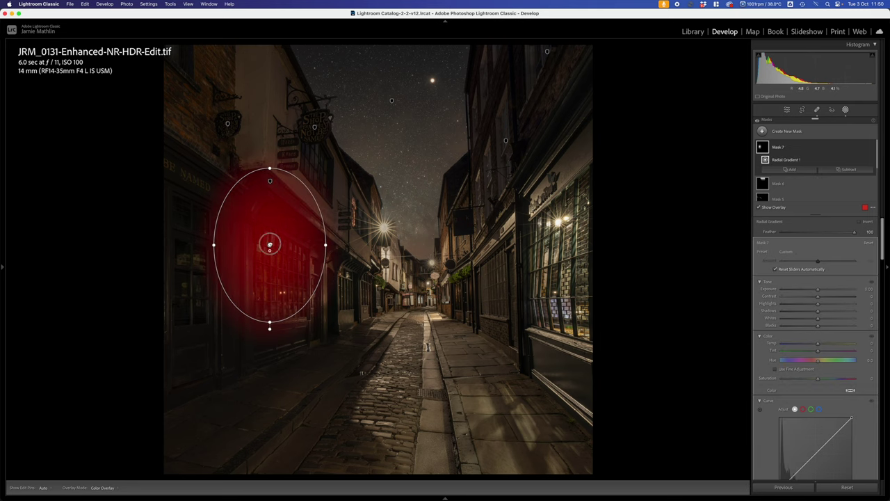
mouse_move(270, 246)
left_mouse_down()
mouse_move(298, 294)
mouse_move(265, 254)
left_mouse_up()
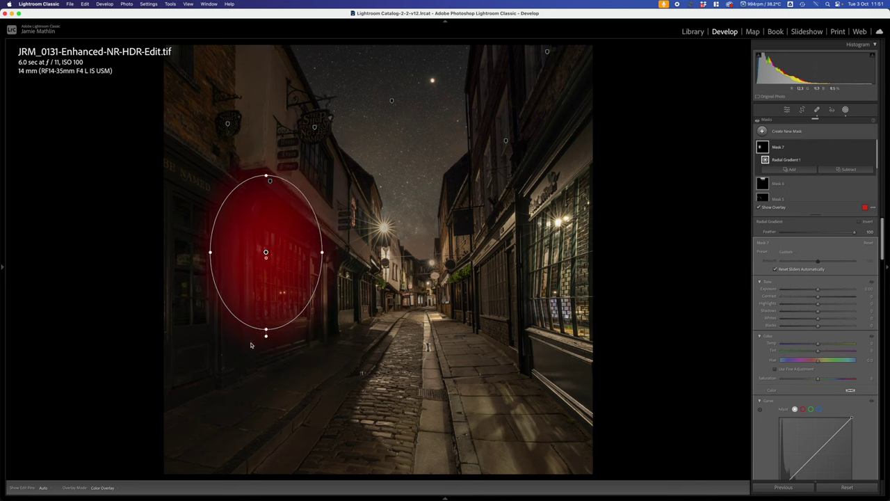
left_click_drag(265, 336, 318, 344)
left_click_drag(217, 281, 210, 287)
left_click_drag(308, 324, 312, 333)
left_click_drag(267, 253, 267, 258)
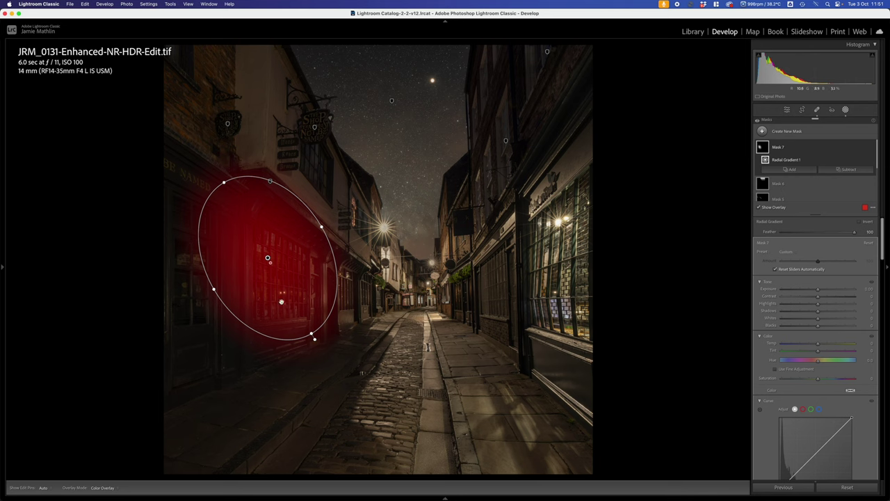
Set the window mask's Exposure to 3.16, Contrast to 50, Temp to 11 and Tint to 38, reduce Saturation slightly and add a little Clarity.
left_click_drag(818, 289, 836, 297)
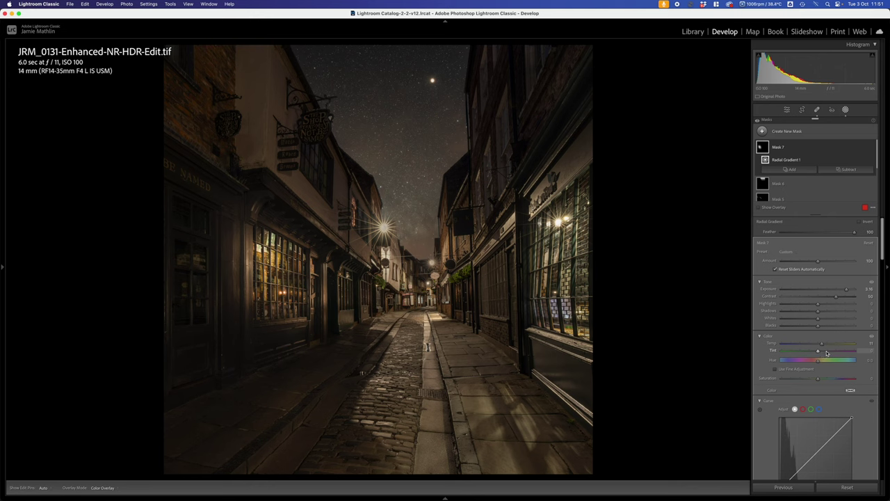
left_click_drag(827, 352, 833, 353)
mouse_move(321, 261)
scroll(828, 354, "down", 6)
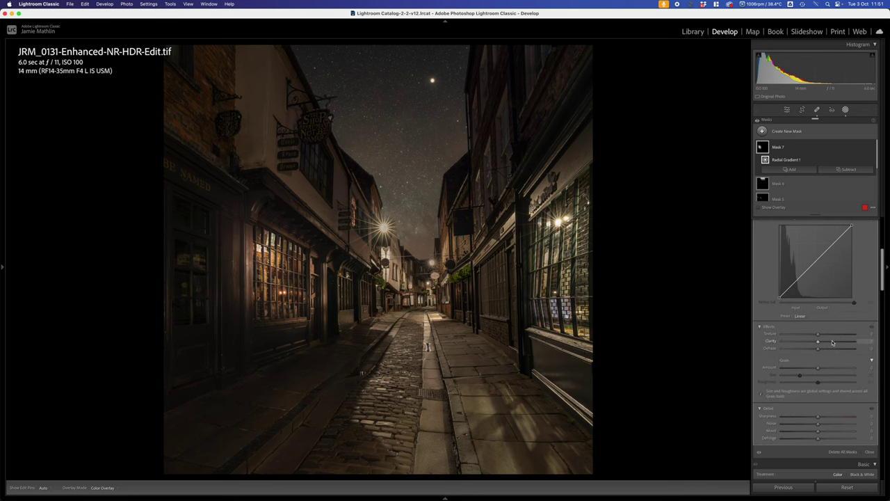
left_click_drag(833, 344, 819, 343)
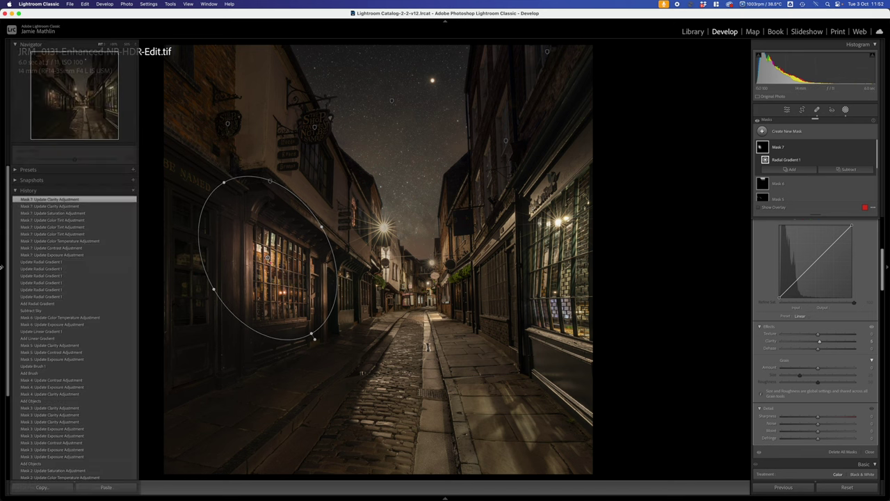
Examine the brightened shop window and its surrounding woodwork at high magnification for spill from the radial mask.
mouse_move(4, 261)
left_click(114, 49)
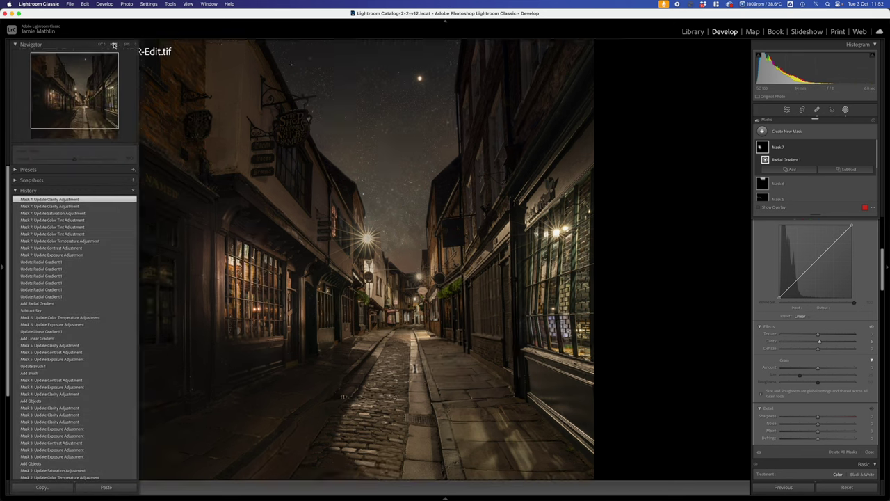
scroll(425, 186, "left", 10)
scroll(424, 185, "down", 6)
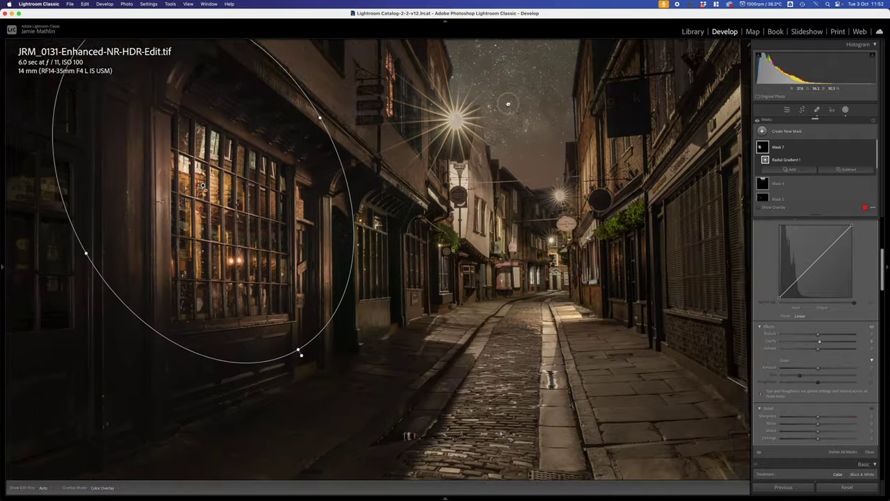
scroll(311, 205, "left", 2)
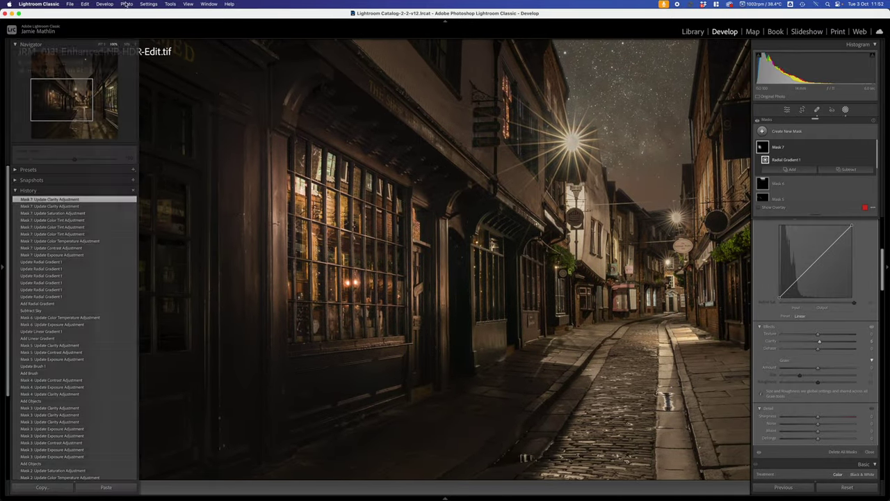
mouse_move(4, 270)
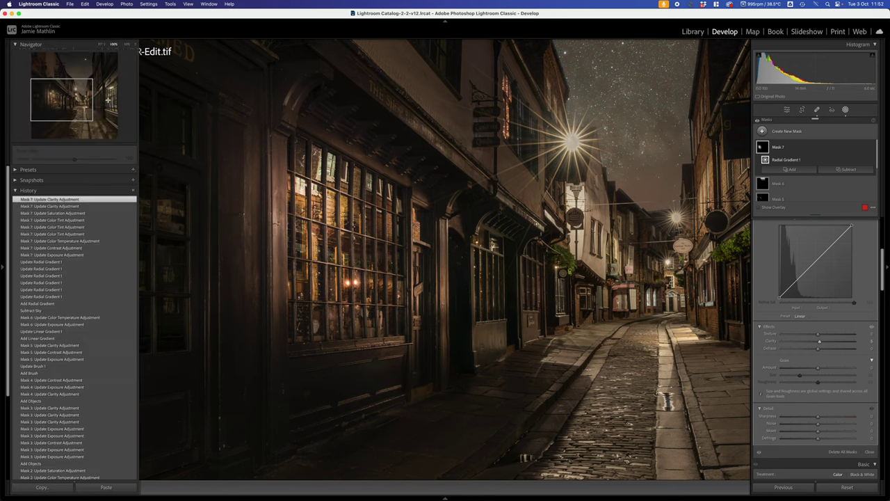
left_click(130, 45)
left_click(135, 49)
mouse_move(291, 154)
left_mouse_down()
mouse_move(384, 249)
mouse_move(299, 144)
left_mouse_up()
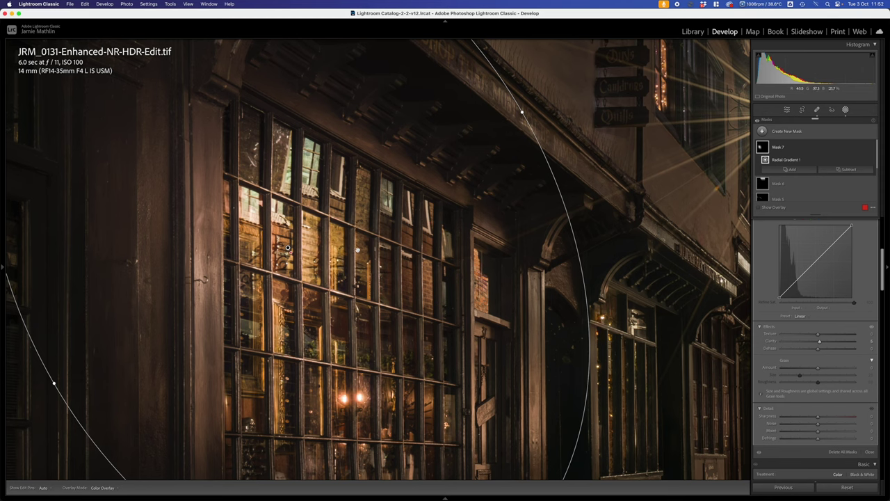
left_click_drag(358, 250, 344, 278)
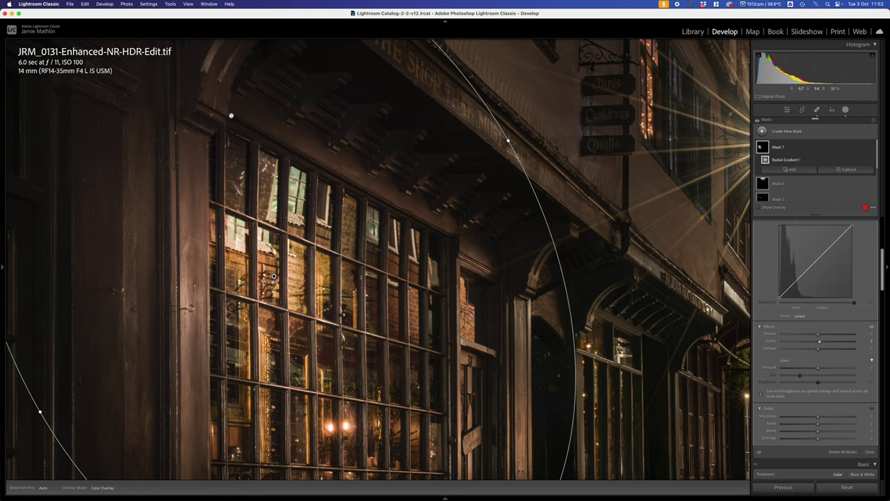
Add a subtracting brush to the window mask with Flow 90 and Feather 5.
left_click(845, 169)
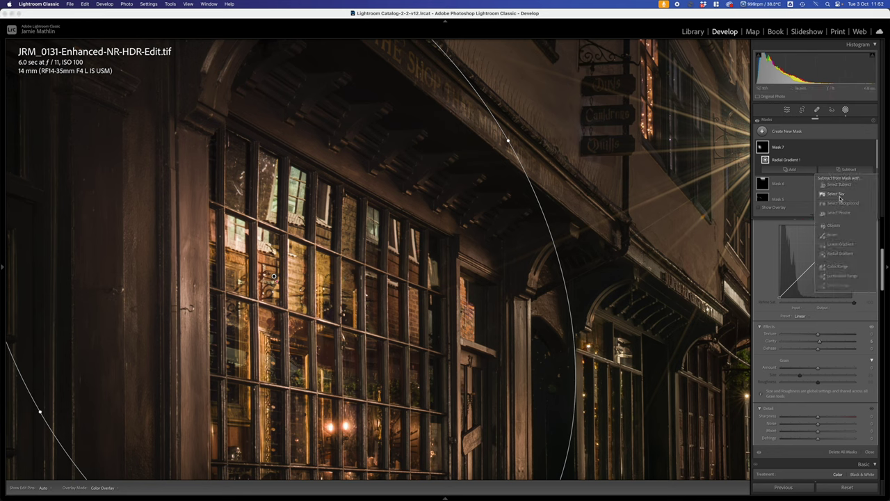
left_click(832, 236)
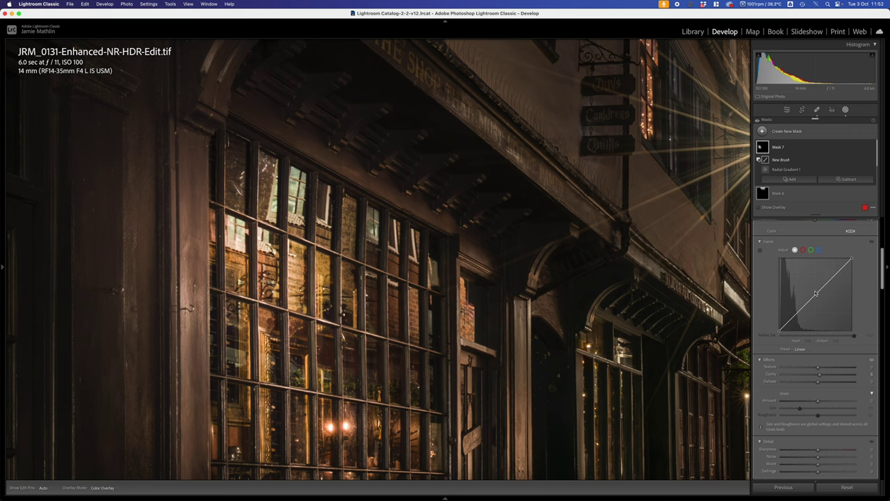
scroll(815, 291, "up", 5)
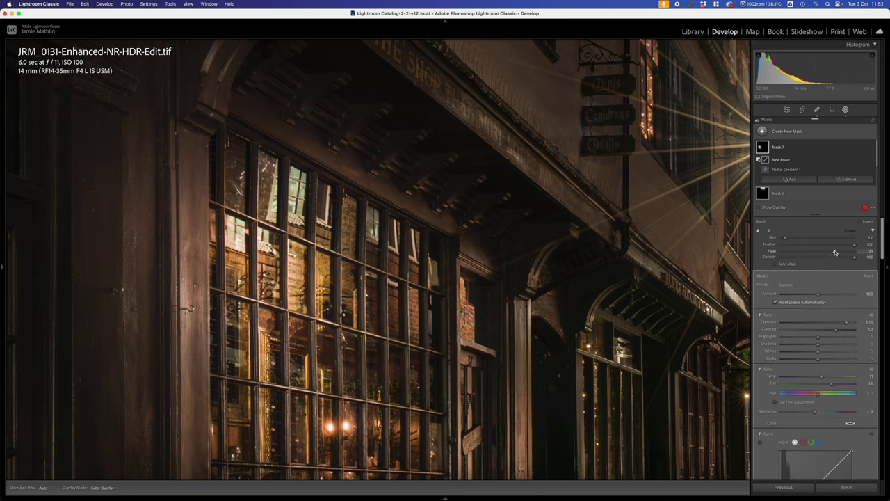
left_click_drag(835, 253, 846, 251)
left_click(785, 246)
Erase the light spill from the woodwork above the shop window and its upper corners, using brush Sizes 5 and 11.
left_click(228, 116)
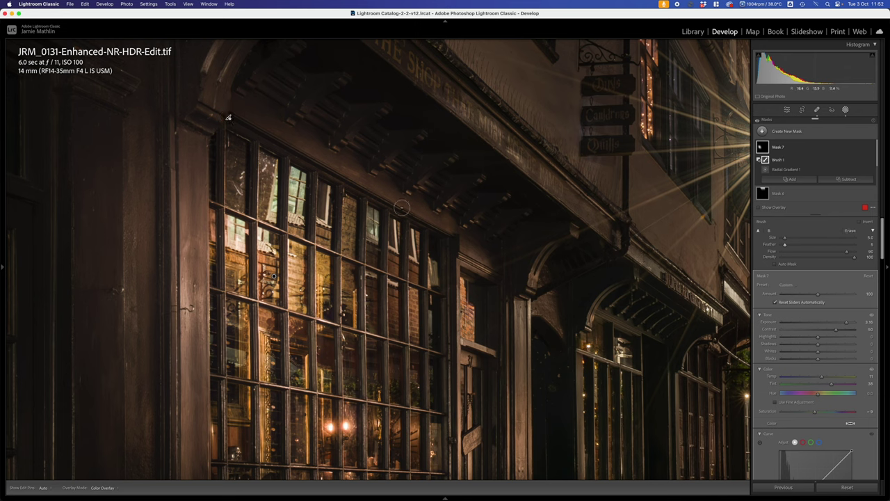
left_click(450, 230, "shift")
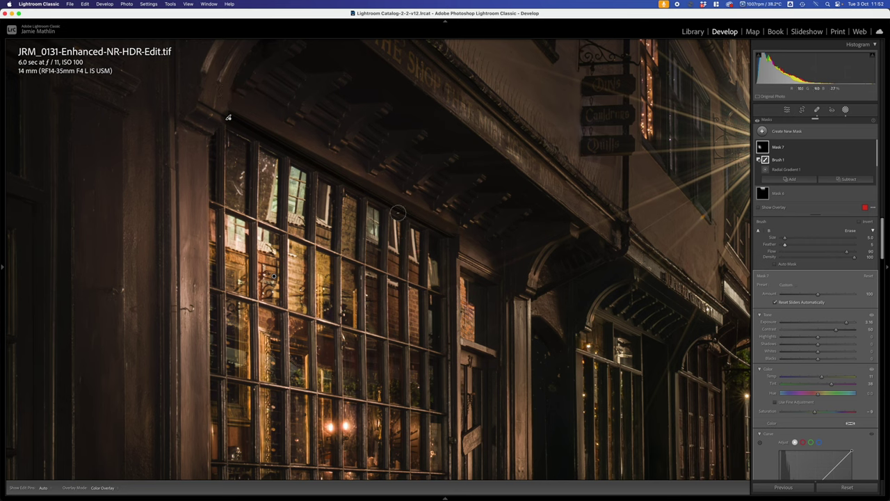
scroll(275, 107, "up", 5)
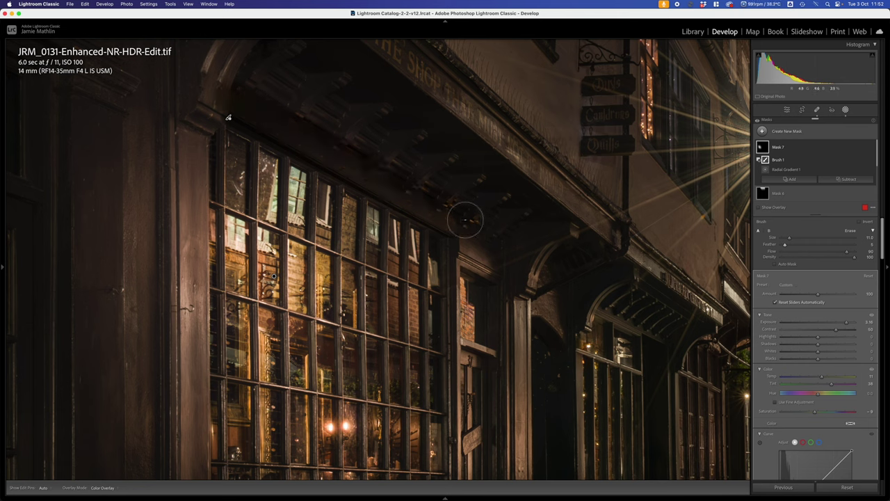
mouse_move(186, 128)
left_mouse_down()
mouse_move(174, 143)
mouse_move(178, 135)
mouse_move(192, 143)
left_mouse_up()
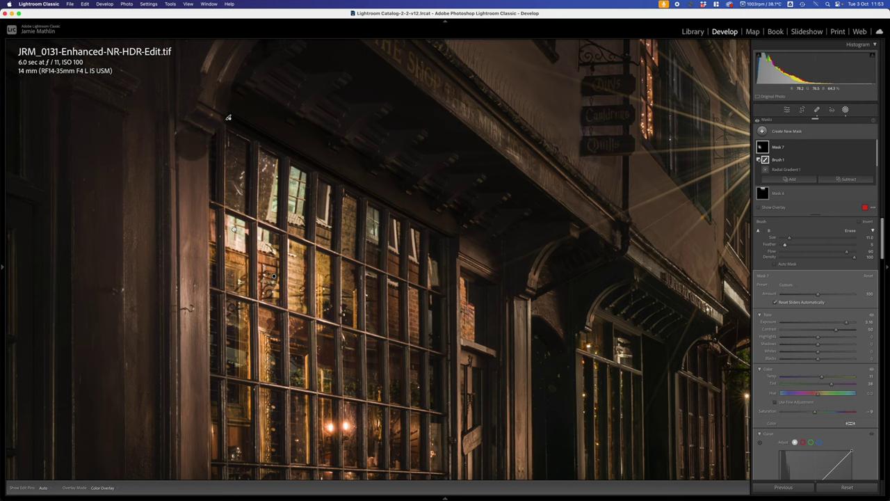
Erase the light spill from the sill and wooden panels below the shop window with the Size 11 subtracting brush.
scroll(237, 187, "down", 2)
scroll(237, 188, "down", 5)
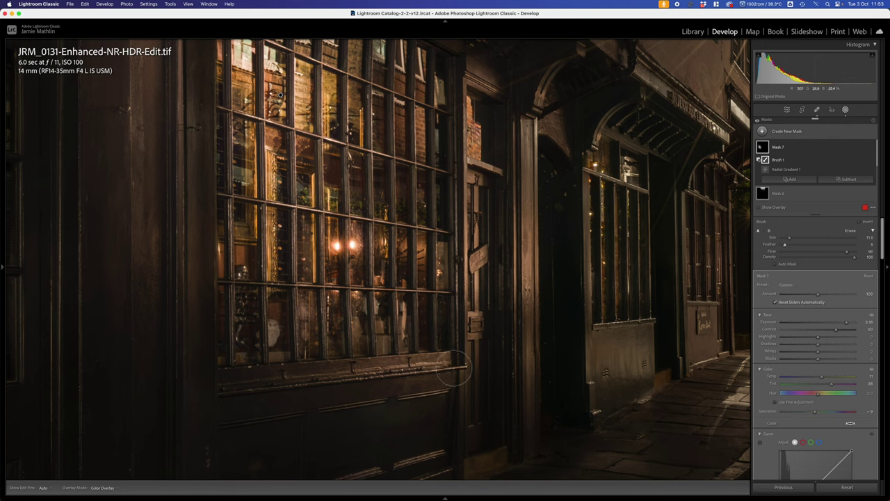
key("h")
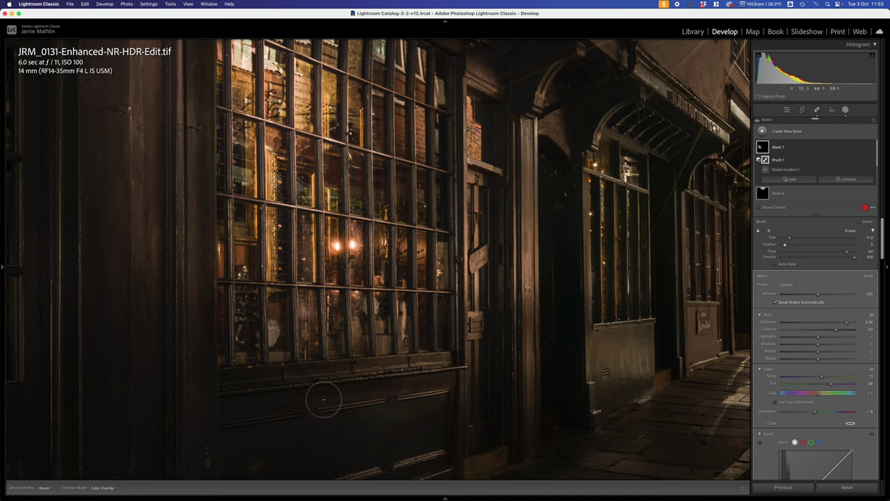
key("h")
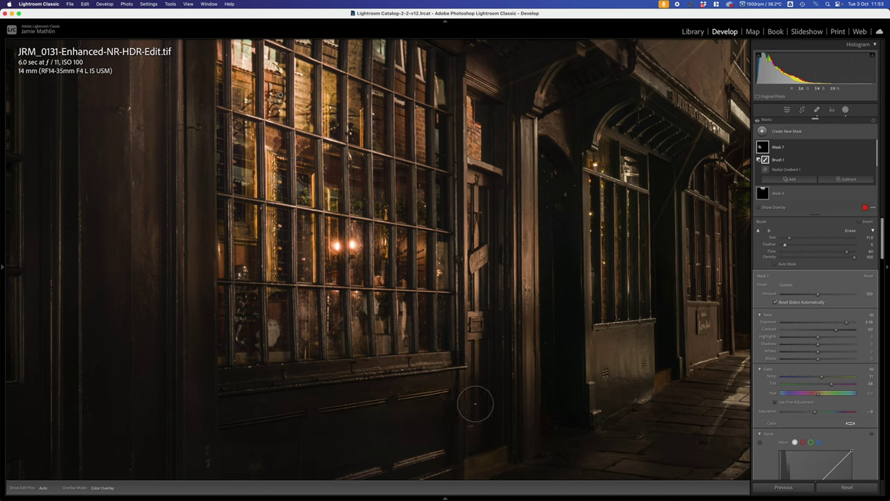
Reduce the subtracting brush to Size 6 and erase the spill along the upright post between the window and the door.
key("bracketleft")
key("bracketleft")
key("bracketleft")
key("bracketleft")
key("bracketleft")
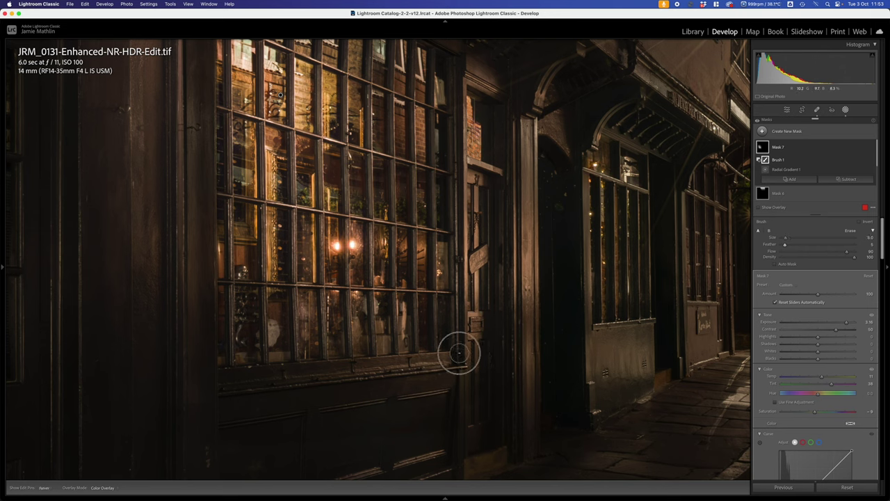
left_click(457, 59, "shift")
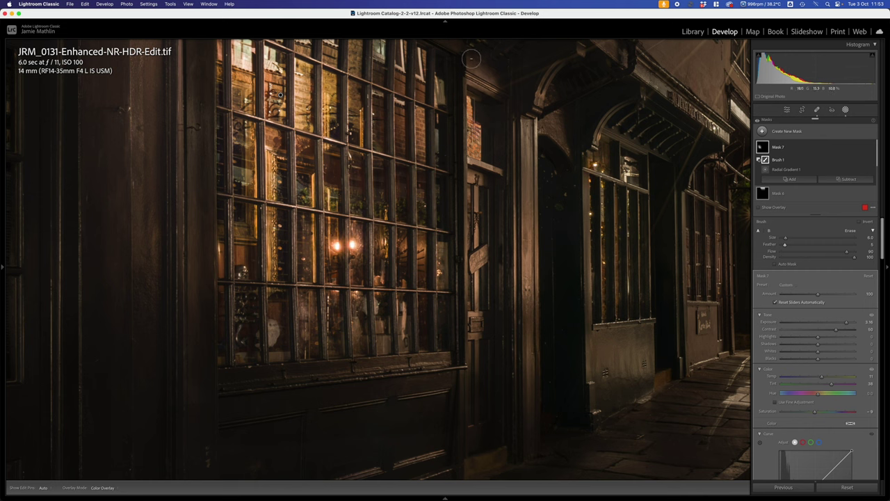
key("h")
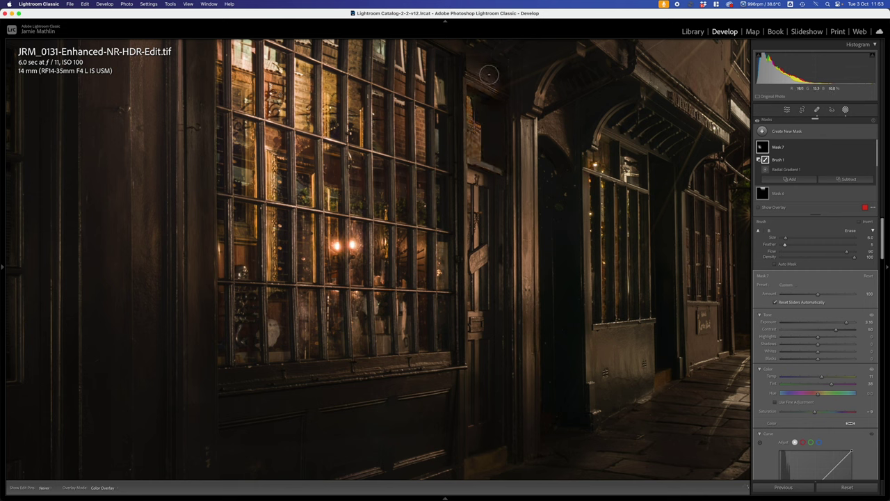
key("h")
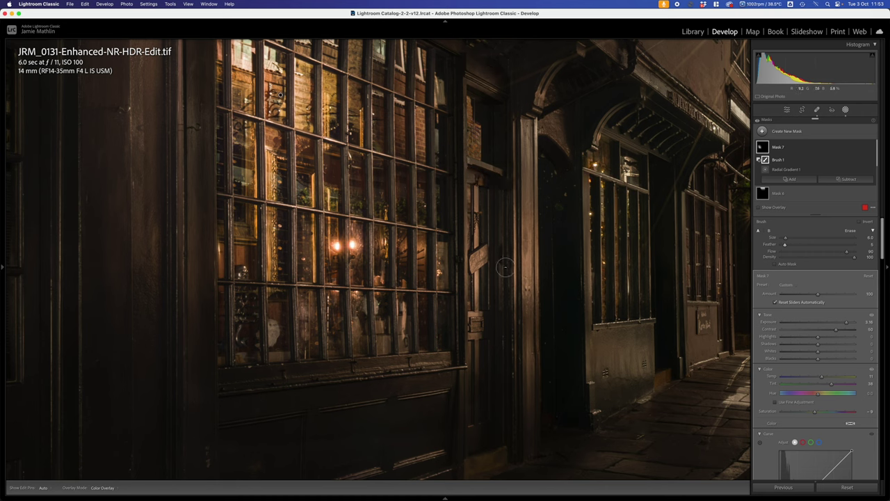
Erase the spill from the door and its surround with brush Size 10, refining the narrow door details at Size 2.
scroll(509, 272, "up", 4)
key("h")
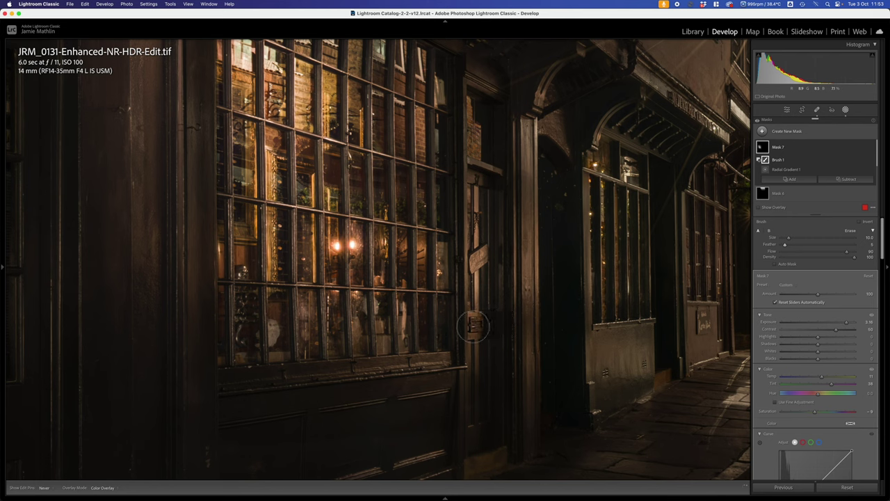
key("h")
key("bracketleft")
key("bracketleft")
key("bracketleft")
key("bracketleft")
key("bracketleft")
key("bracketleft")
left_click_drag(476, 185, 477, 318)
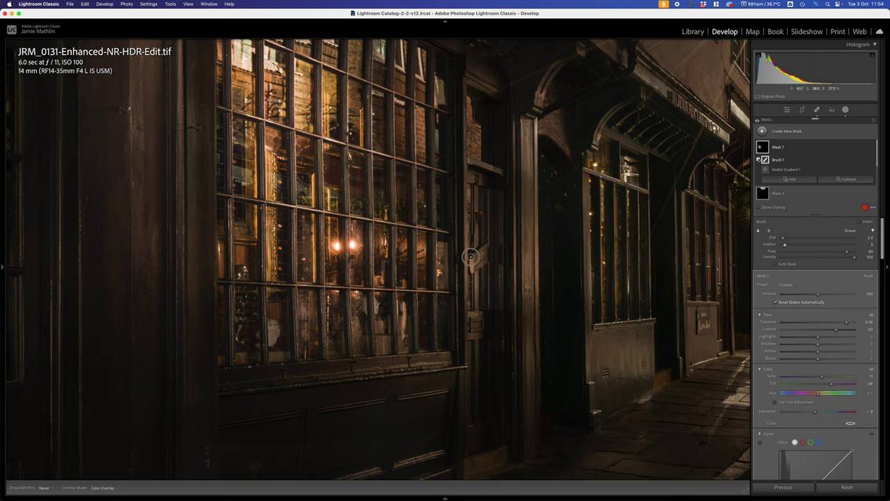
key("h")
Erase the mask along the window's left-hand upright frame down to the sill in straight strokes with brush Size 3.
left_click_drag(388, 204, 378, 354)
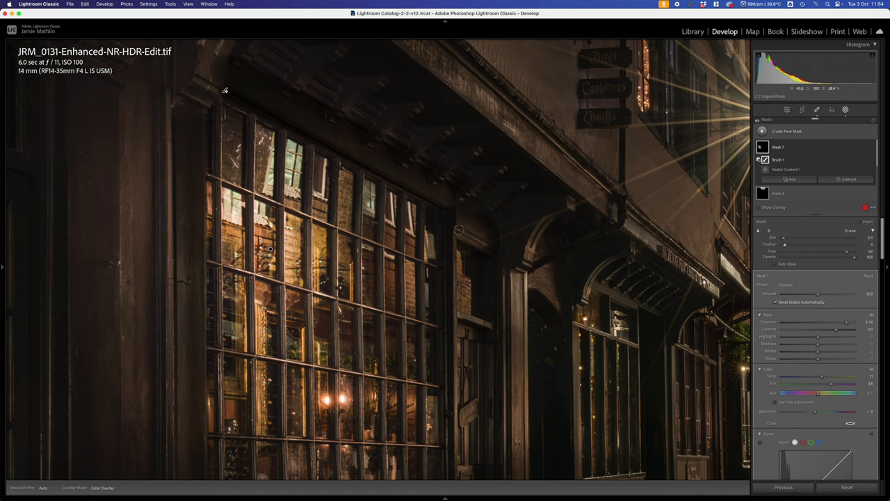
scroll(460, 229, "up", 3)
key("h")
key("h")
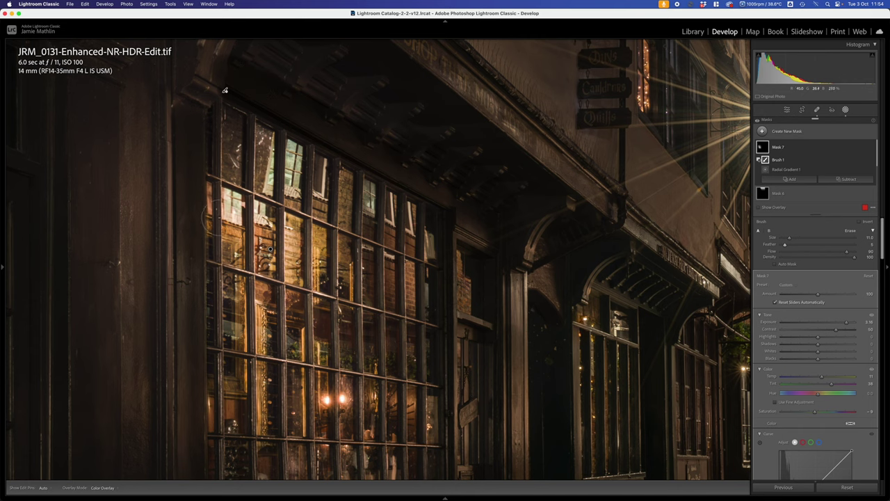
scroll(216, 218, "down", 3)
key("h")
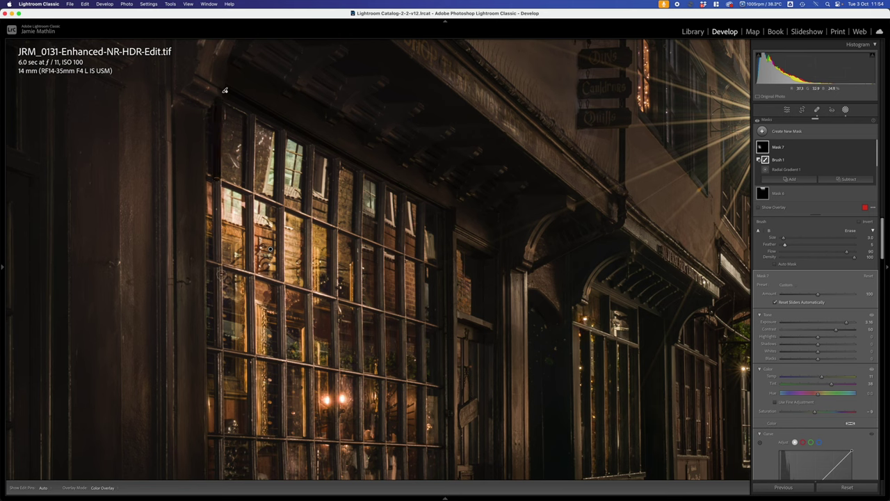
left_click(216, 261, "shift")
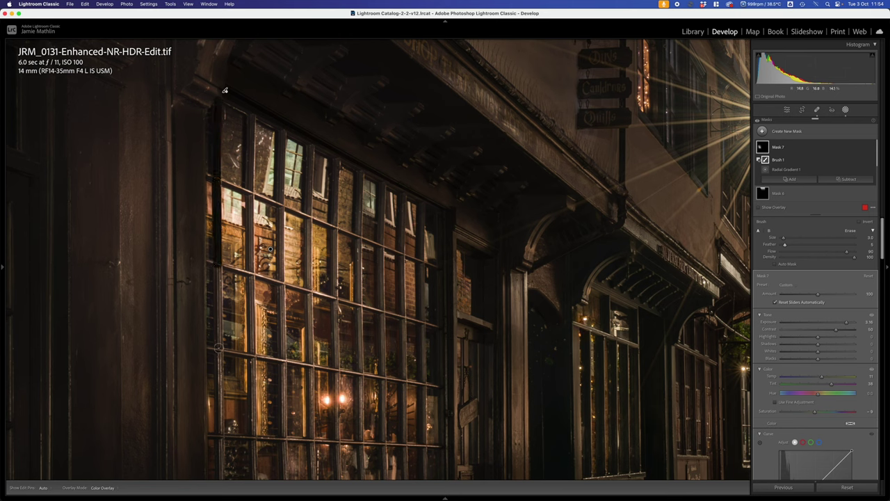
left_click(219, 437, "shift")
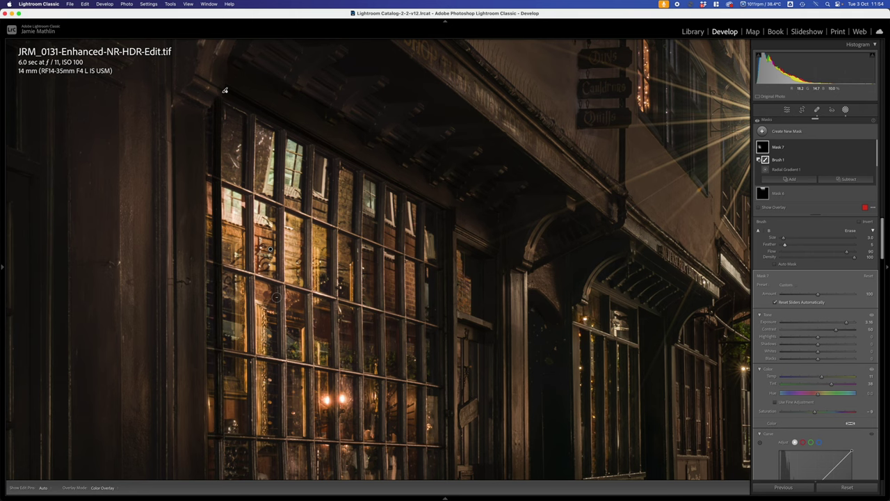
scroll(278, 306, "down", 8)
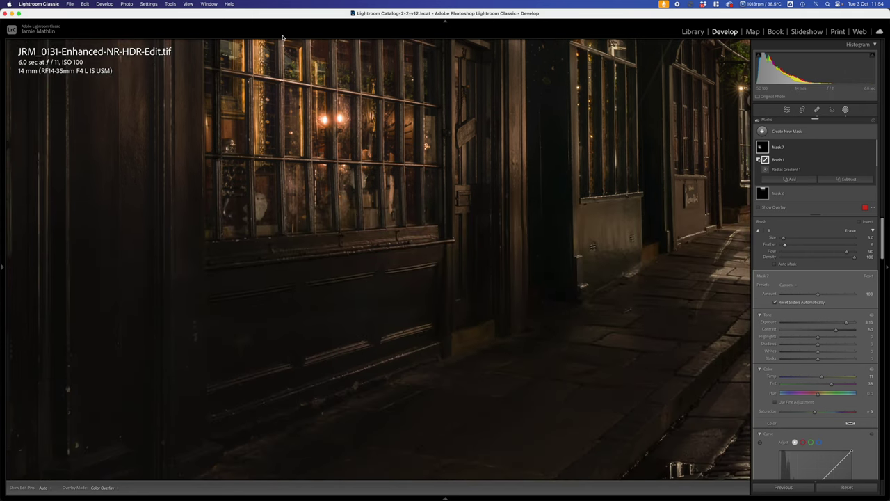
left_click(219, 242, "shift")
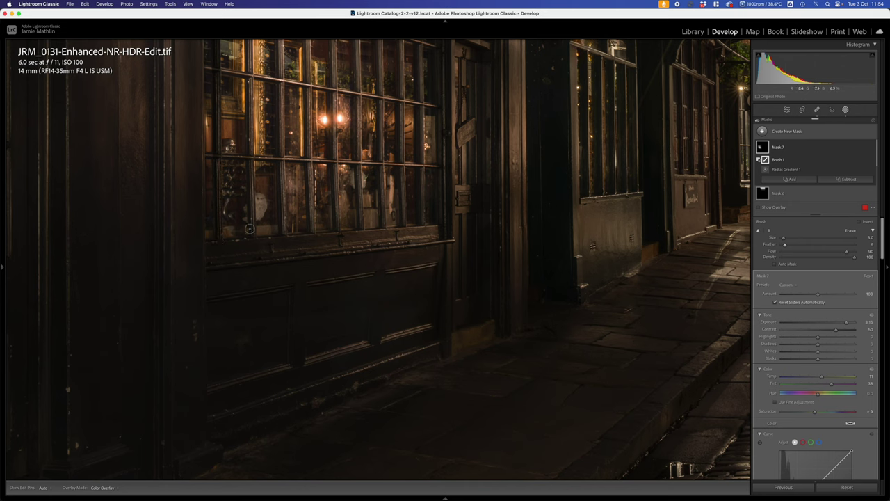
Erase the mask from the left-hand vertical glazing bars in straight strokes down to the sill, with brush Sizes 3 and 2.
left_click(249, 159, "shift")
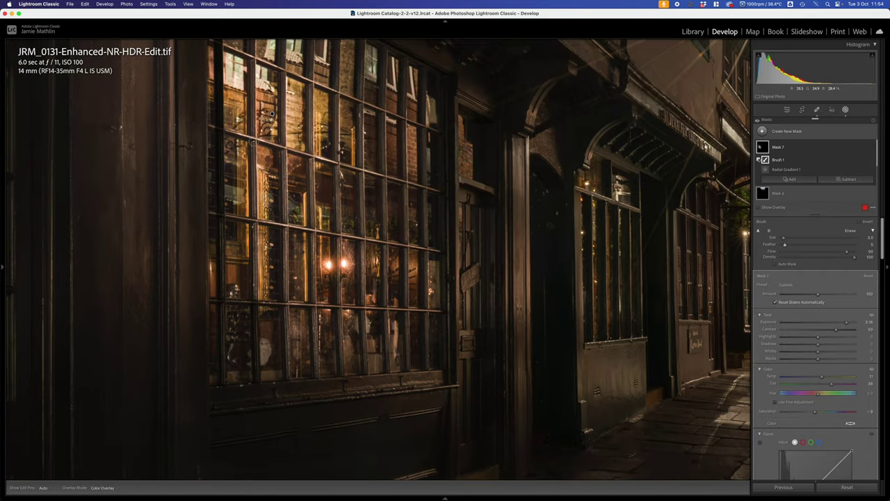
key("h")
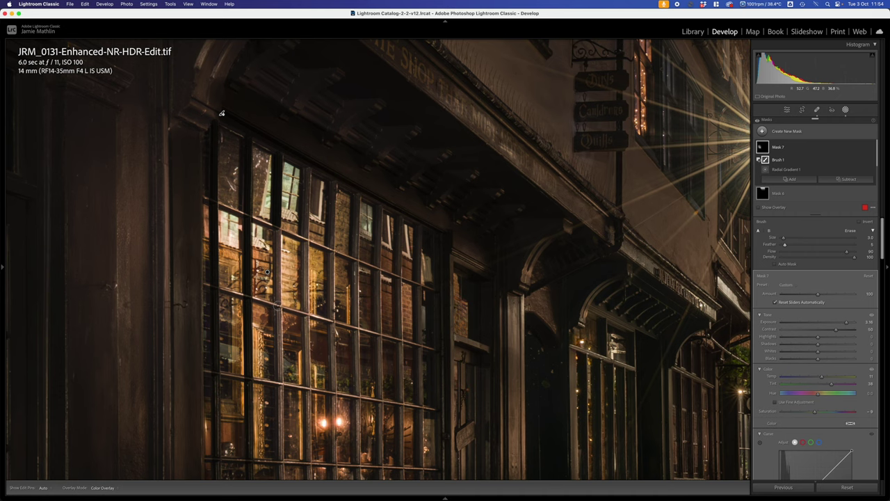
left_click(277, 305, "shift")
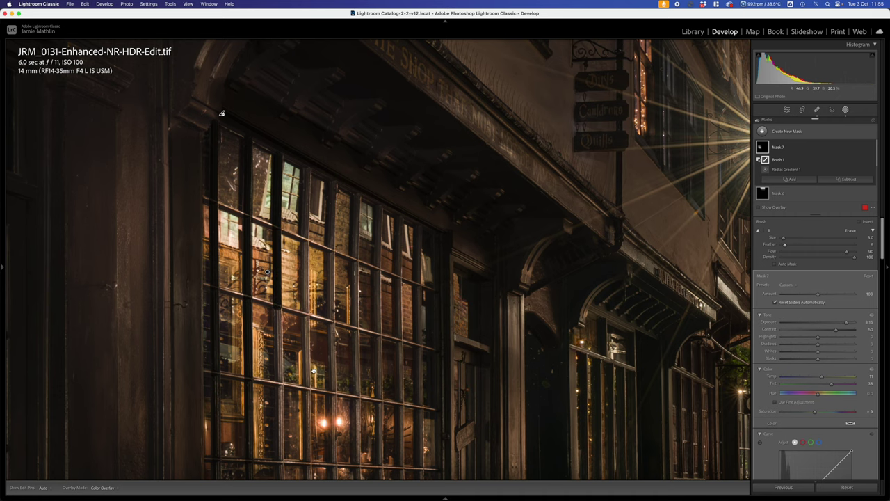
scroll(306, 153, "down", 5)
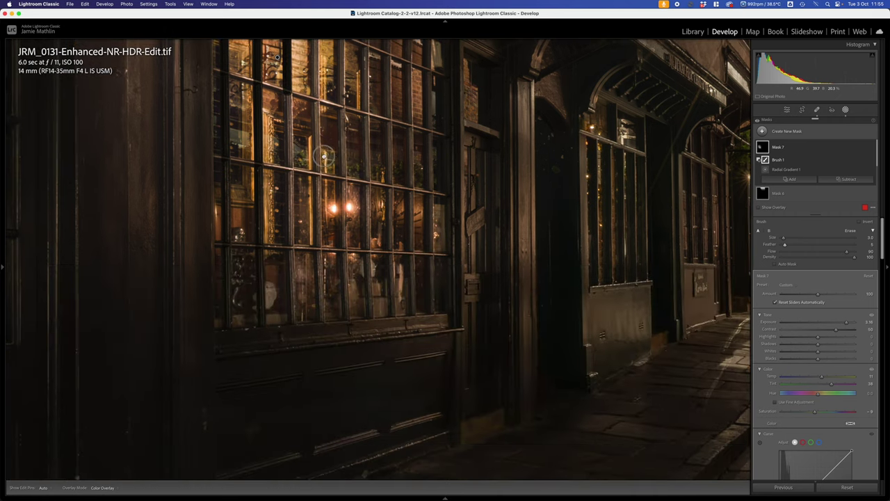
left_click(289, 168, "shift")
left_click(290, 254, "shift")
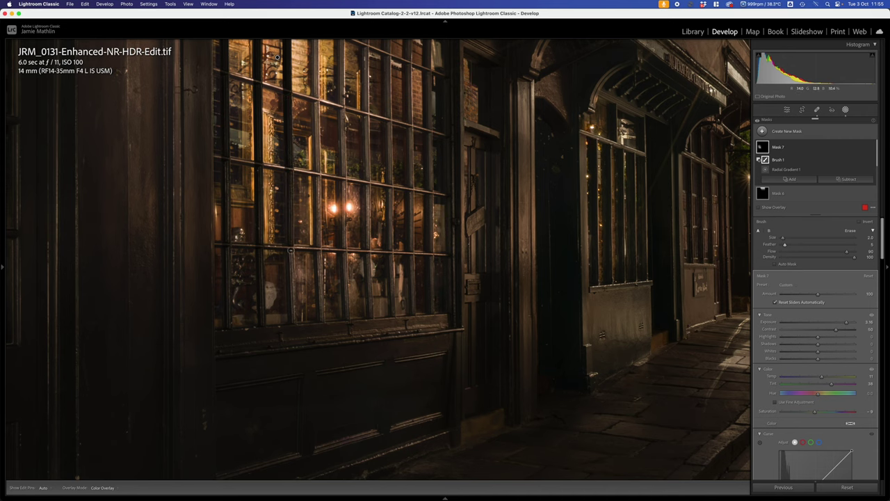
left_click(292, 321, "shift")
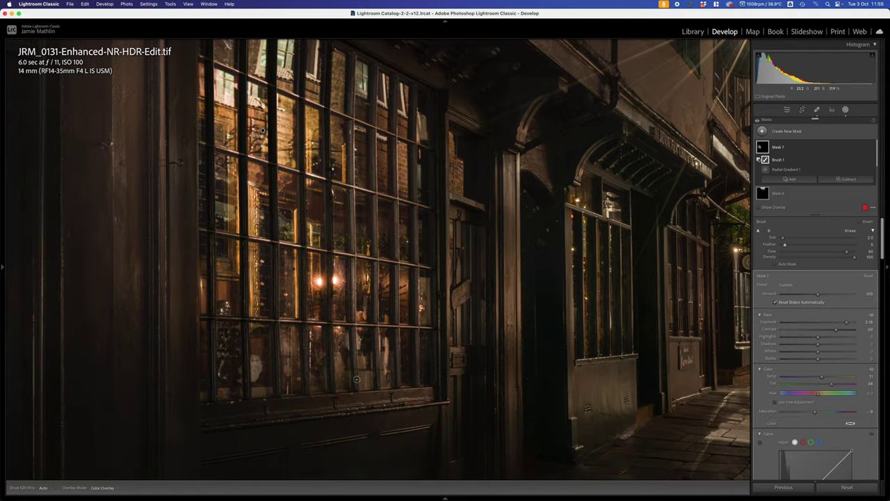
Erase the mask from the remaining vertical and horizontal glazing bars, reducing the brush to Size 1 and Feather 0.
mouse_move(356, 380)
left_mouse_down()
mouse_move(355, 54)
mouse_move(376, 390)
mouse_move(396, 76)
mouse_move(414, 384)
left_mouse_up()
key("bracketleft")
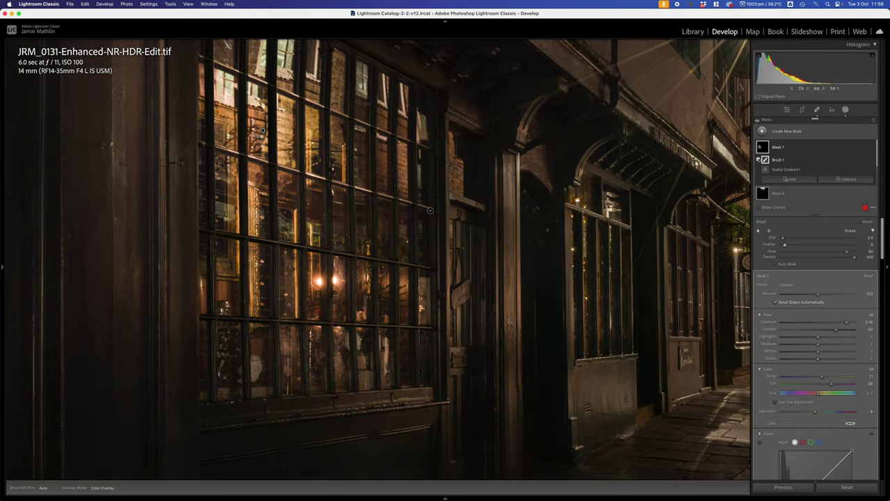
left_click_drag(402, 199, 409, 266)
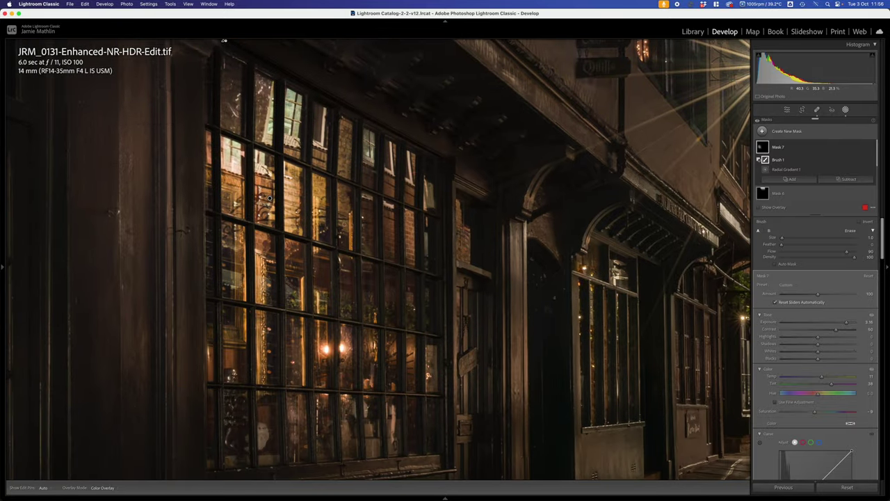
Examine the window mask's coverage across the whole photo using the red overlay.
key("z")
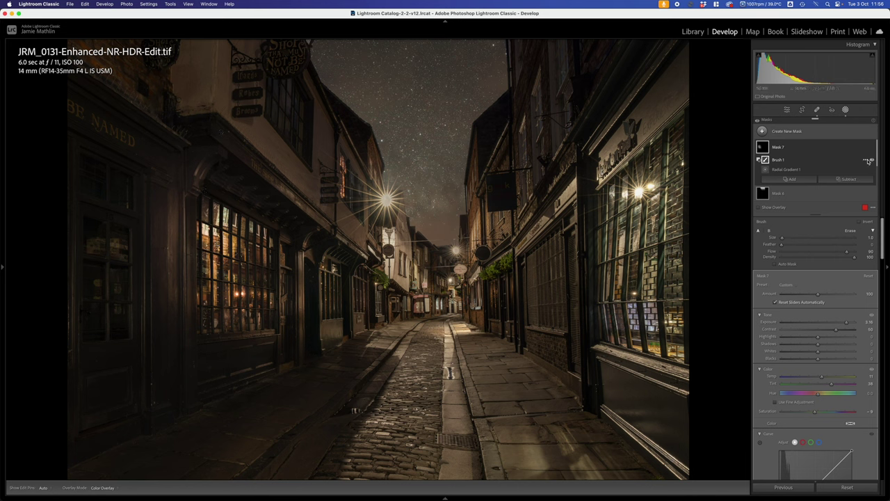
mouse_move(764, 171)
key("h")
key("h")
mouse_move(775, 144)
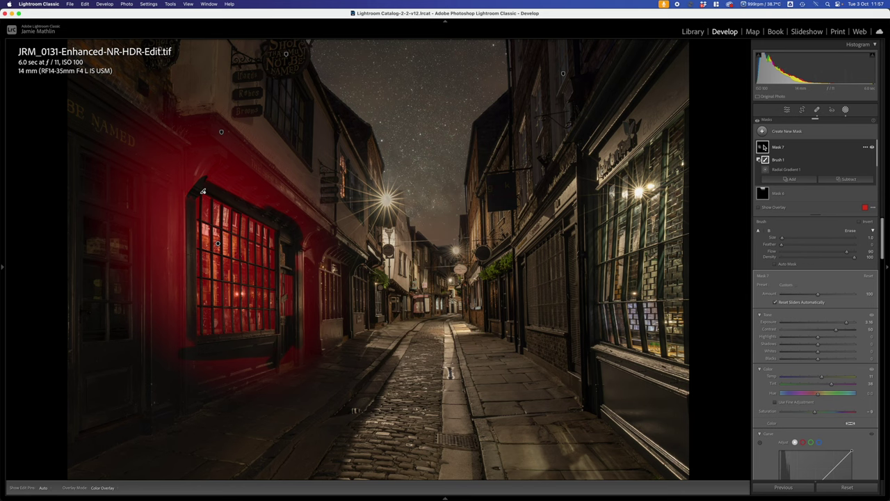
key("o")
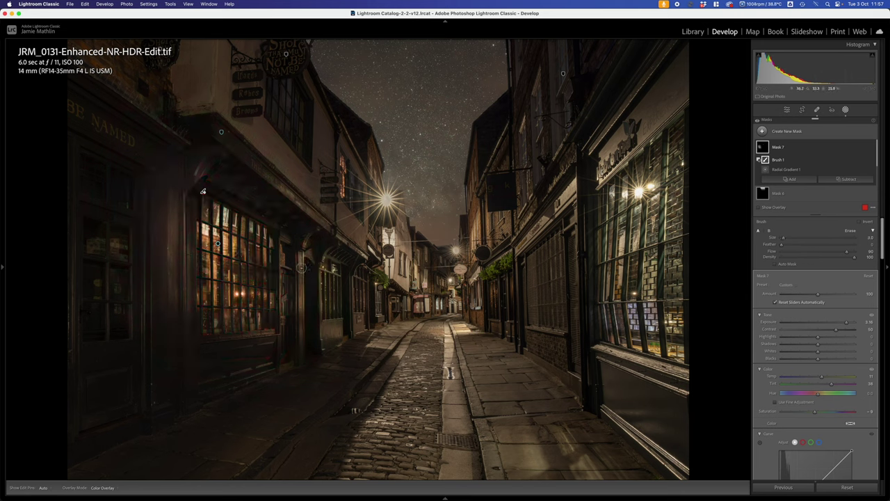
Enlarge the subtracting brush up to Size 24 and erase the leftover spill from the facade and pavement around the shop window.
key("h")
key("h")
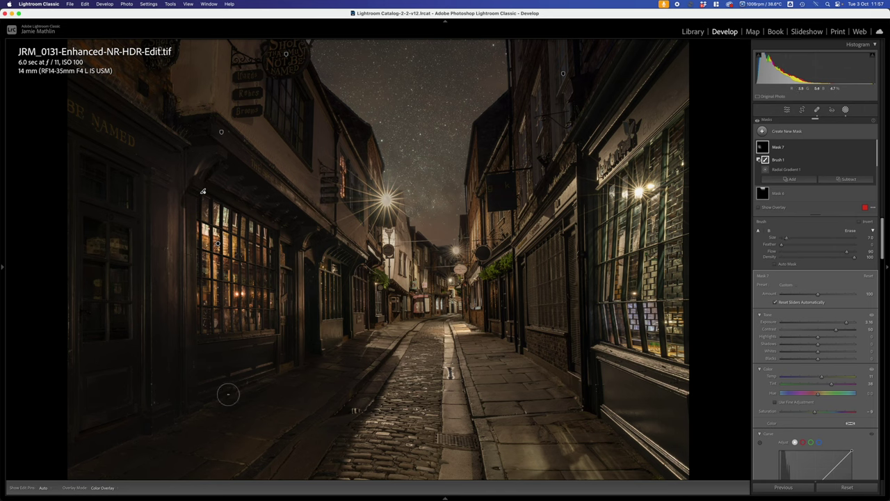
scroll(227, 390, "up", 5)
scroll(187, 388, "up", 3)
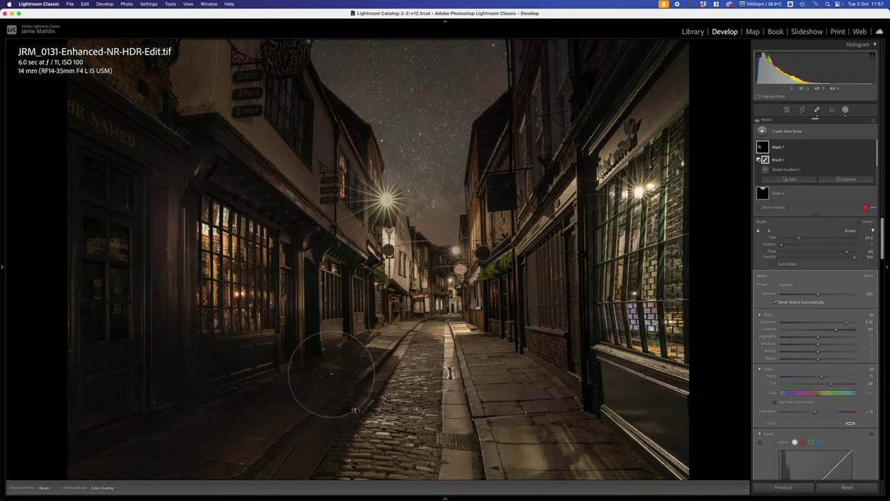
key("h")
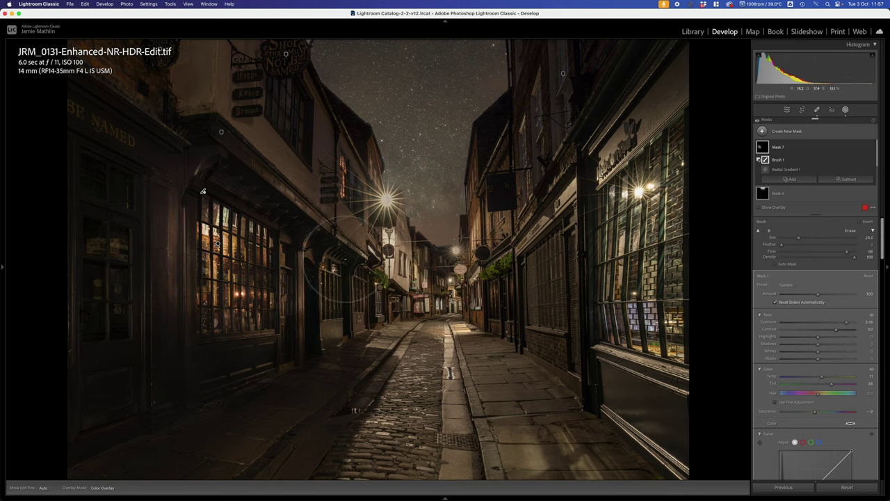
key("h")
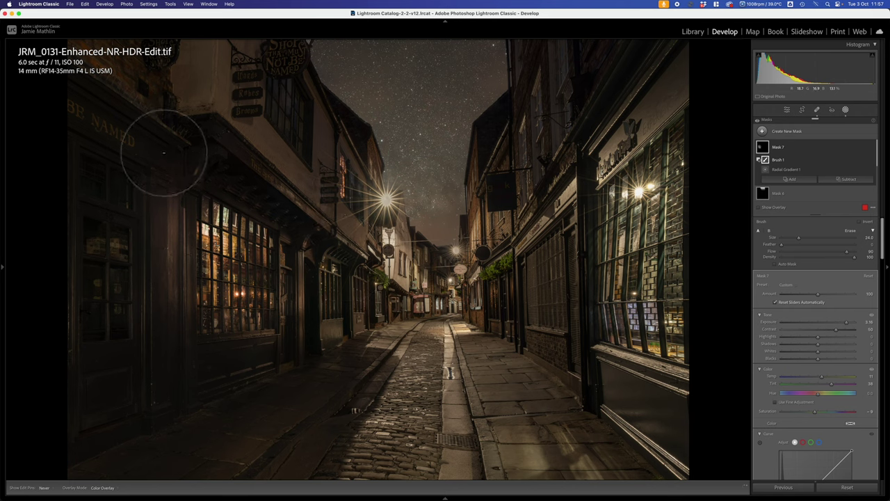
Compare the photo with the mask pins shown and hidden, and set the erasing brush to Size 21 and Flow 100.
key("h")
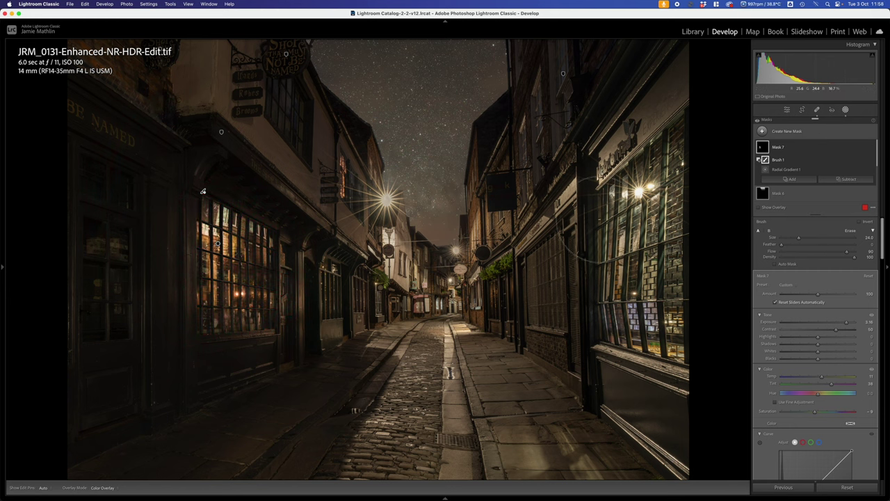
scroll(169, 192, "down", 5)
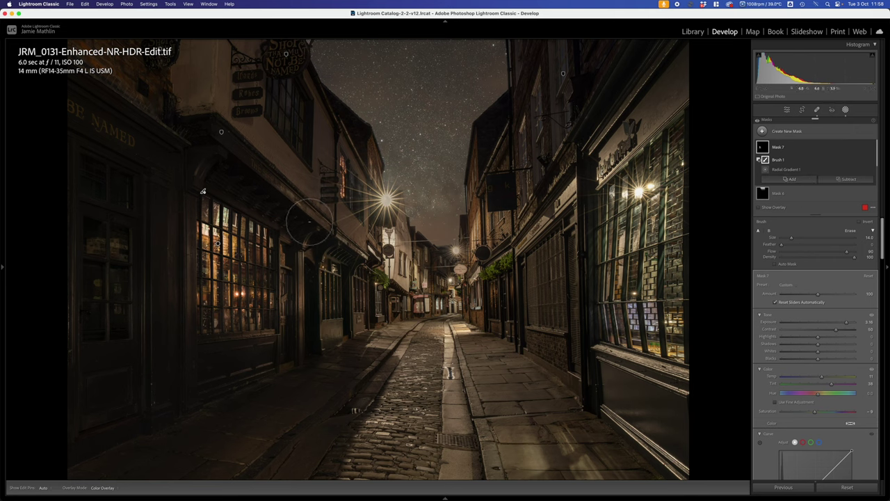
key("h")
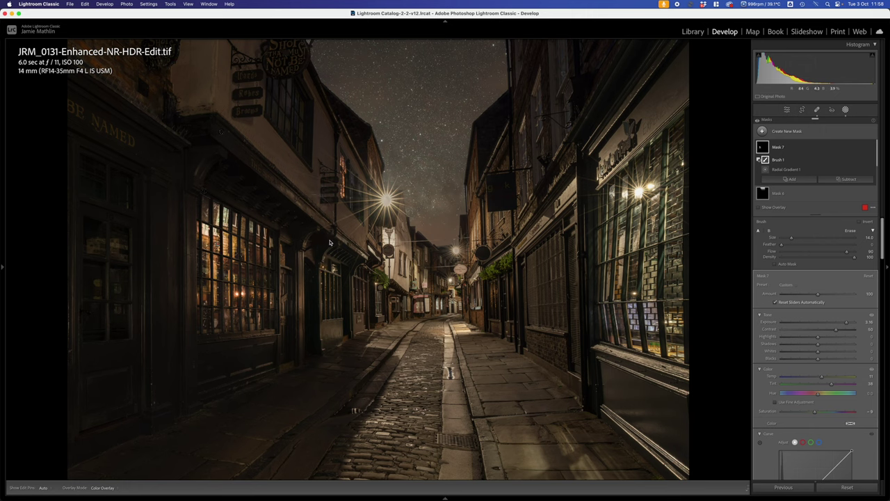
key("h")
key("h")
key("h")
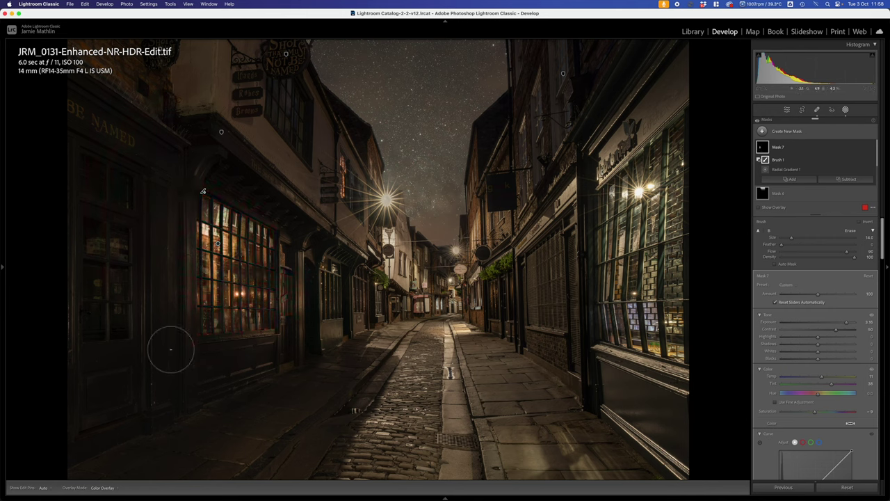
scroll(184, 82, "up", 2)
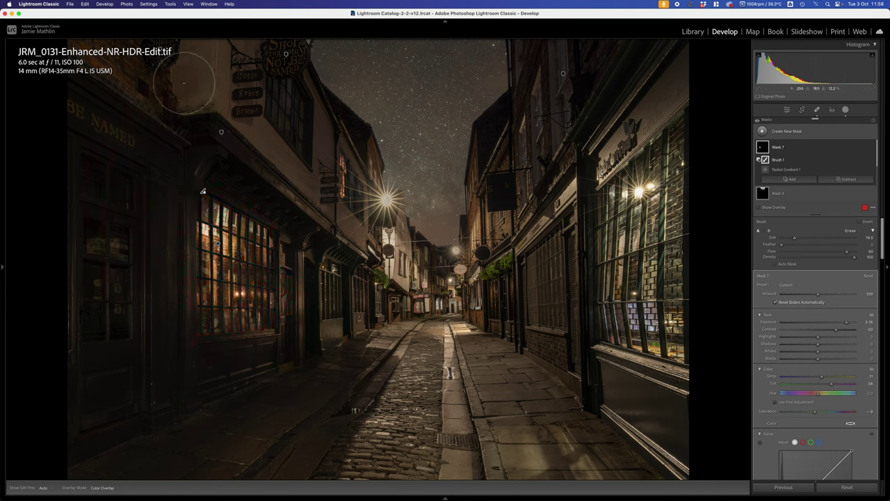
scroll(185, 82, "up", 2)
key("0")
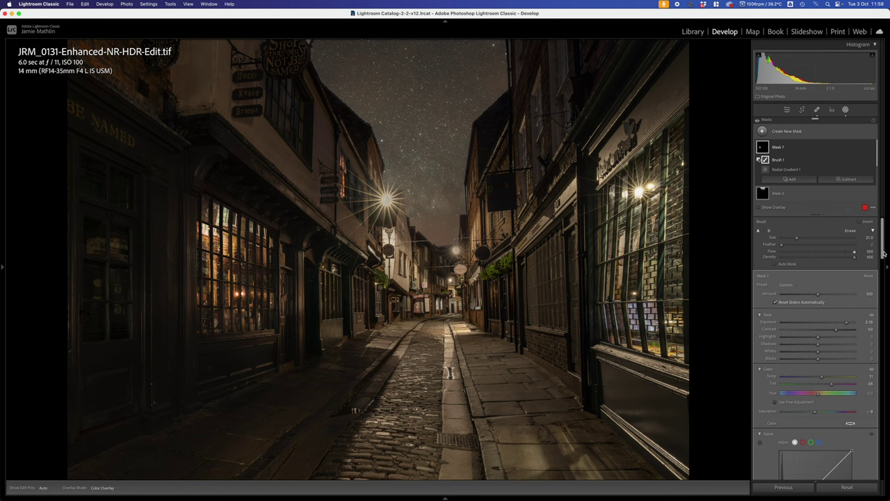
key("h")
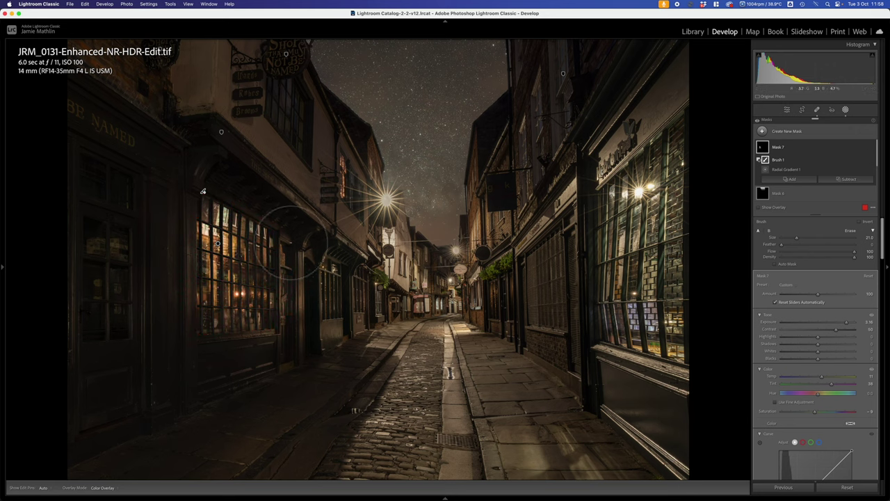
Select the shop window's mask, set its Exposure to 2.77 and Contrast to 73, and shift Tint further towards magenta.
mouse_move(217, 243)
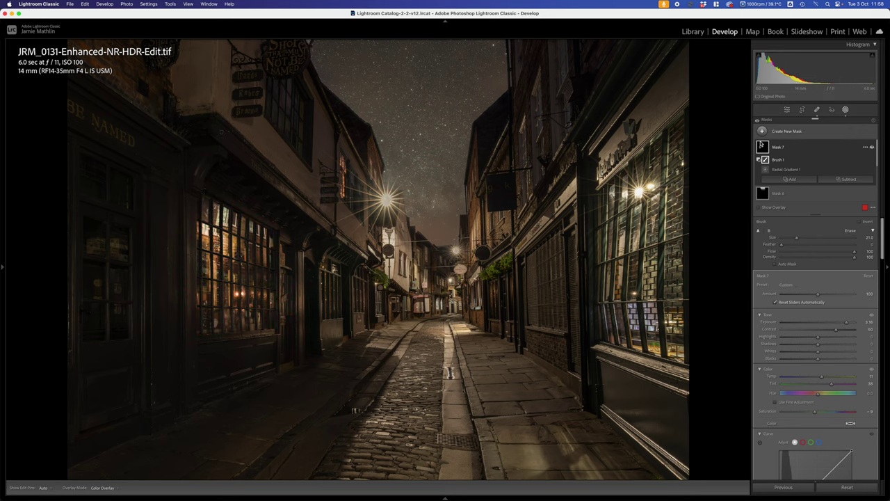
left_click(218, 243)
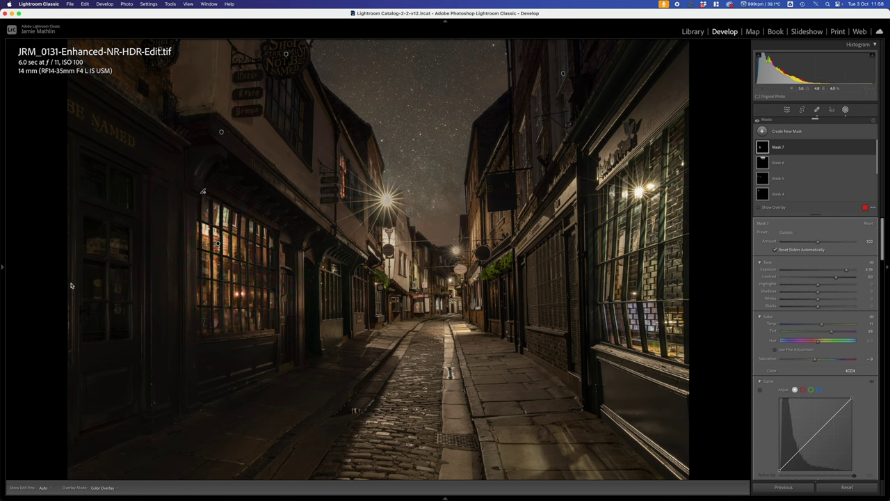
left_click_drag(860, 273, 843, 284)
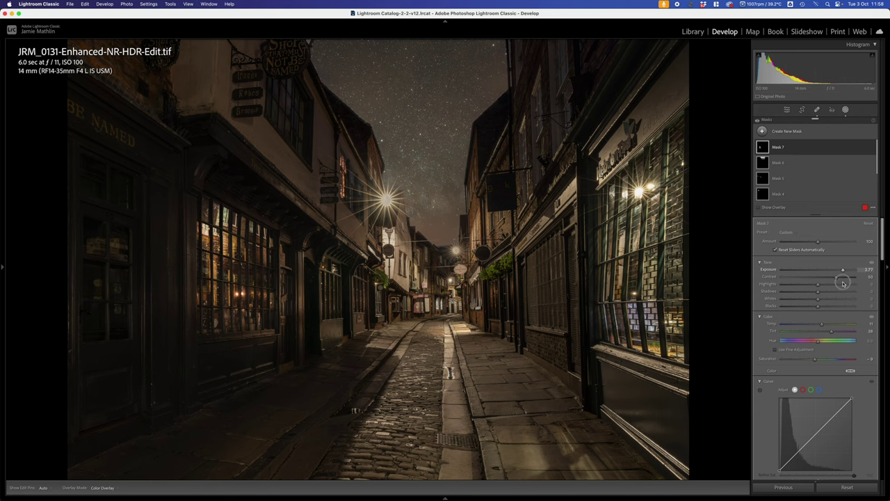
left_click(845, 277)
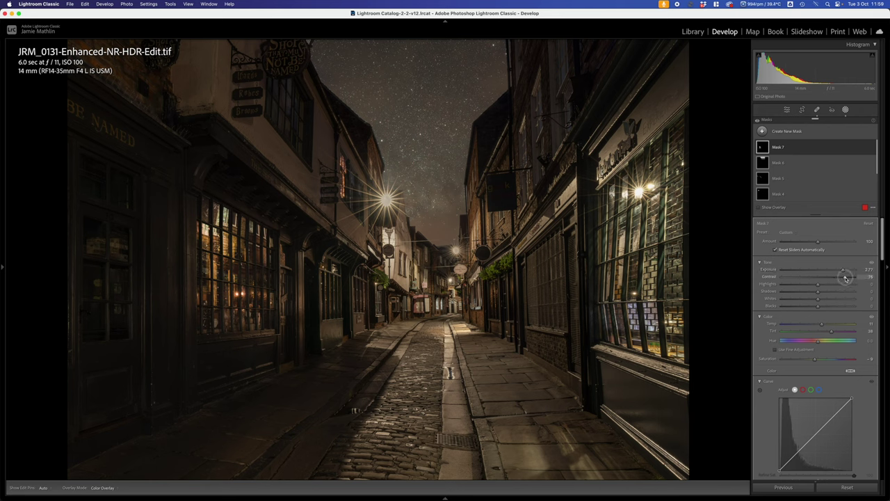
left_click_drag(846, 278, 844, 279)
left_click_drag(838, 334, 841, 334)
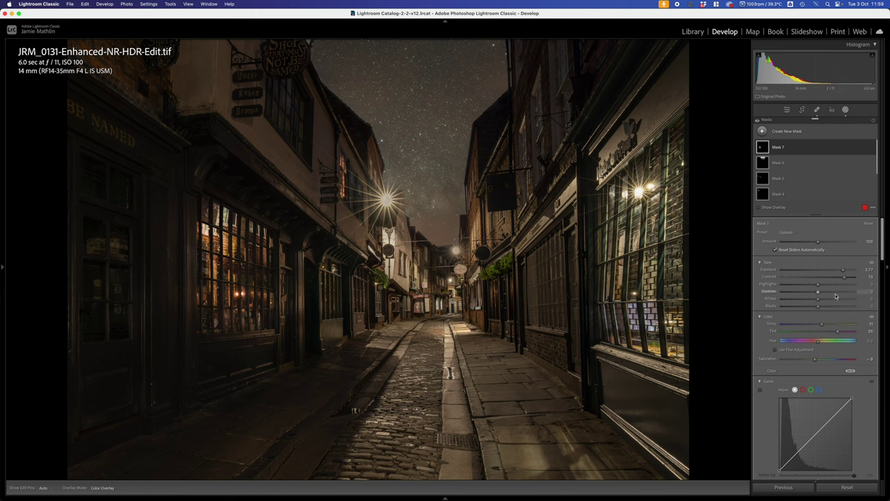
Set the shop window mask's Shadows to 27 and Highlights to -38.
scroll(837, 296, "down", 3)
scroll(837, 296, "up", 4)
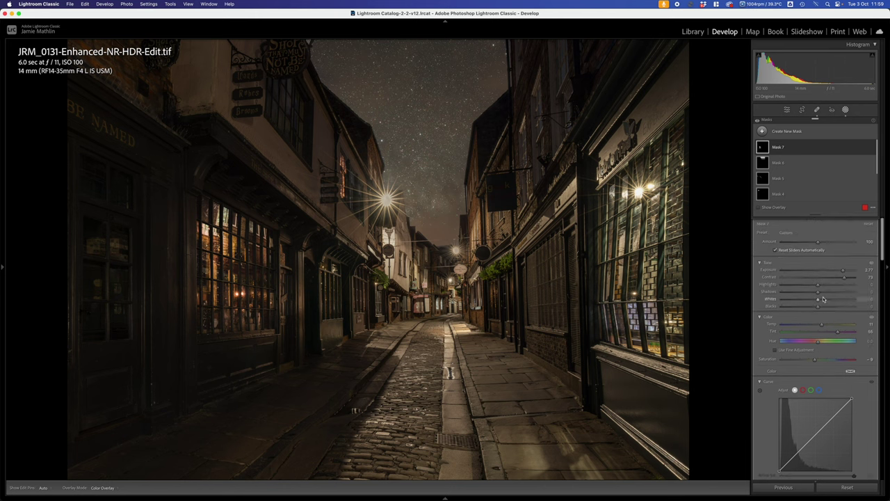
left_click(835, 295)
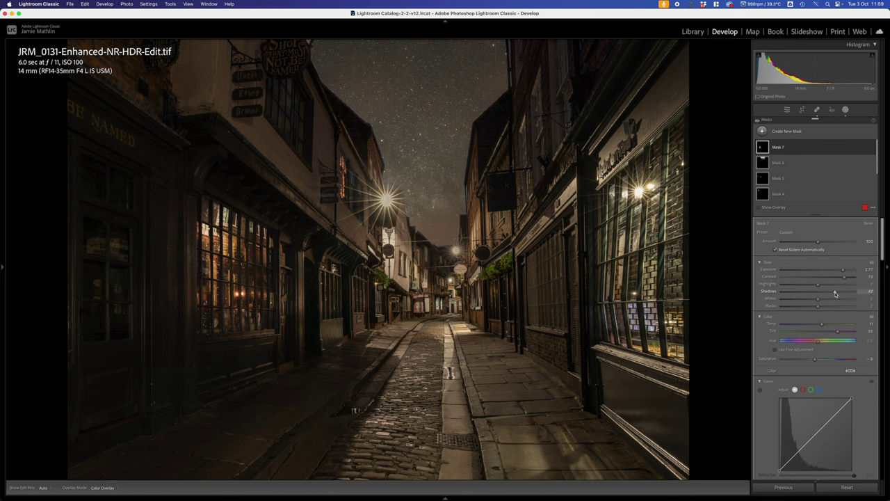
left_click_drag(836, 295, 804, 285)
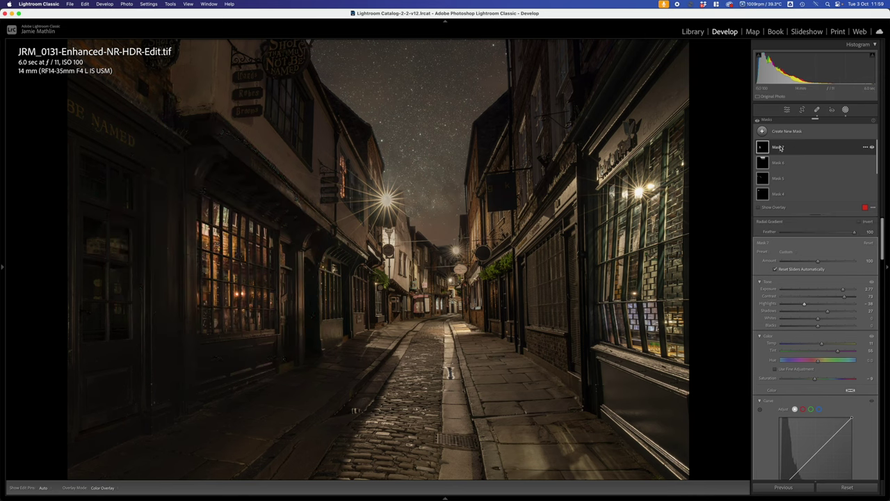
Intersect the shop window's mask with a linear gradient across the upper panes, angled to follow the window's sloping top edge.
left_click(761, 148)
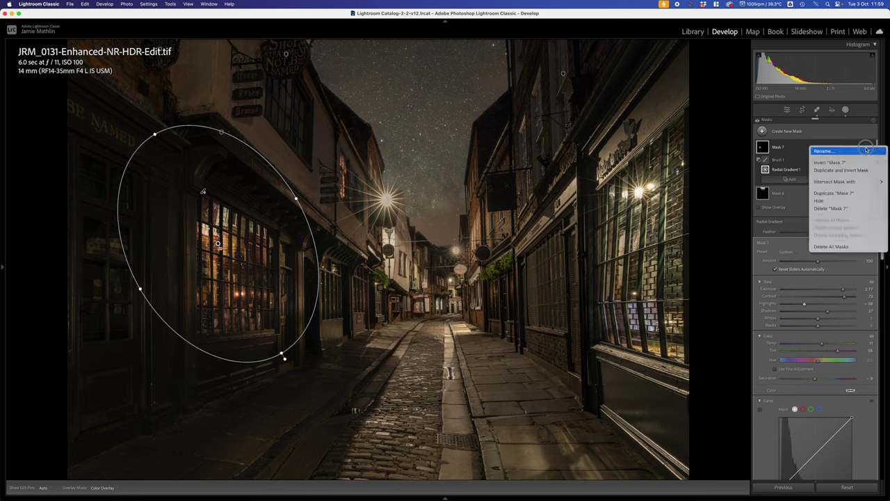
left_click(867, 147)
mouse_move(842, 181)
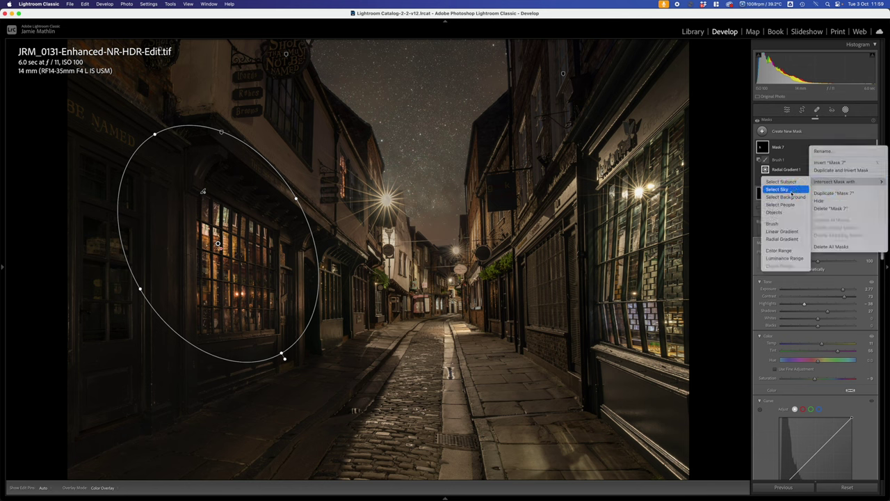
left_click(782, 231)
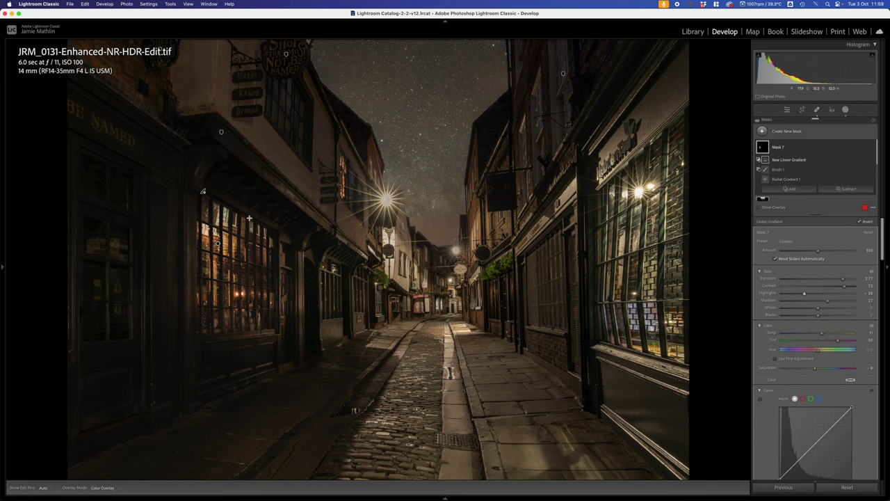
left_click_drag(243, 191, 225, 248)
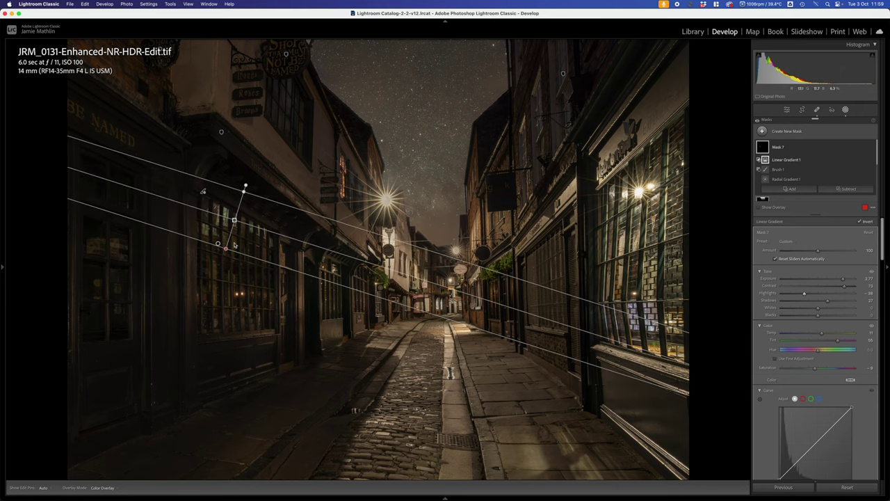
left_click_drag(258, 228, 184, 200)
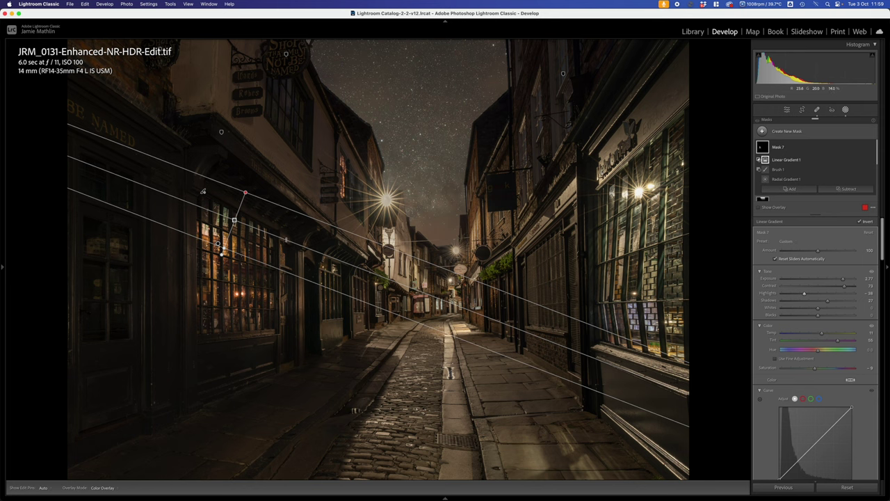
left_click_drag(220, 248, 292, 232)
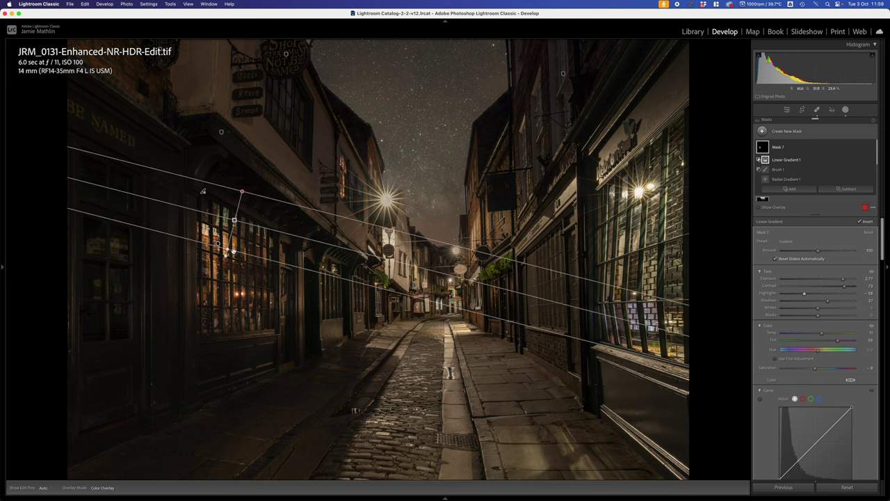
mouse_move(233, 251)
left_mouse_down()
mouse_move(225, 271)
mouse_move(234, 256)
left_mouse_up()
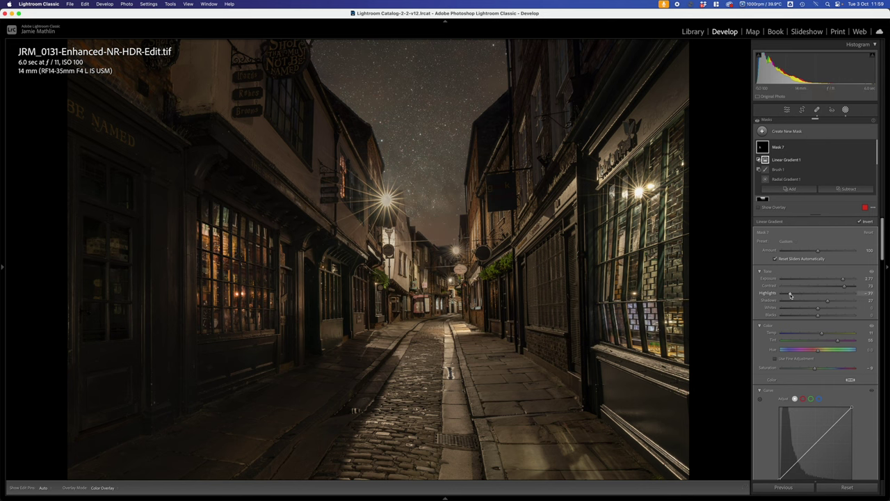
Set the window mask's Highlights to -100 and Exposure to 2.81, and adjust the linear gradient's upper edge and angle over the panes.
left_click_drag(790, 295, 771, 295)
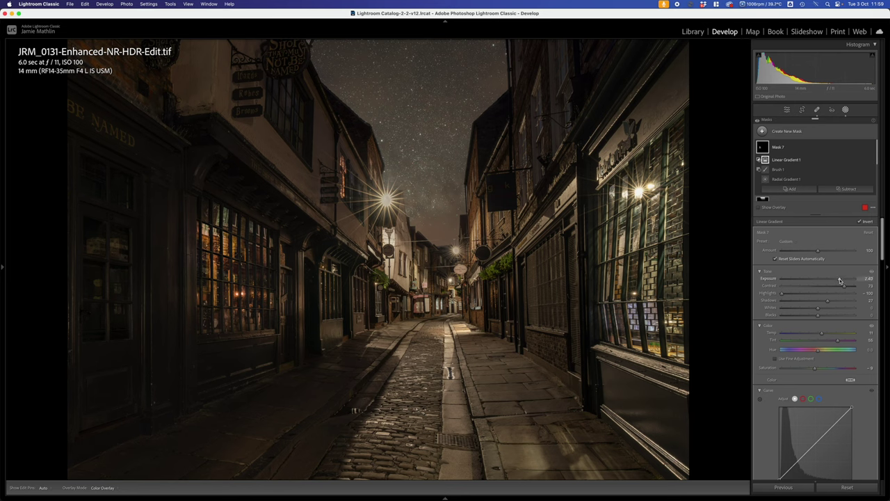
left_click_drag(842, 281, 843, 280)
mouse_move(782, 159)
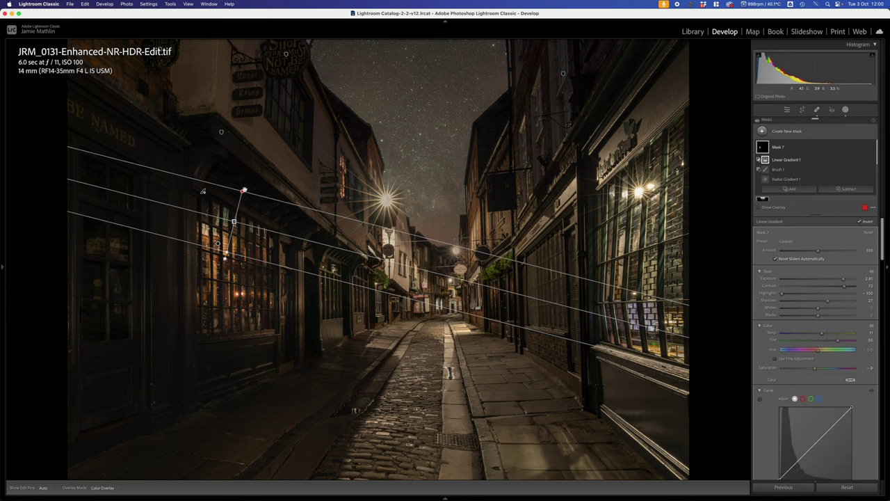
left_click_drag(246, 194, 245, 209)
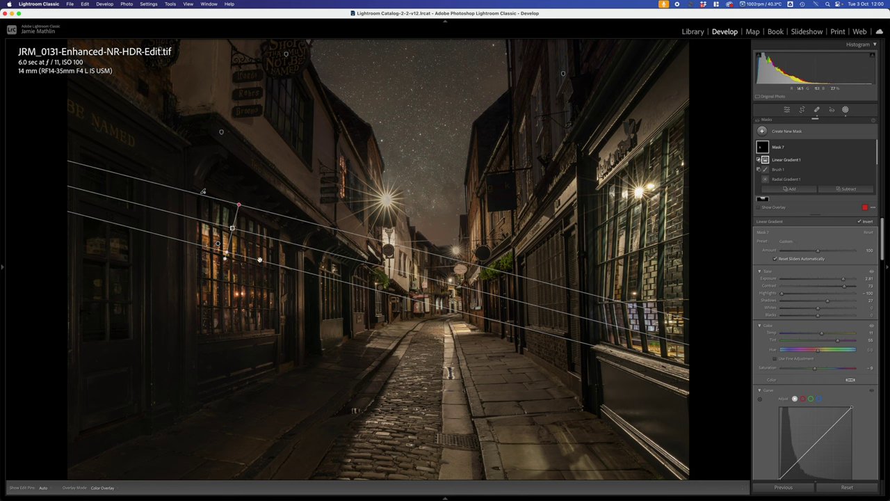
left_click_drag(259, 260, 256, 274)
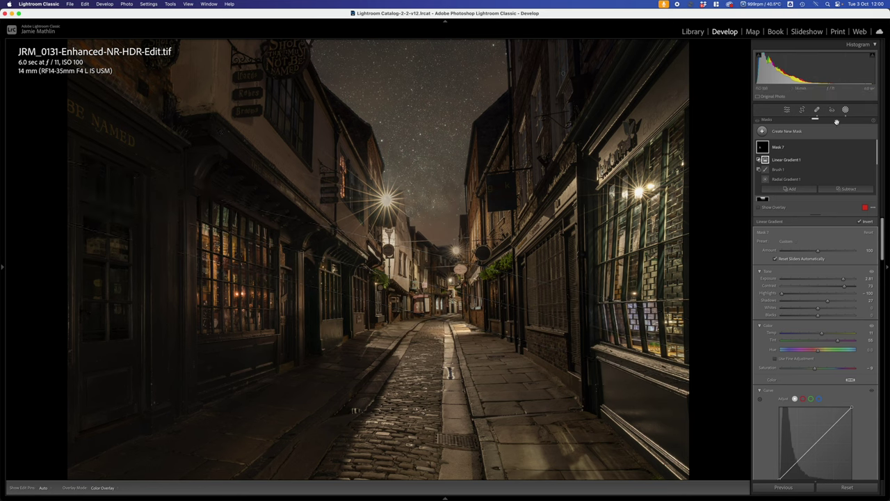
Create an object mask over the third pane in the window's top row with a Size 6 brush and set its Exposure to -0.70.
left_click(787, 132)
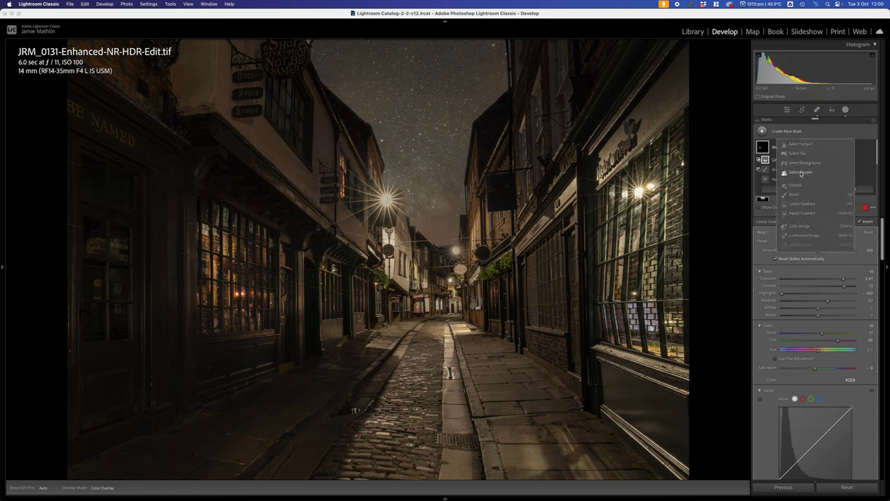
left_click(794, 184)
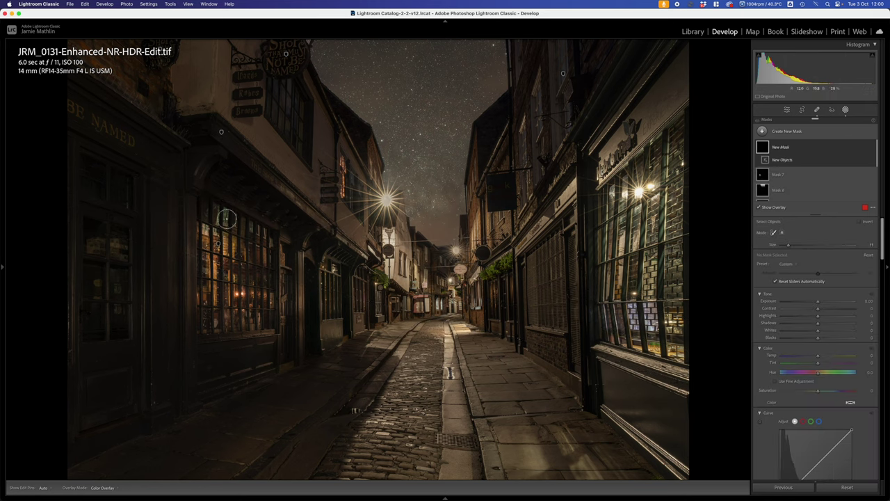
key("z")
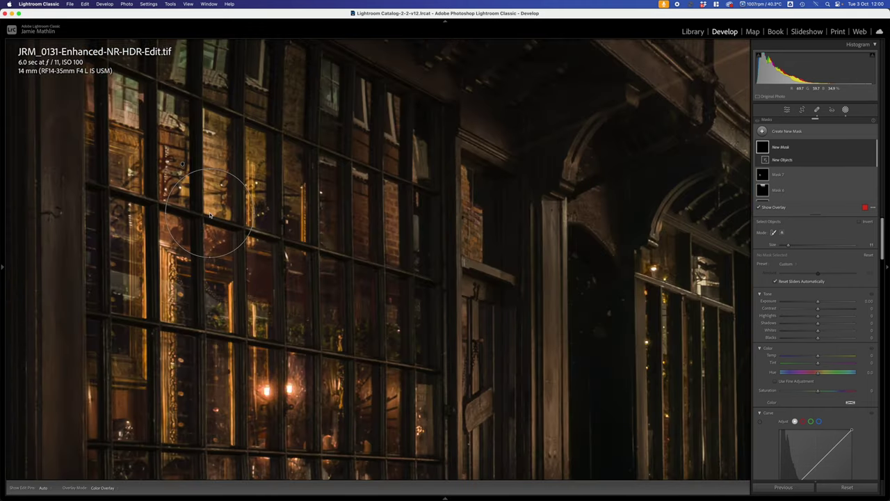
left_click_drag(247, 137, 258, 288)
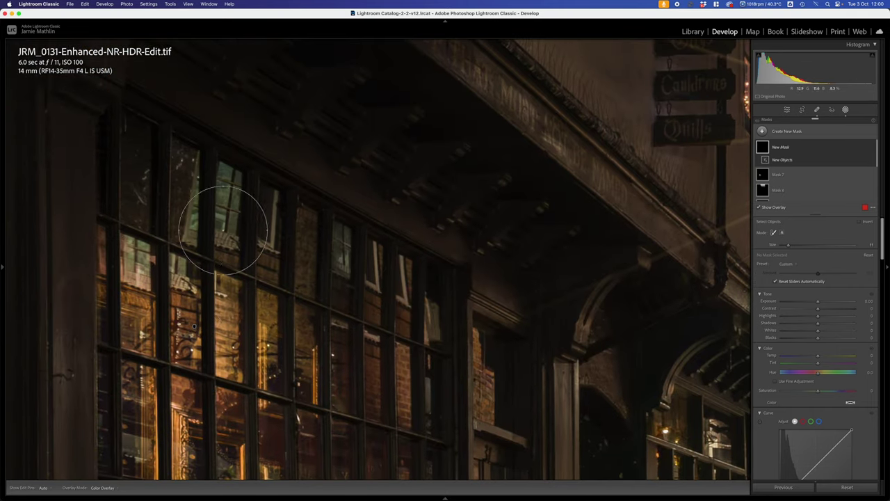
scroll(230, 214, "down", 5)
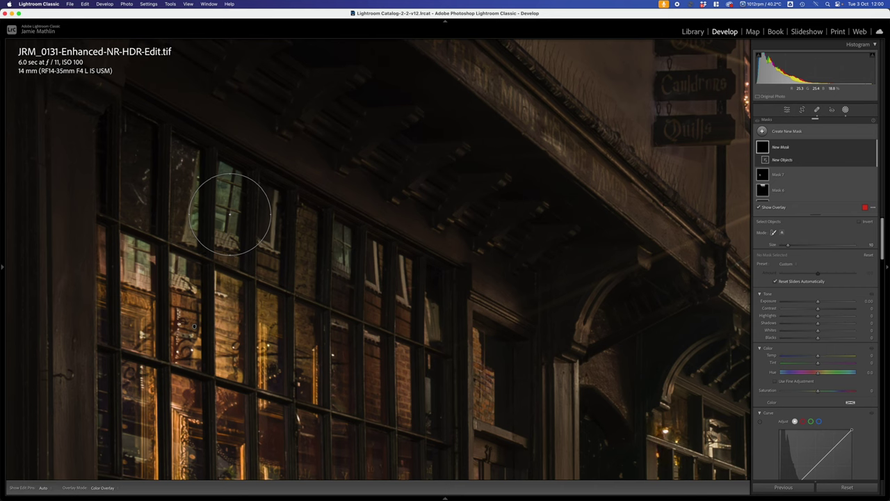
scroll(230, 215, "down", 4)
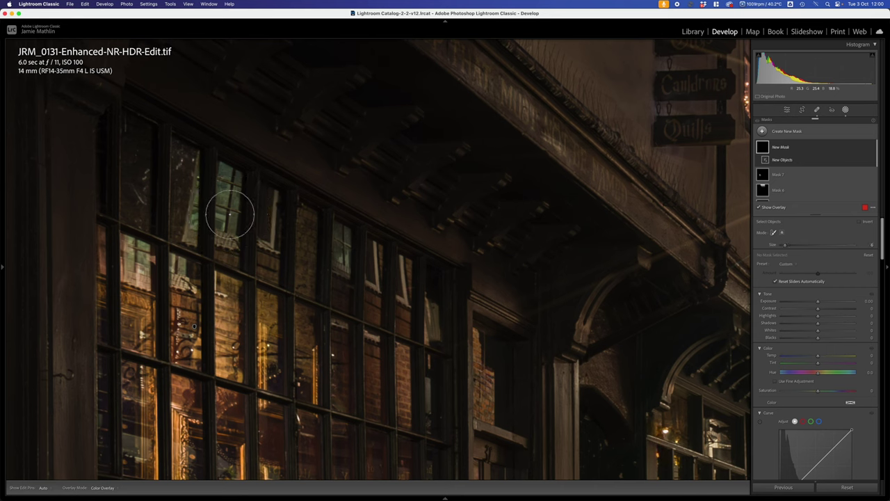
left_click_drag(231, 177, 231, 232)
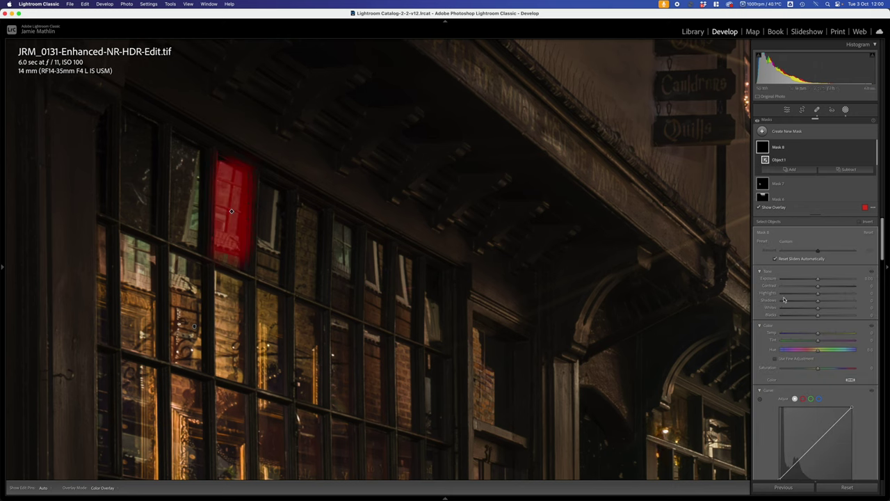
left_click_drag(812, 282, 812, 281)
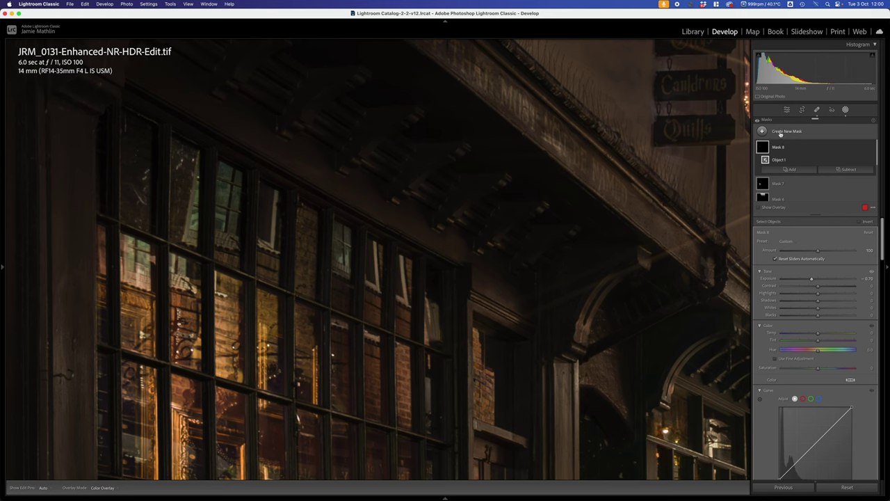
left_click(781, 132)
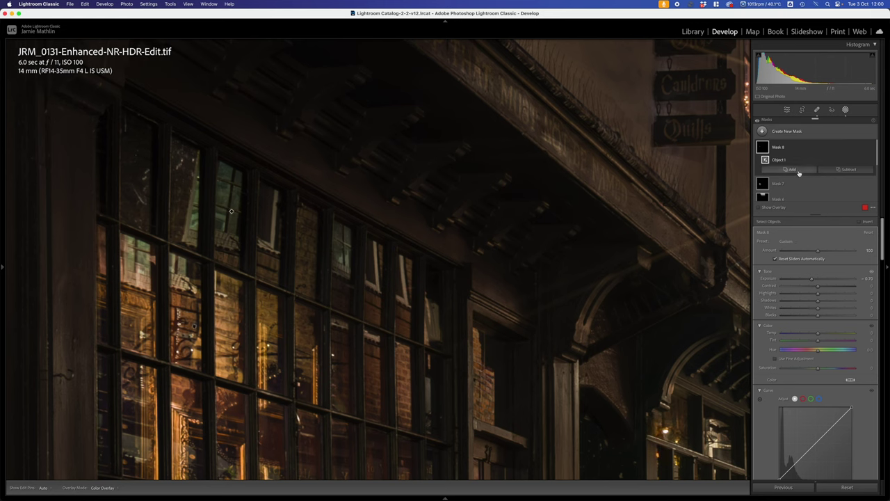
Add an object selection of the second pane in the window's top row to the pane-darkening mask, using a smaller brush.
left_click(790, 169)
left_click(781, 231)
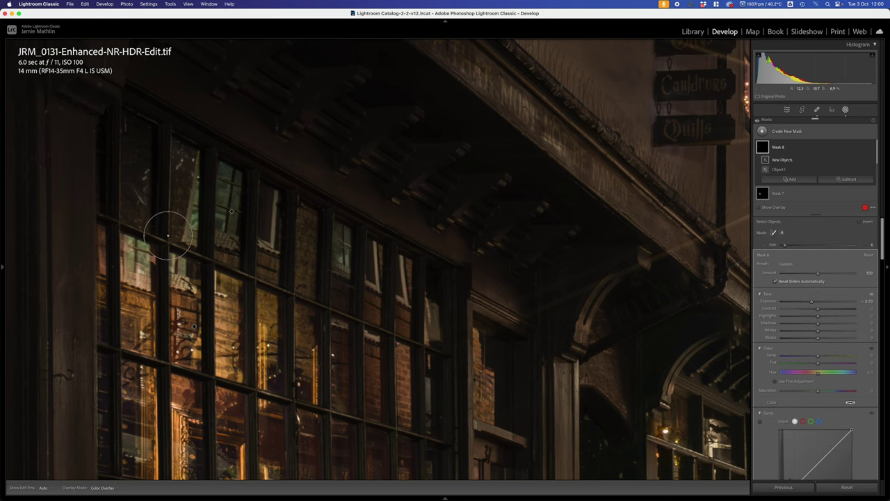
left_click_drag(223, 244, 224, 185)
key("bracketleft")
key("bracketleft")
left_click_drag(187, 151, 187, 240)
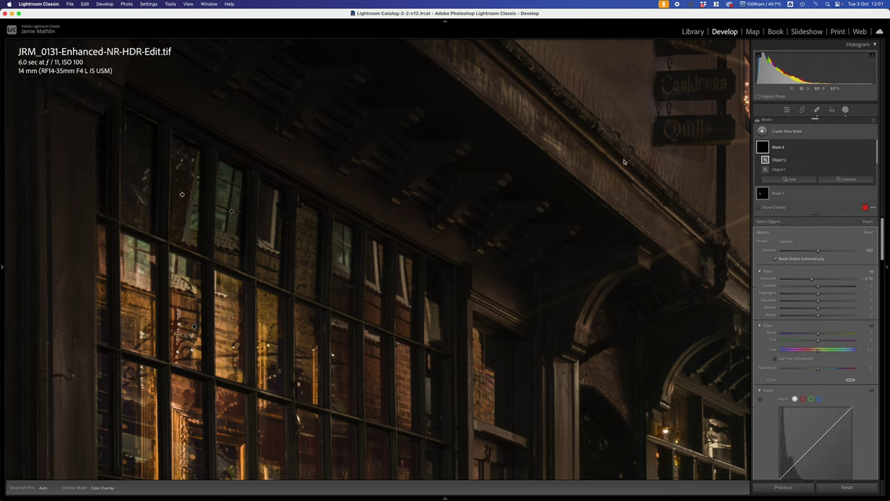
Add object selections of the top row's fourth pane and the other reflective panes in the upper two rows to the same mask.
left_click(789, 180)
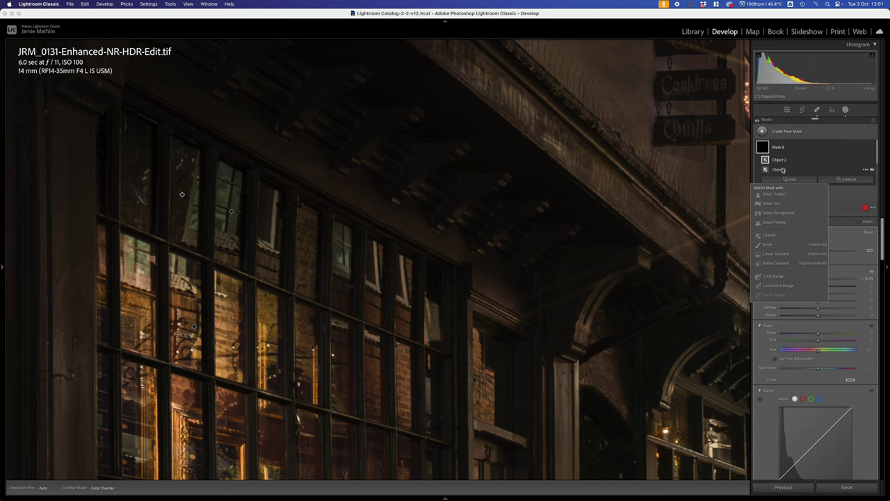
left_click(771, 236)
mouse_move(299, 244)
left_mouse_down()
mouse_move(220, 259)
mouse_move(123, 262)
mouse_move(132, 247)
left_mouse_up()
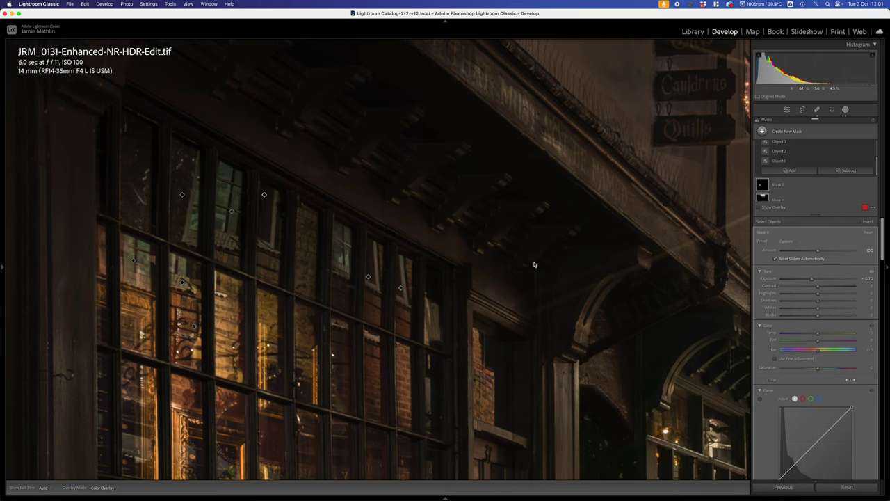
Create a radial gradient mask over the pavement in the photo's lower-left corner and set its Exposure to 2.18.
key("z")
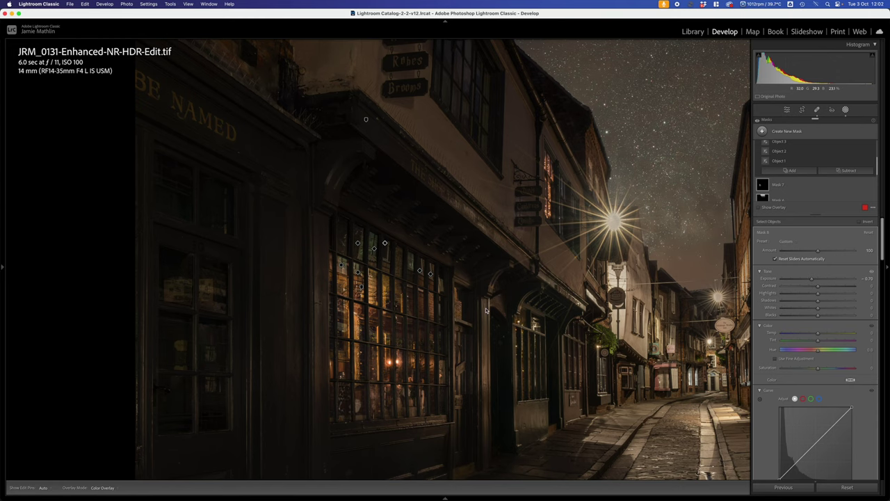
key("z")
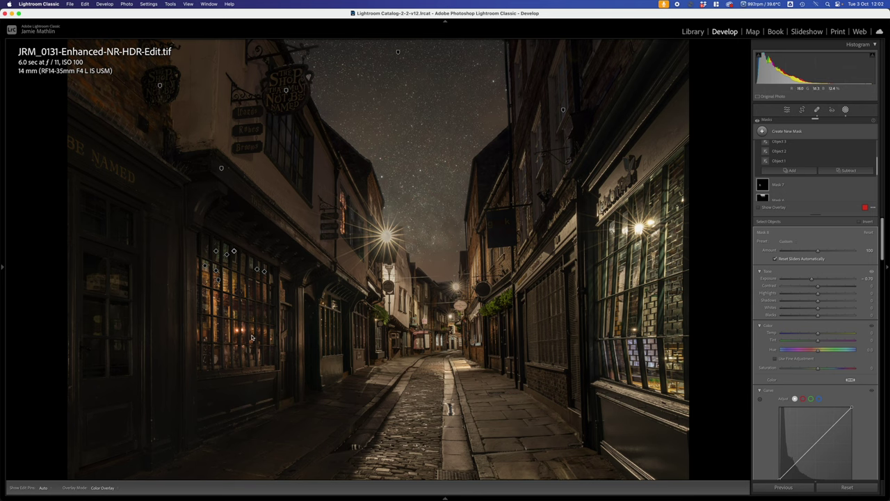
mouse_move(3, 252)
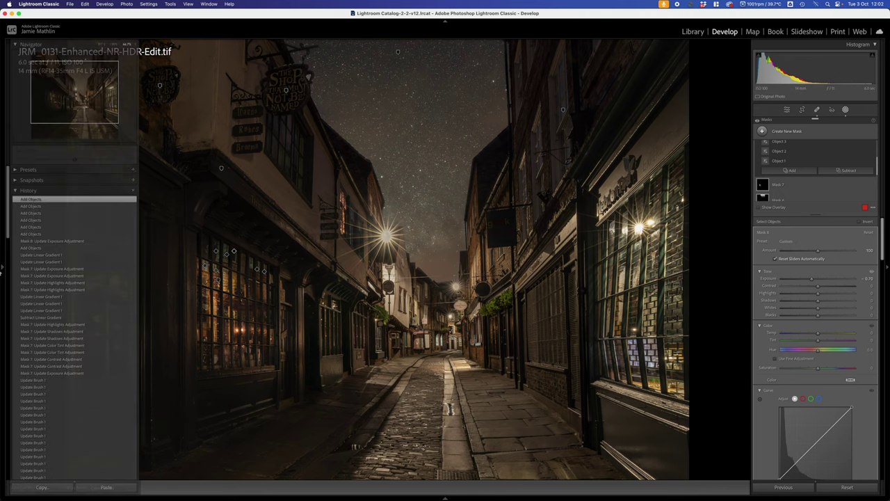
left_click(101, 44)
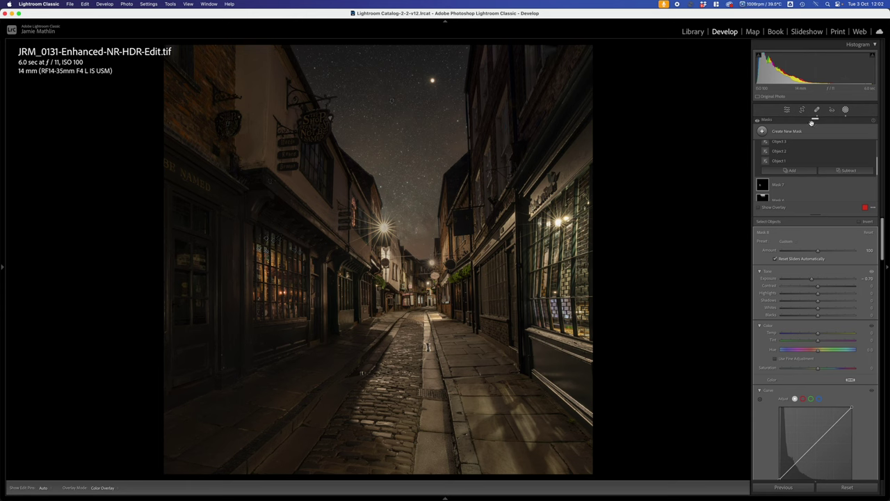
left_click(803, 131)
left_click(802, 212)
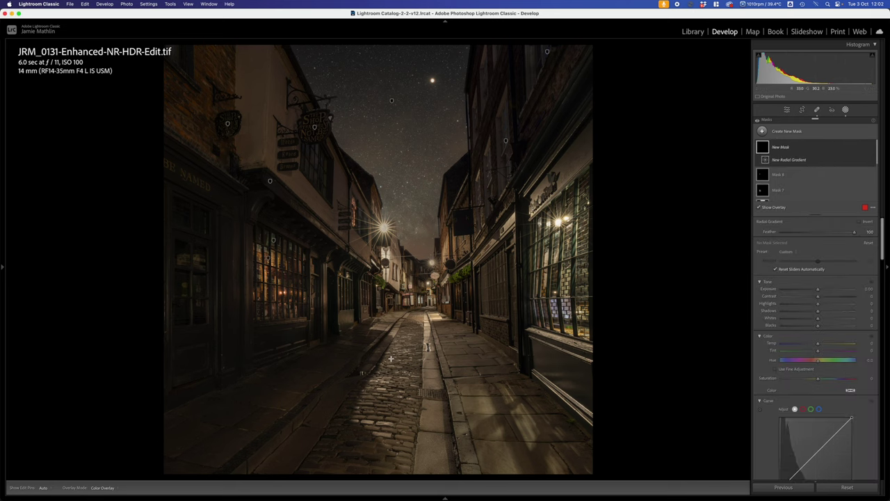
left_click_drag(175, 462, 368, 380)
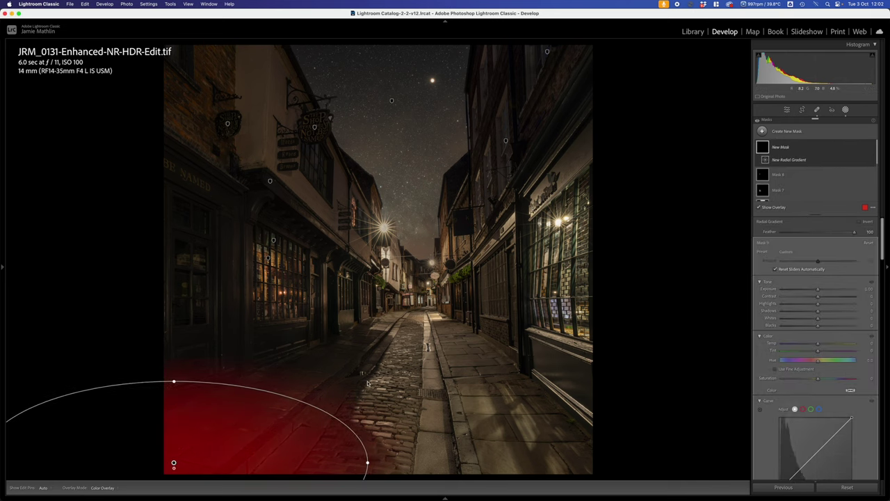
left_click(832, 291)
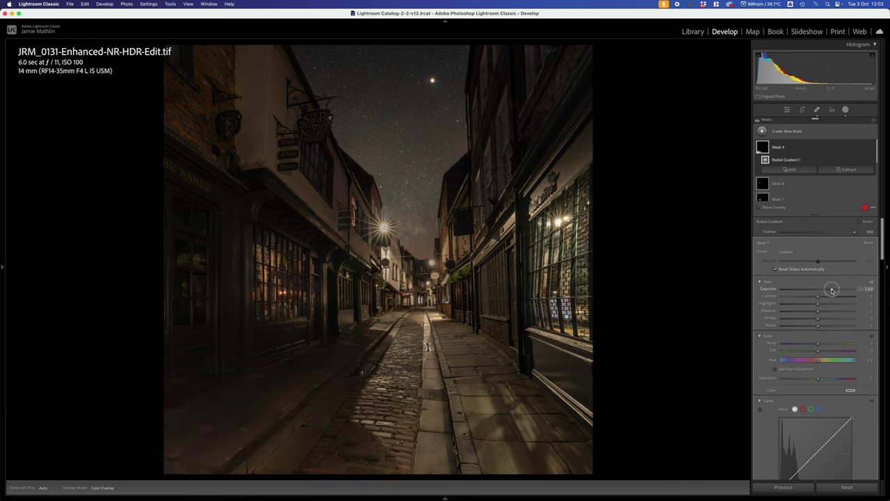
left_click_drag(833, 291, 838, 291)
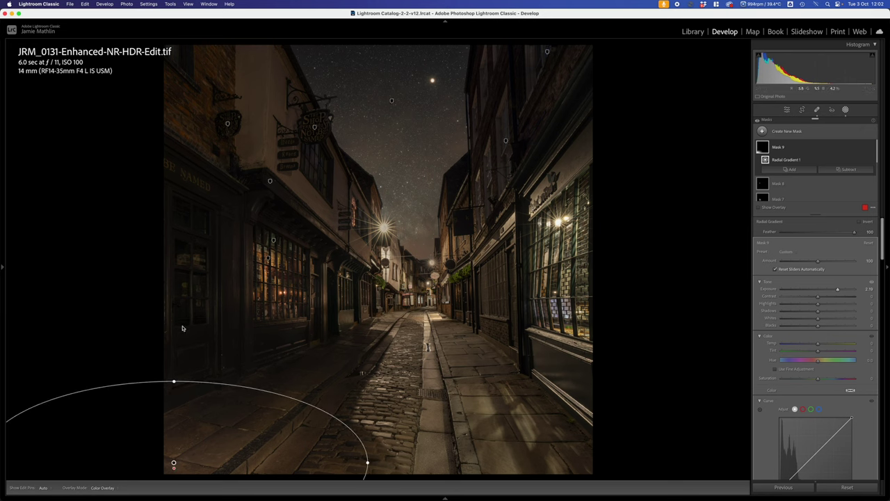
Create a tall radial gradient mask over the dark doorway at the photo's left edge, with Exposure 1.31, Contrast 23 and Clarity 23.
left_click(781, 138)
left_click(793, 212)
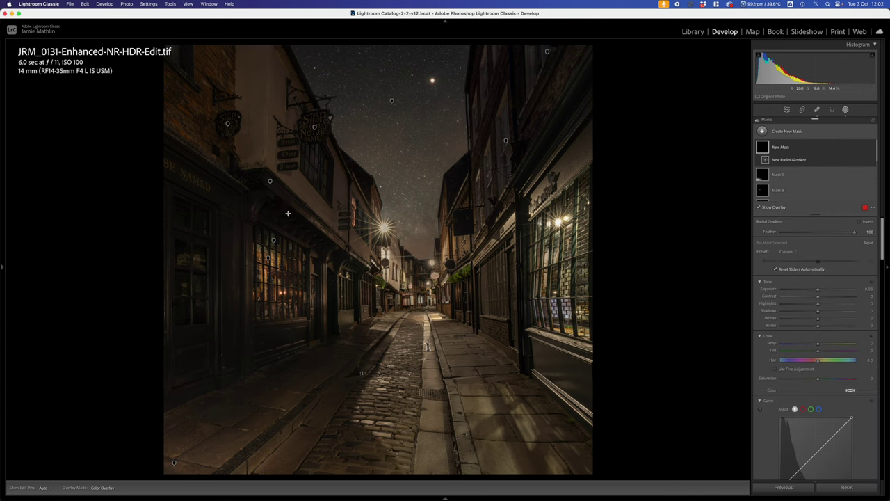
left_click_drag(166, 142, 209, 319)
left_click_drag(166, 142, 224, 257)
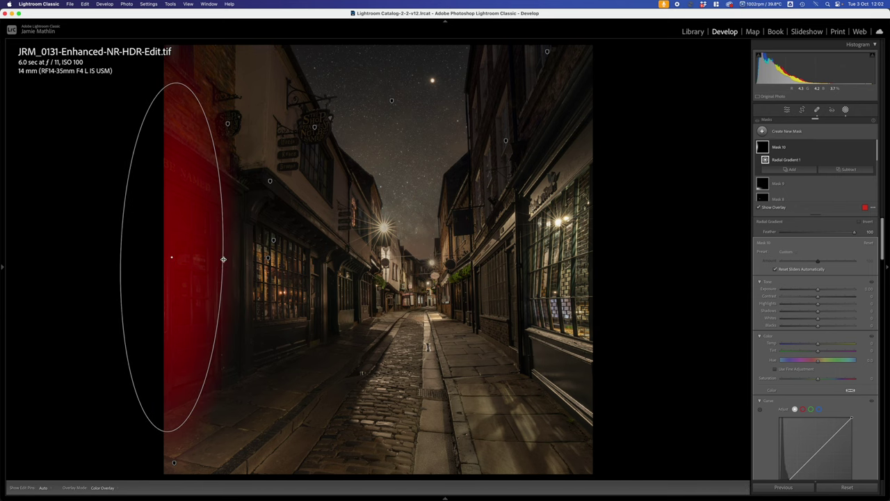
left_click(829, 290)
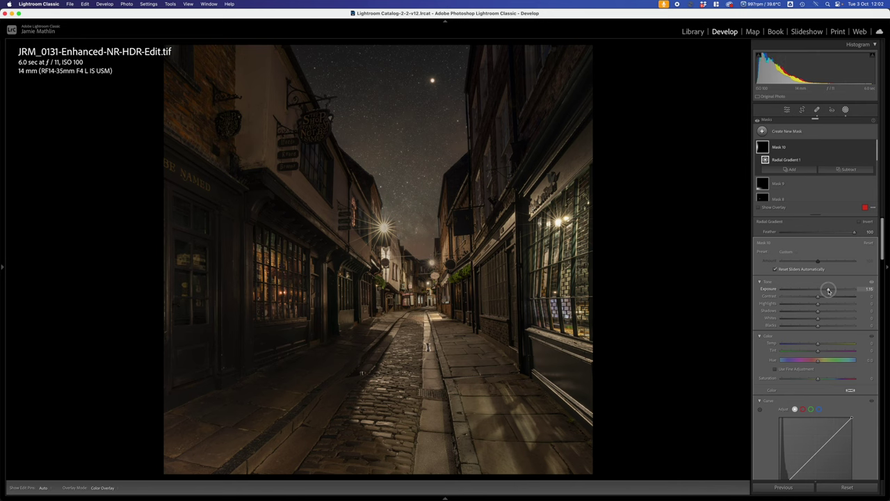
left_click_drag(830, 290, 830, 290)
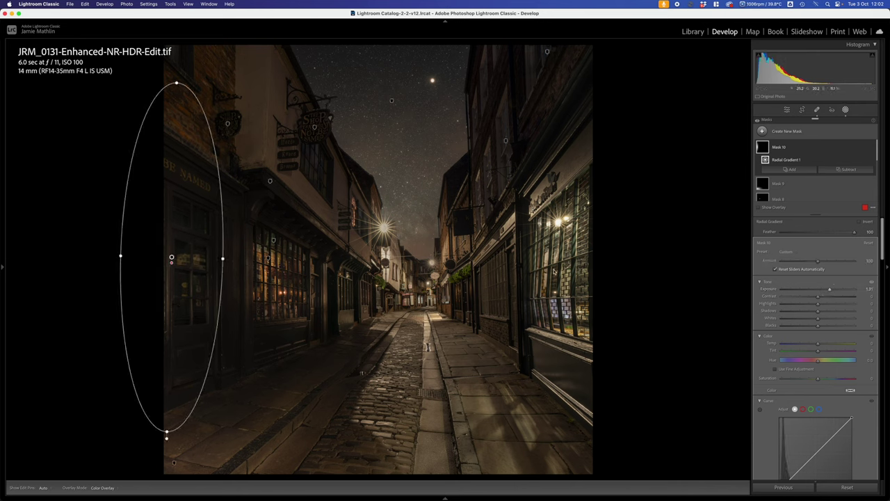
left_click_drag(829, 297, 825, 299)
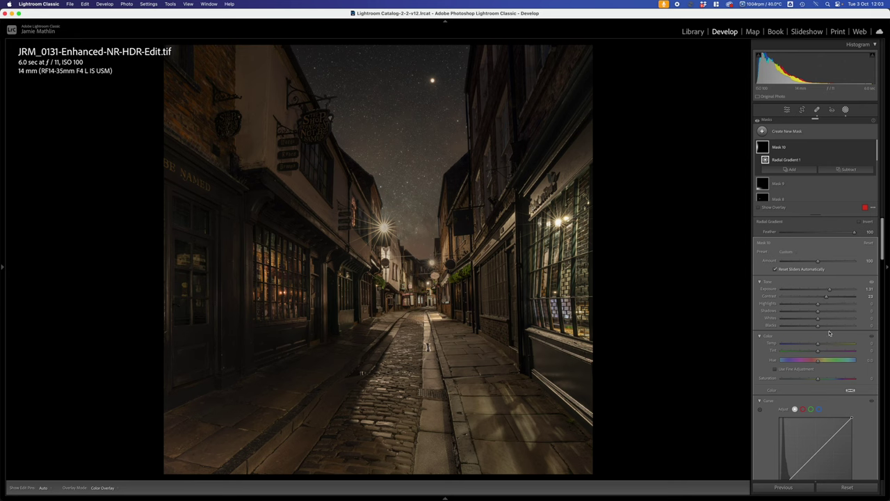
scroll(827, 391, "down", 5)
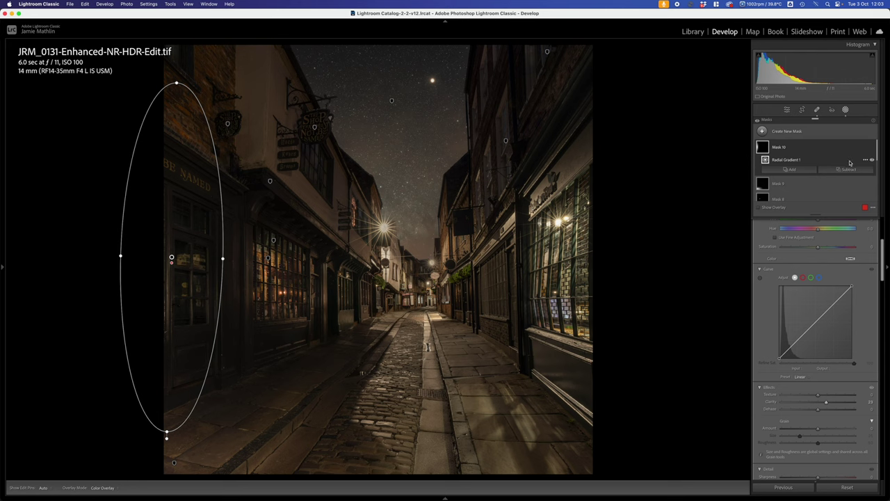
Intersect the doorway's radial mask with a short horizontal linear gradient drawn from the door towards the photo's left edge.
left_click(866, 163)
mouse_move(829, 194)
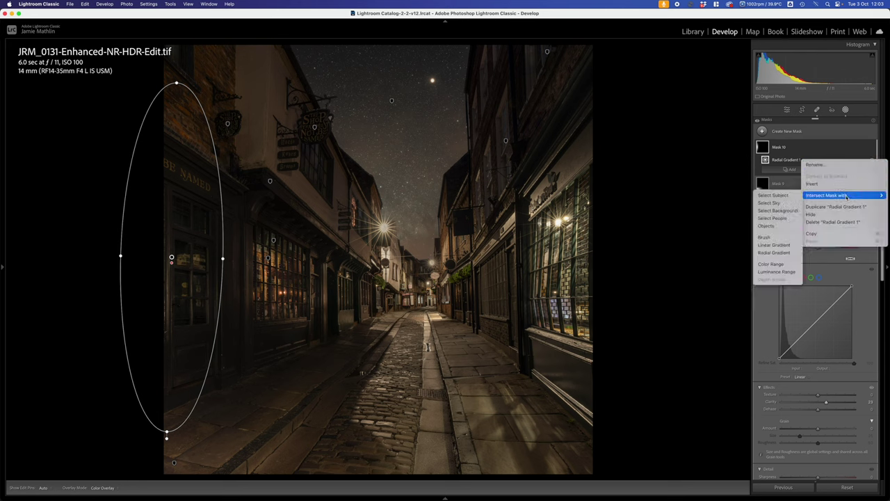
left_click(773, 245)
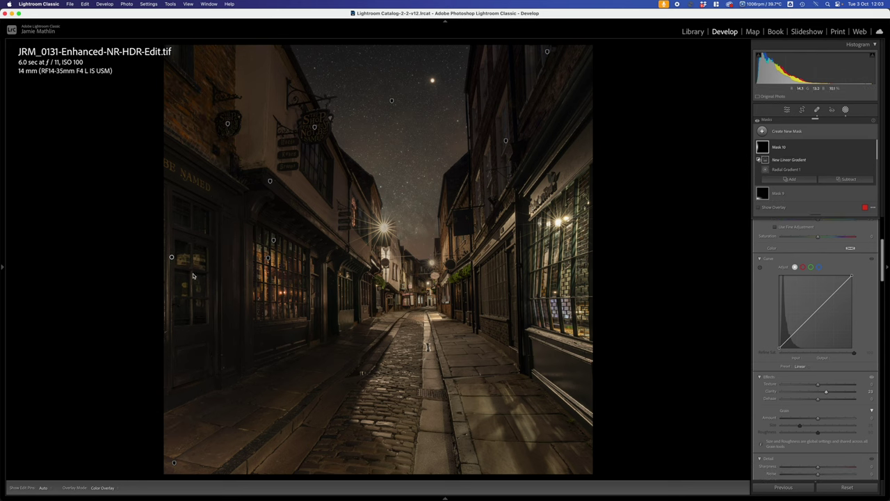
mouse_move(183, 271)
left_mouse_down()
mouse_move(155, 269)
mouse_move(185, 270)
mouse_move(169, 271)
left_mouse_up()
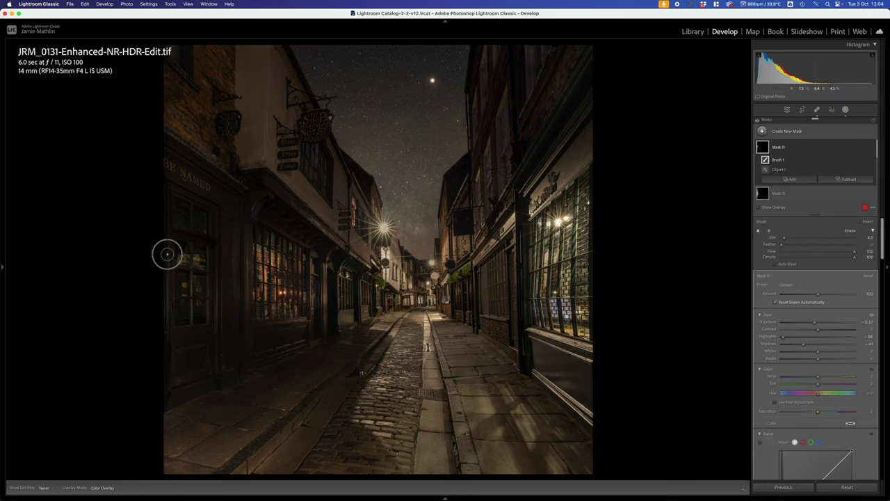
Leave masking, set the whole photo's Vibrance to +28 and slightly raise its Texture and Clarity.
key("h")
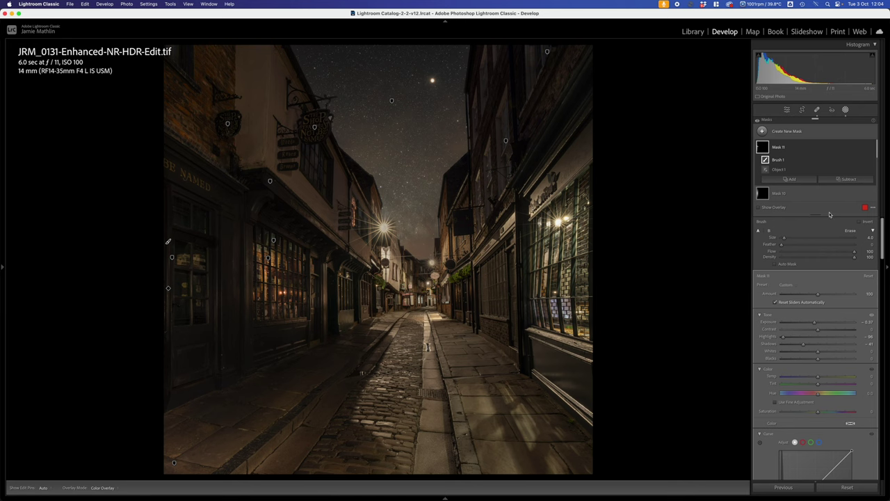
left_click(847, 110)
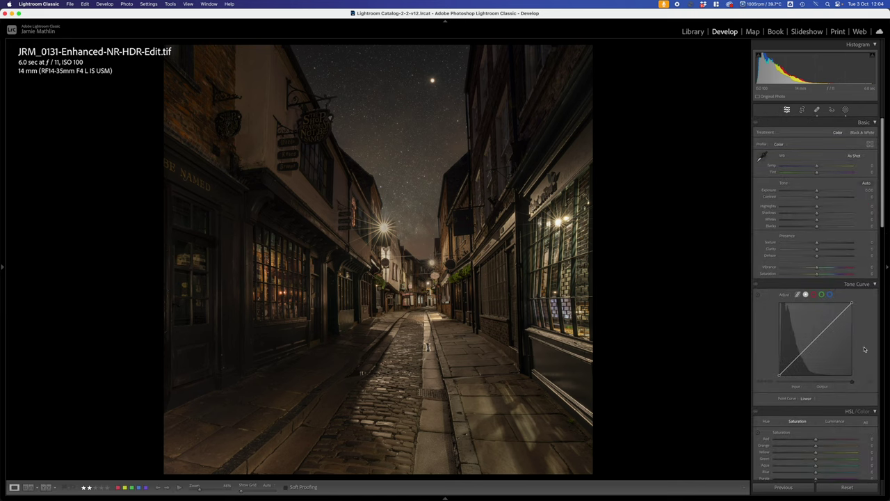
scroll(866, 303, "down", 3)
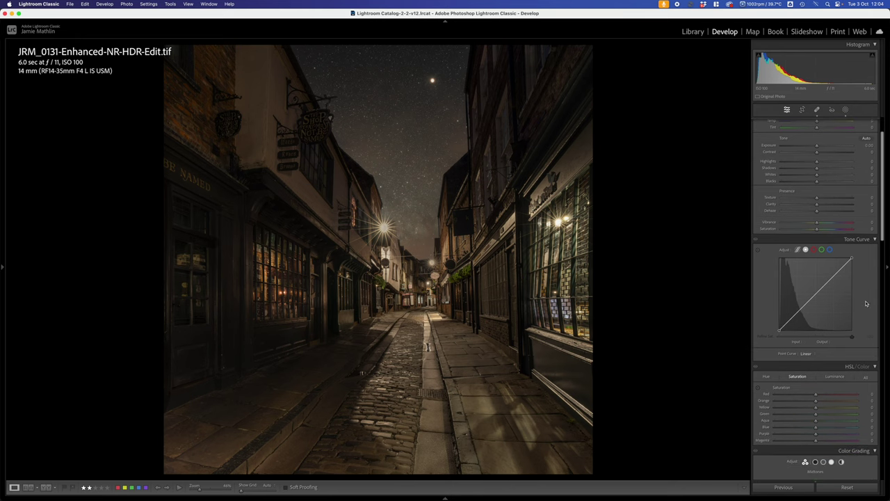
scroll(866, 303, "up", 1)
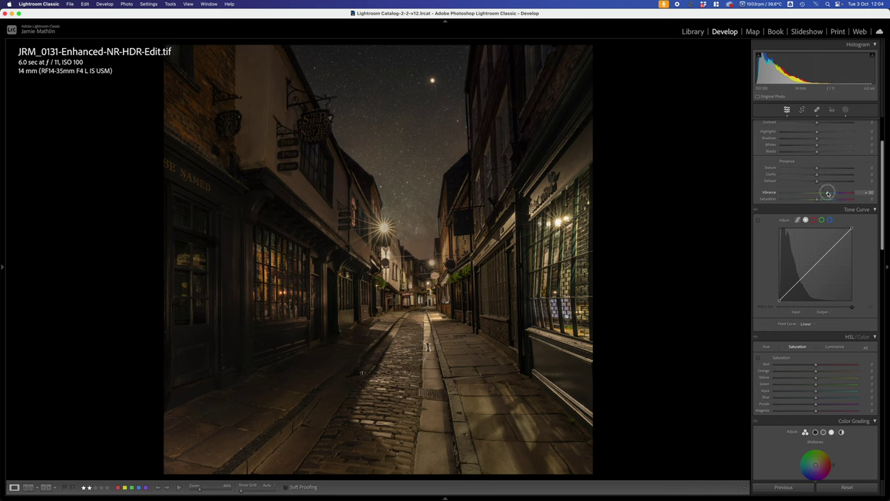
left_click_drag(828, 194, 818, 170)
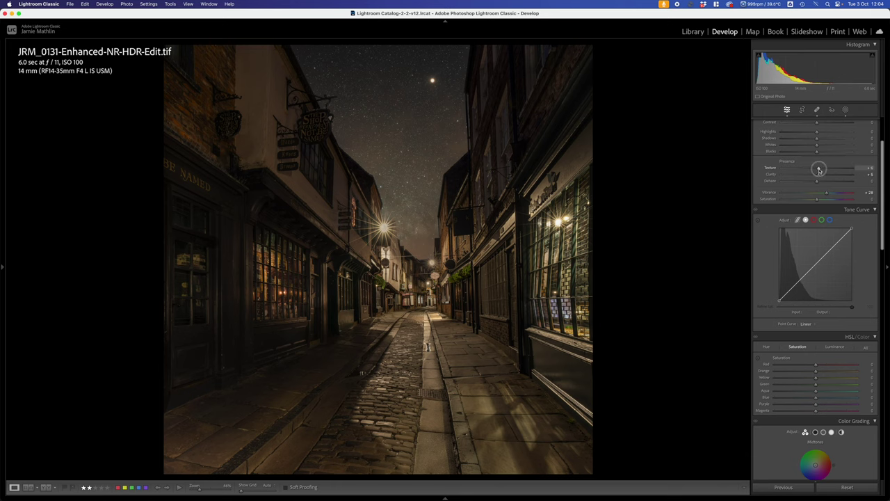
left_click_drag(819, 170, 819, 171)
Set the whole photo's Shadows to +5.
scroll(776, 209, "up", 3)
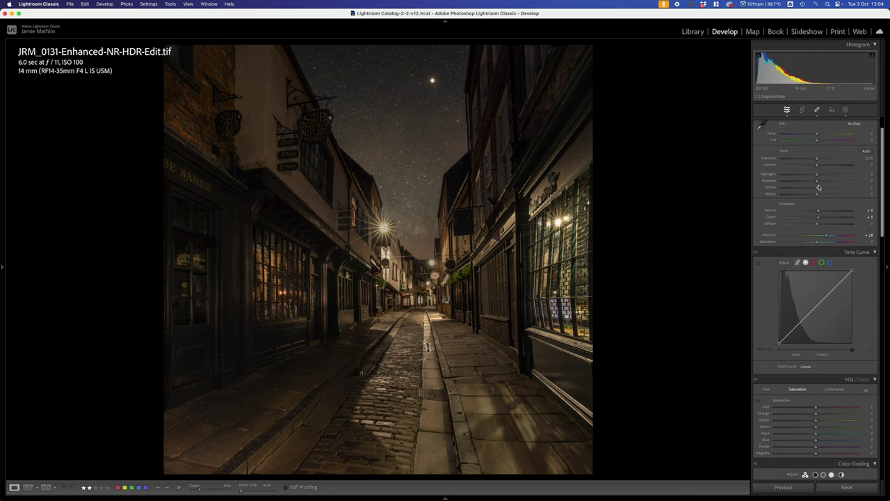
left_click(827, 182)
left_click(818, 181)
Create a small radial gradient mask centred on the bright starburst street lamp and set its Exposure to 2.33.
left_click(384, 226)
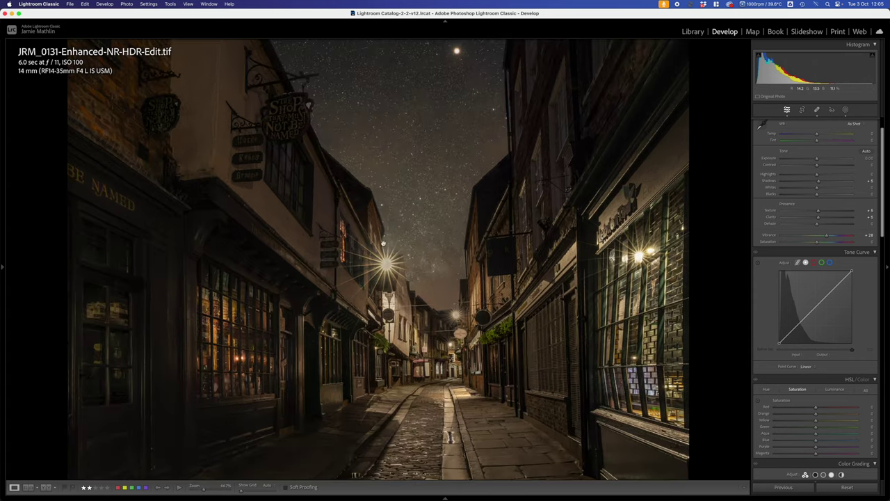
left_click(846, 109)
left_click(778, 135)
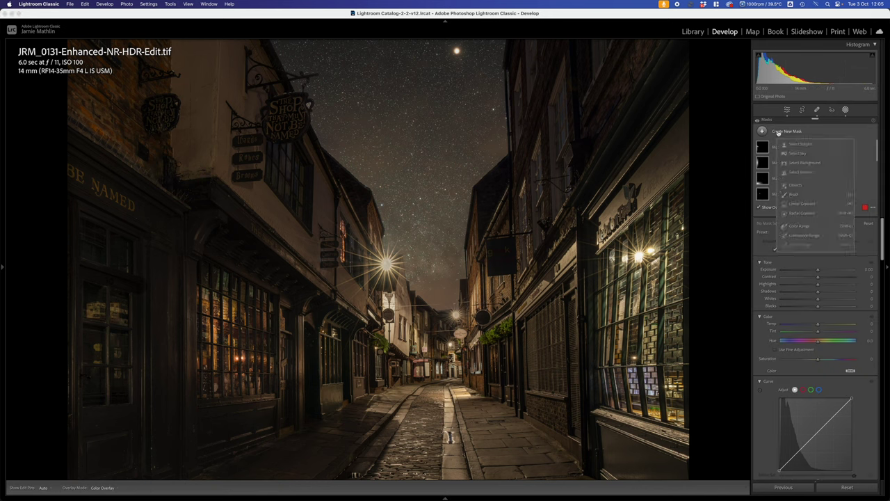
left_click(800, 213)
left_click_drag(404, 264, 411, 269)
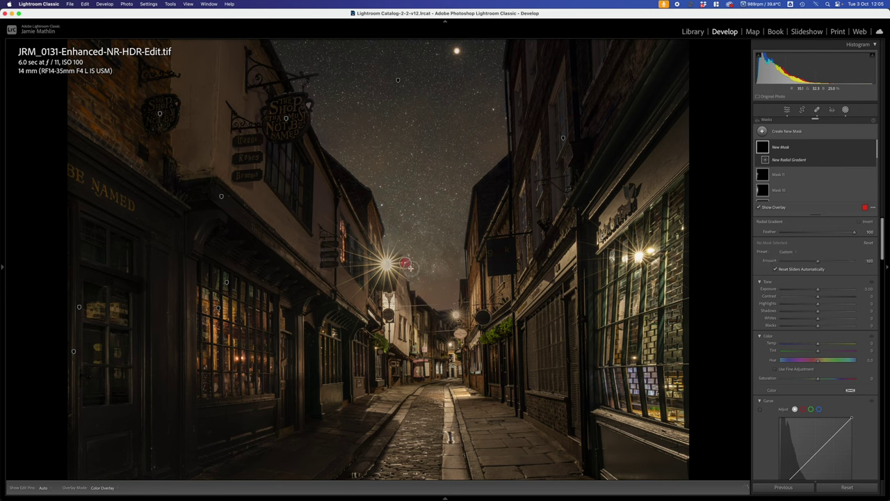
left_click_drag(405, 263, 385, 264)
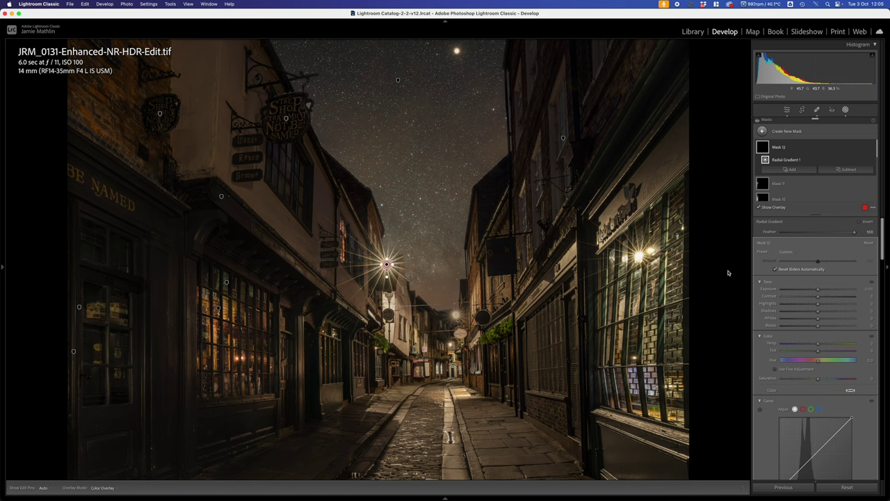
left_click_drag(832, 291, 840, 290)
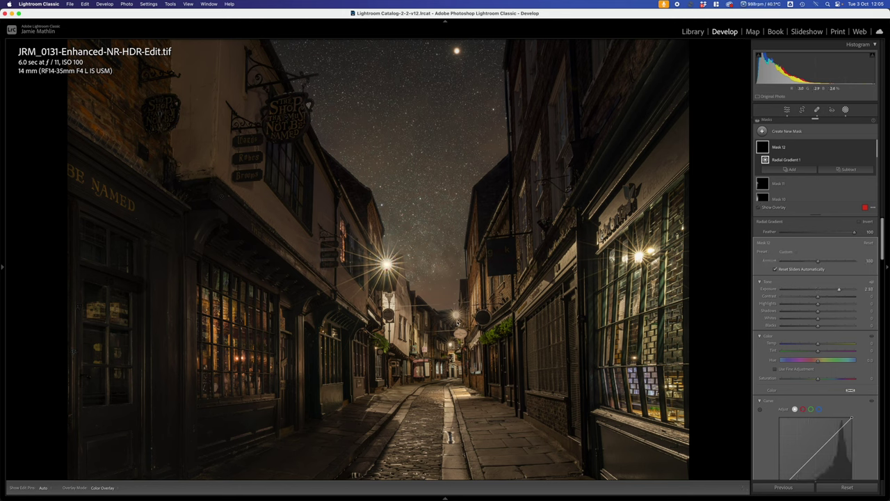
Duplicate the starburst lamp's mask and move the copy onto the smaller lamp farther down the street.
right_click(387, 264)
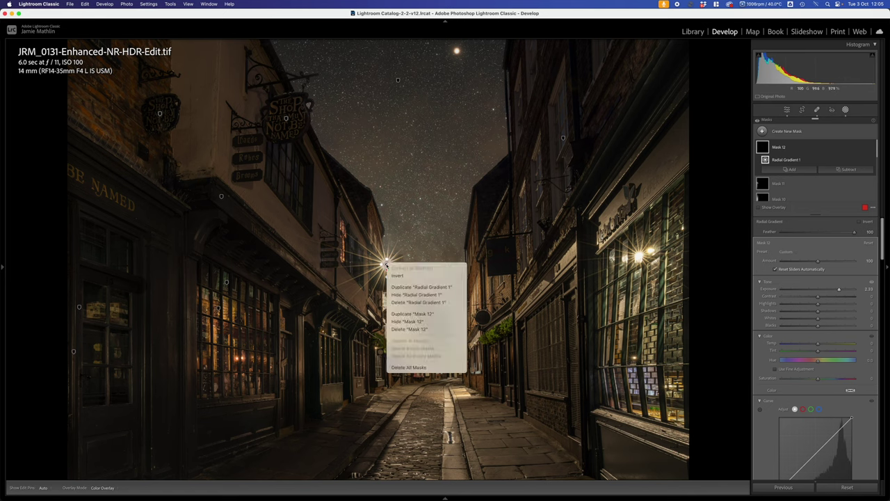
left_click(403, 313)
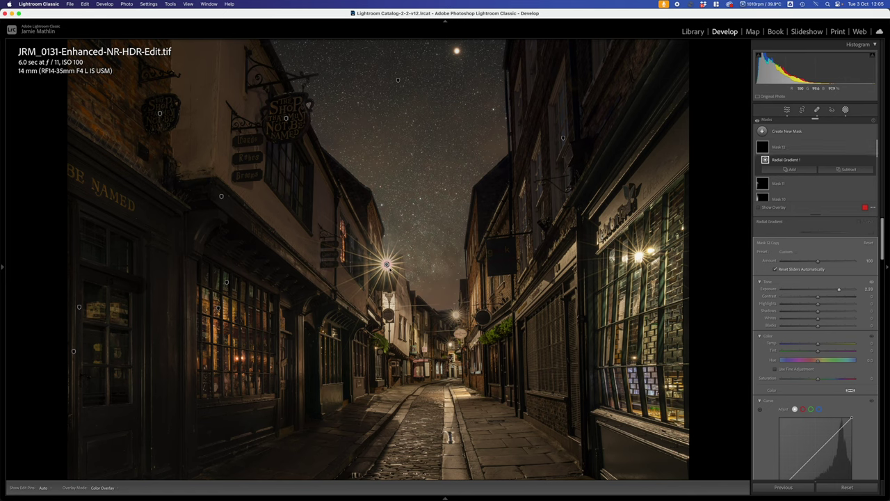
left_click_drag(387, 264, 455, 312)
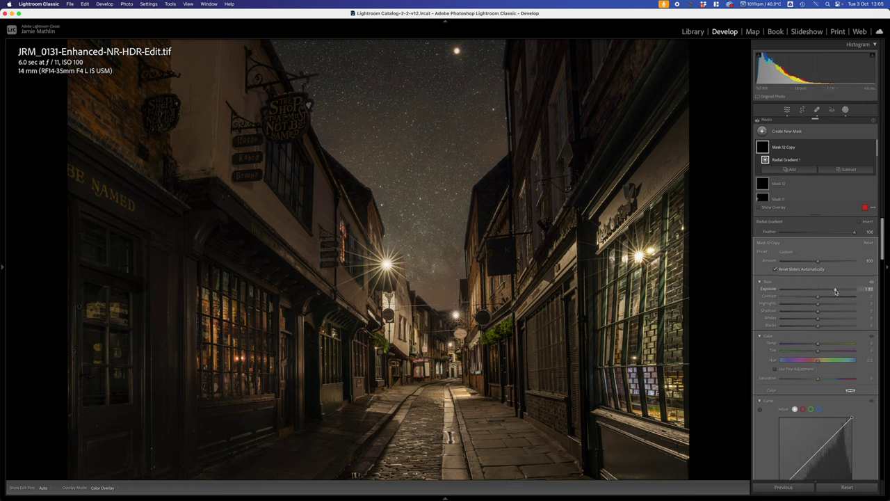
Create a new radial gradient mask shaped as a narrow upright oval over the small stacked hanging signs beside the starburst lamp.
left_click(846, 110)
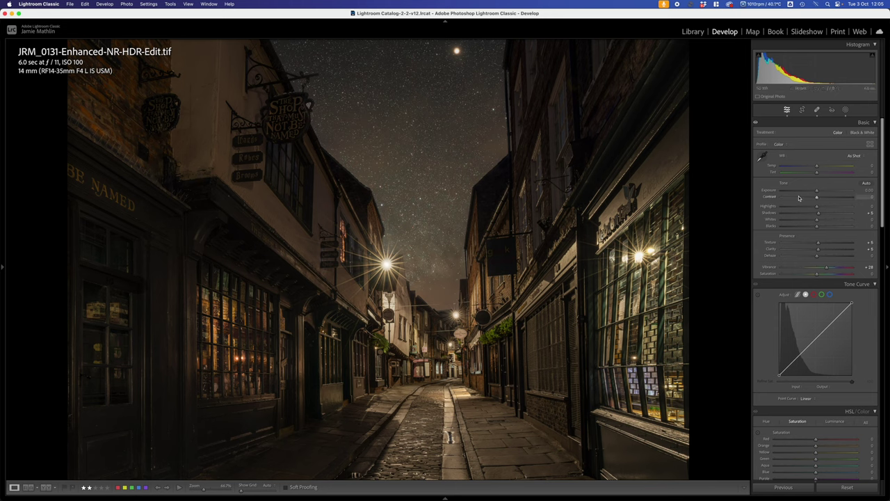
left_click(845, 109)
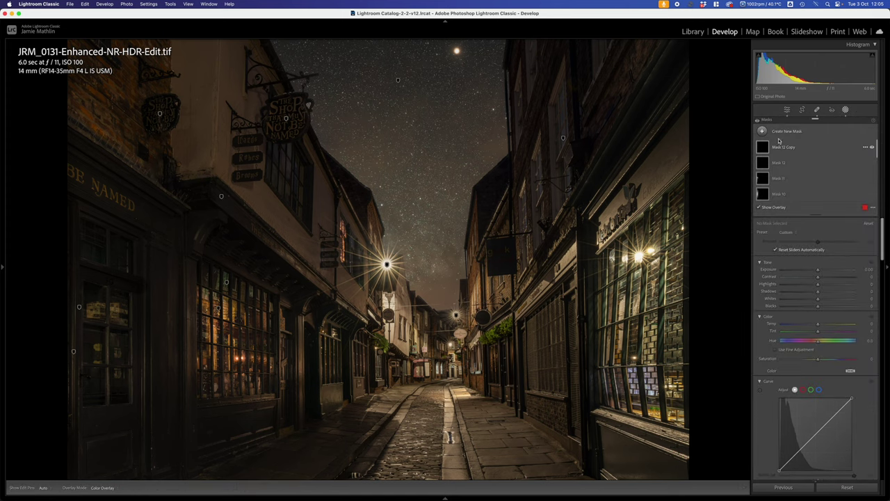
left_click(785, 132)
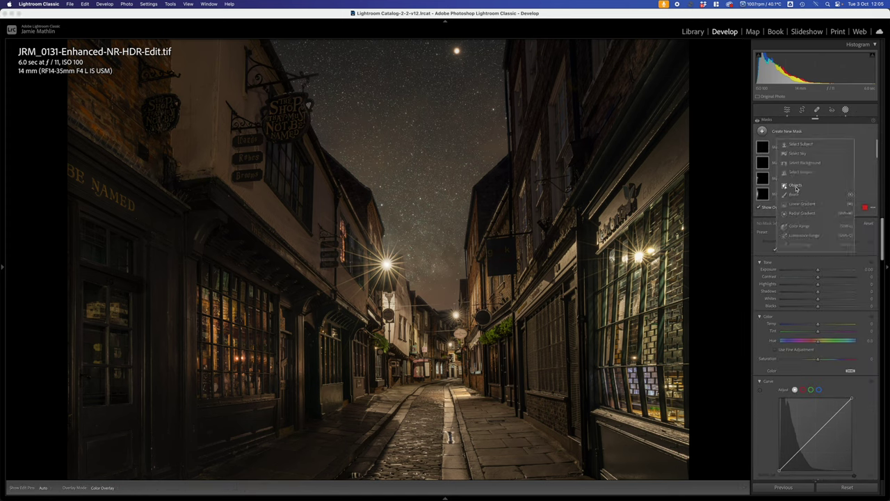
left_click(797, 214)
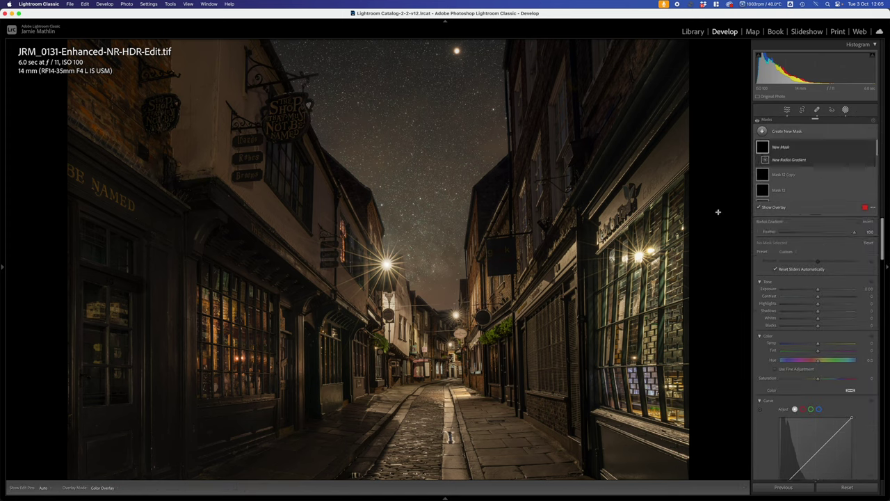
mouse_move(327, 242)
left_mouse_down()
mouse_move(334, 262)
mouse_move(327, 252)
left_mouse_up()
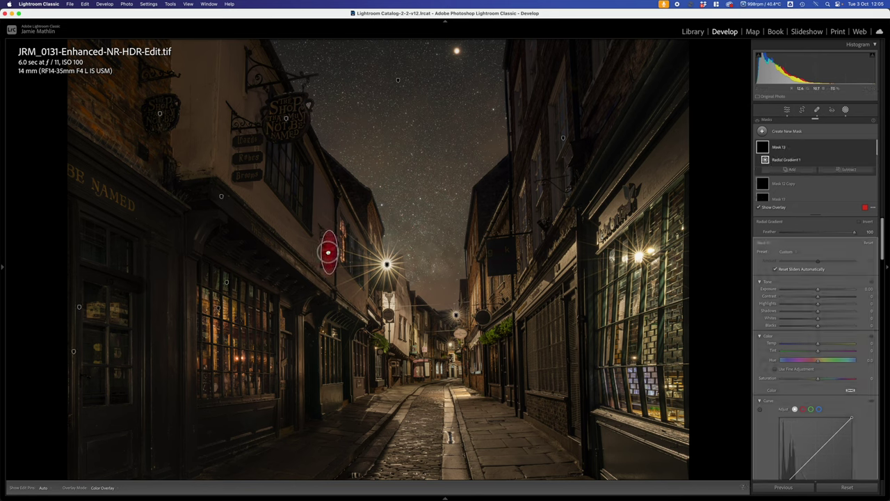
Slightly raise the small hanging signs mask's Exposure and set its Contrast to 13 and Clarity to 24.
left_click_drag(819, 289, 826, 291)
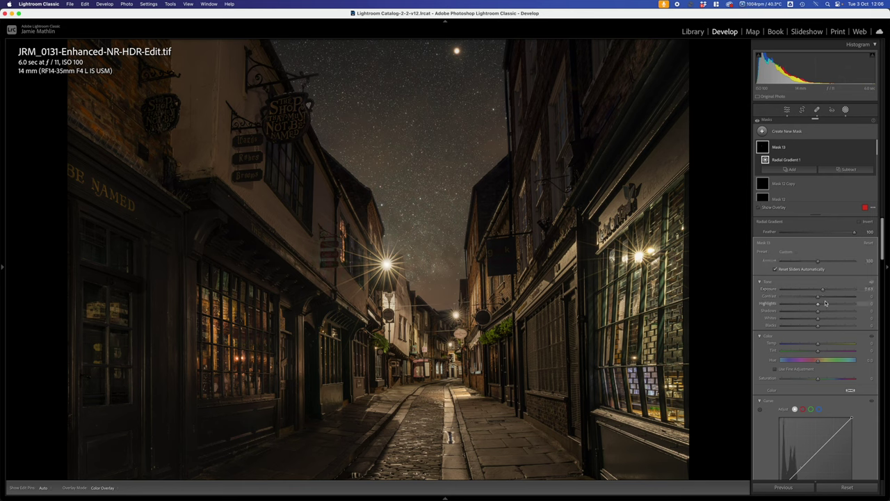
scroll(811, 389, "down", 5)
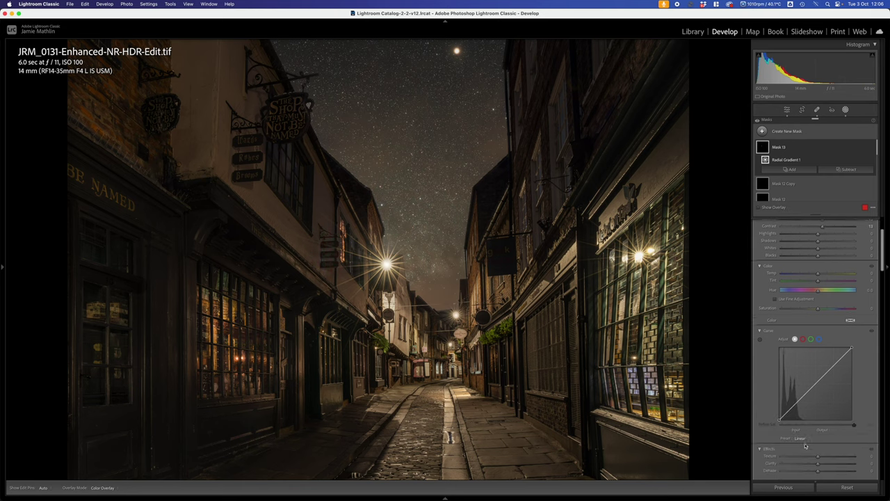
left_click_drag(806, 445, 828, 446)
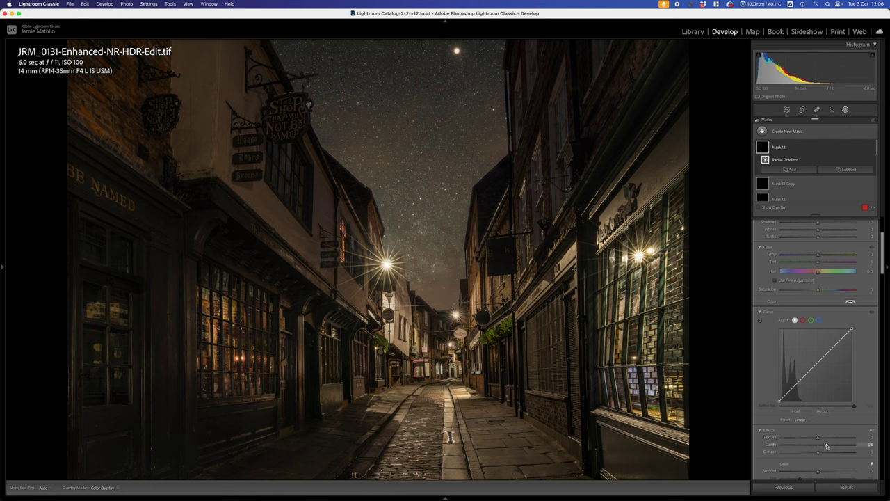
Duplicate the small hanging signs' mask, then move and enlarge the copy to cover the larger three-board sign on the nearer building.
right_click(329, 252)
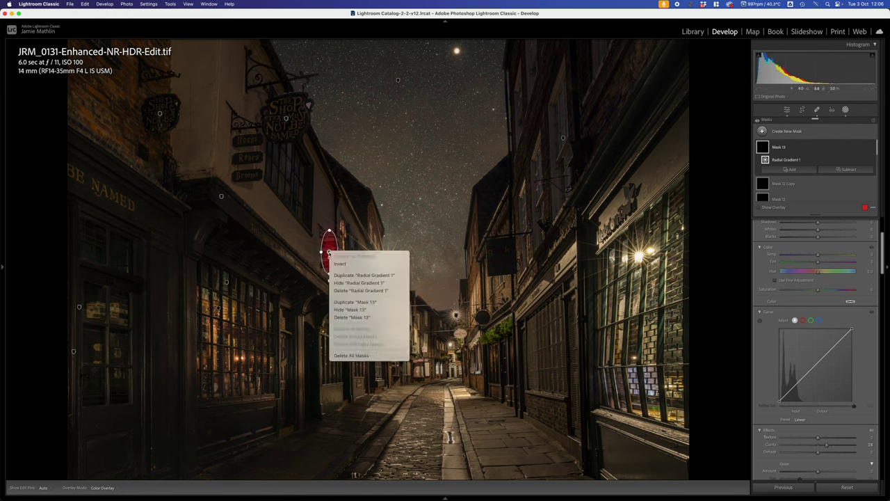
left_click(355, 302)
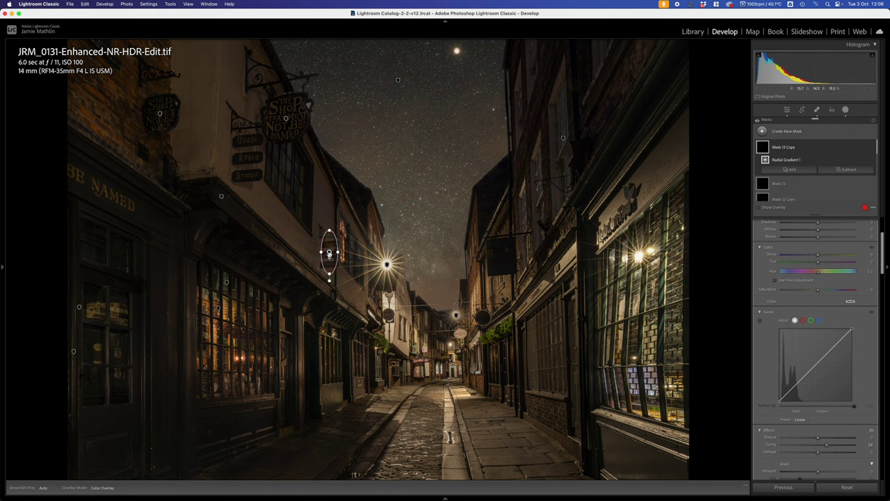
left_click_drag(329, 252, 249, 189)
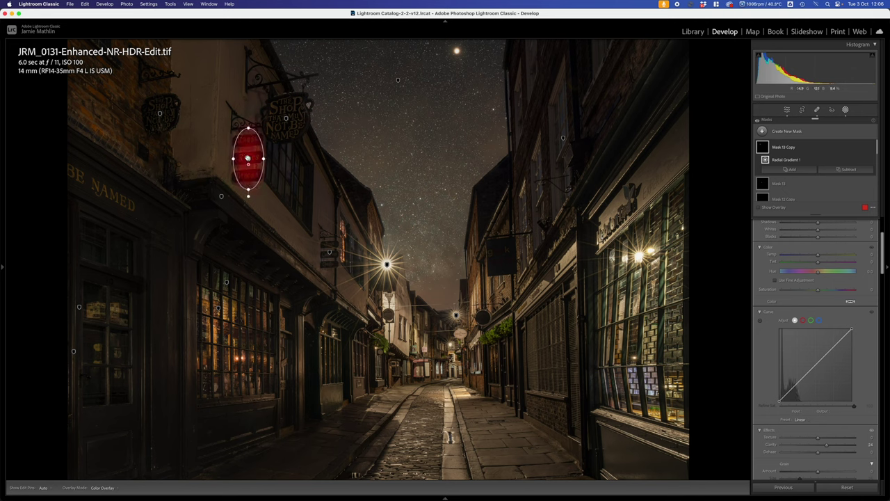
Duplicate the three-board sign's mask onto the dark square sign across the street and shorten the oval to fit it.
right_click(247, 161)
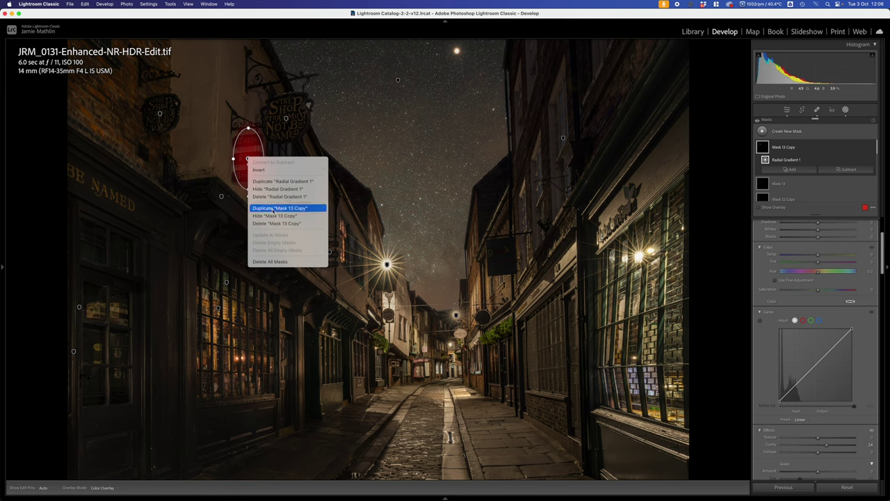
left_click(275, 208)
left_click_drag(254, 158, 501, 258)
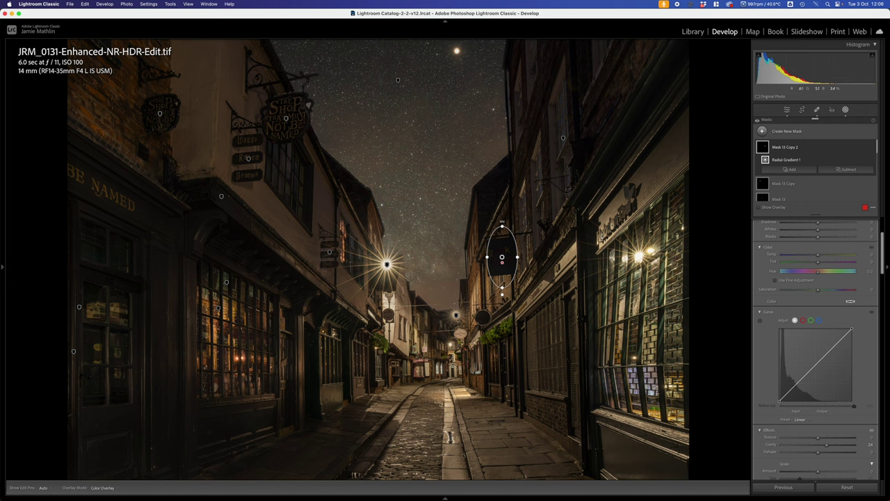
left_click_drag(501, 223, 501, 243)
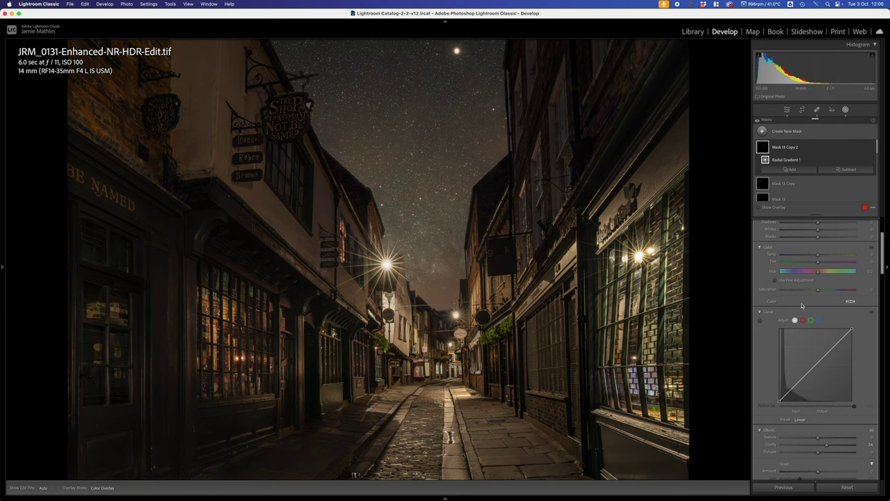
Set the dark square sign's mask to Exposure 1.77 and Contrast 41, and strongly raise its Clarity.
scroll(801, 305, "up", 5)
mouse_move(831, 289)
left_mouse_down()
mouse_move(823, 291)
mouse_move(835, 296)
left_mouse_up()
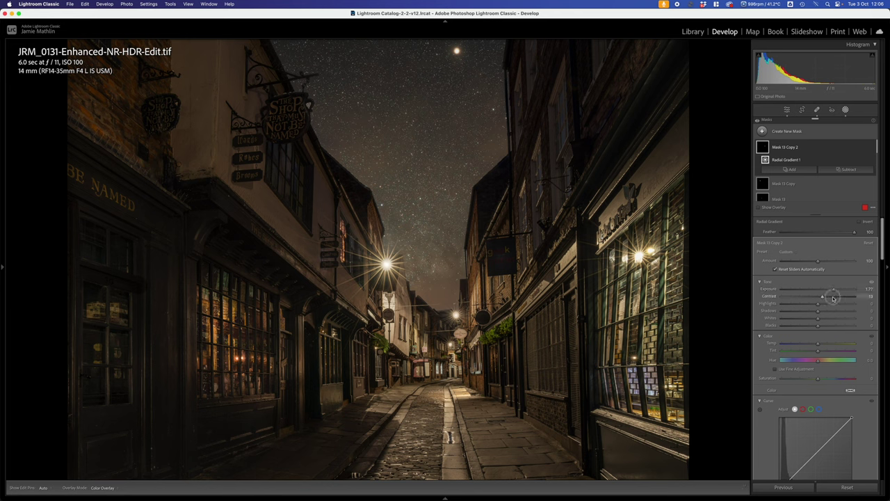
scroll(822, 439, "down", 3)
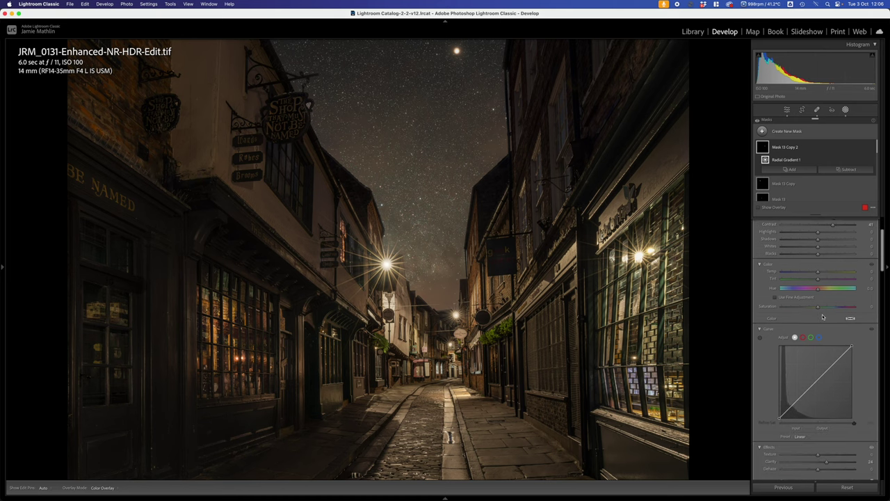
left_click_drag(828, 464, 841, 463)
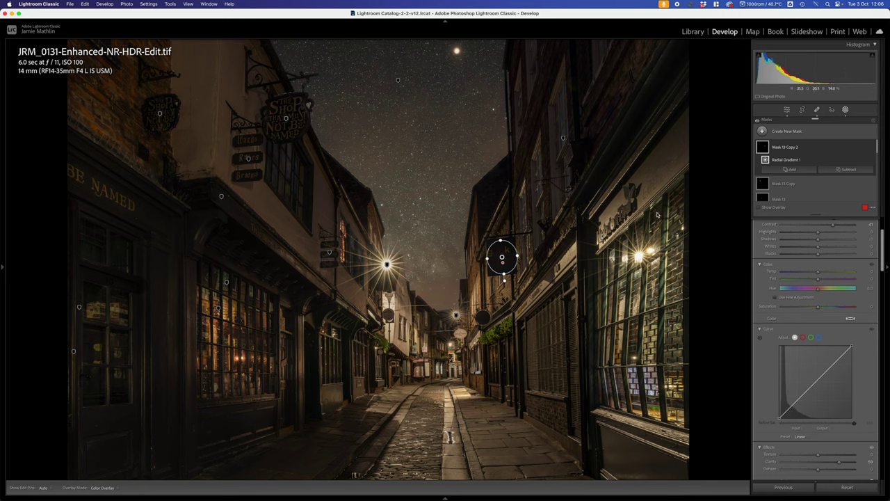
Fit the whole photo in view and review it full screen.
mouse_move(4, 264)
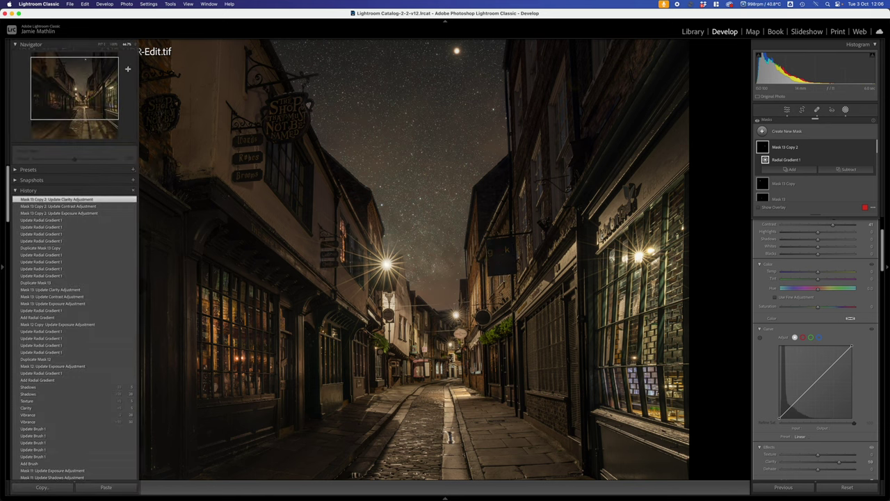
left_click(102, 44)
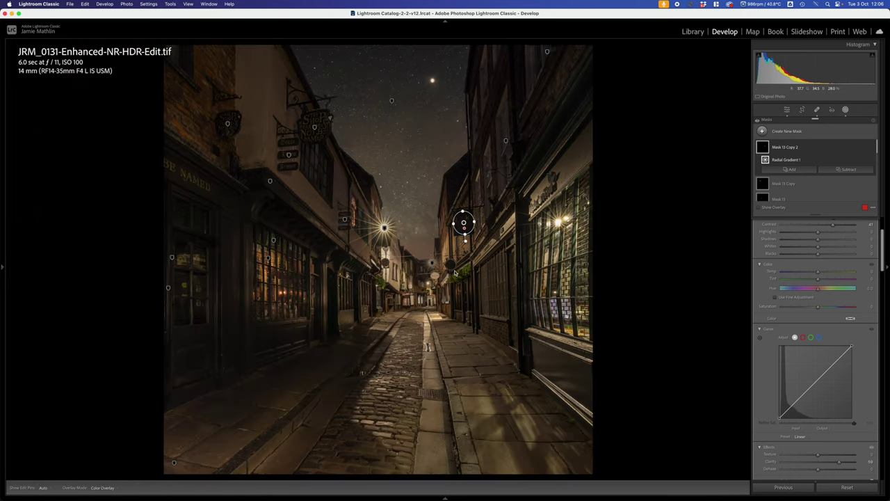
key("f")
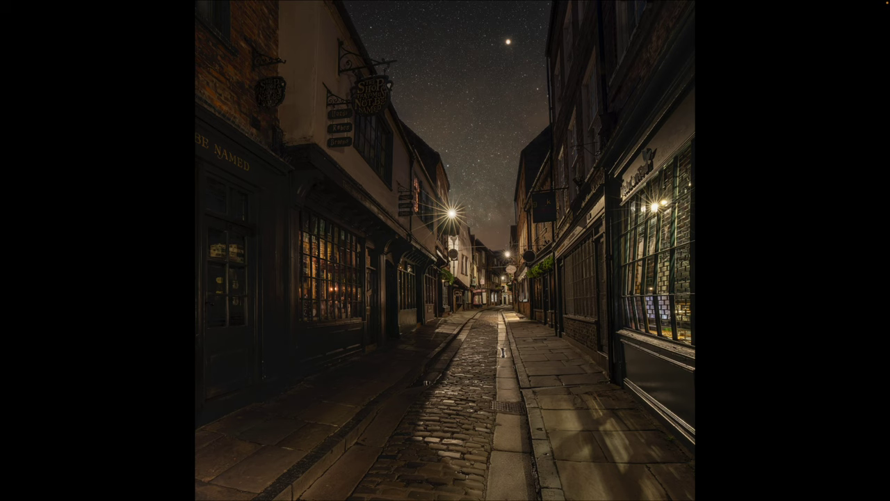
key("f")
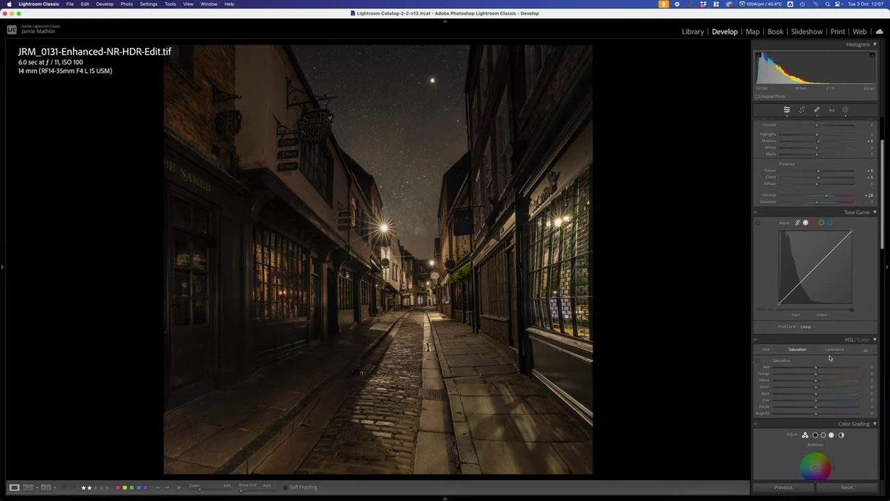
Cool the whole photo's white balance to Temp -9 and set its Vibrance to +42.
scroll(829, 357, "up", 5)
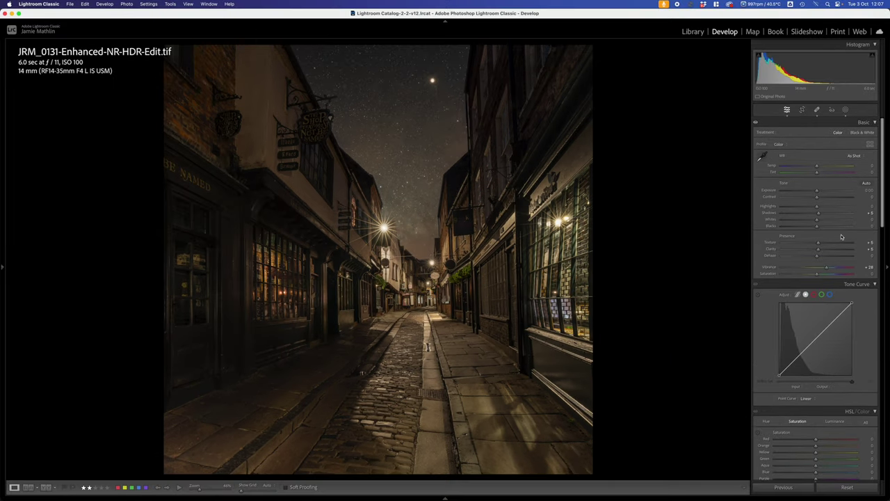
left_click(811, 167)
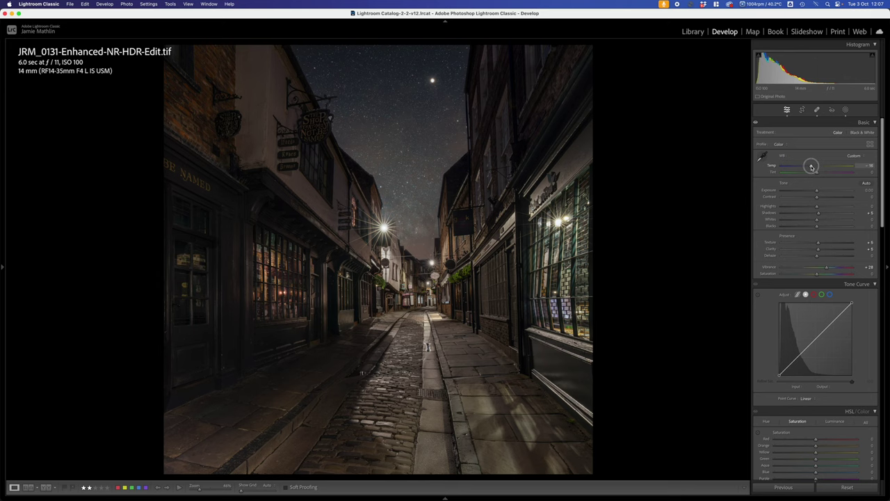
left_click_drag(812, 167, 815, 168)
left_click_drag(827, 268, 832, 268)
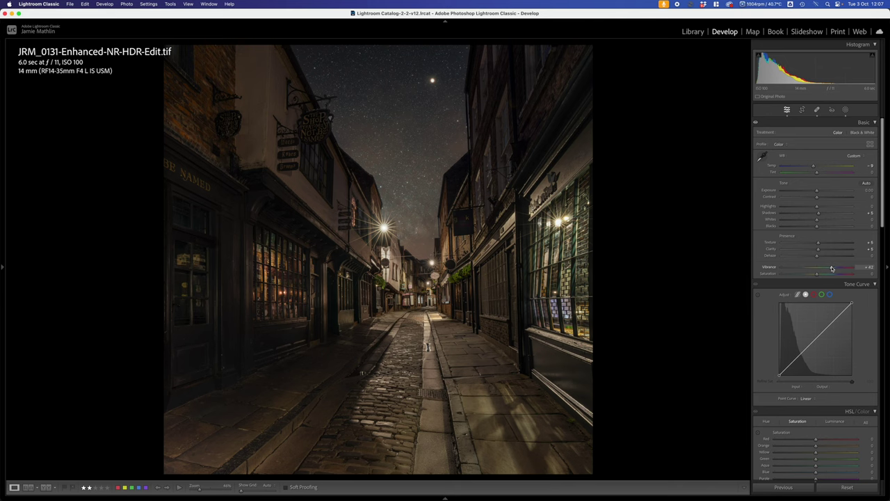